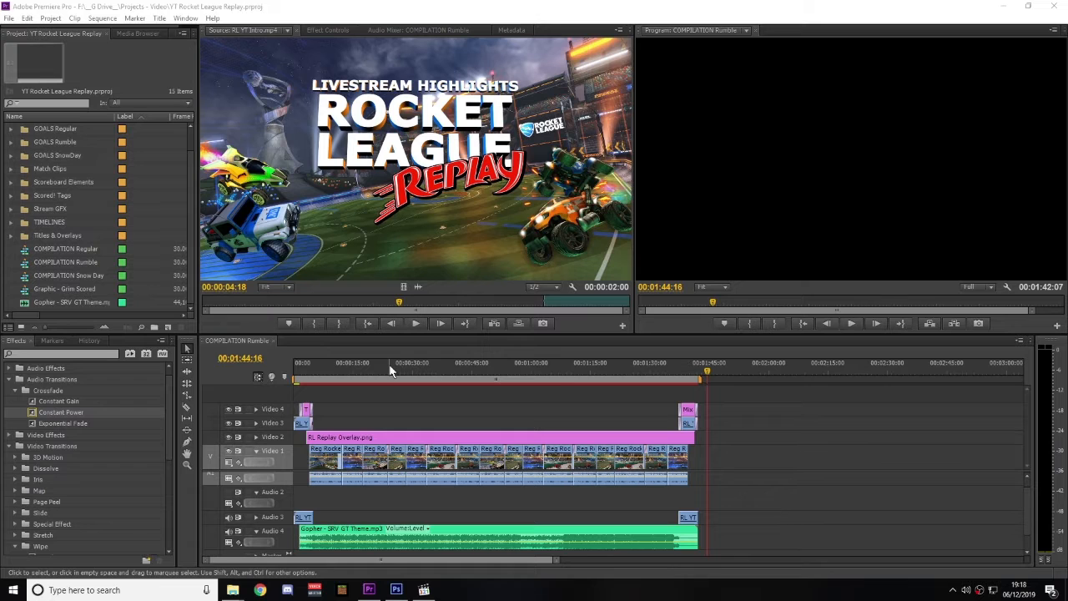
# - Play back the opening and the closing section of the finished COMPILATION Rumble sequence
pyautogui.click(384, 371)
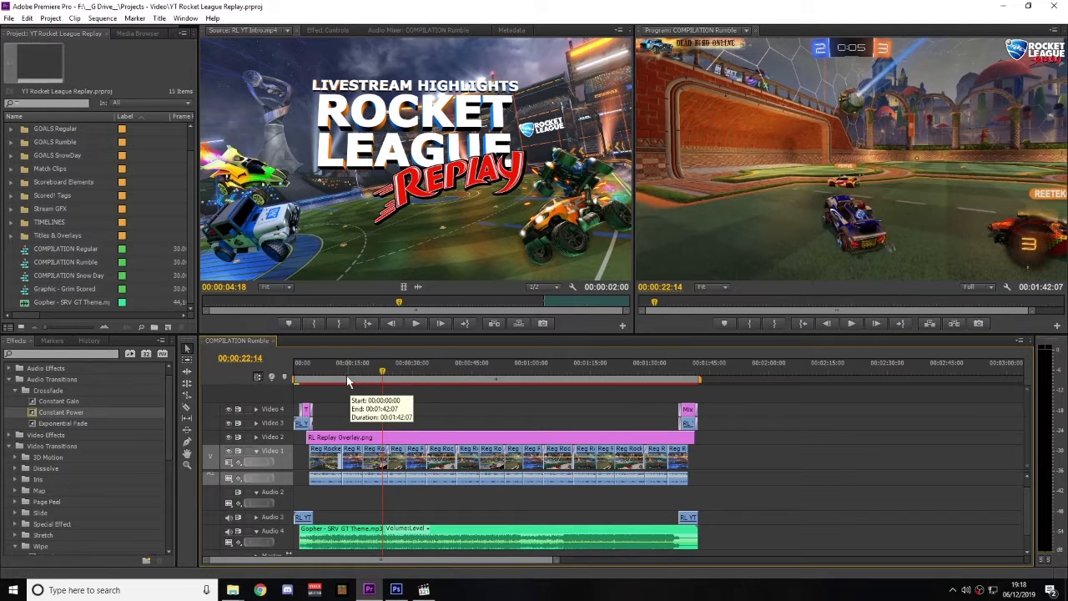
pyautogui.moveTo(348, 368); pyautogui.dragTo(280, 367)
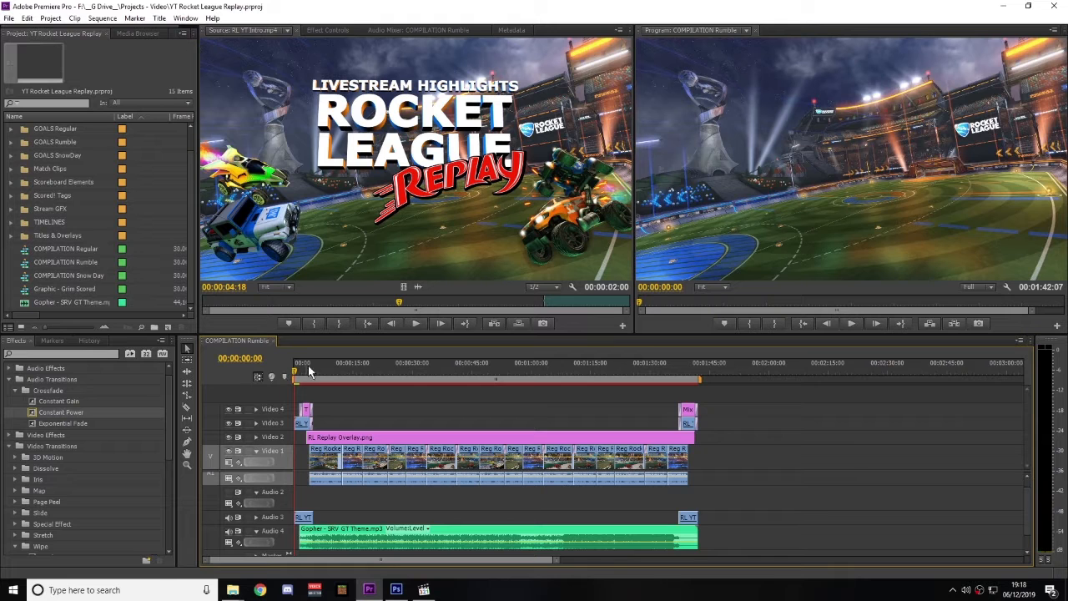
pyautogui.press('space')
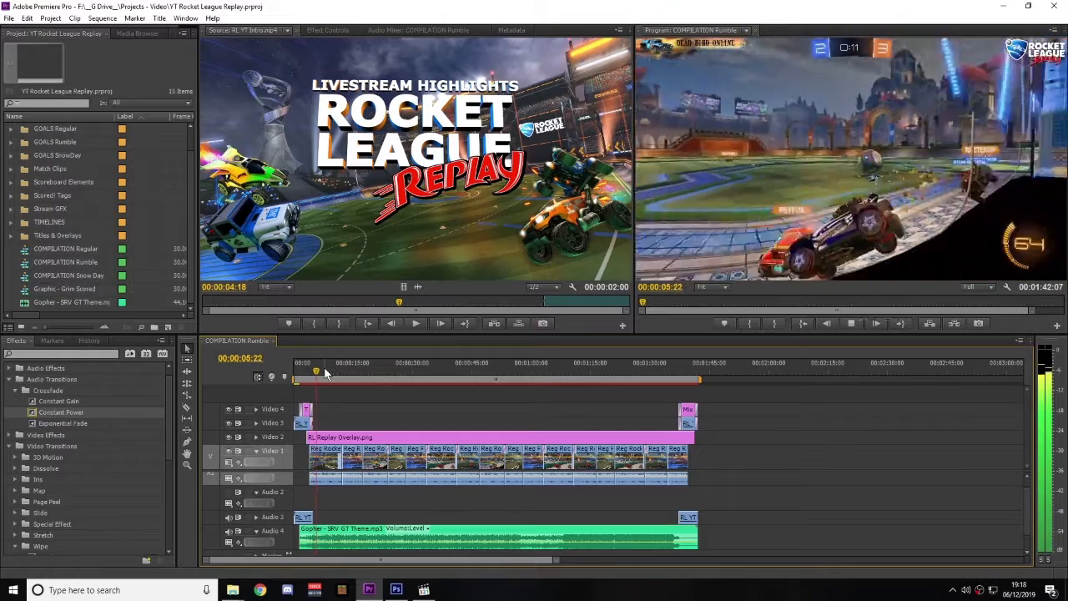
pyautogui.press('space')
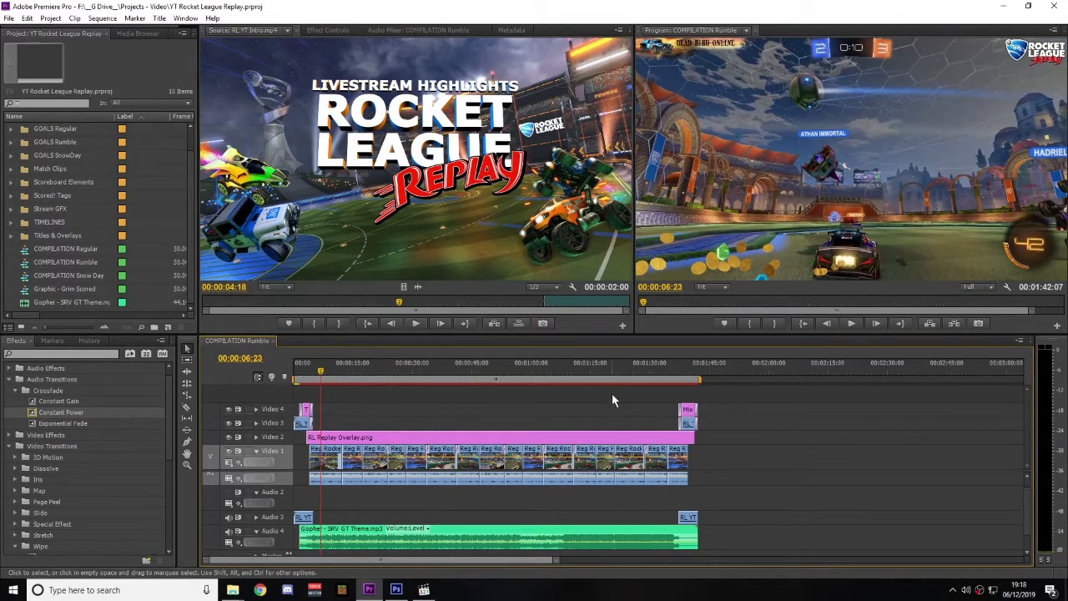
pyautogui.click(672, 369)
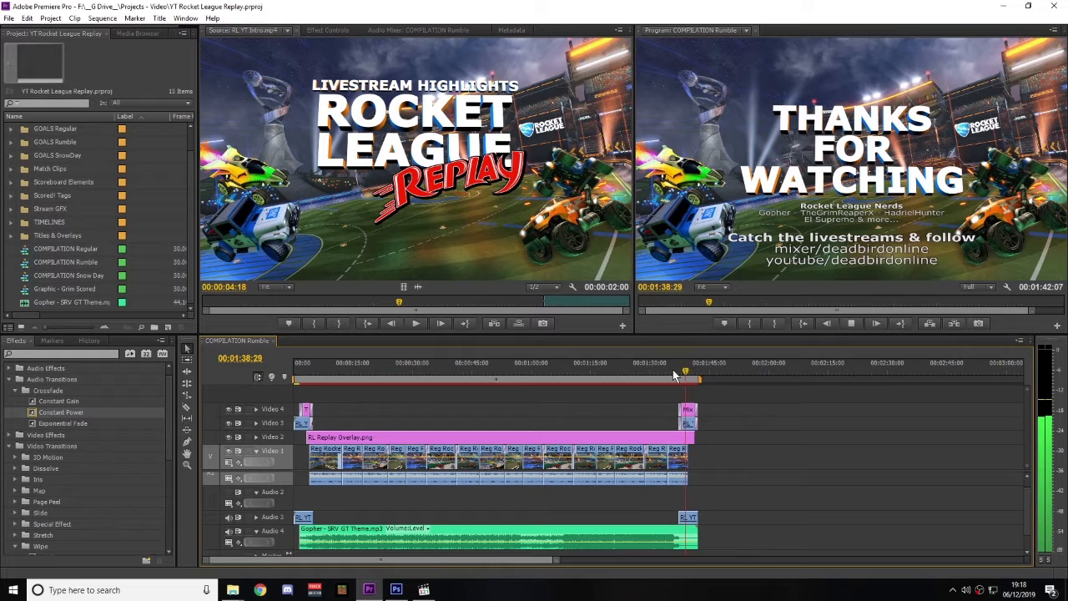
pyautogui.press('space')
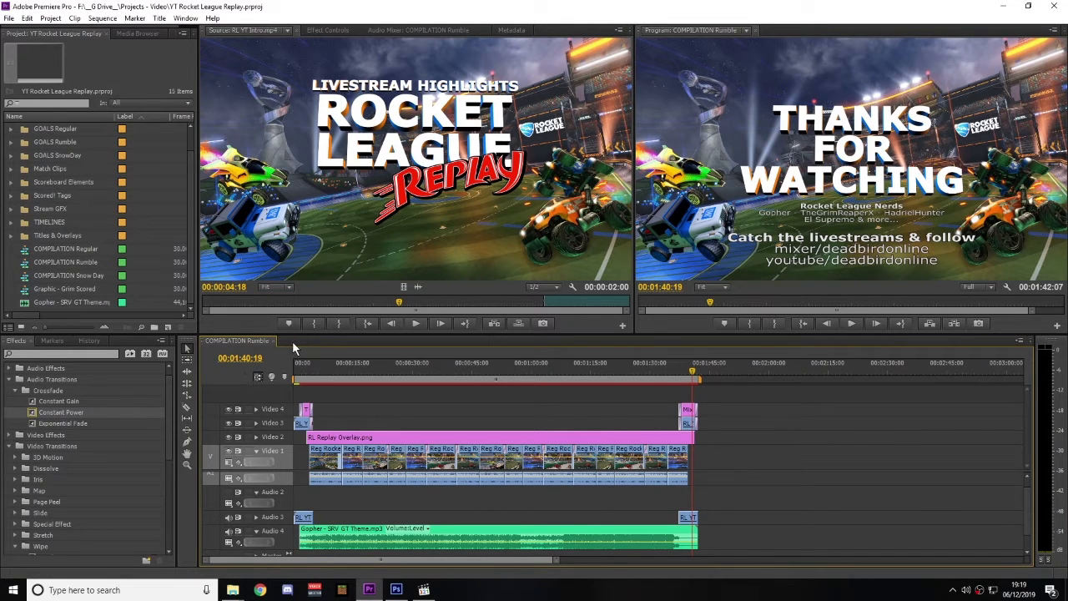
# - Create a new project named "Rocket League Stuff" with a sequence named "RL Goal Compilation"
pyautogui.click(8, 18)
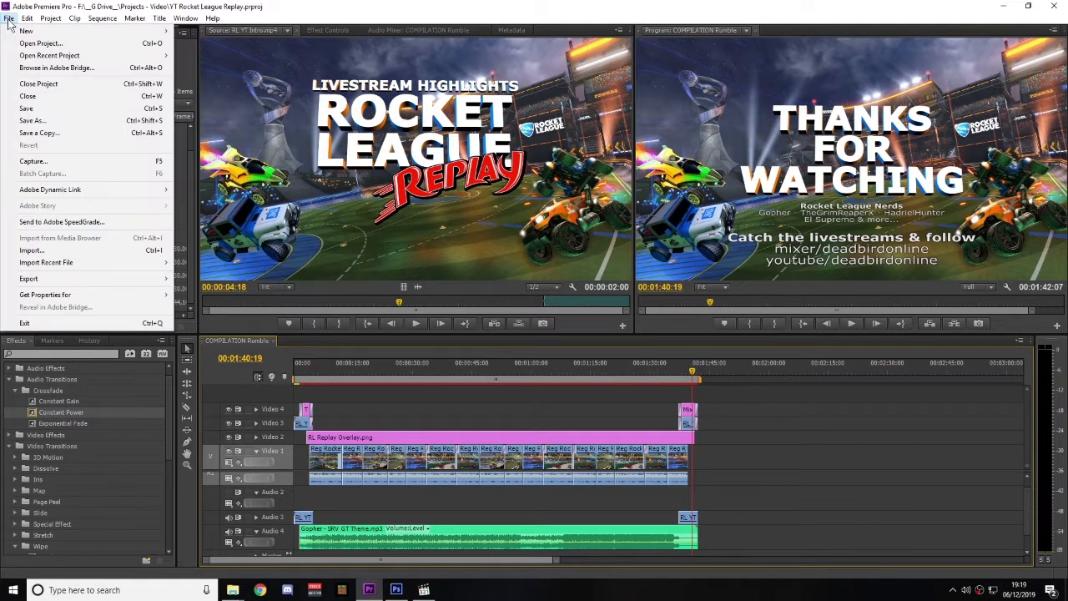
pyautogui.moveTo(37, 37)
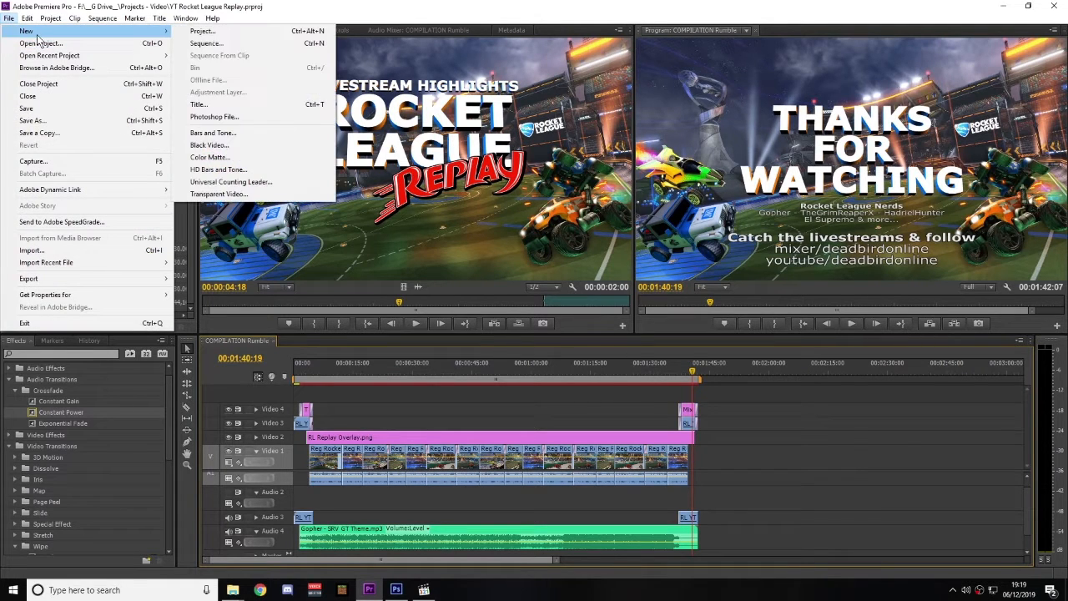
pyautogui.click(199, 31)
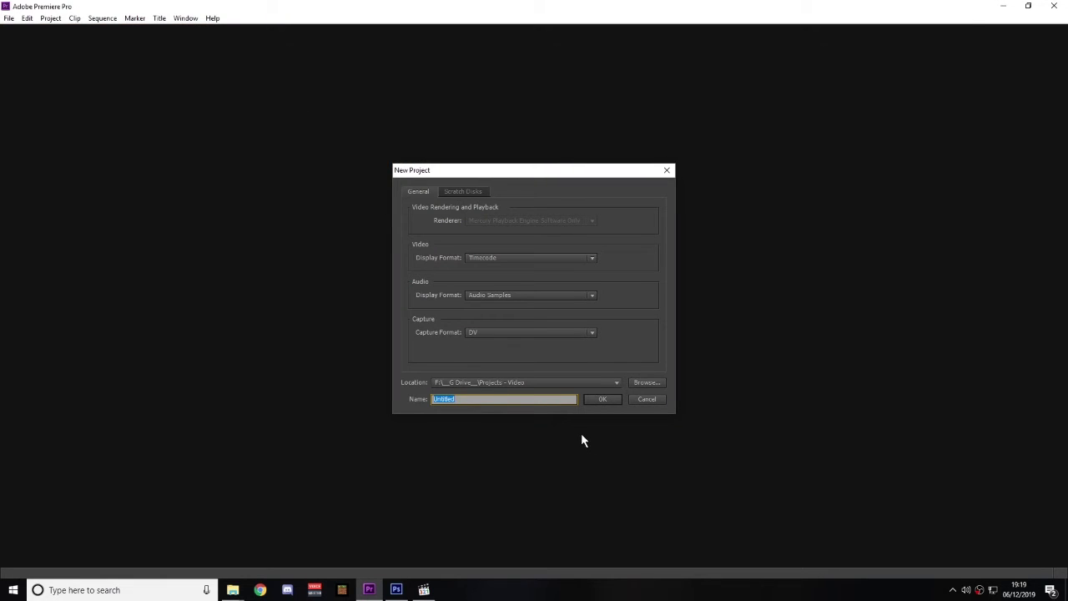
pyautogui.write('Roc')
pyautogui.write('ket League')
pyautogui.write(' Test')
pyautogui.press('Return')
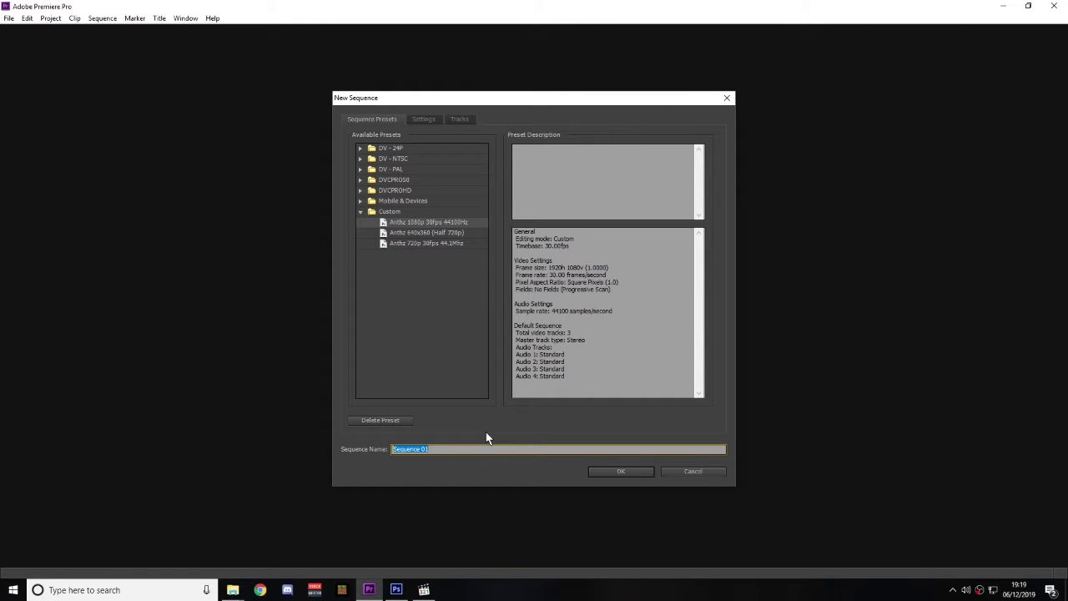
pyautogui.write('RL Goal Compilation')
pyautogui.press('Return')
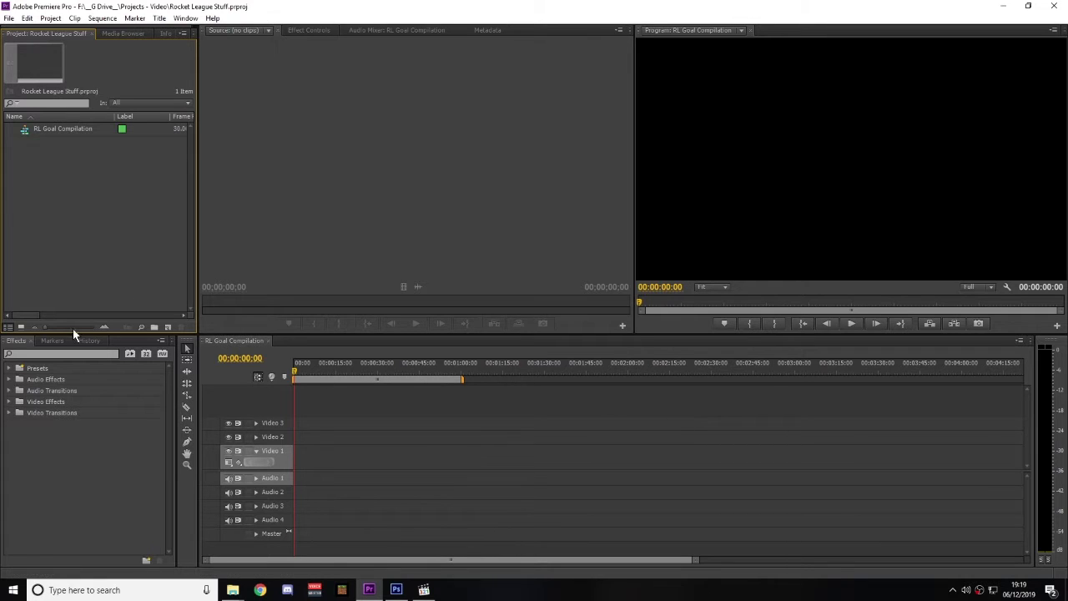
# - Create a bin named "Game Clips" in the project
pyautogui.click(153, 327)
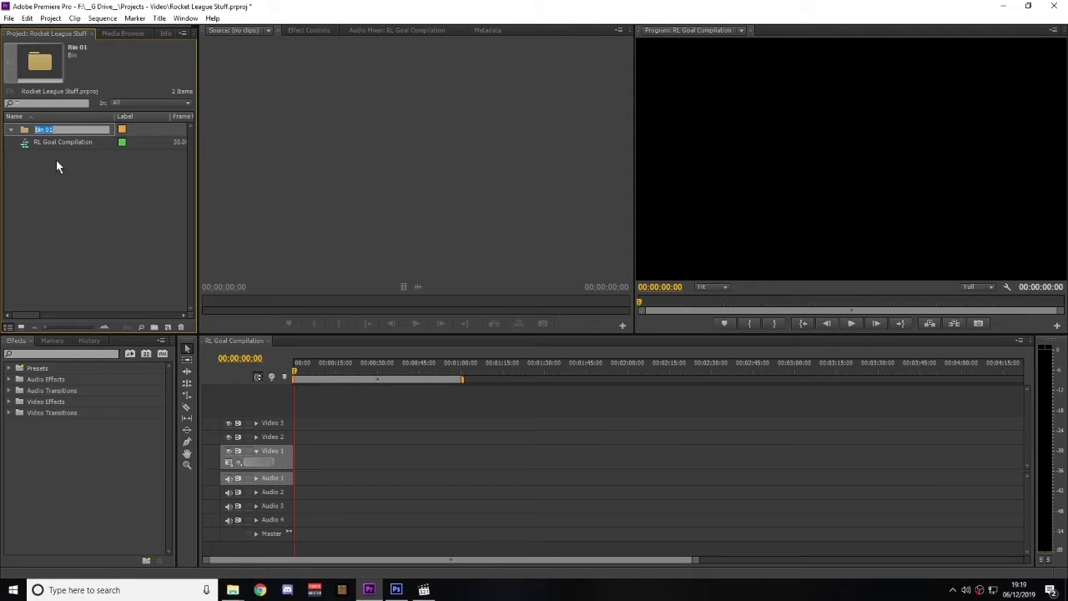
pyautogui.write('Game Clips')
pyautogui.press('Tab')
pyautogui.click(55, 172)
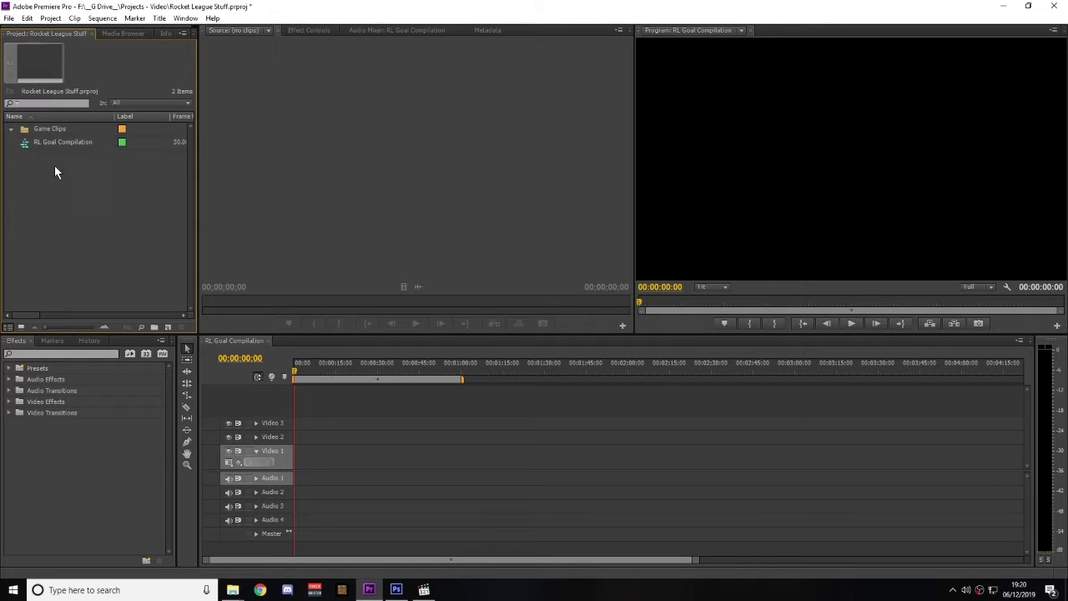
pyautogui.click(37, 144)
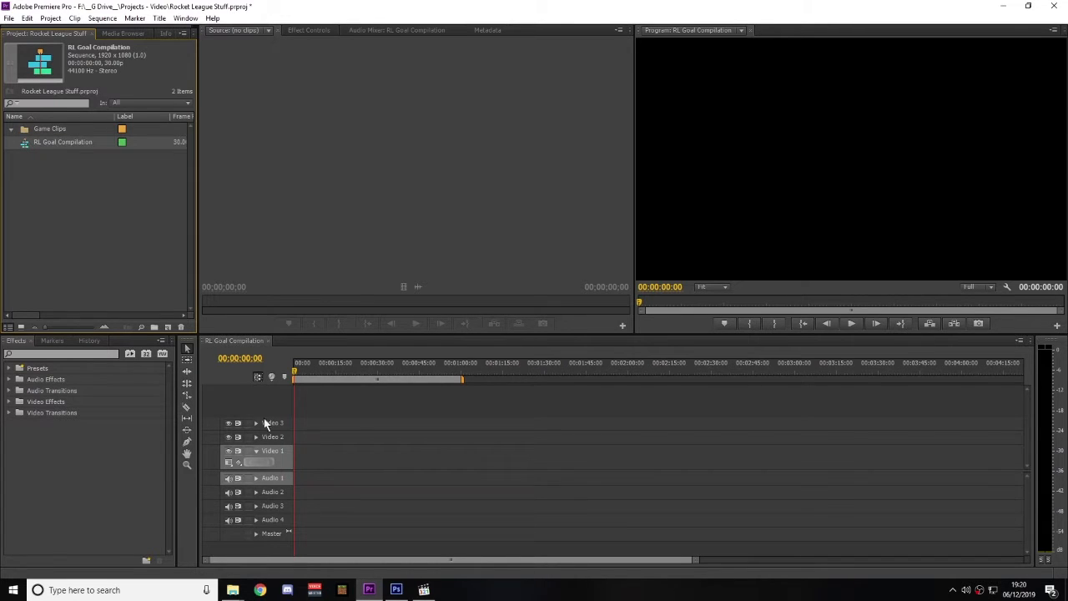
# - Switch to the Rocket League Goals folder in File Explorer
pyautogui.moveTo(233, 592)
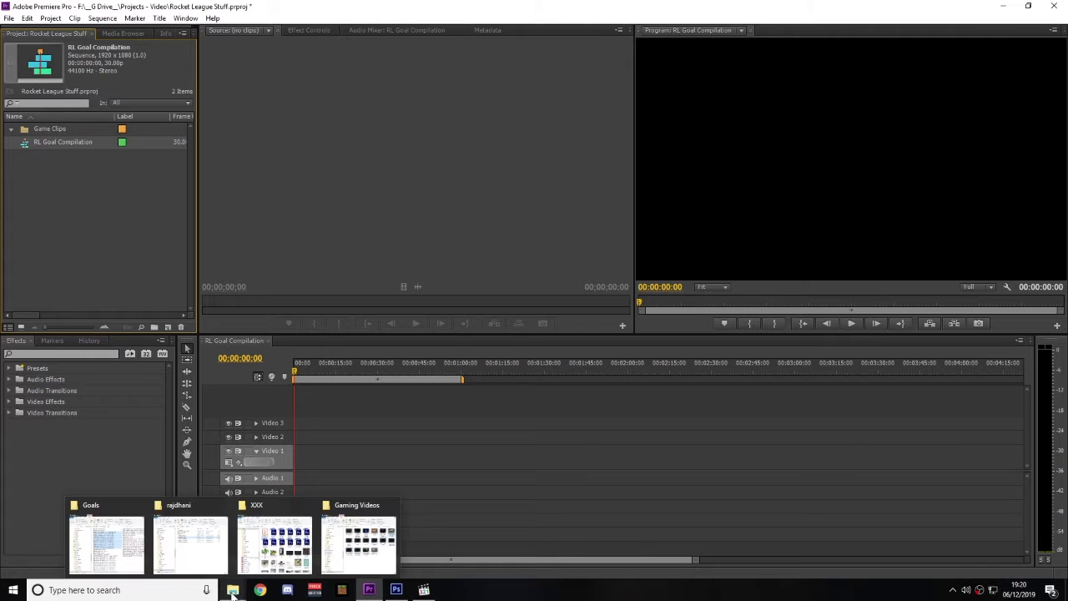
pyautogui.click(361, 542)
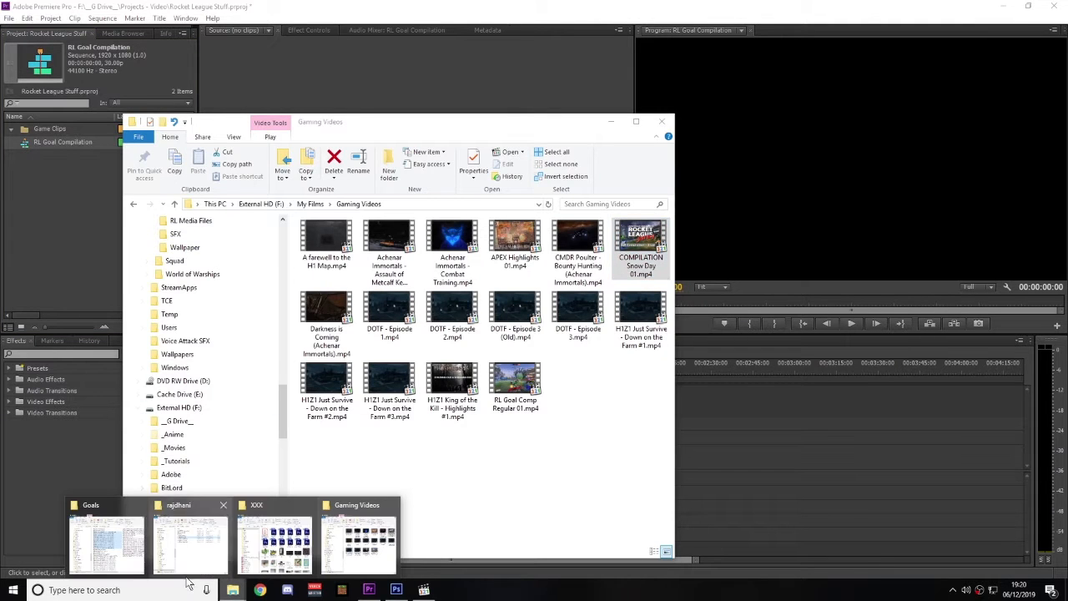
pyautogui.click(611, 122)
pyautogui.moveTo(233, 589)
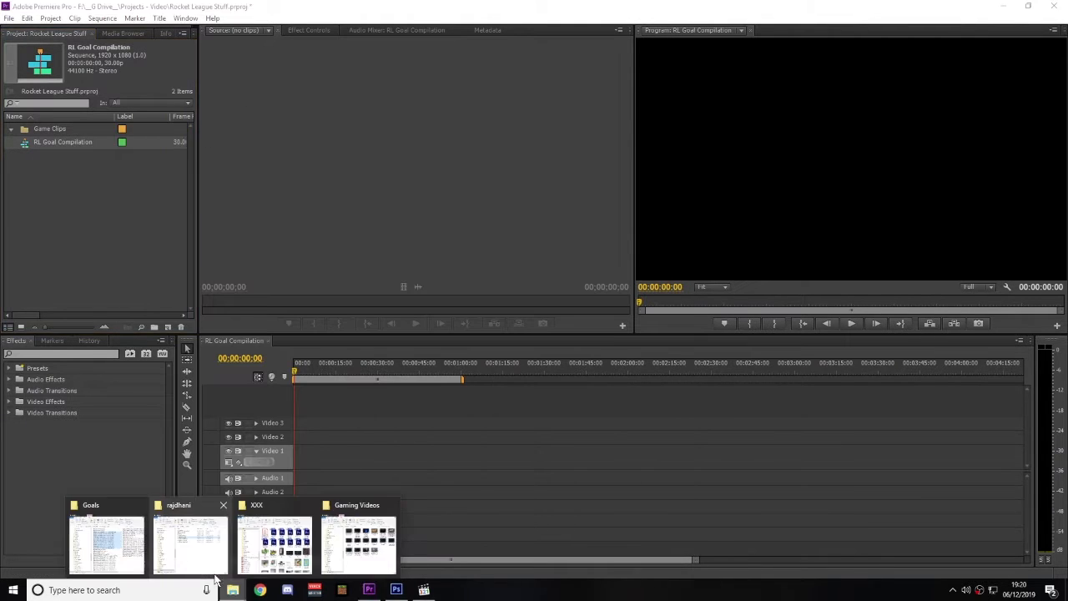
pyautogui.click(113, 542)
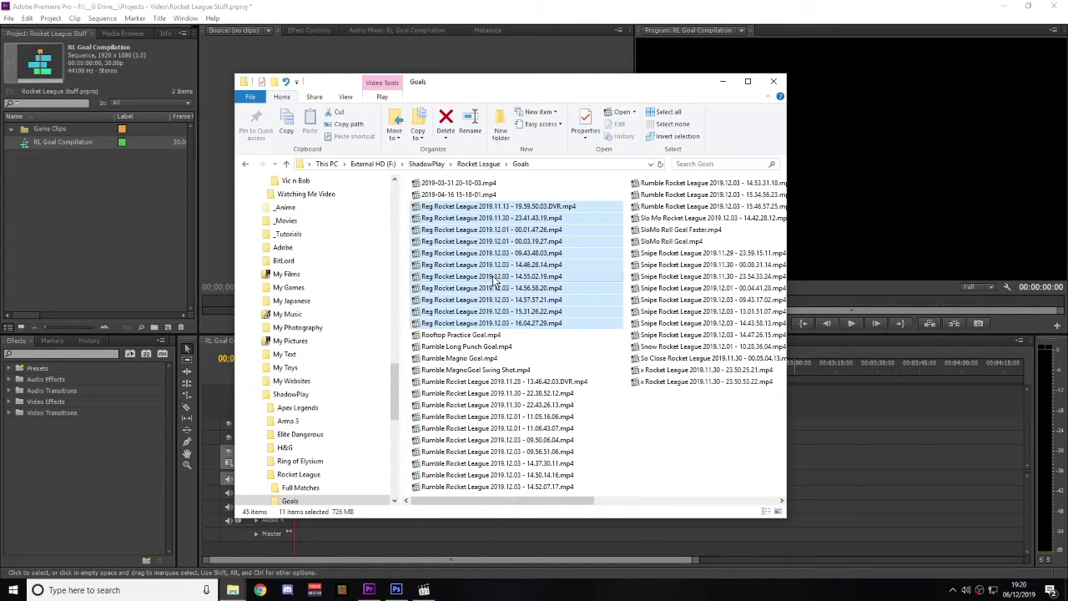
# - Import all files whose names start with "Rumble Rocket League" from the Goals folder into the Game Clips bin in Premiere Pro
pyautogui.moveTo(492, 278)
pyautogui.mouseDown()
pyautogui.moveTo(472, 276)
pyautogui.moveTo(479, 266)
pyautogui.mouseUp()
pyautogui.click(447, 336)
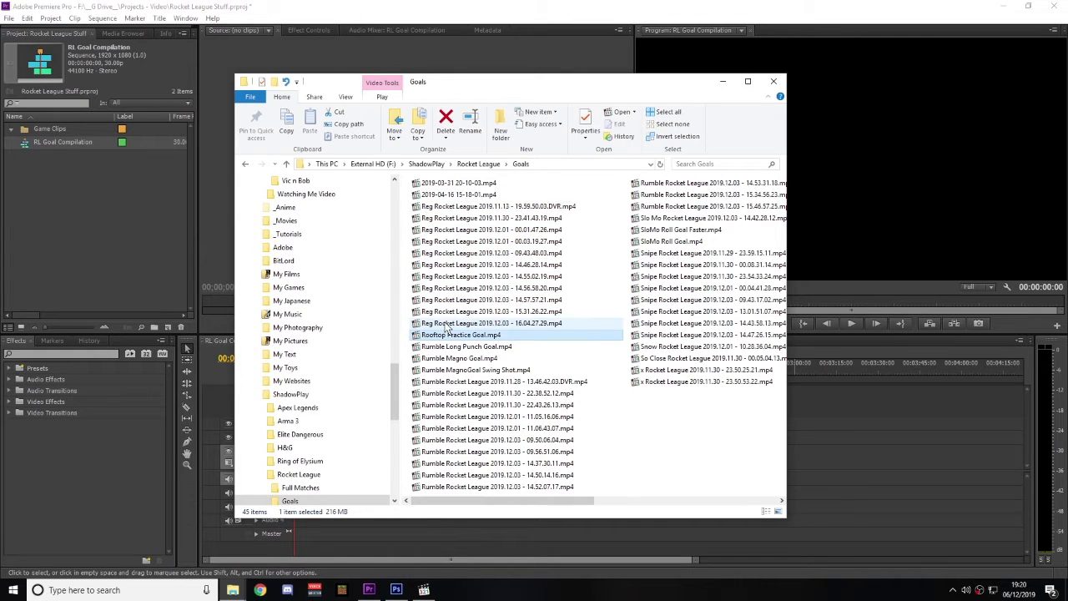
pyautogui.click(465, 383)
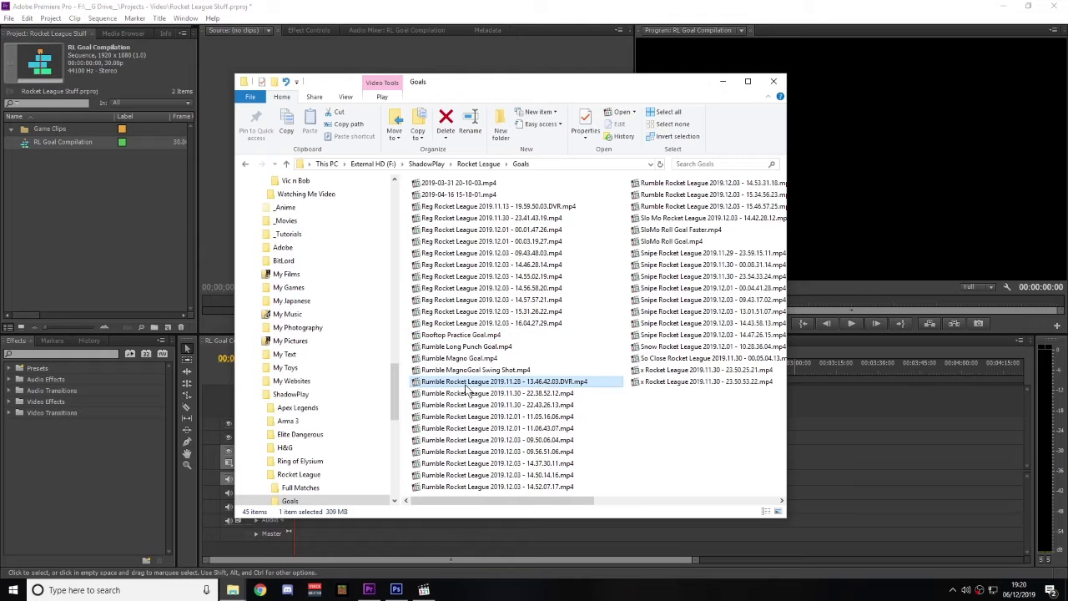
pyautogui.keyDown('shift'); pyautogui.click(669, 206); pyautogui.keyUp('shift')
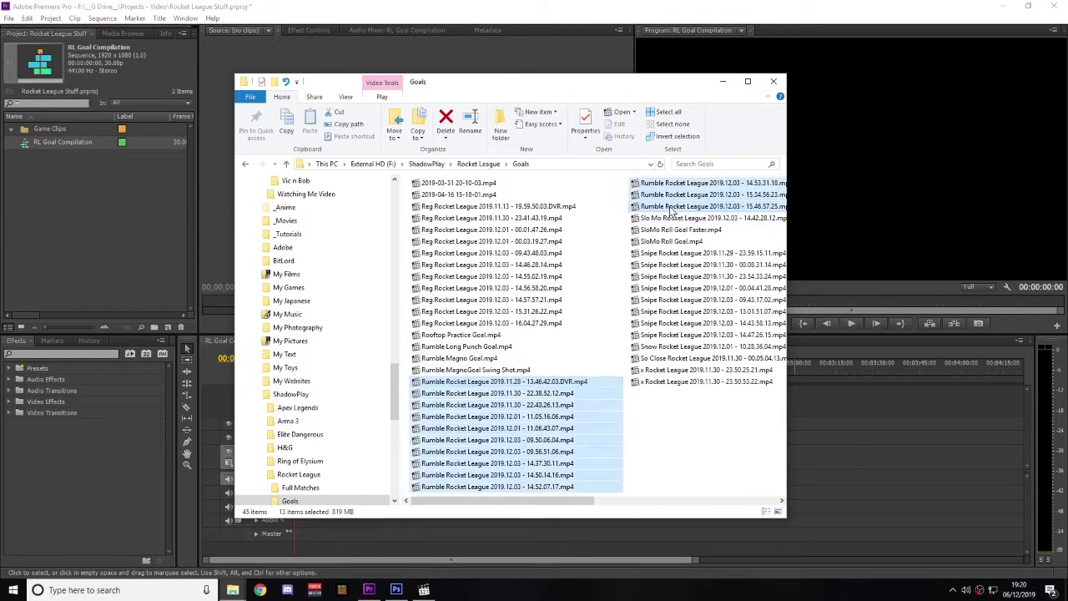
pyautogui.scroll(1, 669, 209)
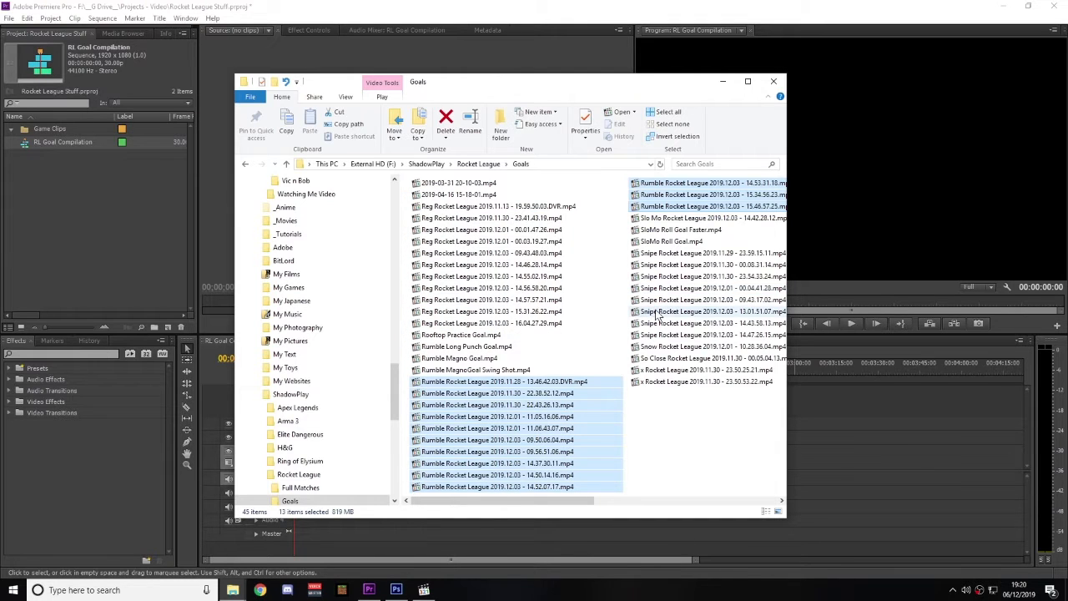
pyautogui.moveTo(511, 420); pyautogui.dragTo(38, 132)
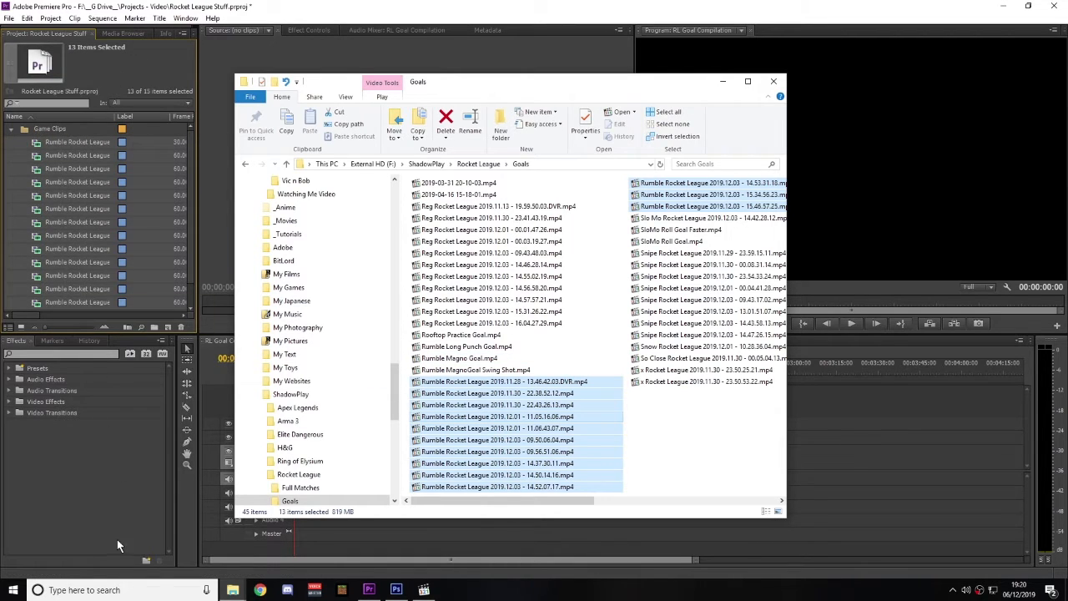
pyautogui.click(157, 517)
# - Open the first Rumble Rocket League clip in the Source monitor and play the part with the goal
pyautogui.click(37, 144)
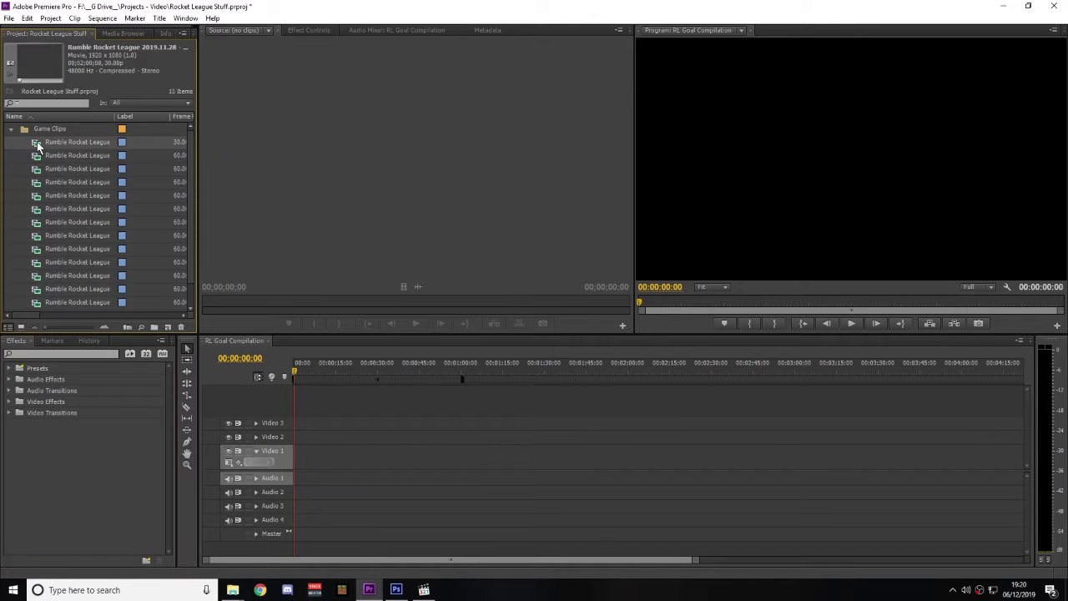
pyautogui.doubleClick(38, 144)
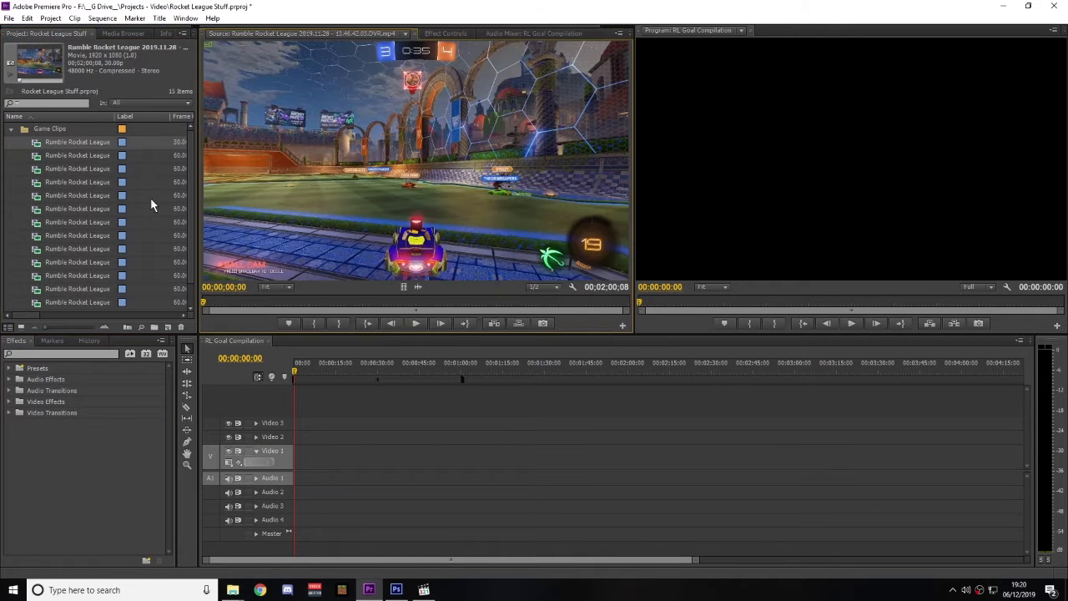
pyautogui.click(379, 305)
pyautogui.moveTo(379, 305); pyautogui.dragTo(345, 305)
pyautogui.press('space')
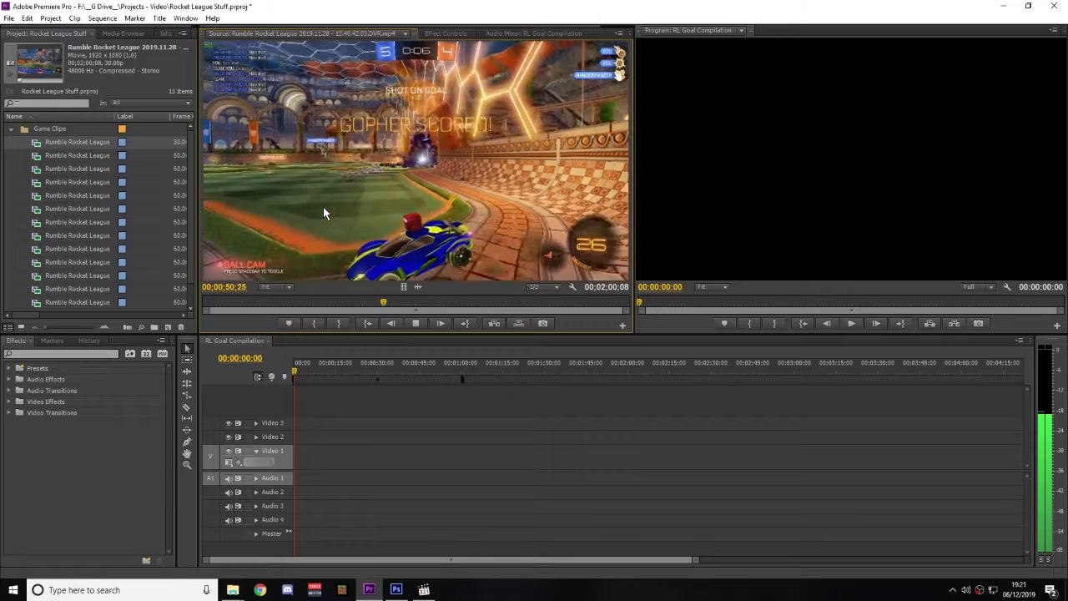
pyautogui.press('space')
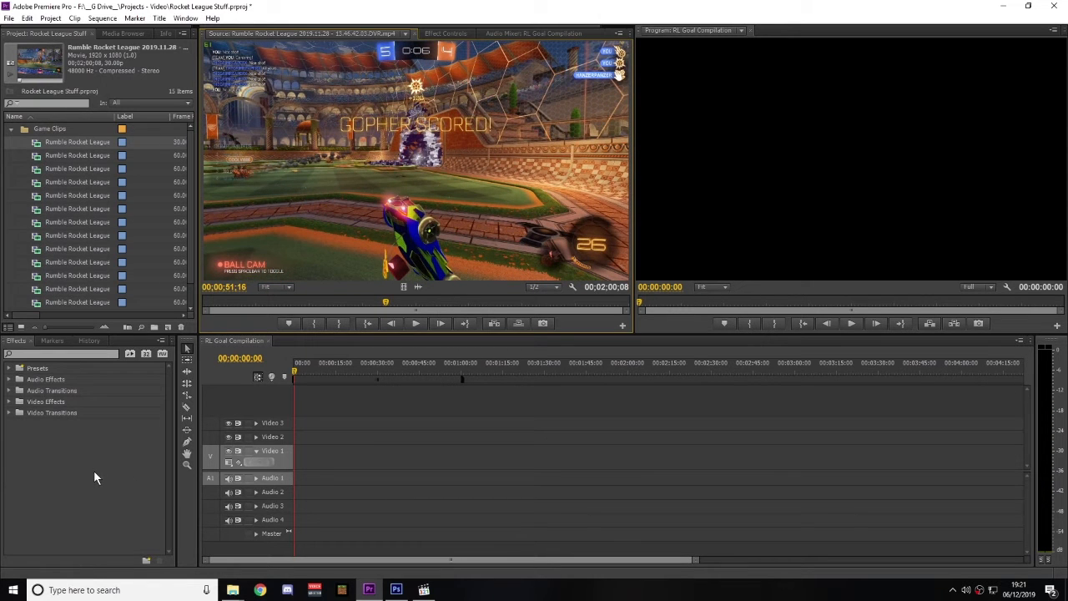
# - Collapse the Game Clips bin and create a bin named "GFX" at the project's top level
pyautogui.click(11, 129)
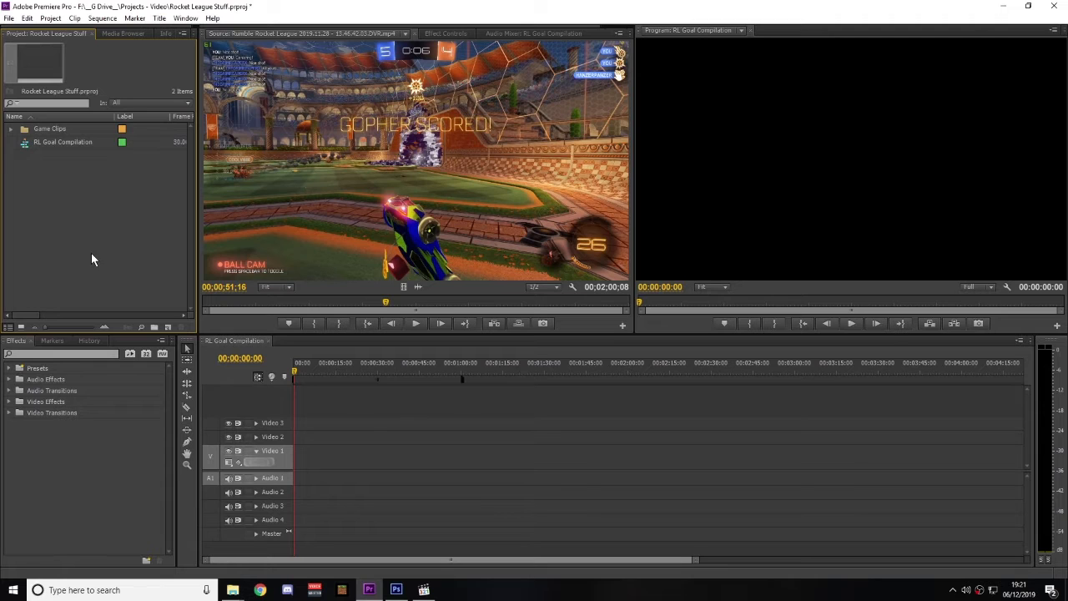
pyautogui.click(154, 328)
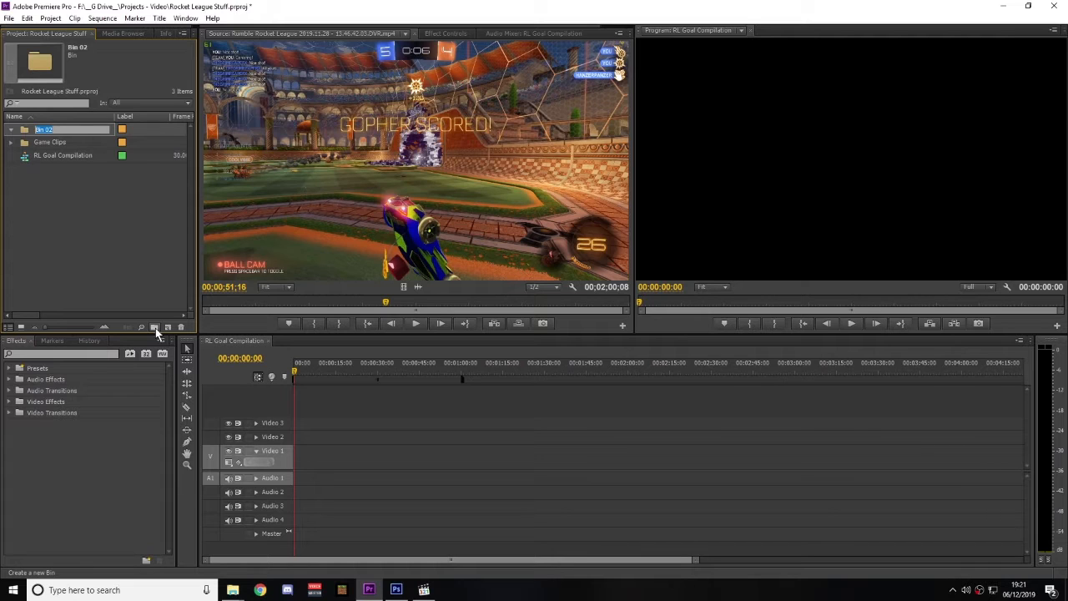
pyautogui.write('GFX')
pyautogui.press('Tab')
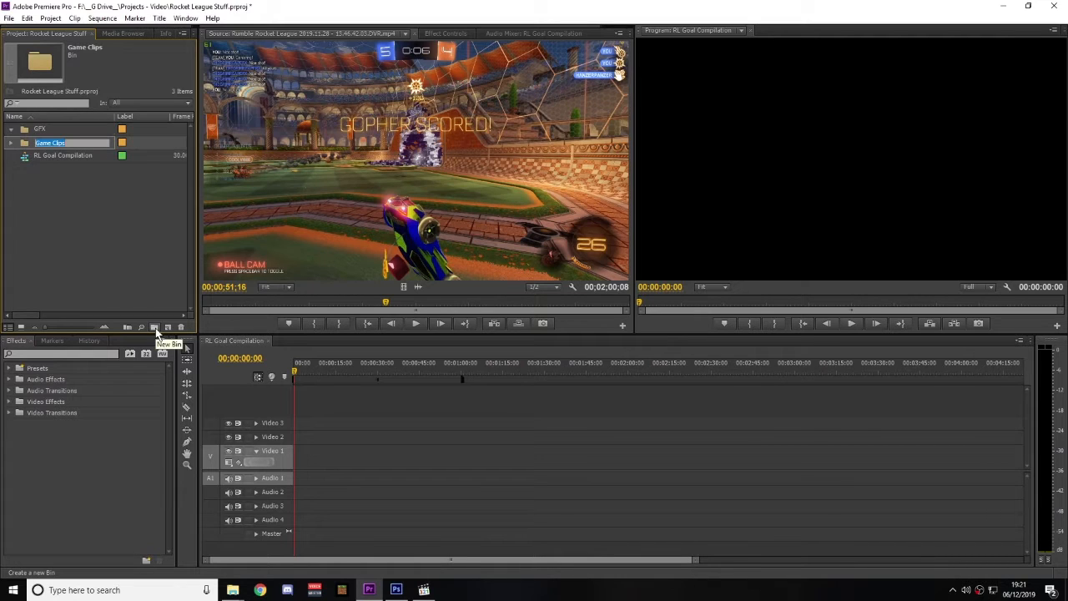
pyautogui.click(156, 330)
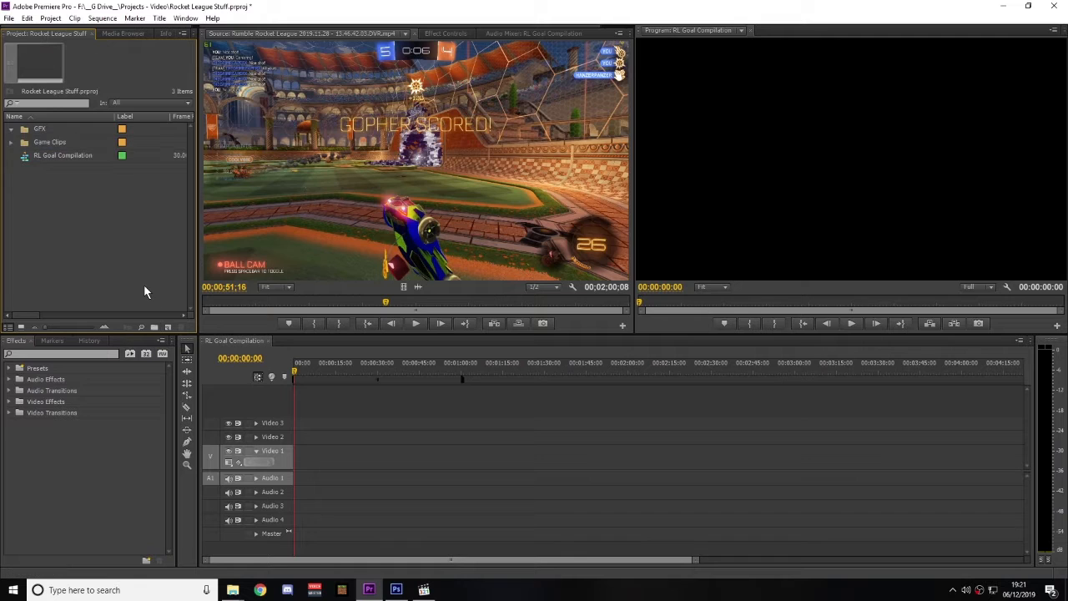
# - Create two more top-level bins named "Titles" and "Music"
pyautogui.click(155, 328)
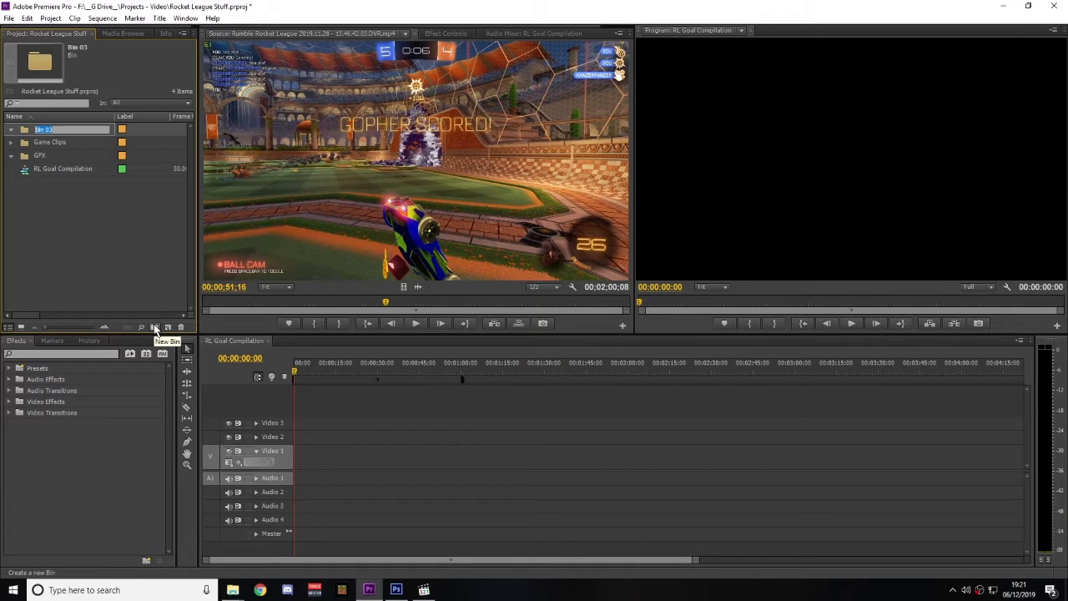
pyautogui.write('Titles')
pyautogui.press('Return')
pyautogui.click(155, 328)
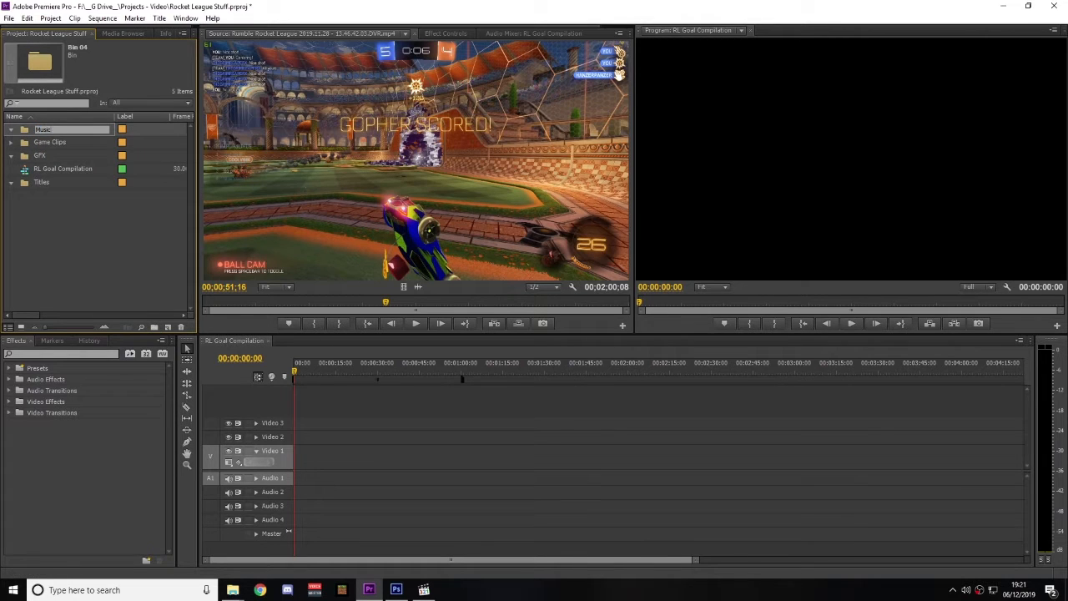
pyautogui.press('Tab')
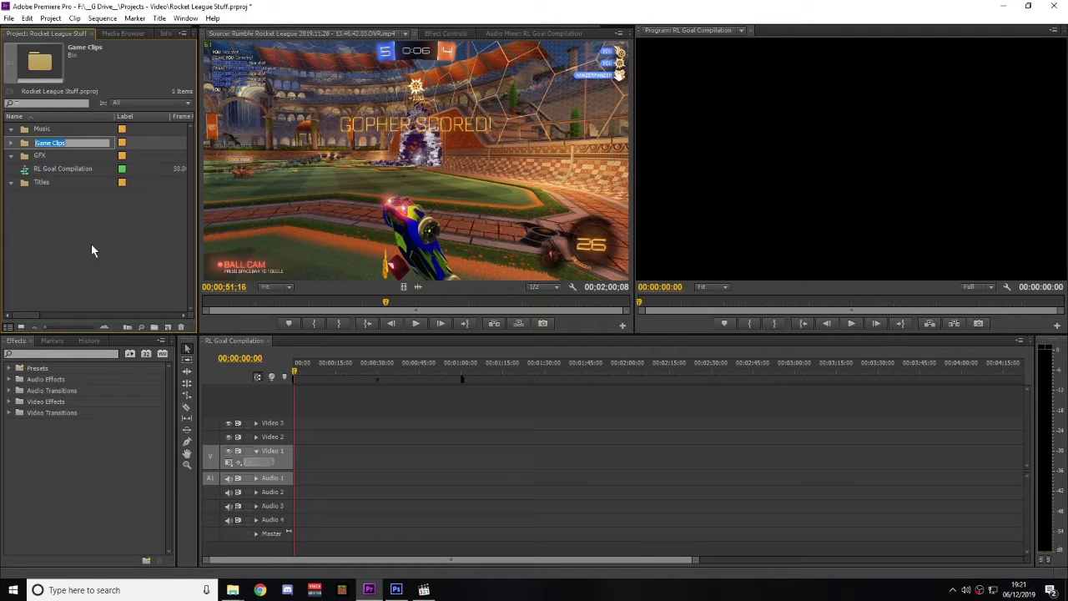
# - Import RL YT Intro.mp4 from the Rocket League folder in Gaming Assets into the GFX bin of the Premiere Pro project
pyautogui.moveTo(237, 591)
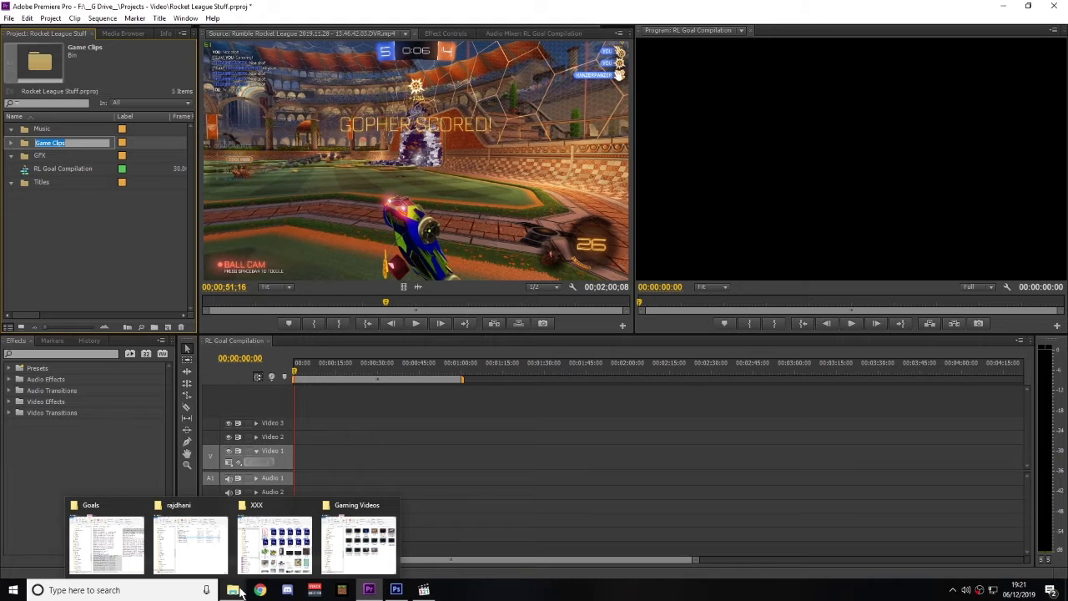
pyautogui.click(123, 550)
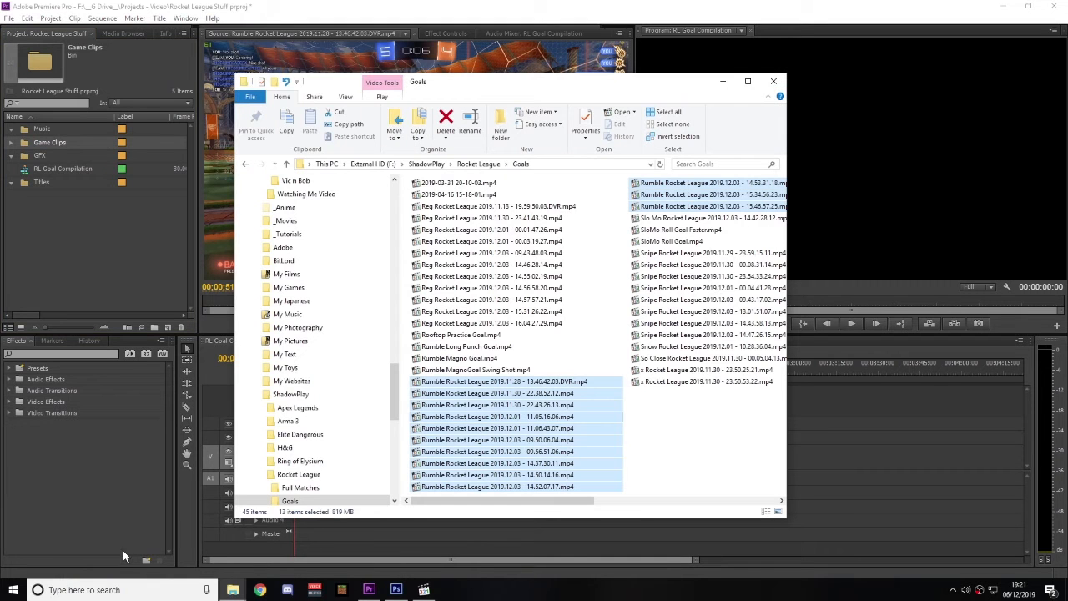
pyautogui.scroll(5, 340, 328)
pyautogui.click(338, 328)
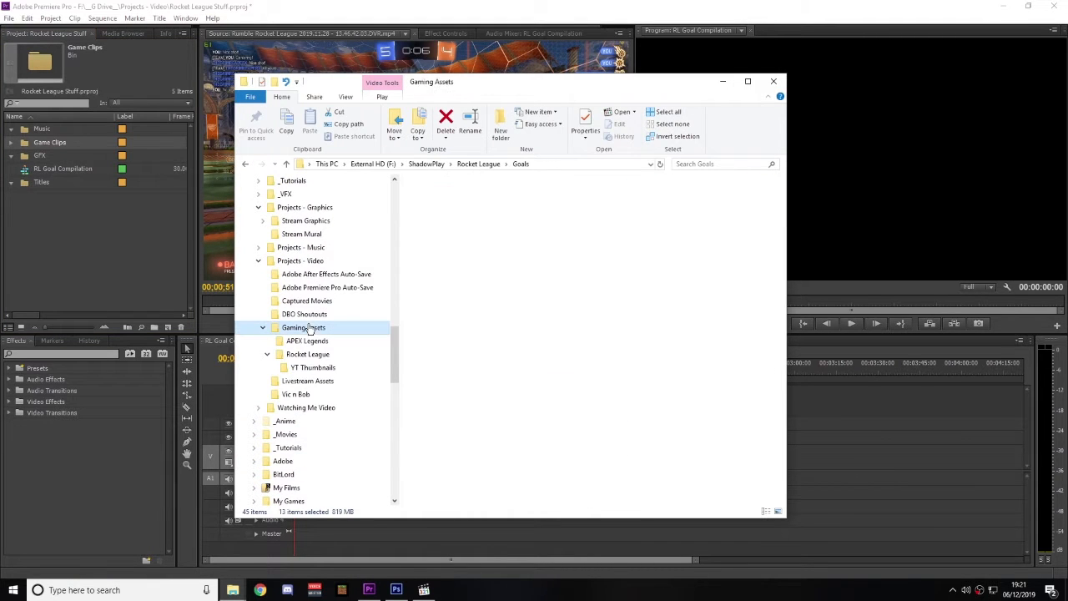
pyautogui.click(308, 354)
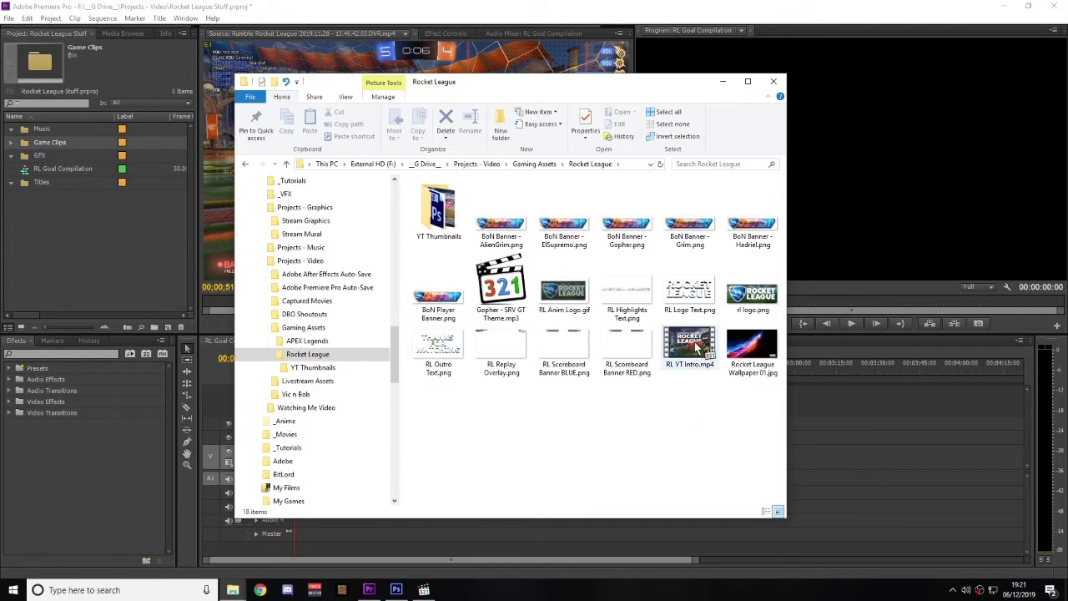
pyautogui.moveTo(688, 359); pyautogui.dragTo(36, 156)
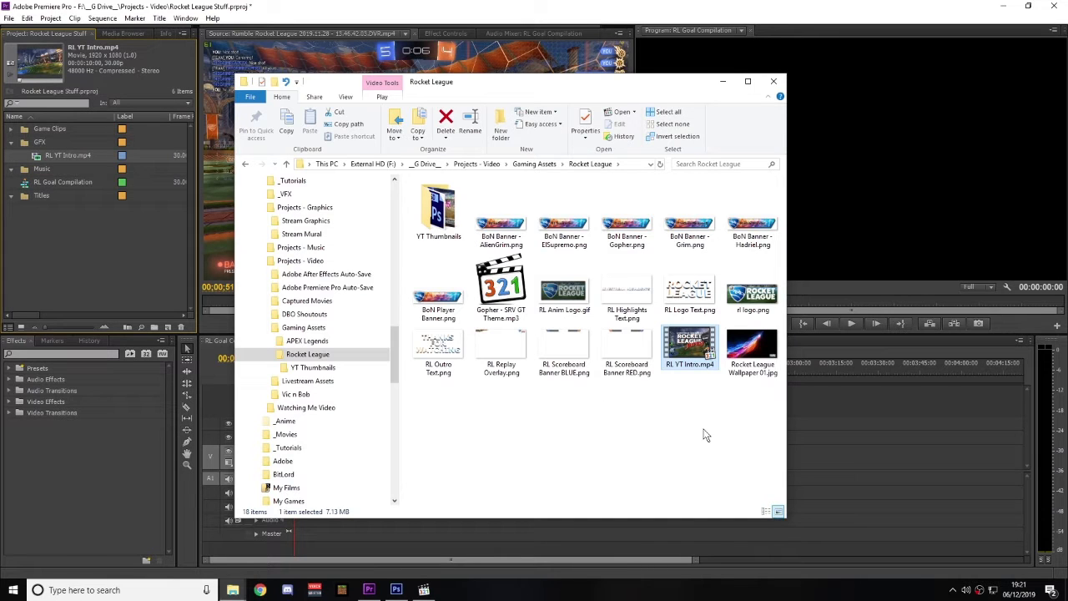
# - Import RL Anim Logo.gif and RL Replay Overlay.png into the GFX bin and view the overlay image full size
pyautogui.click(753, 297)
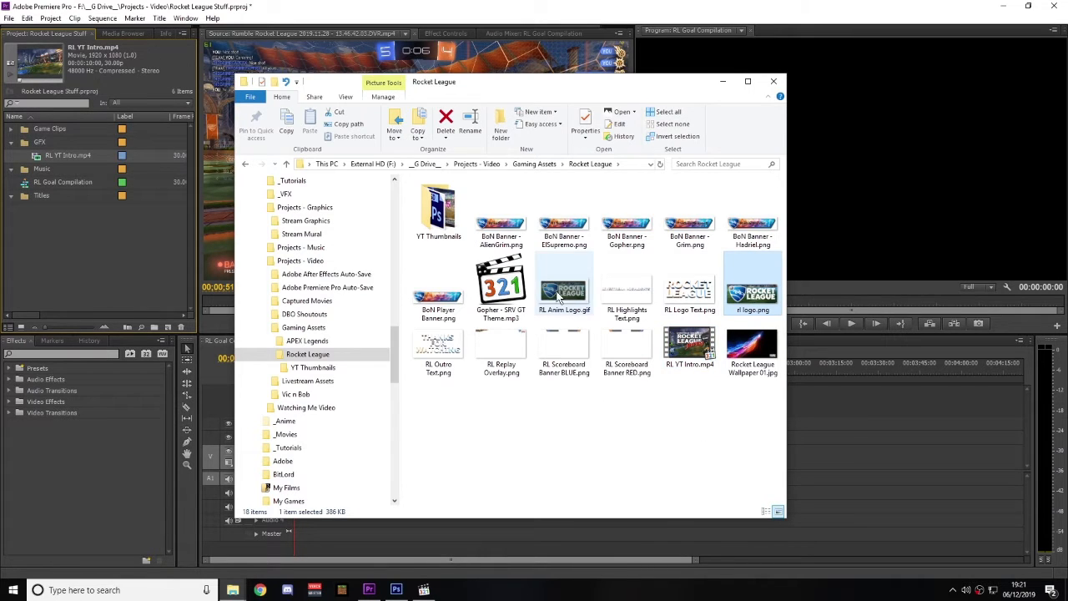
pyautogui.moveTo(557, 297); pyautogui.dragTo(40, 143)
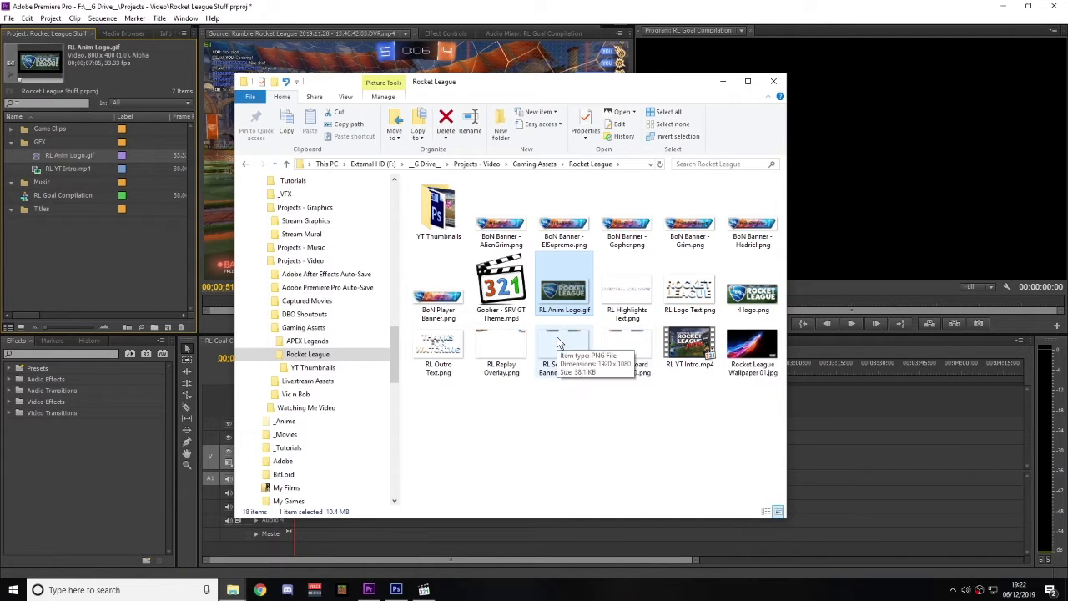
pyautogui.click(502, 355)
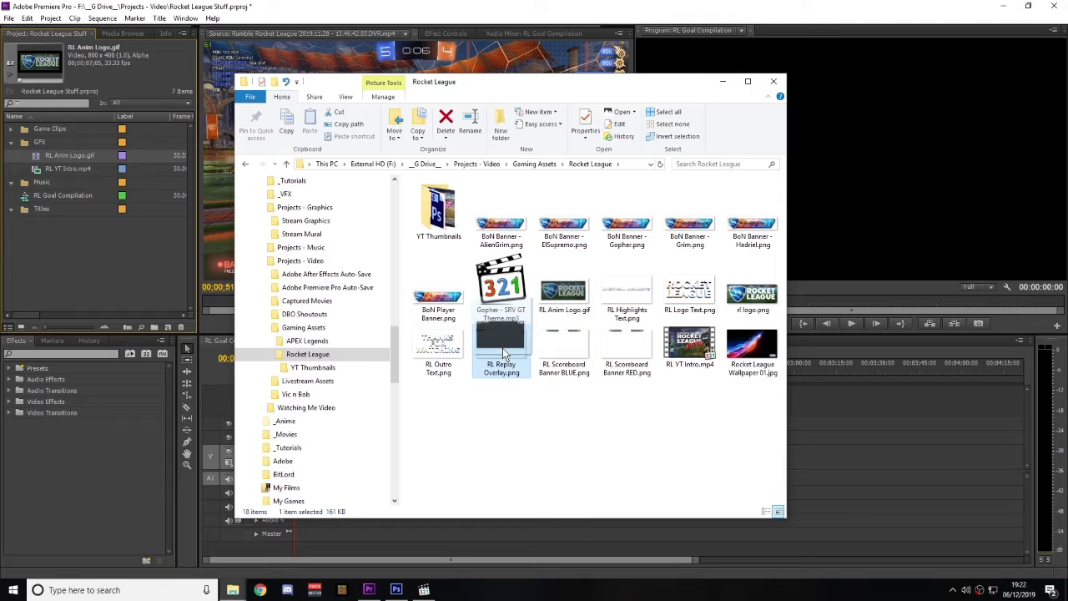
pyautogui.moveTo(500, 353); pyautogui.dragTo(41, 142)
pyautogui.doubleClick(507, 340)
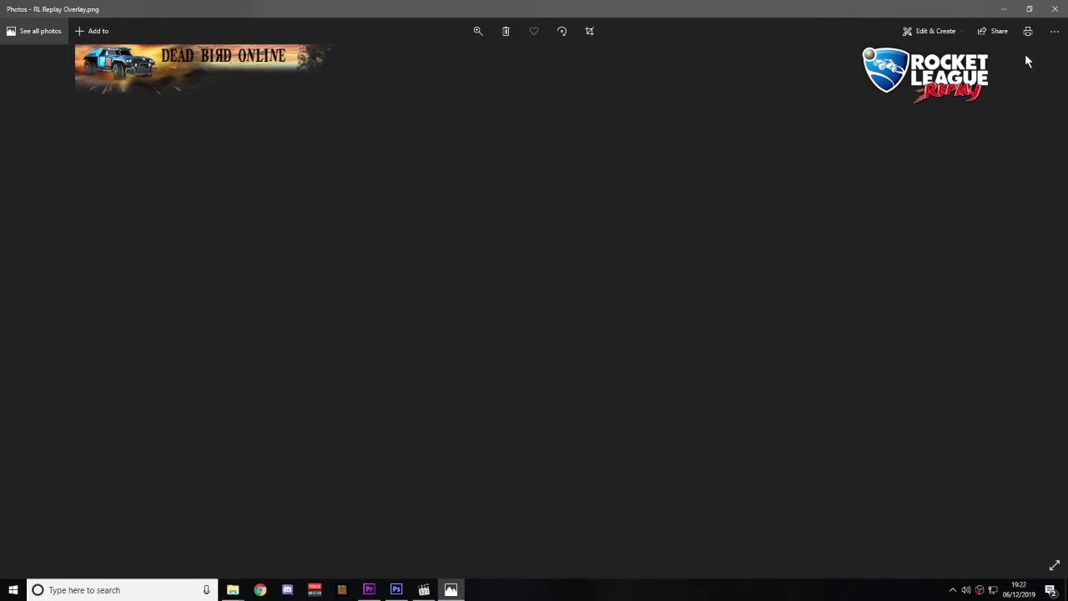
pyautogui.click(1056, 12)
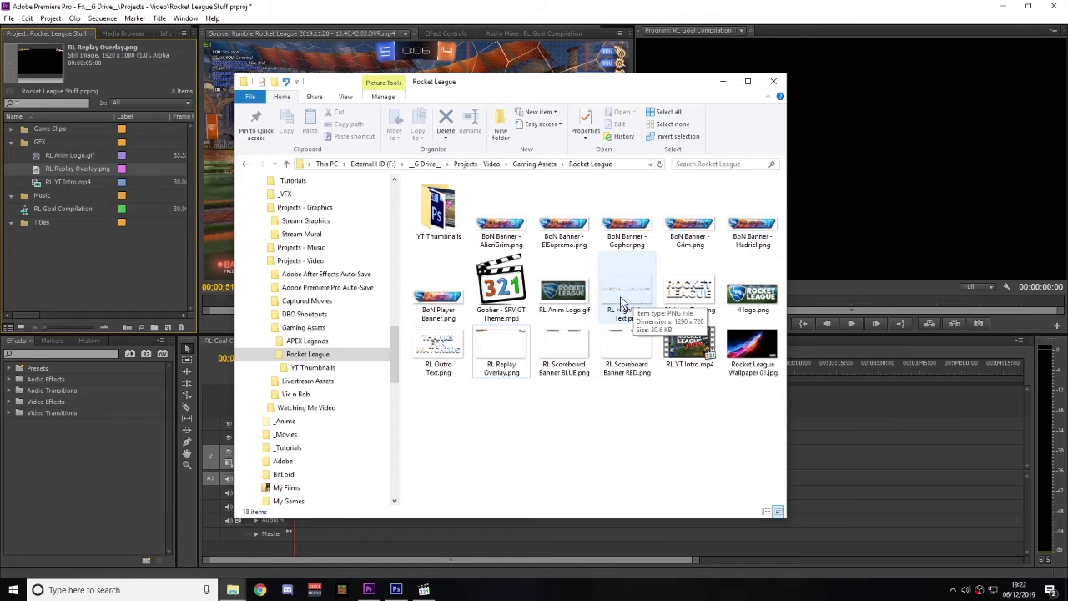
# - Import RL Highlights Text.png and RL Outro Text.png into the GFX bin
pyautogui.moveTo(634, 298); pyautogui.dragTo(37, 142)
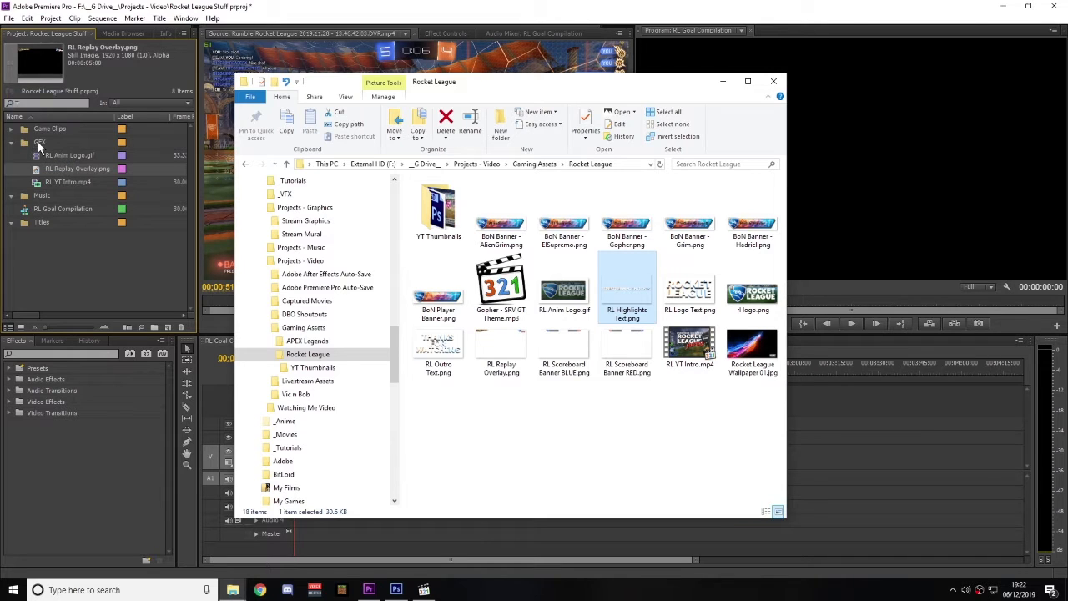
pyautogui.click(441, 350)
pyautogui.moveTo(442, 352); pyautogui.dragTo(41, 141)
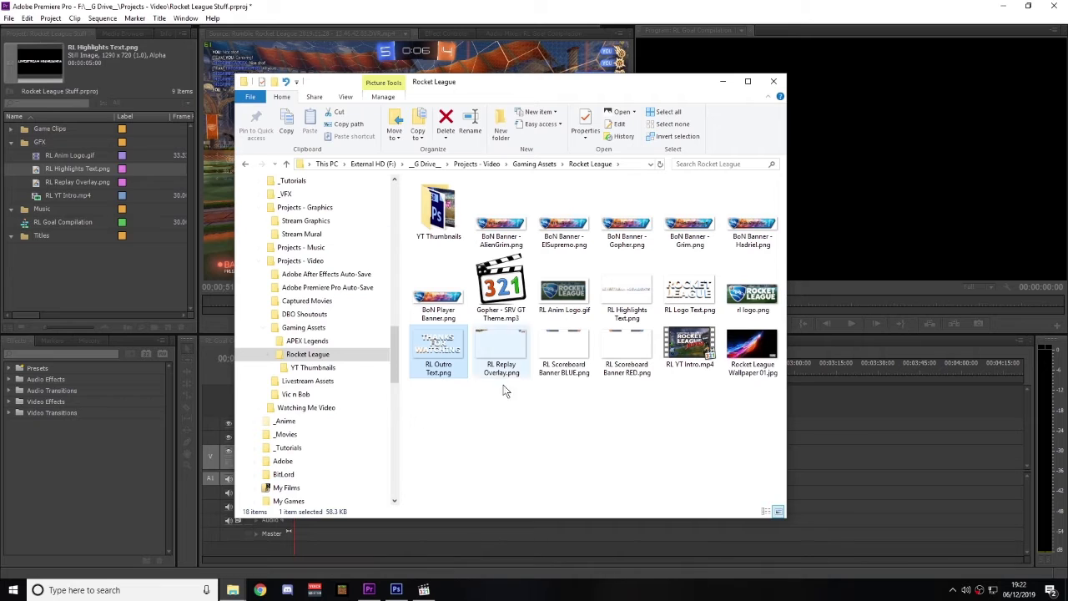
pyautogui.click(536, 406)
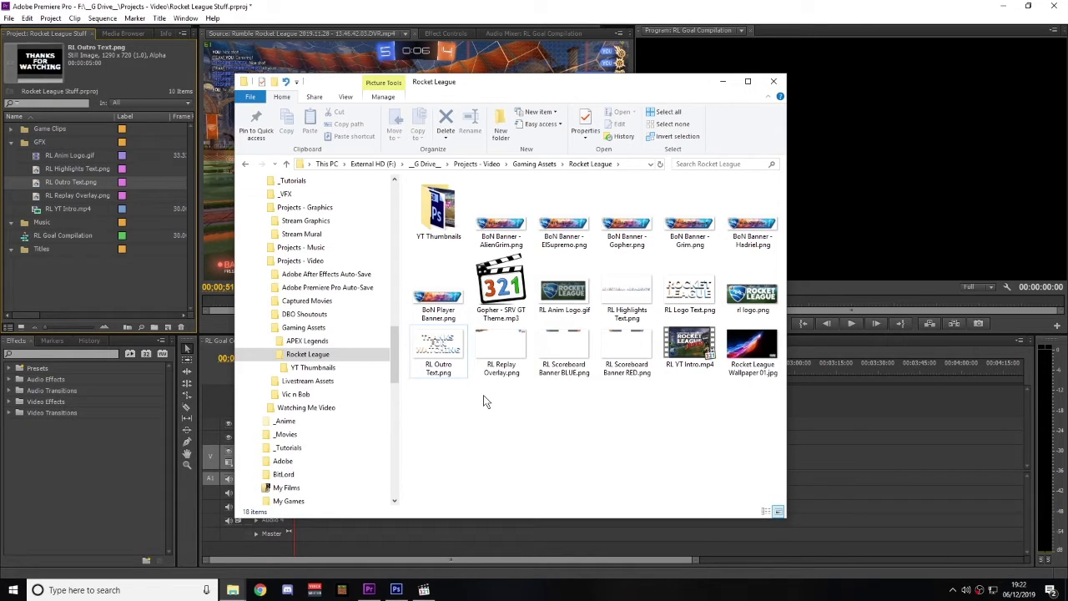
# - Import Rocket League Wallpaper 03.jpg from Stream Overlays > Rocket League > Wallpaper on drive C: into the GFX bin, and minimise the folder windows
pyautogui.rightClick(233, 589)
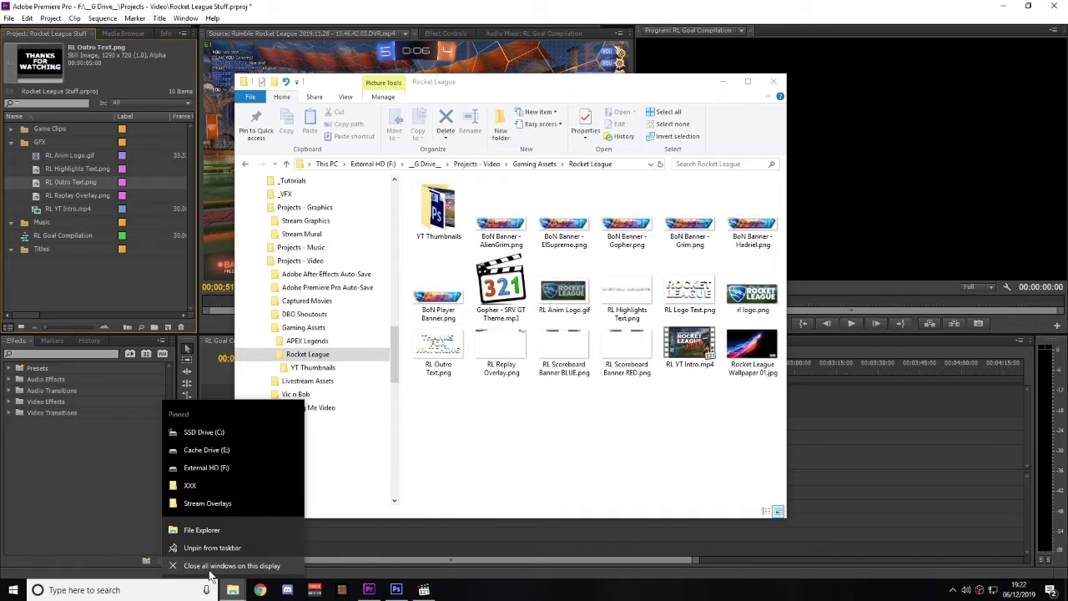
pyautogui.click(213, 433)
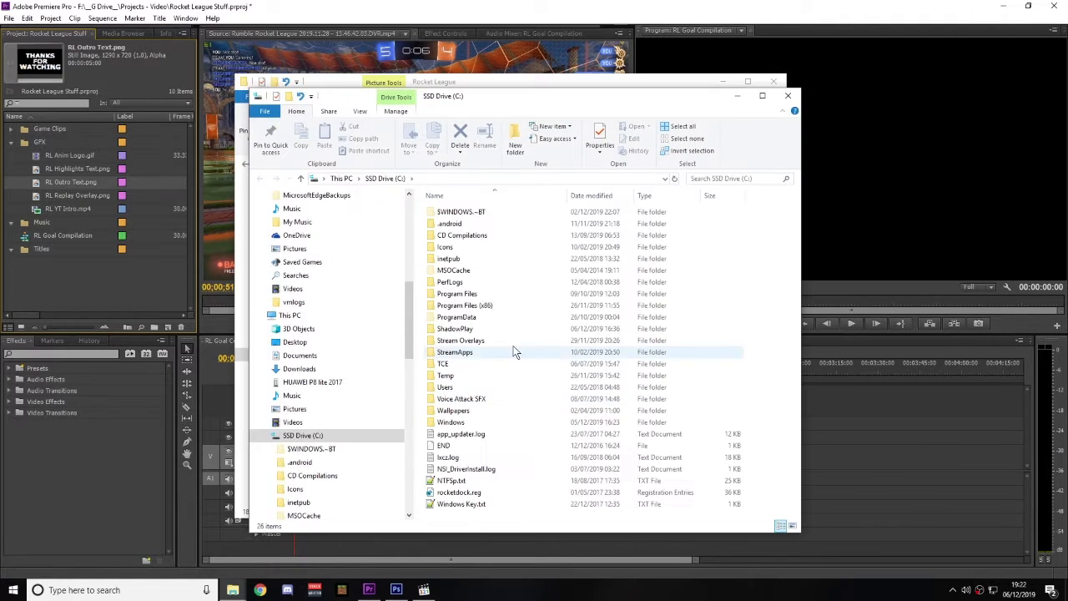
pyautogui.doubleClick(461, 340)
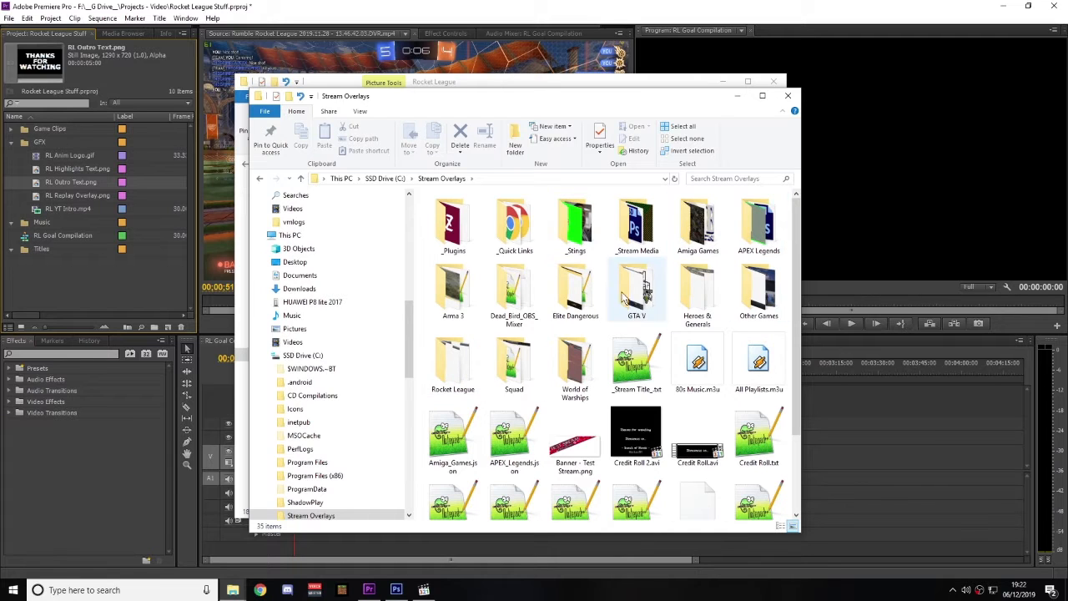
pyautogui.doubleClick(453, 366)
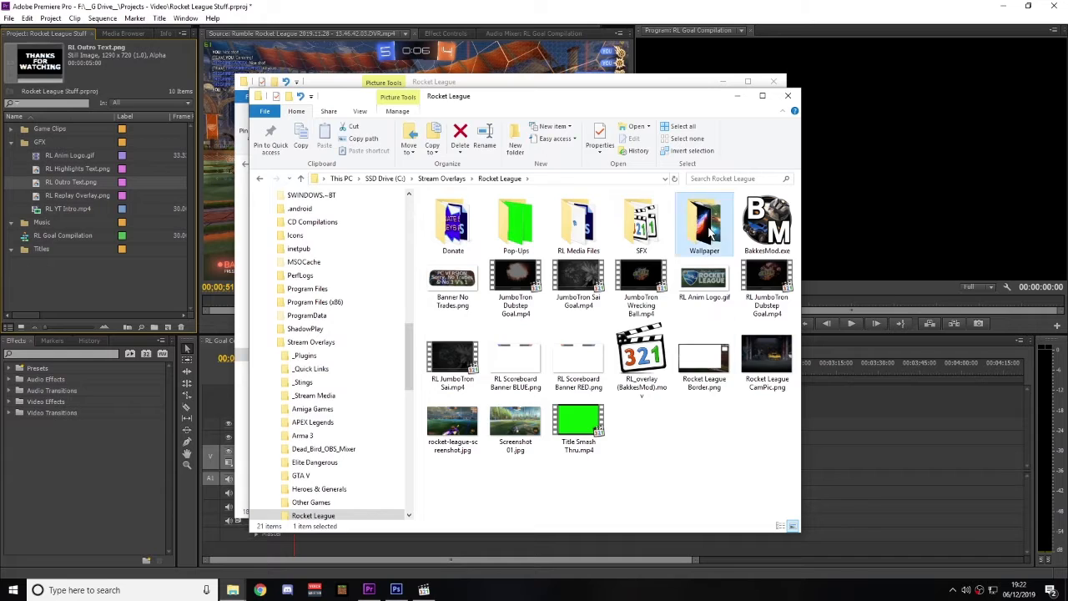
pyautogui.doubleClick(704, 224)
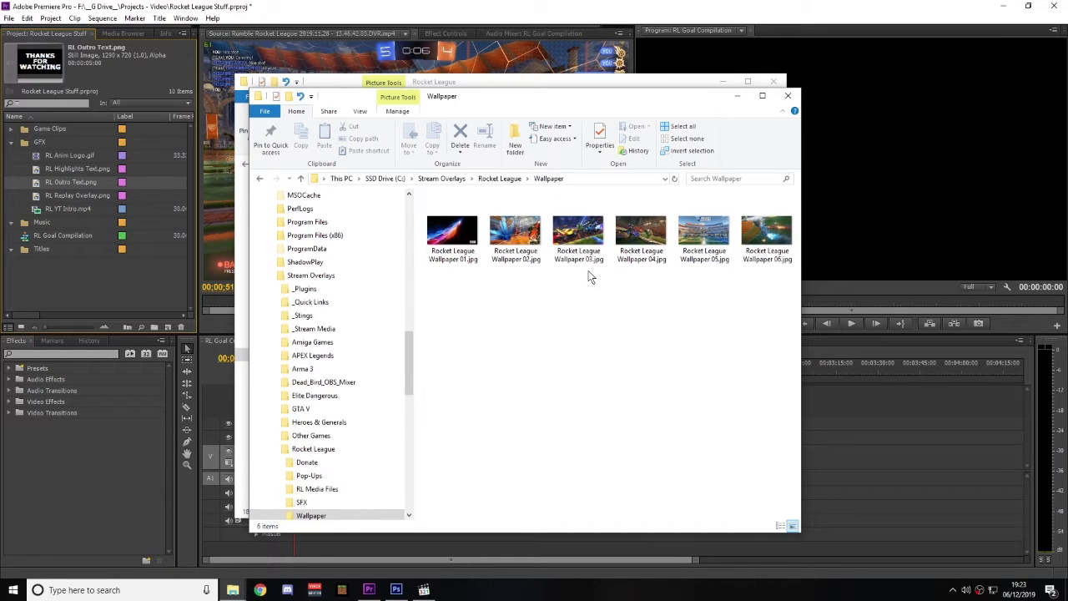
pyautogui.click(588, 237)
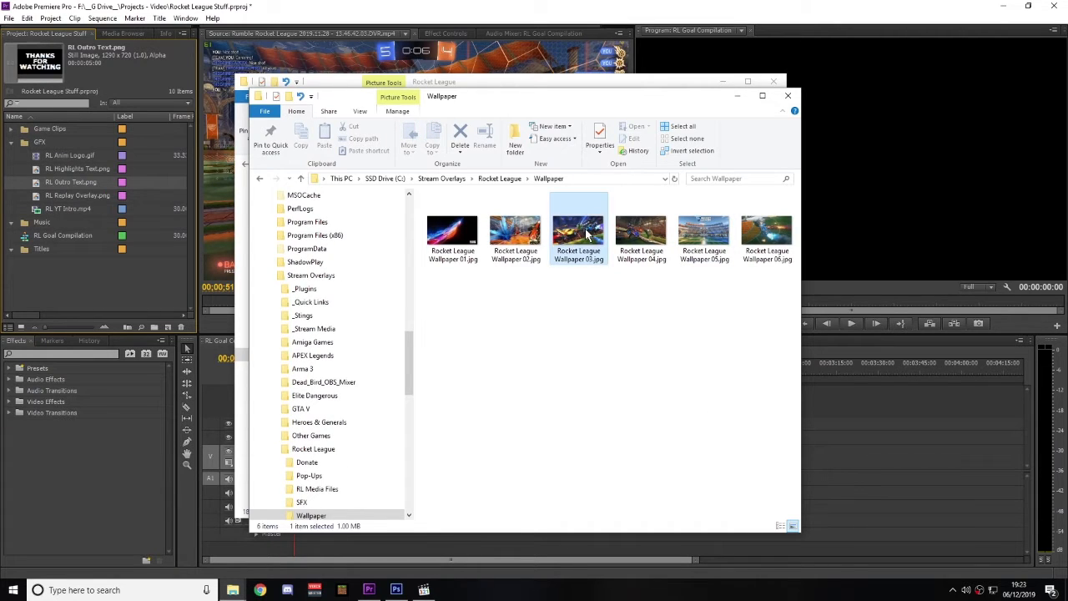
pyautogui.moveTo(588, 237); pyautogui.dragTo(41, 140)
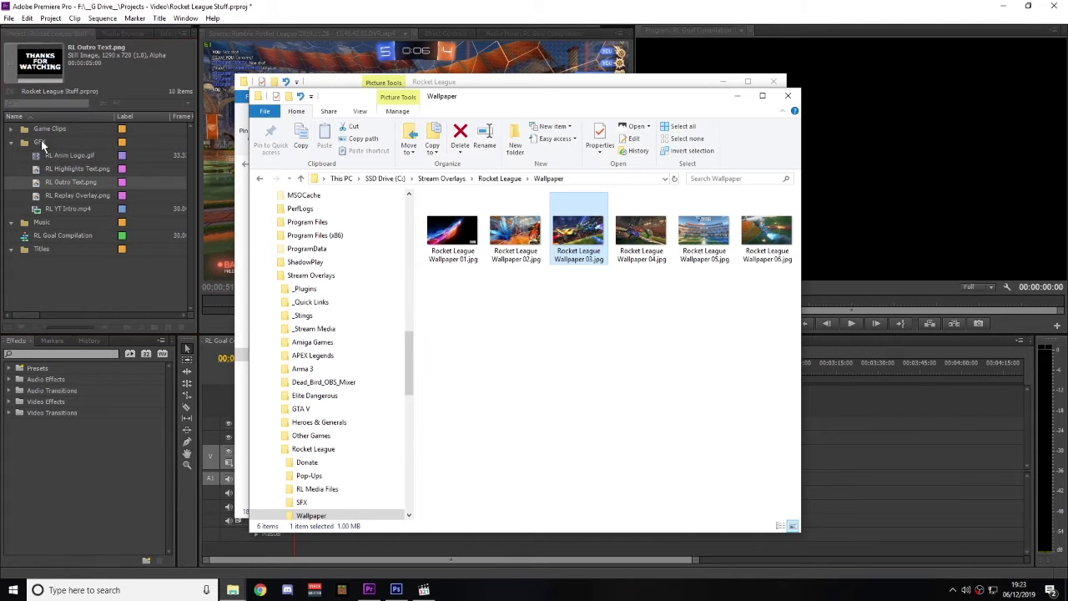
pyautogui.click(738, 96)
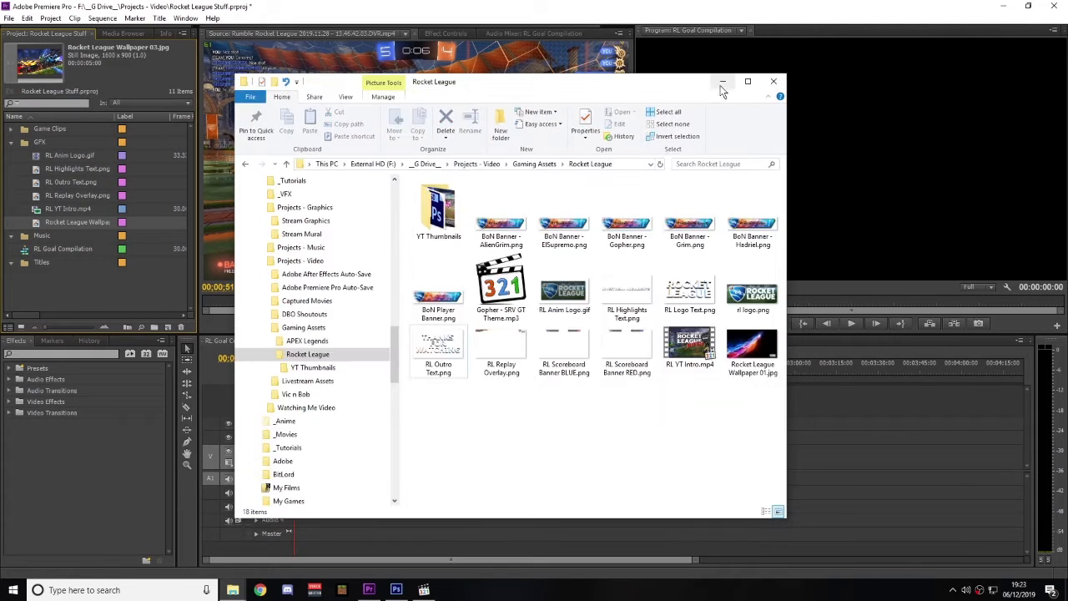
pyautogui.click(722, 83)
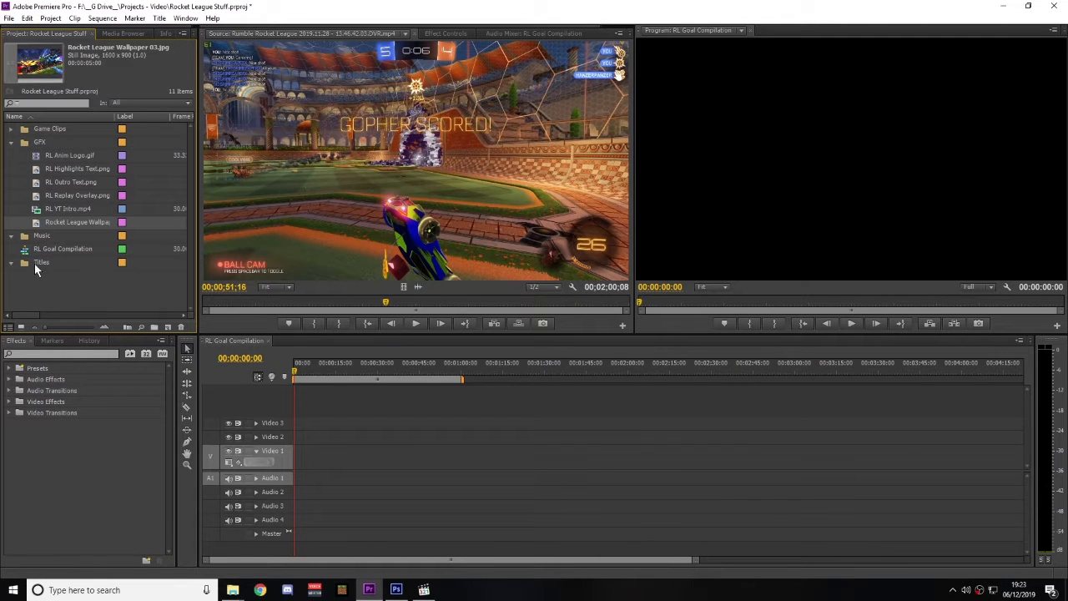
# - Import Gopher - SRV GT Theme.mp3 from the Gaming Assets Rocket League folder into the Music bin and return to Premiere Pro
pyautogui.moveTo(233, 589)
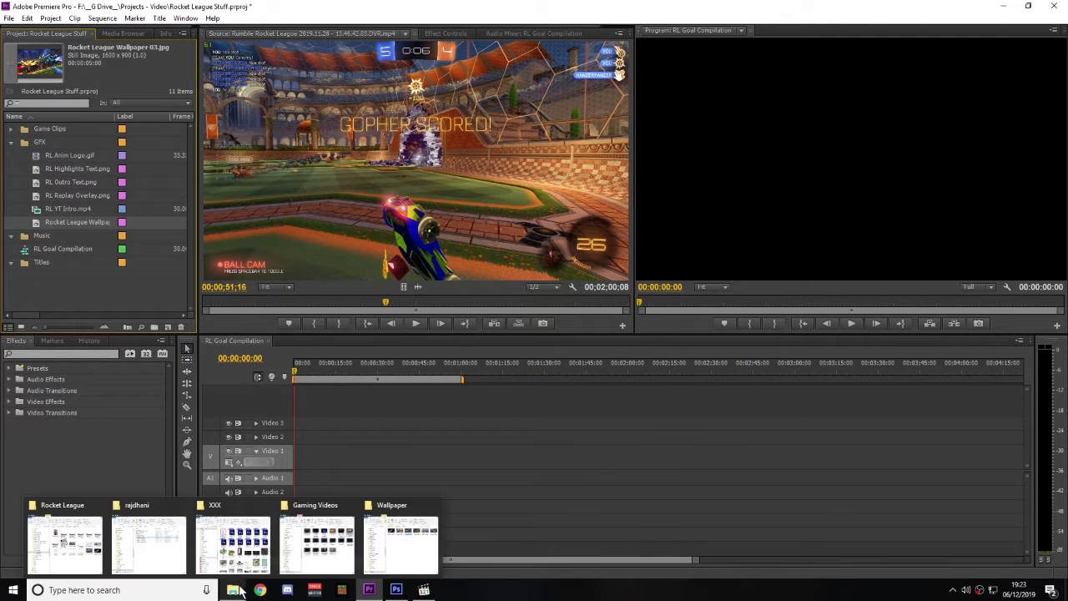
pyautogui.click(94, 552)
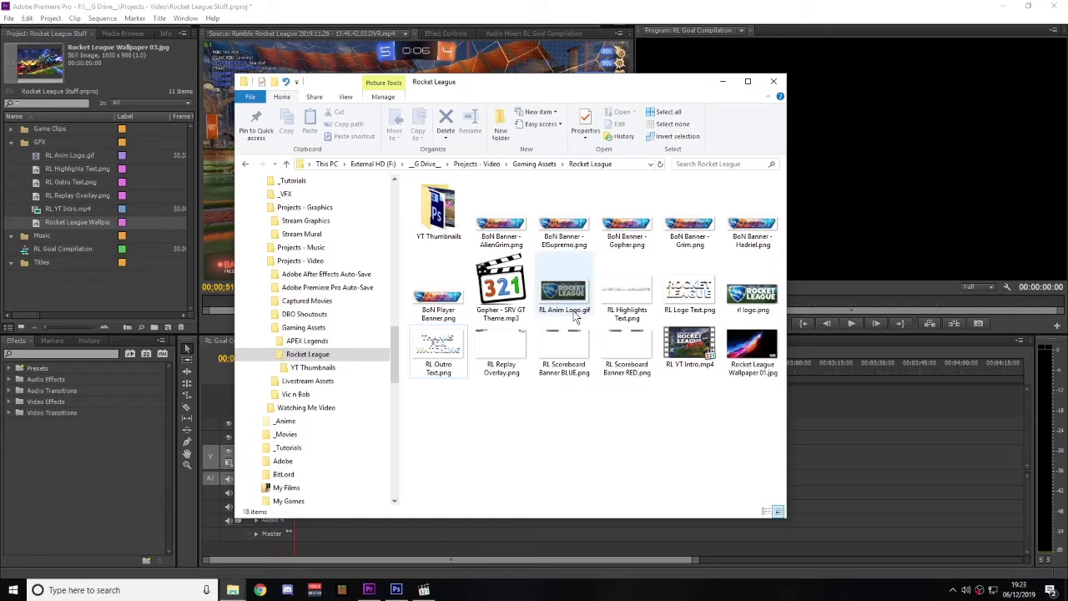
pyautogui.click(513, 294)
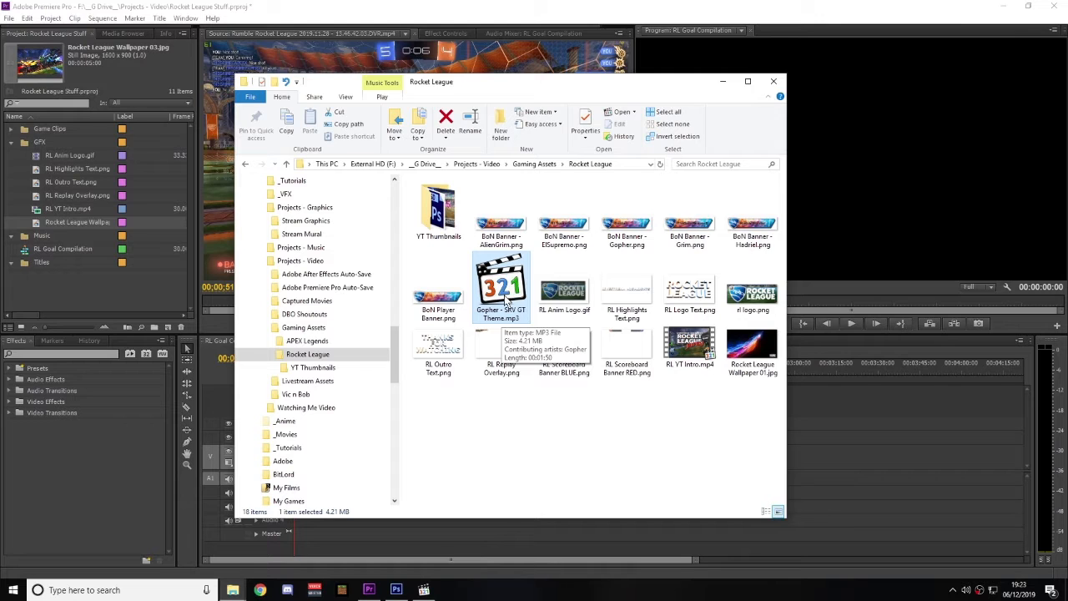
pyautogui.moveTo(513, 301); pyautogui.dragTo(44, 234)
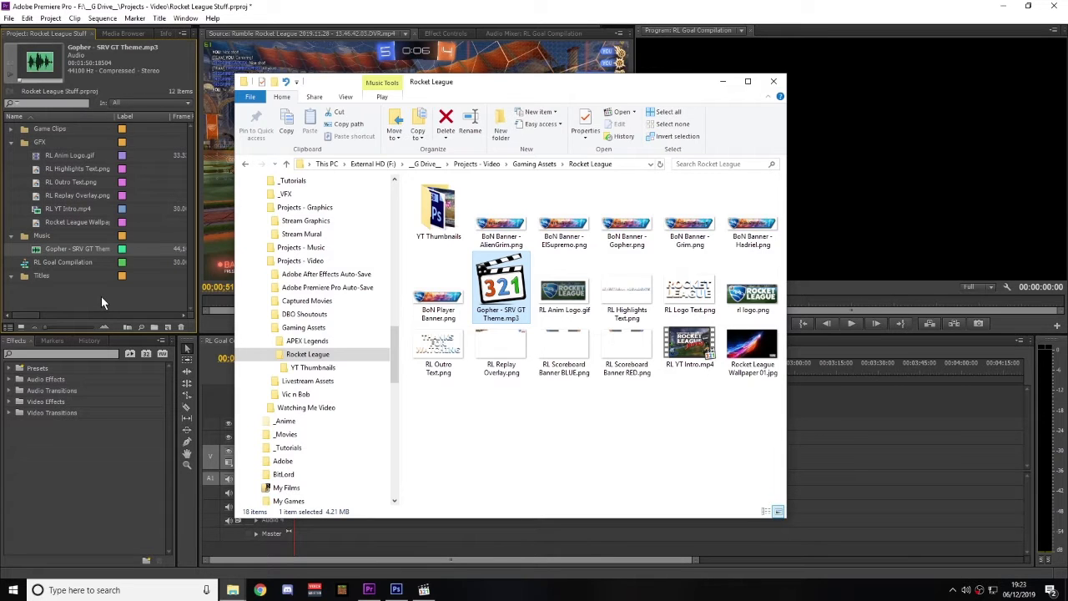
pyautogui.click(101, 296)
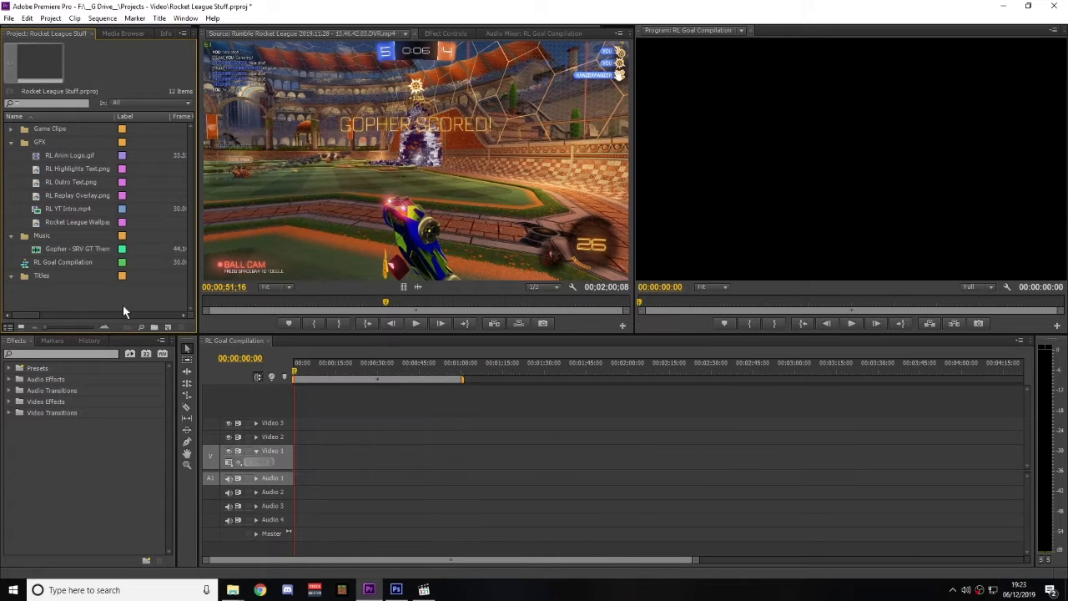
# - Place RL YT Intro.mp4 at the start of the sequence on Video 2 and Audio 2, and play it
pyautogui.click(11, 129)
pyautogui.click(11, 130)
pyautogui.moveTo(39, 210); pyautogui.dragTo(297, 440)
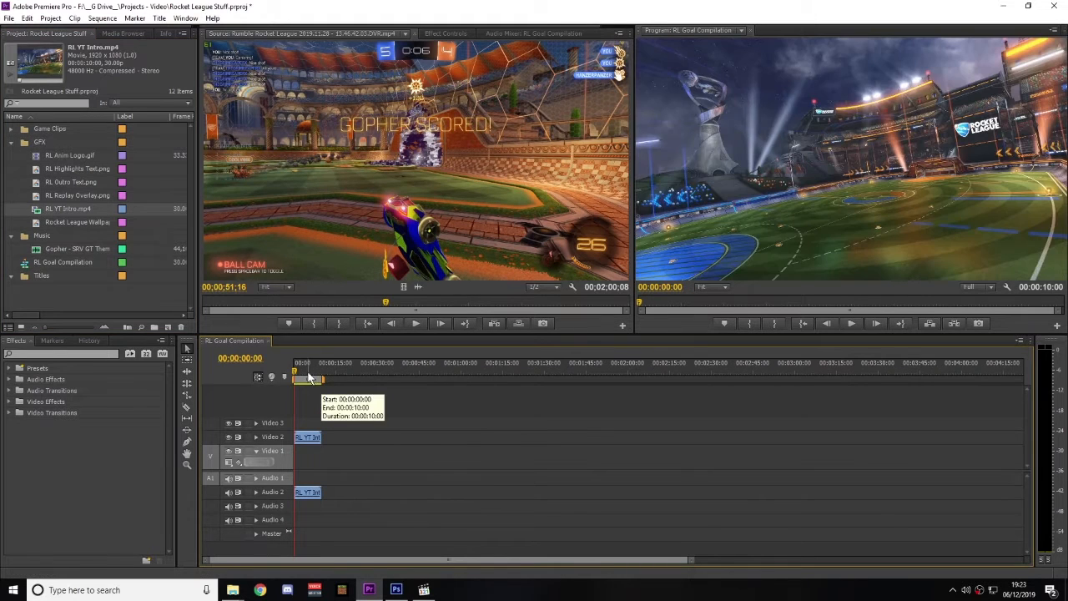
pyautogui.press('space')
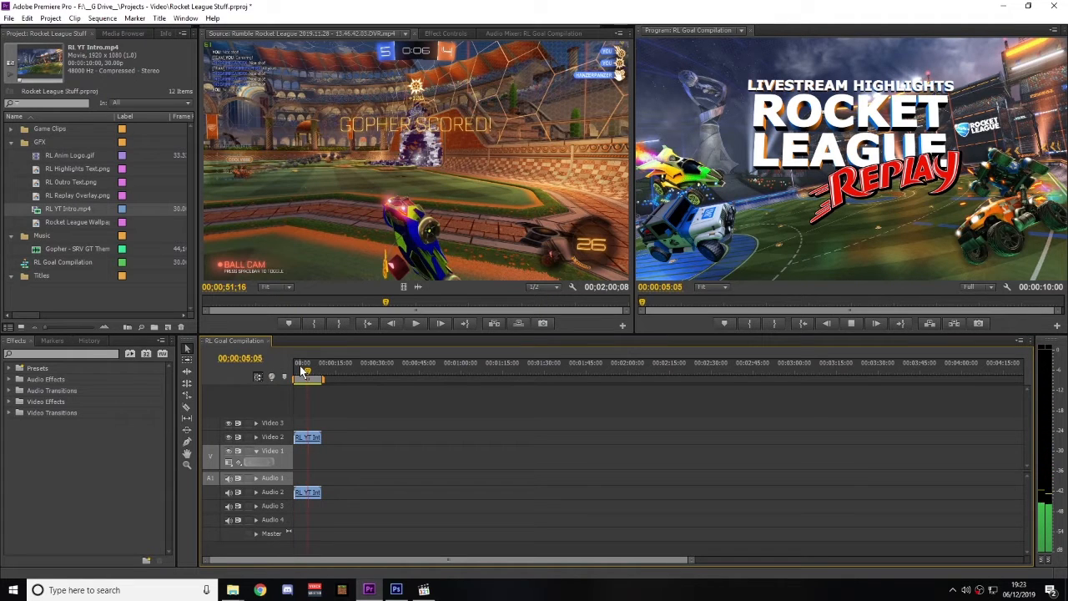
pyautogui.press('space')
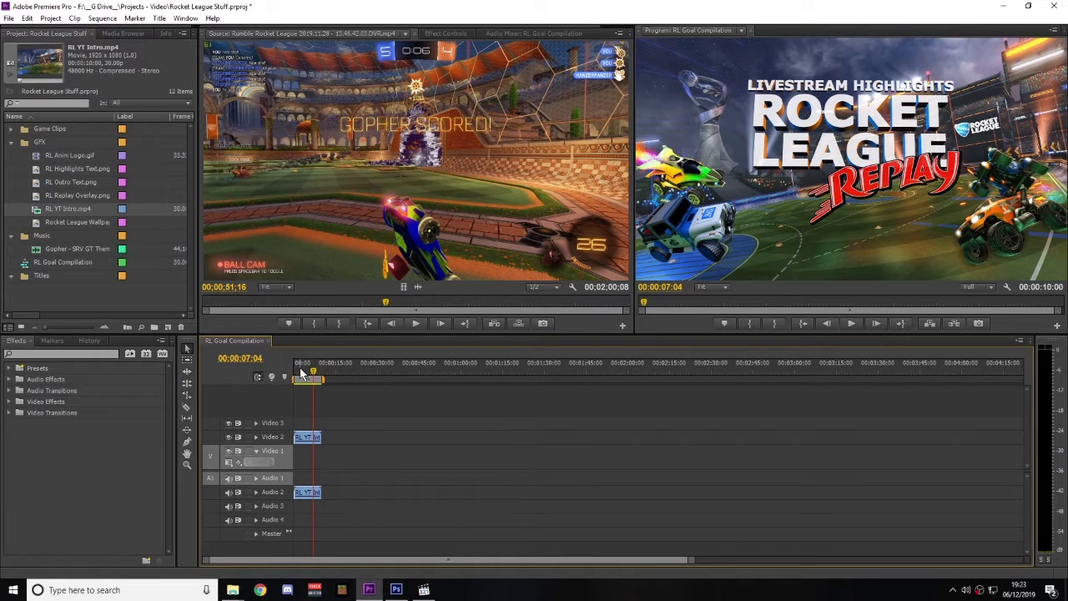
# - Trim the end of the intro clip in the sequence to 00:00:03:00
pyautogui.moveTo(691, 561); pyautogui.dragTo(360, 561)
pyautogui.moveTo(341, 365)
pyautogui.mouseDown()
pyautogui.moveTo(329, 365)
pyautogui.moveTo(347, 366)
pyautogui.mouseUp()
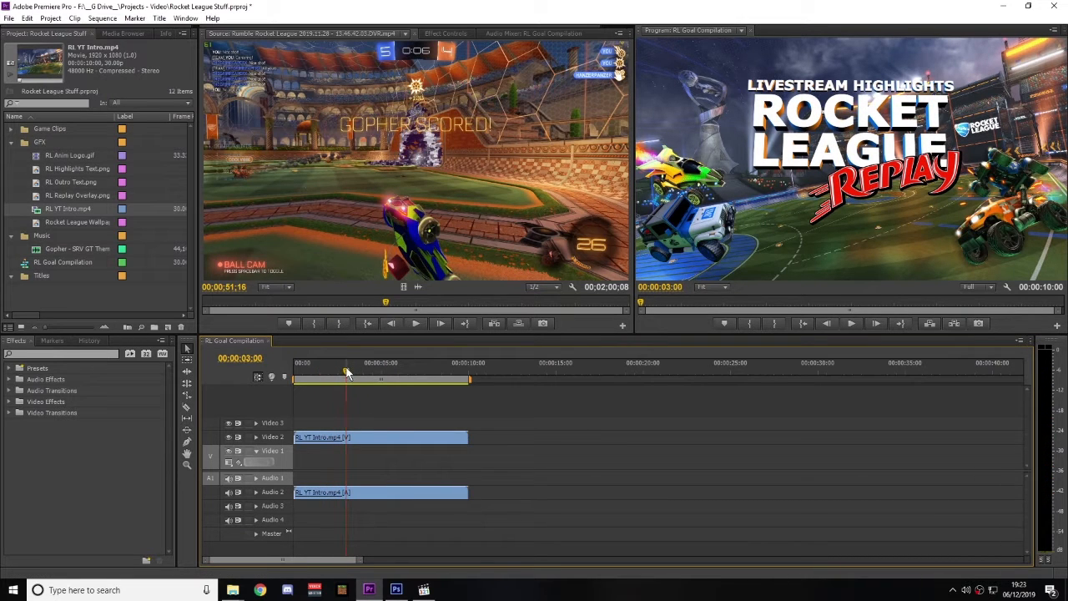
pyautogui.moveTo(469, 436); pyautogui.dragTo(348, 436)
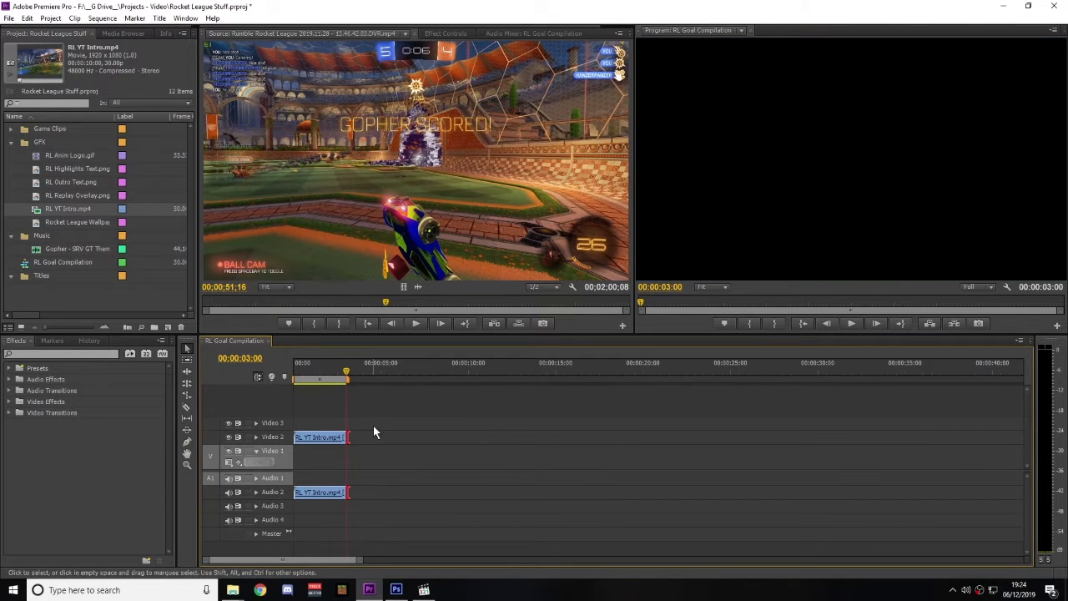
# - Apply a Cross Dissolve transition to the end of the intro clip on Video 2 and preview it
pyautogui.click(12, 413)
pyautogui.click(15, 436)
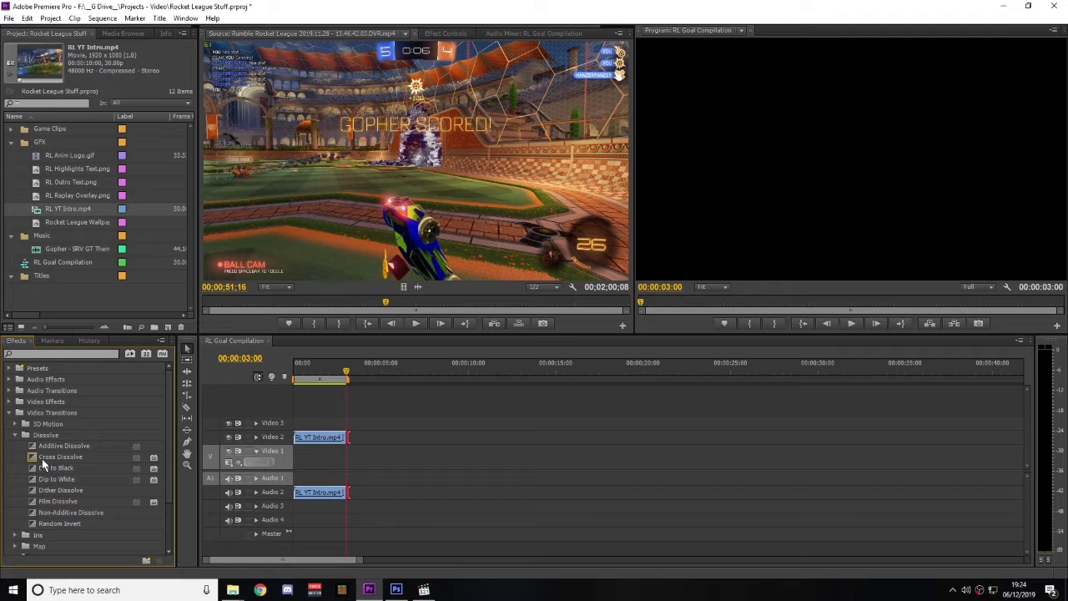
pyautogui.moveTo(42, 457); pyautogui.dragTo(344, 438)
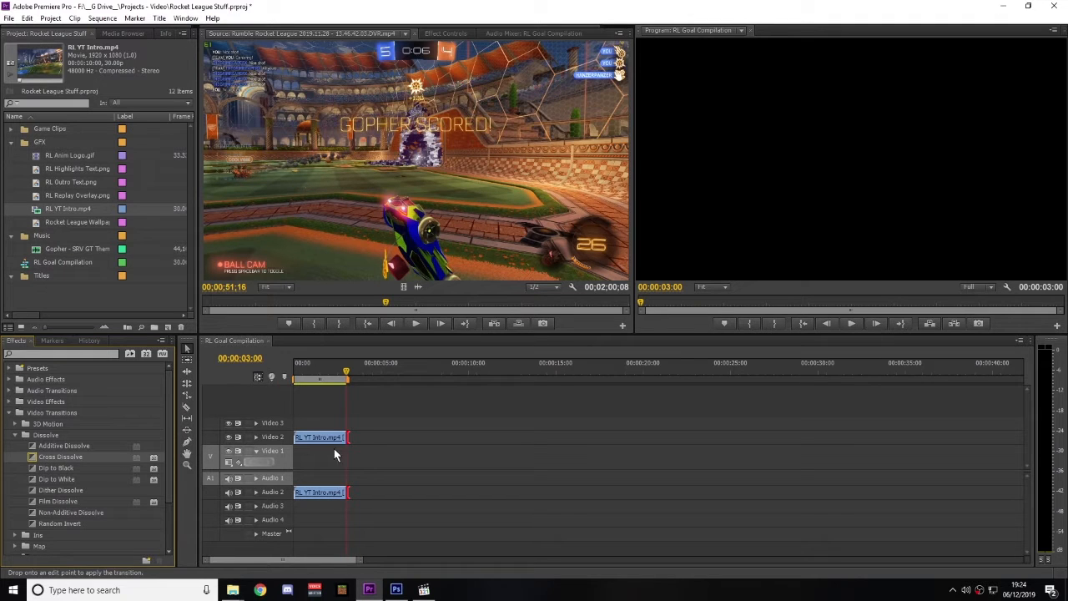
pyautogui.click(334, 370)
pyautogui.press('space')
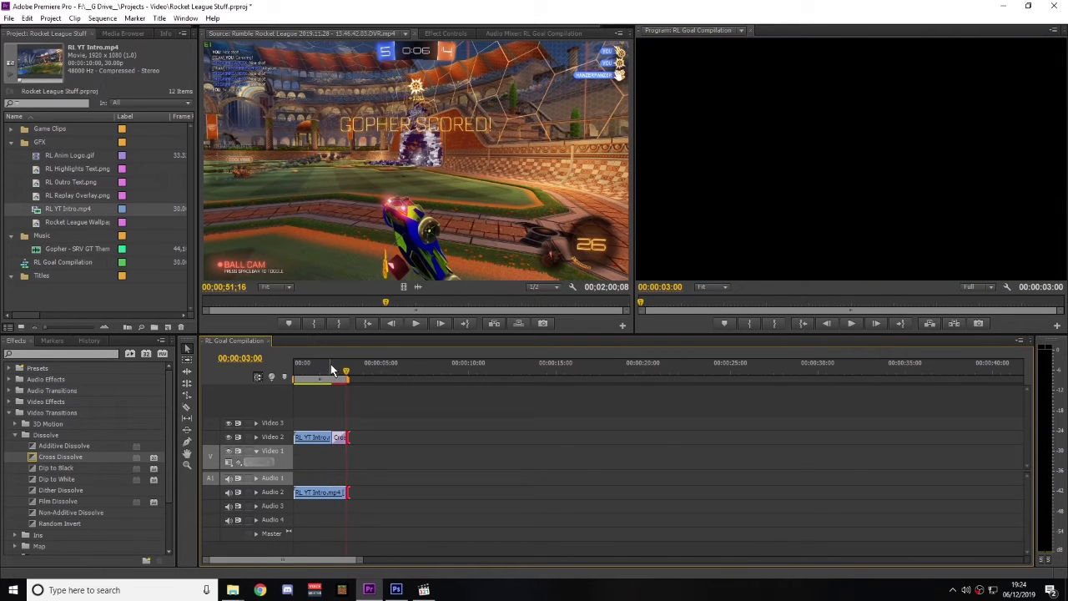
# - Create a new 1920 x 1080 title named TITLE Intro with the playhead parked on the intro clip at 00:00:01:17
pyautogui.press('space')
pyautogui.click(74, 302)
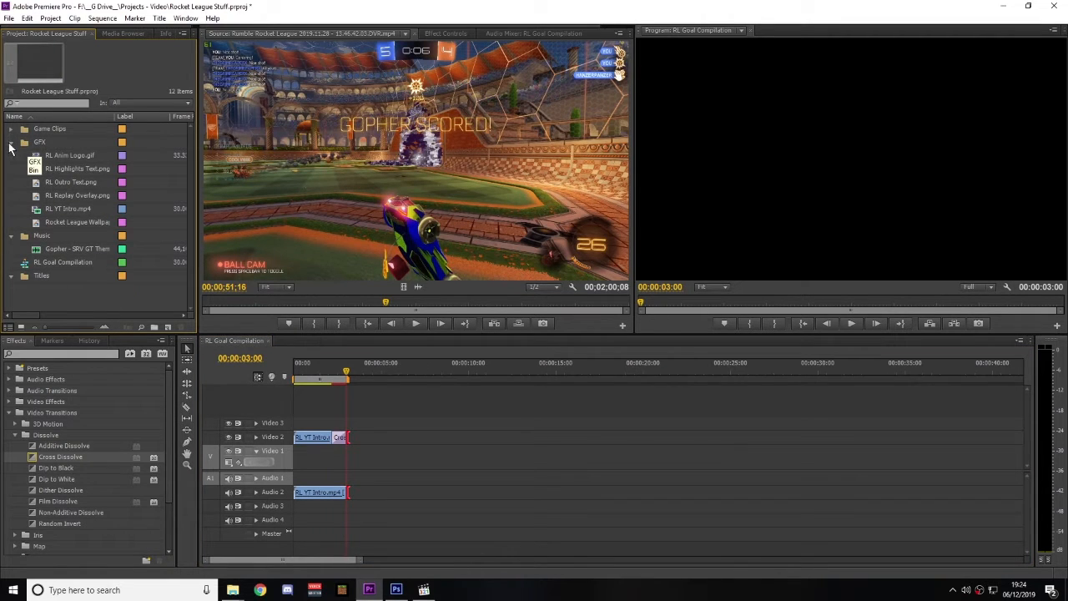
pyautogui.moveTo(379, 374); pyautogui.dragTo(321, 373)
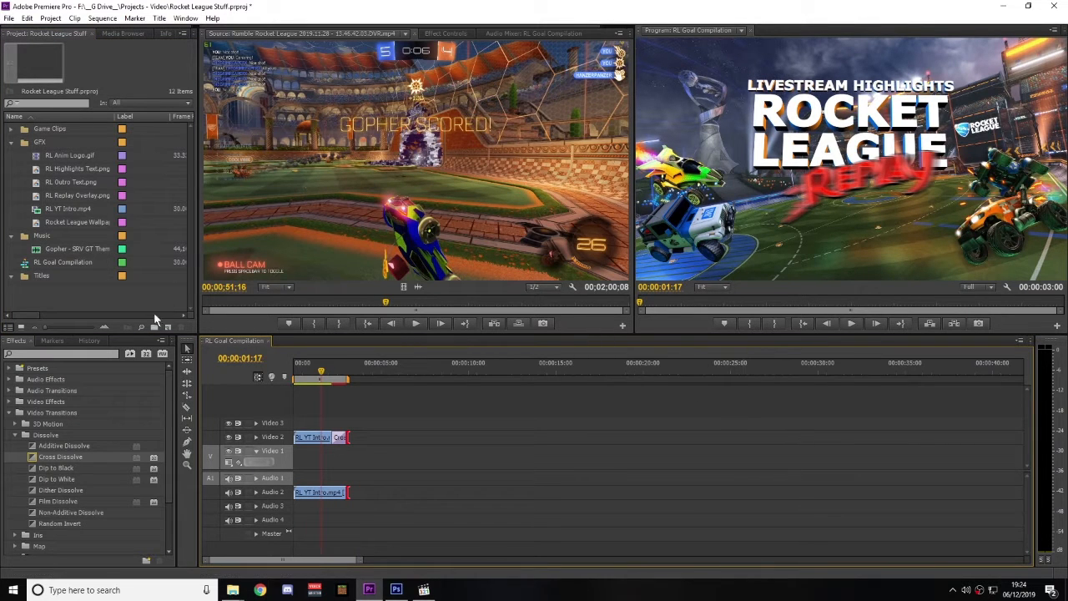
pyautogui.click(161, 18)
pyautogui.moveTo(179, 32)
pyautogui.click(322, 31)
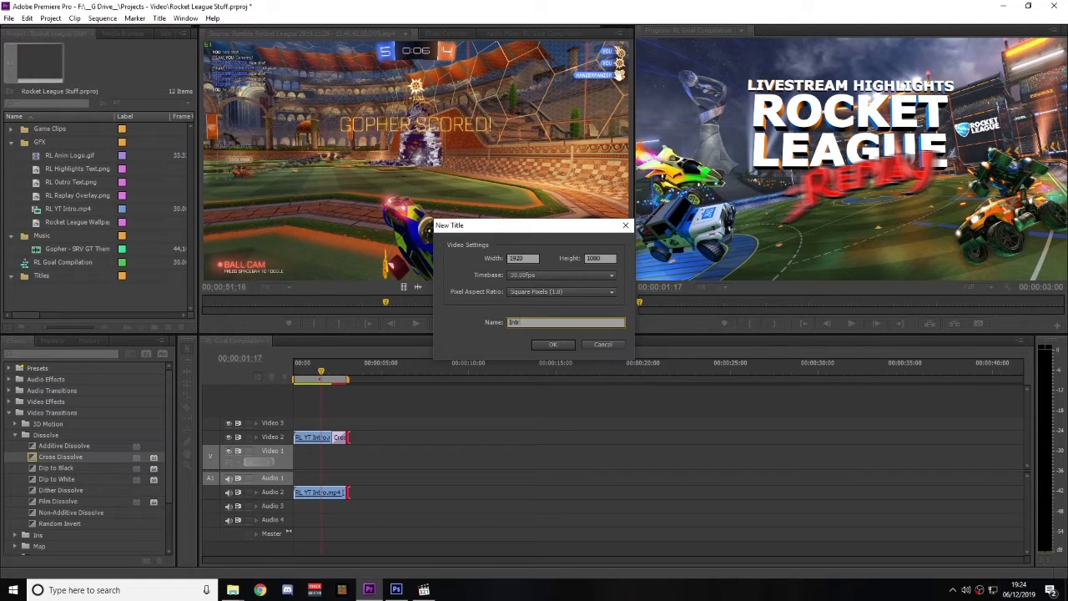
pyautogui.write('Intr')
pyautogui.press('BackSpace')
pyautogui.press('BackSpace')
pyautogui.press('BackSpace')
pyautogui.press('BackSpace')
pyautogui.write('Tit')
pyautogui.click(553, 345)
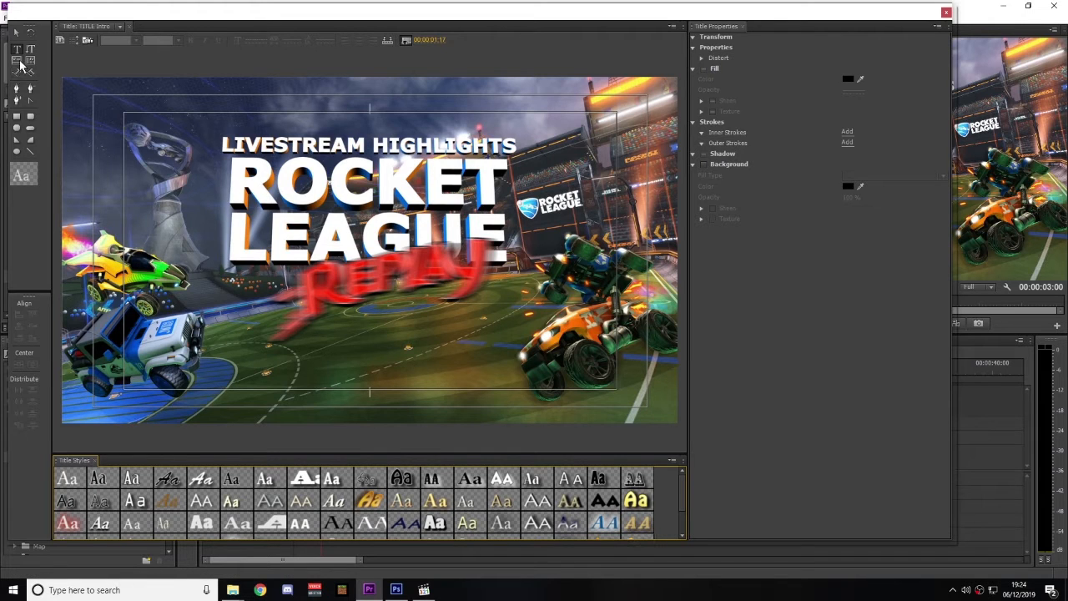
# - Draw a full-width white rectangle about 1949 wide and 193 high across the lower frame, and try a shadow on it
pyautogui.click(17, 116)
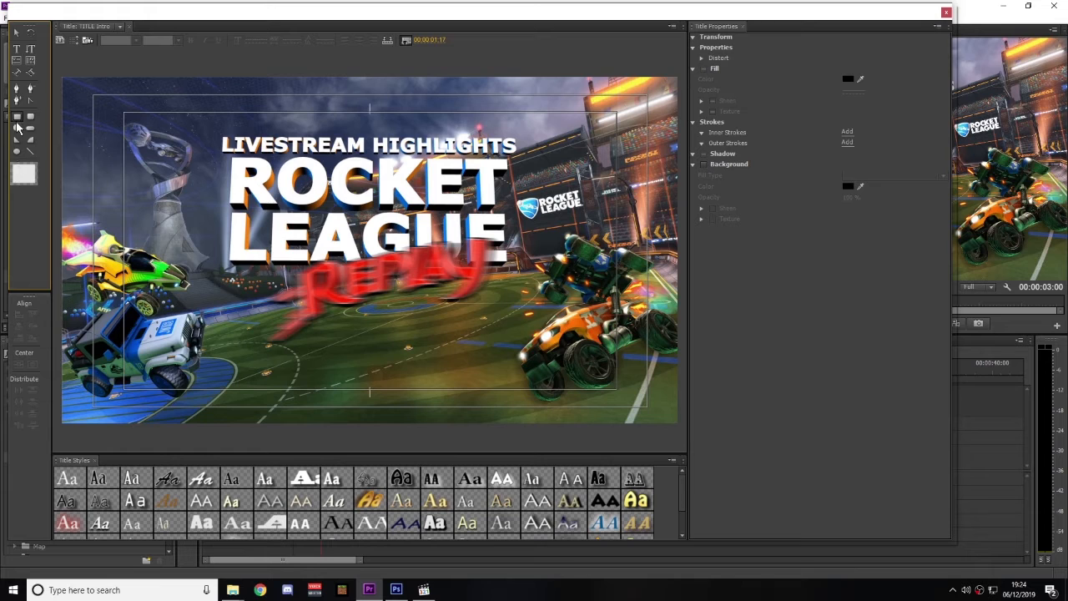
pyautogui.moveTo(56, 325); pyautogui.dragTo(680, 390)
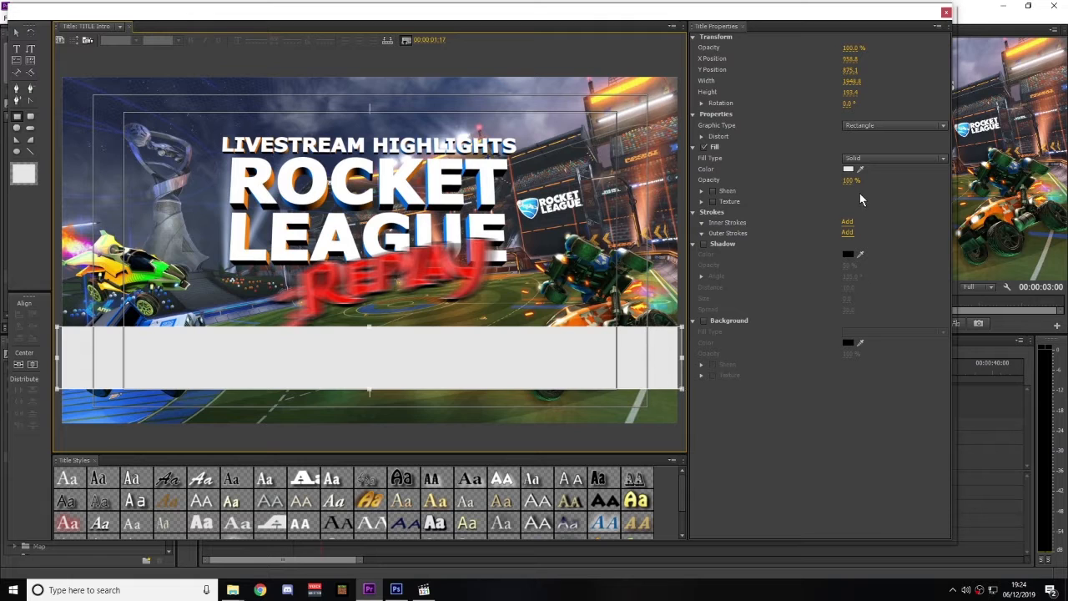
pyautogui.click(704, 243)
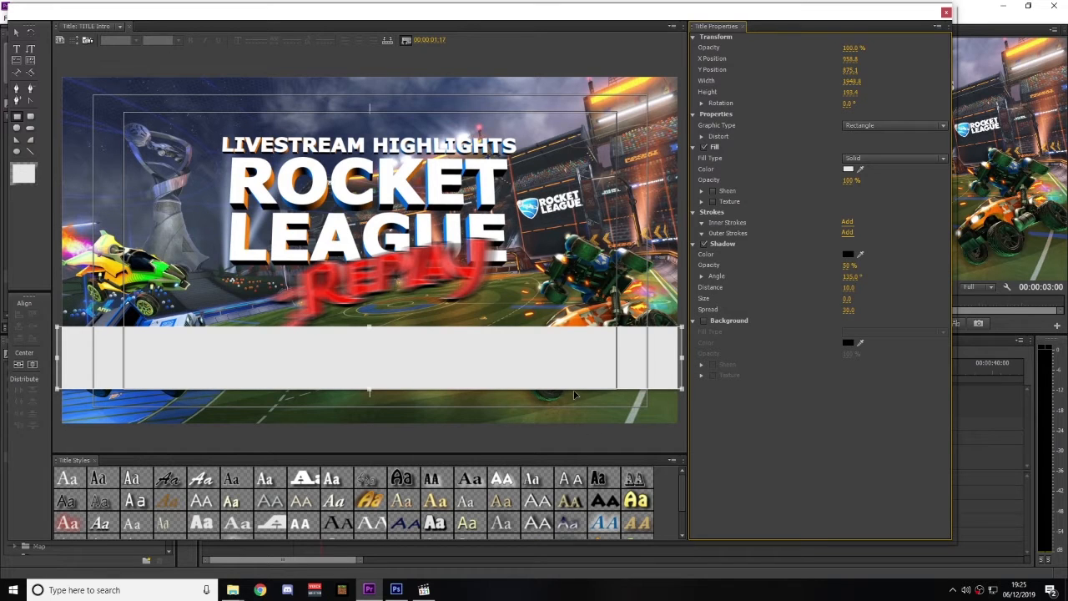
pyautogui.click(704, 244)
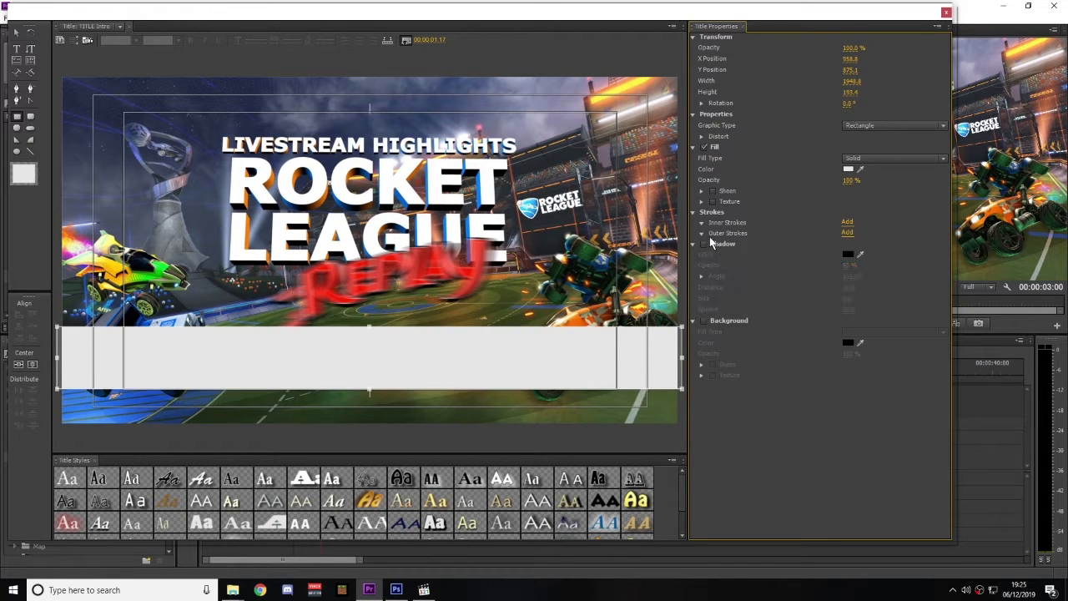
# - Add a black outer stroke of size 5 to the rectangle and set its fill opacity to 50%
pyautogui.click(847, 233)
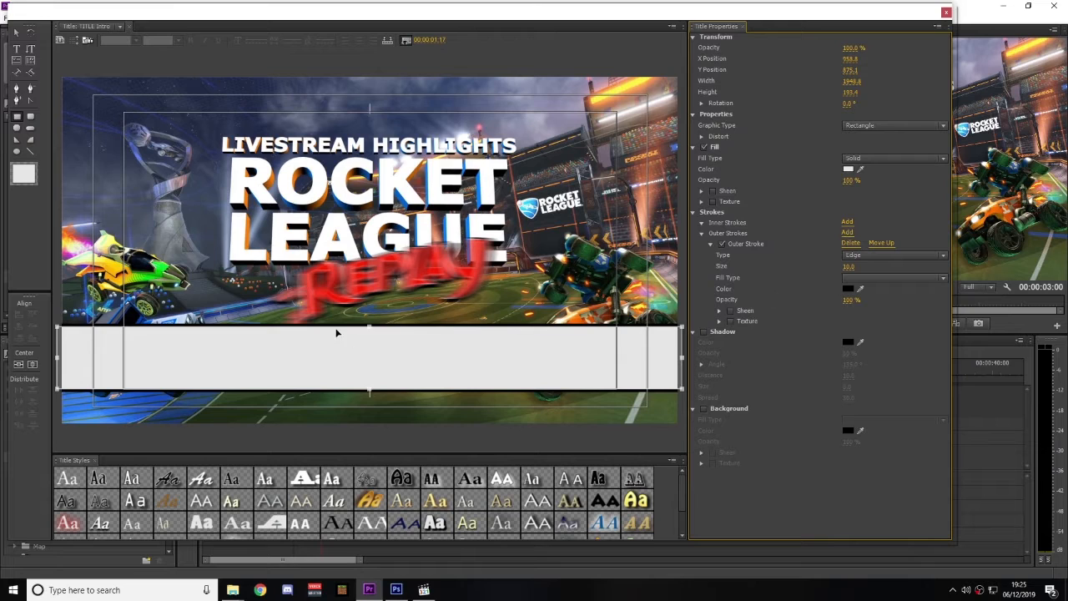
pyautogui.click(847, 266)
pyautogui.write('5')
pyautogui.press('Return')
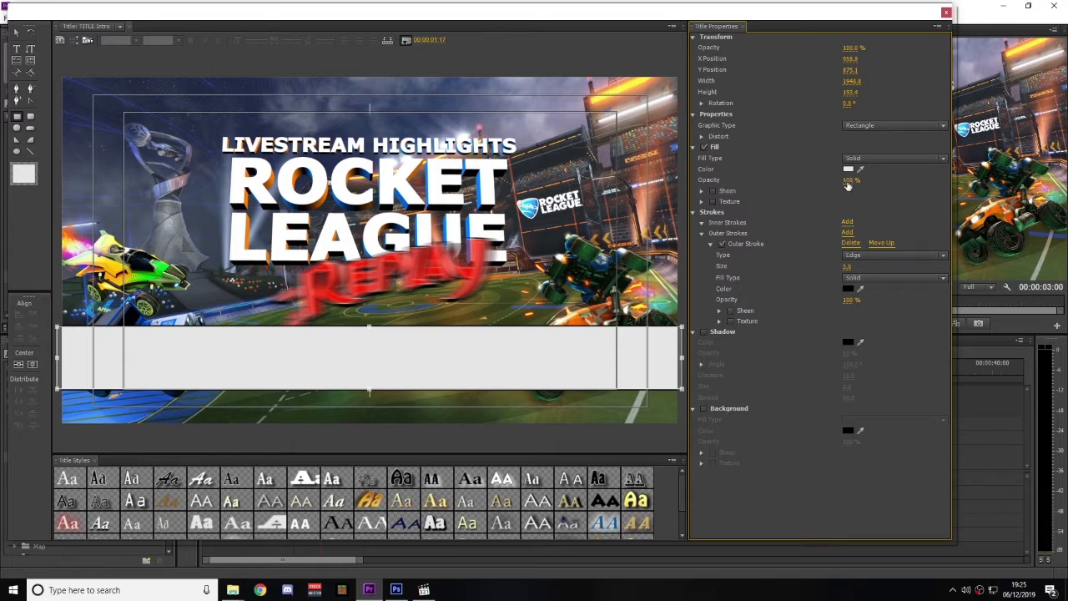
pyautogui.click(848, 181)
pyautogui.press('Return')
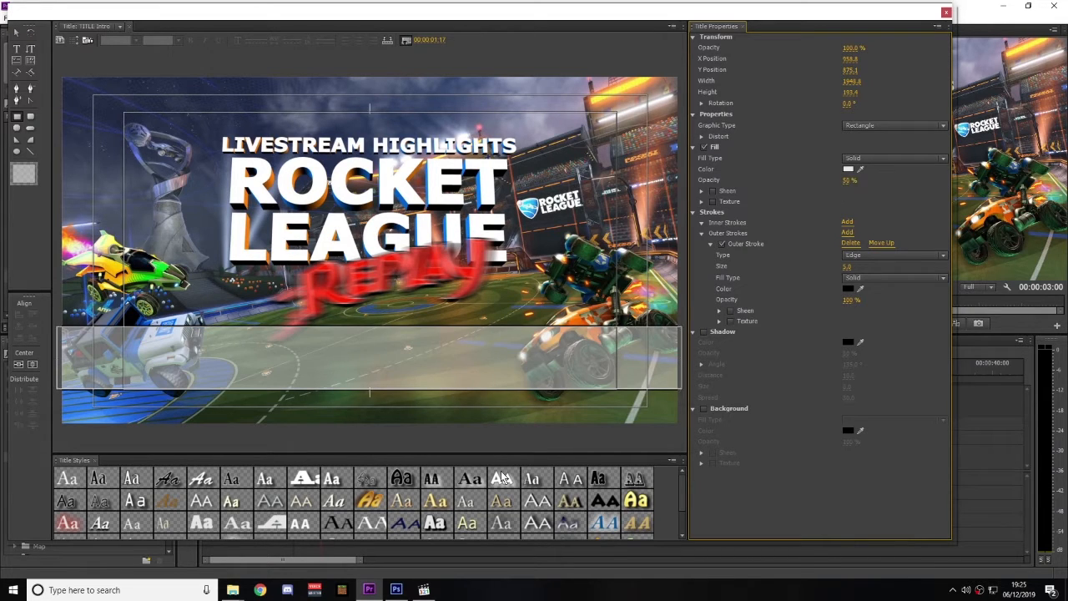
# - Add the text RUMBLE GOAL COMPILATION over the semi-transparent rectangle
pyautogui.click(16, 50)
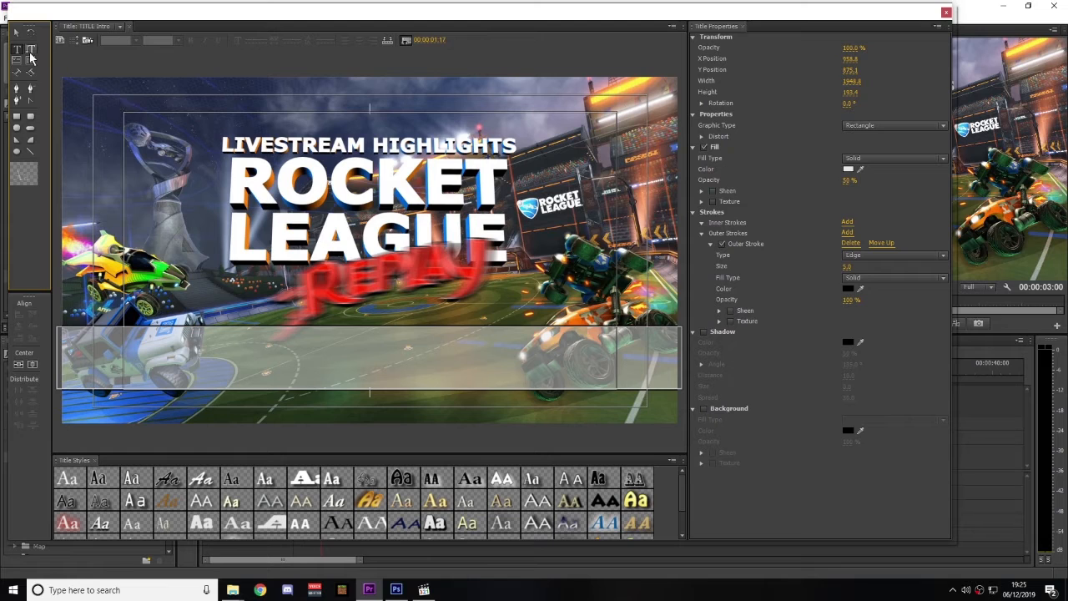
pyautogui.click(387, 375)
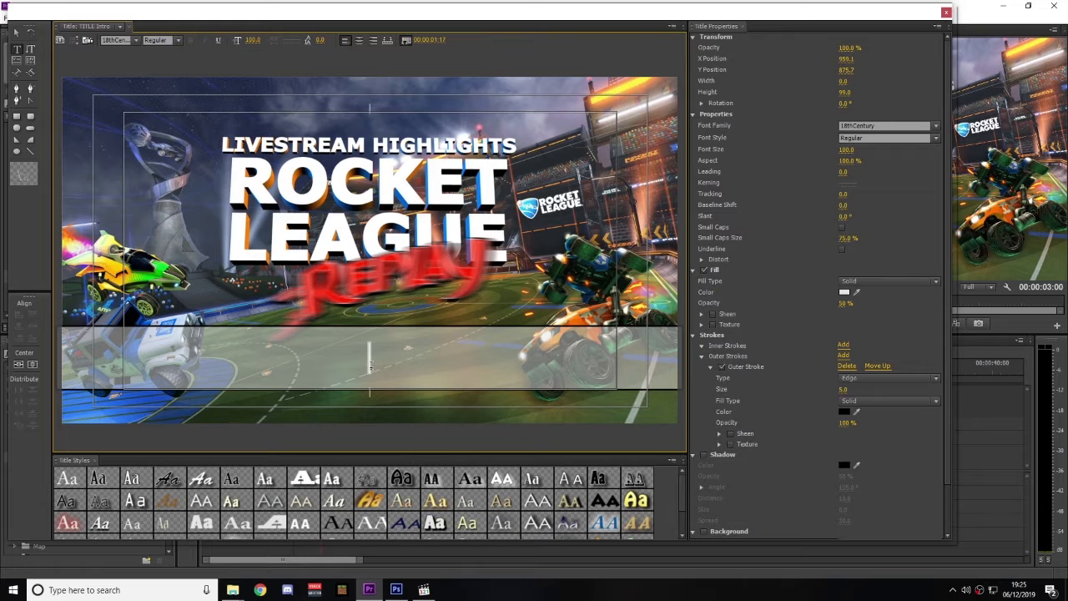
pyautogui.write('RUM')
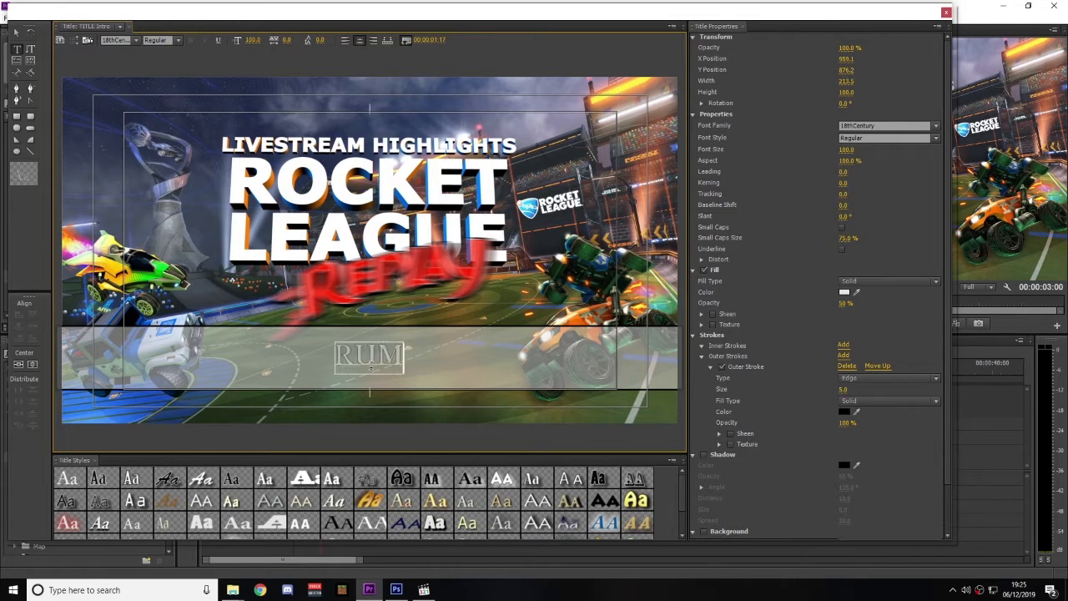
pyautogui.write('BLE GOAL')
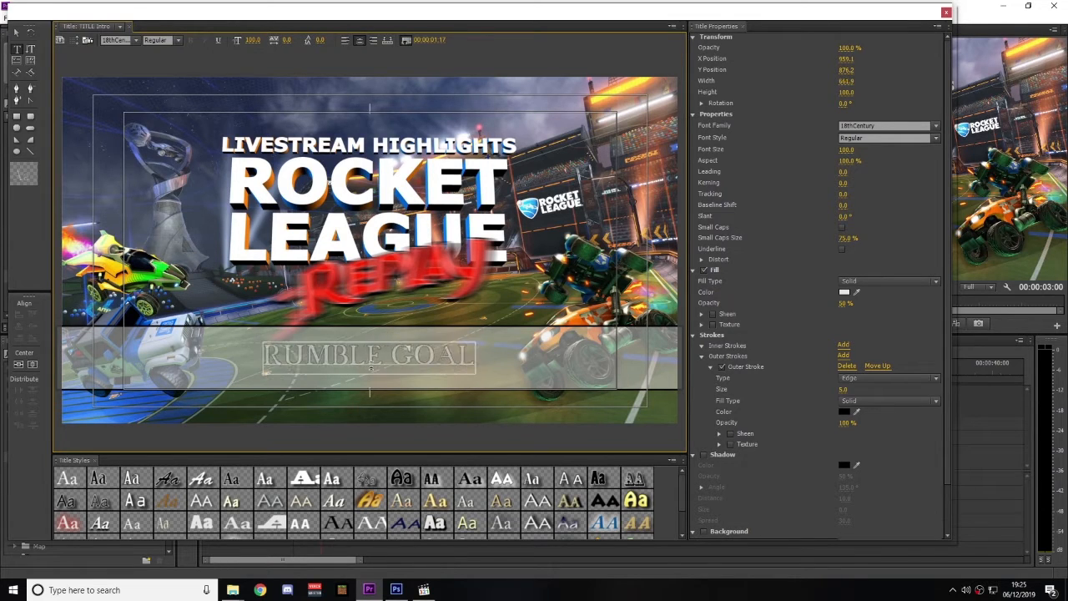
pyautogui.write(' COMPILATION')
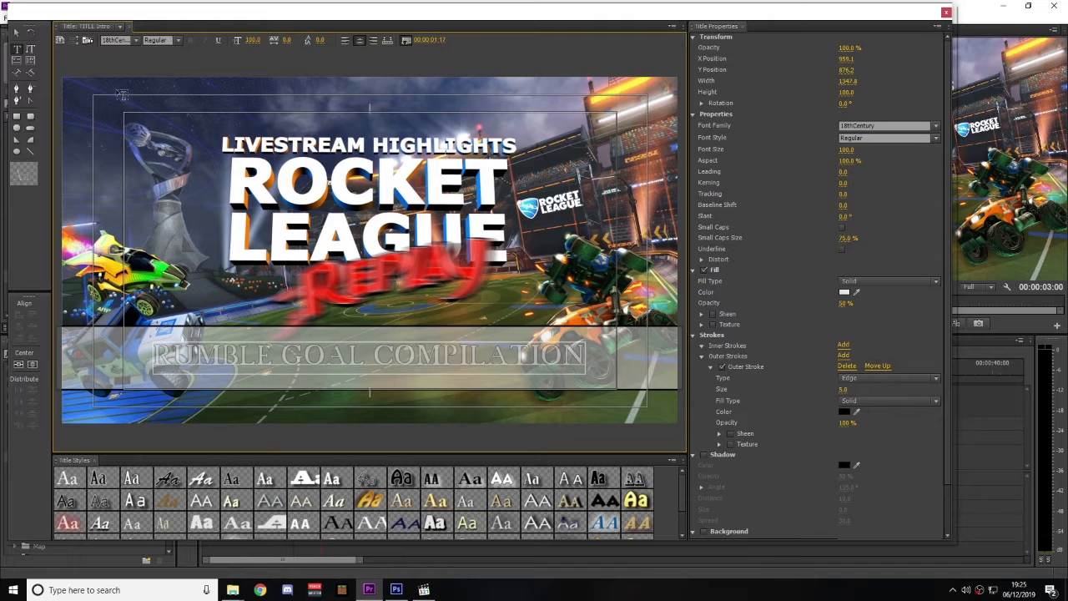
# - Set the title text's font family to Rajdhani and its font style to Bold
pyautogui.click(17, 33)
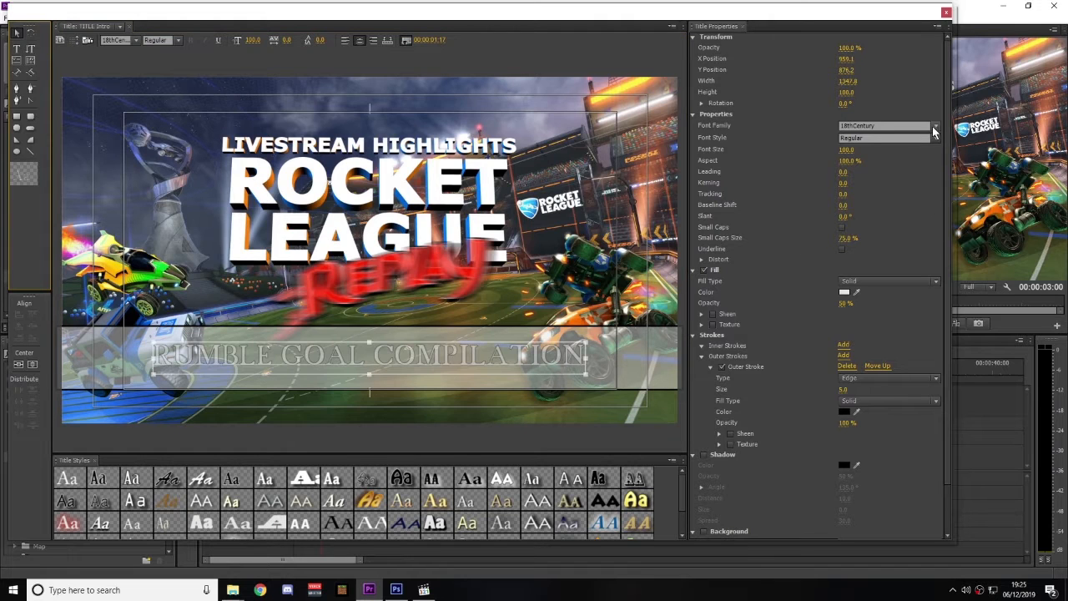
pyautogui.click(542, 332)
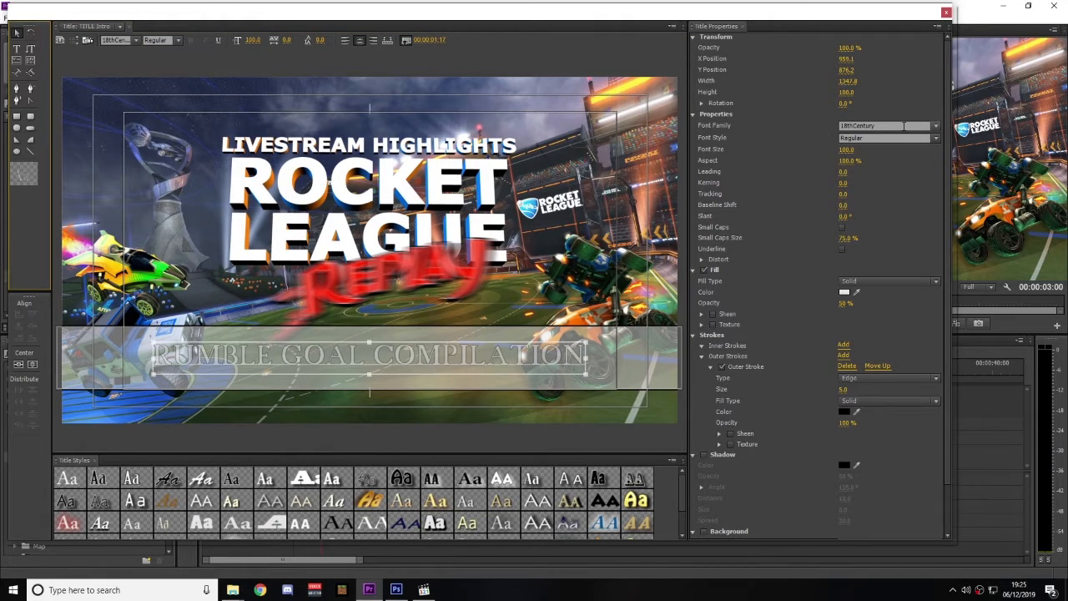
pyautogui.click(935, 126)
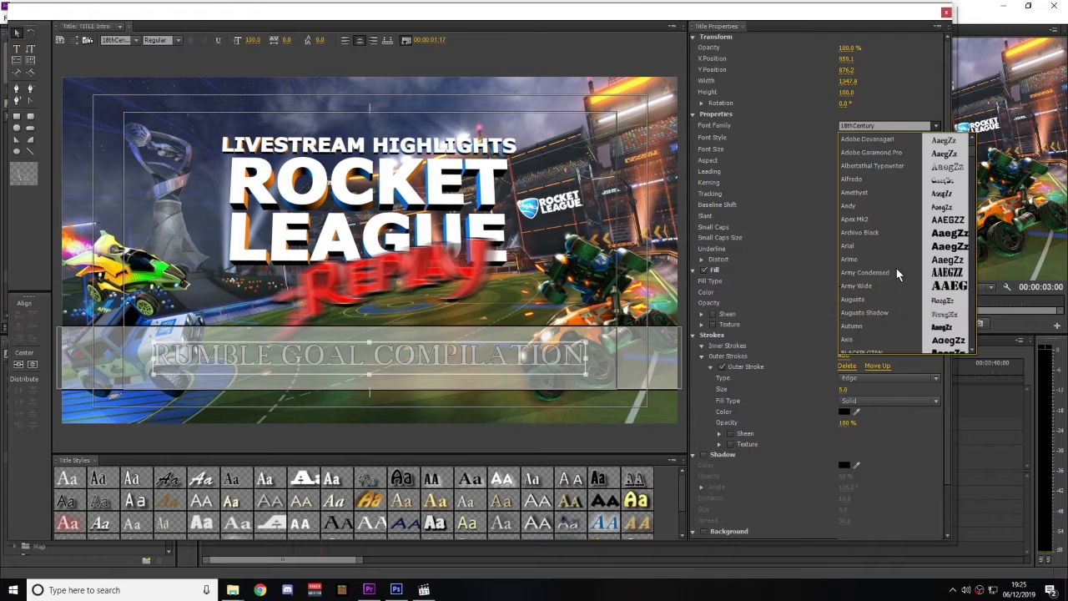
pyautogui.scroll(-15, 897, 268)
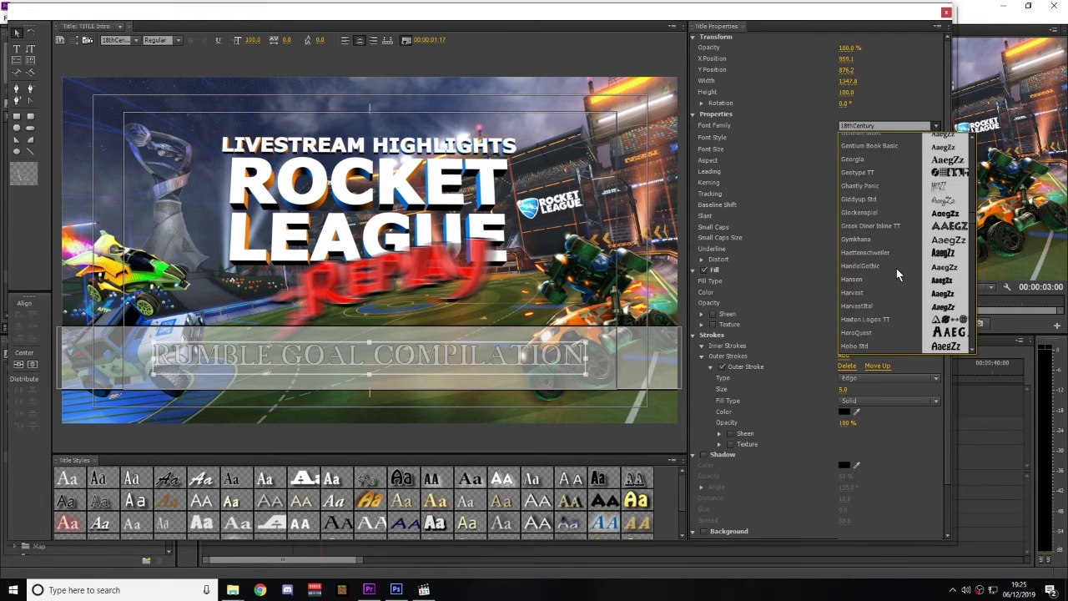
pyautogui.scroll(-15, 896, 268)
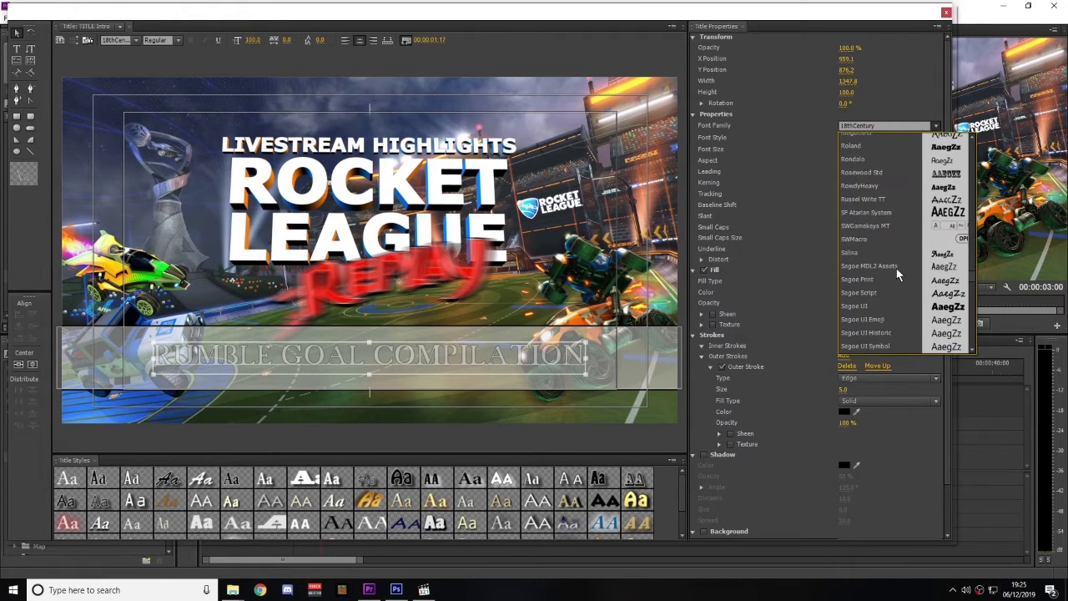
pyautogui.scroll(1, 886, 250)
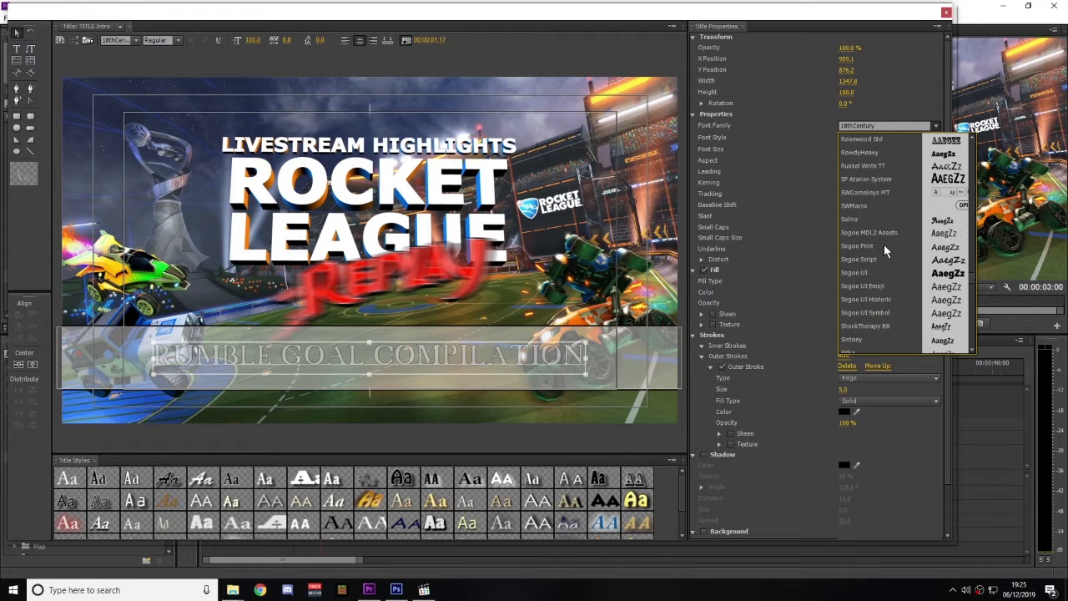
pyautogui.scroll(2, 884, 245)
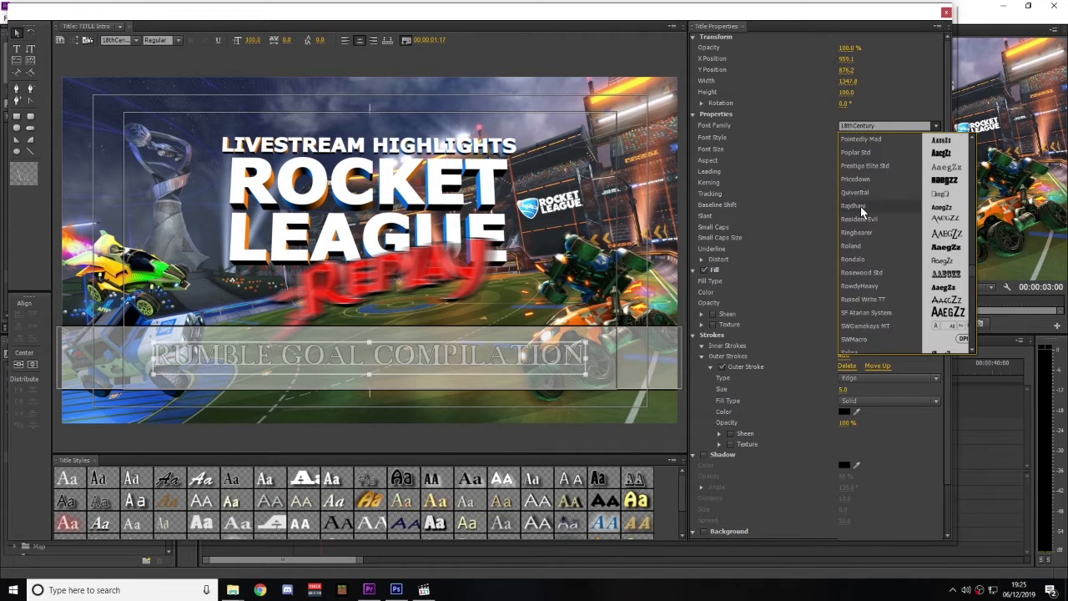
pyautogui.click(860, 206)
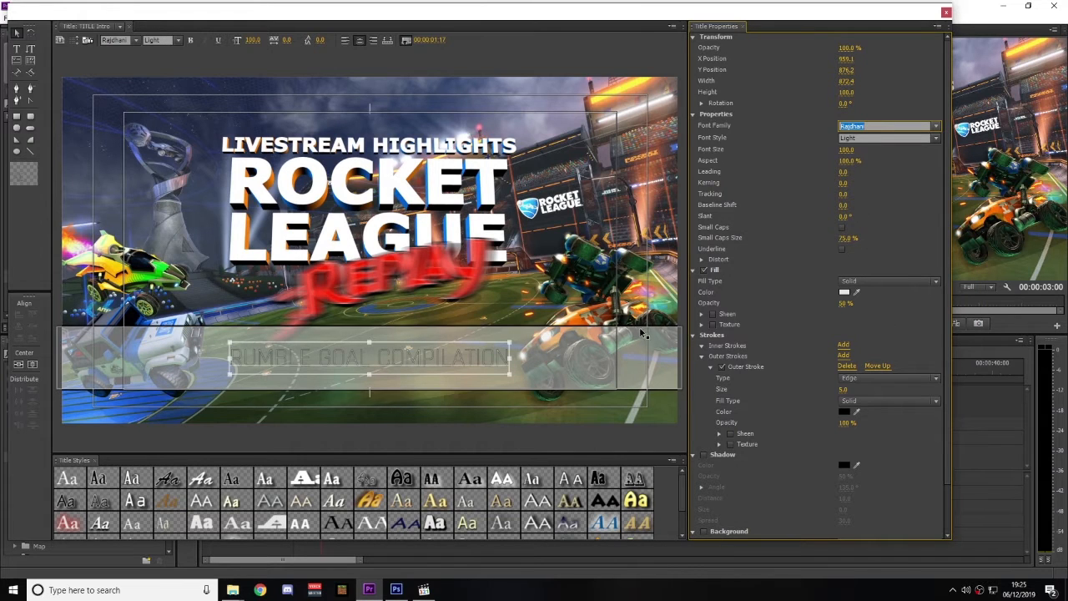
pyautogui.click(934, 142)
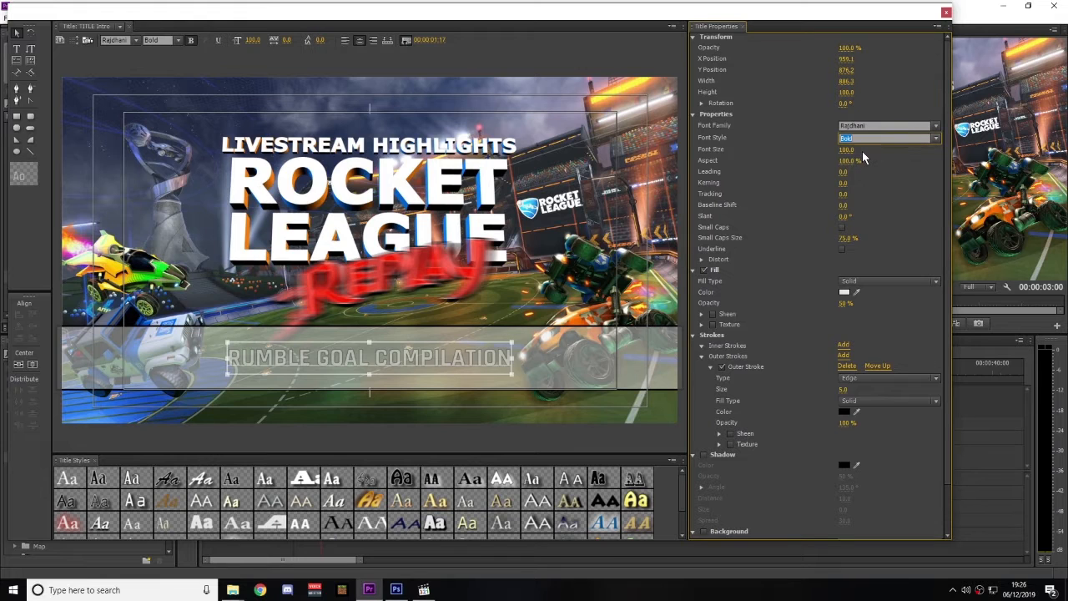
# - Enlarge the title text to font size 175, trying 150 first, and set its fill opacity to 100%
pyautogui.click(848, 153)
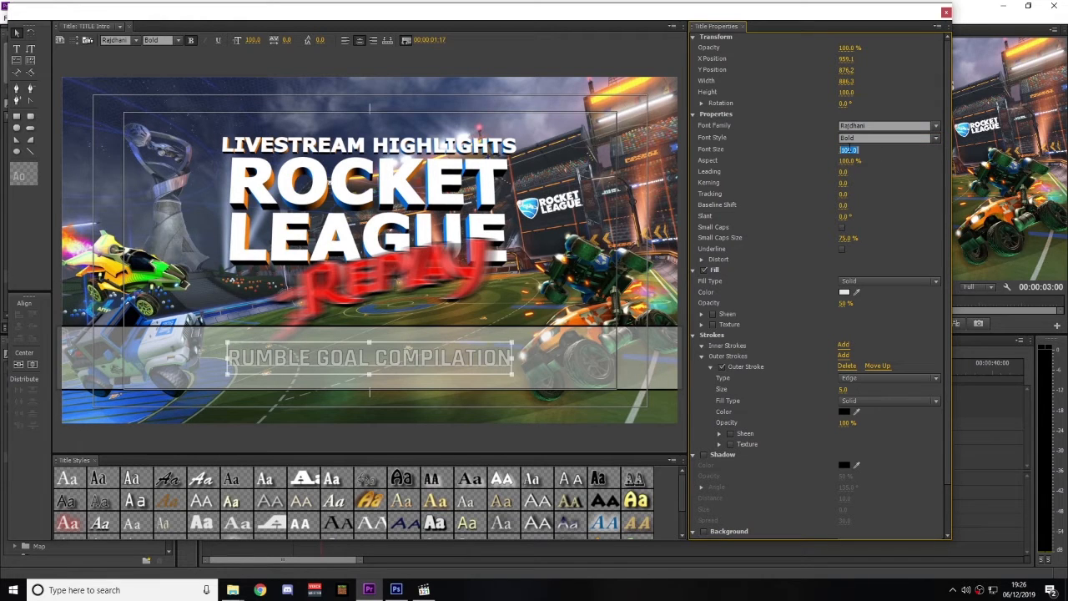
pyautogui.write('150')
pyautogui.press('Return')
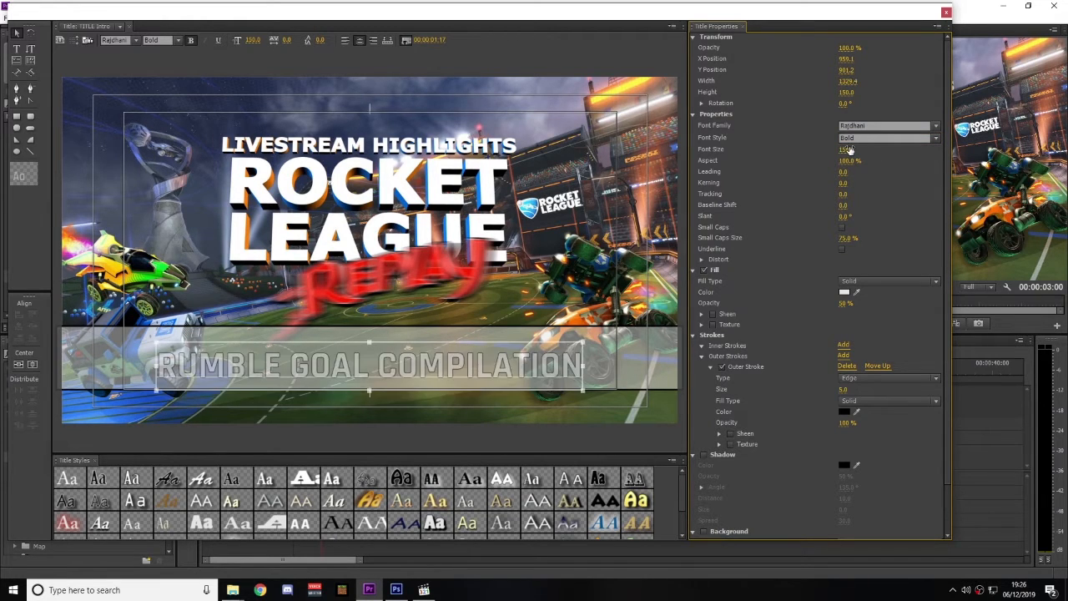
pyautogui.click(848, 149)
pyautogui.write('175')
pyautogui.press('Return')
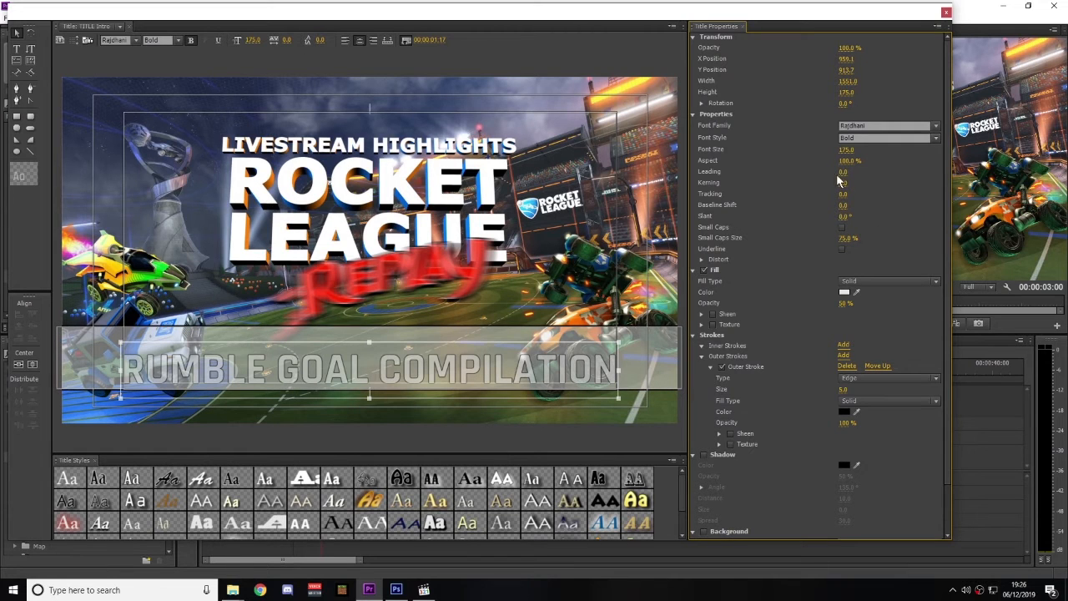
pyautogui.click(847, 303)
pyautogui.press('Return')
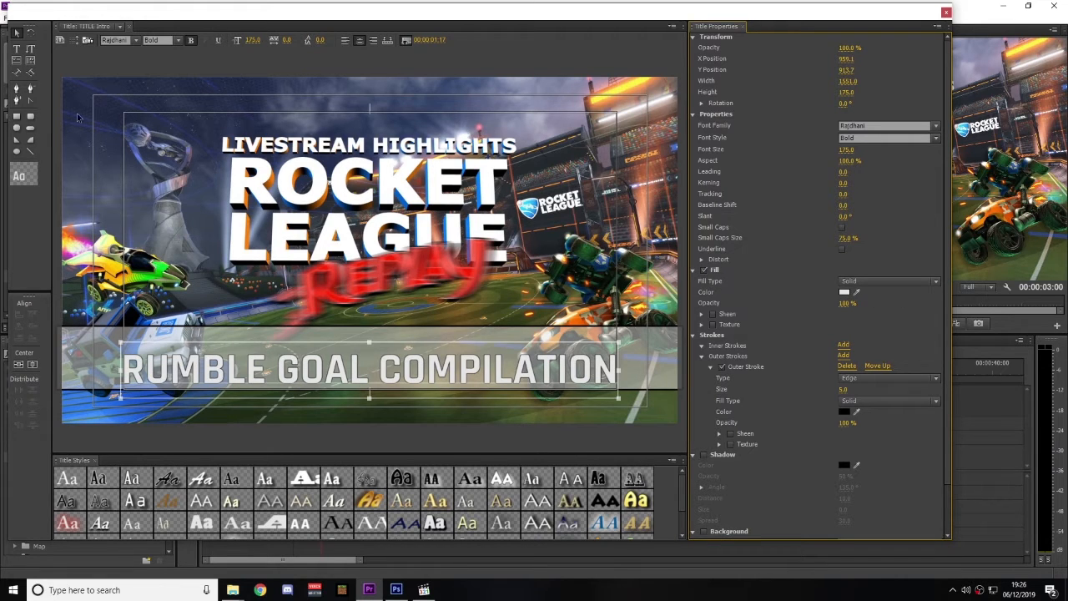
# - Move the text up to the middle of the rectangle, center it horizontally in the frame, and close the title editor
pyautogui.click(433, 378)
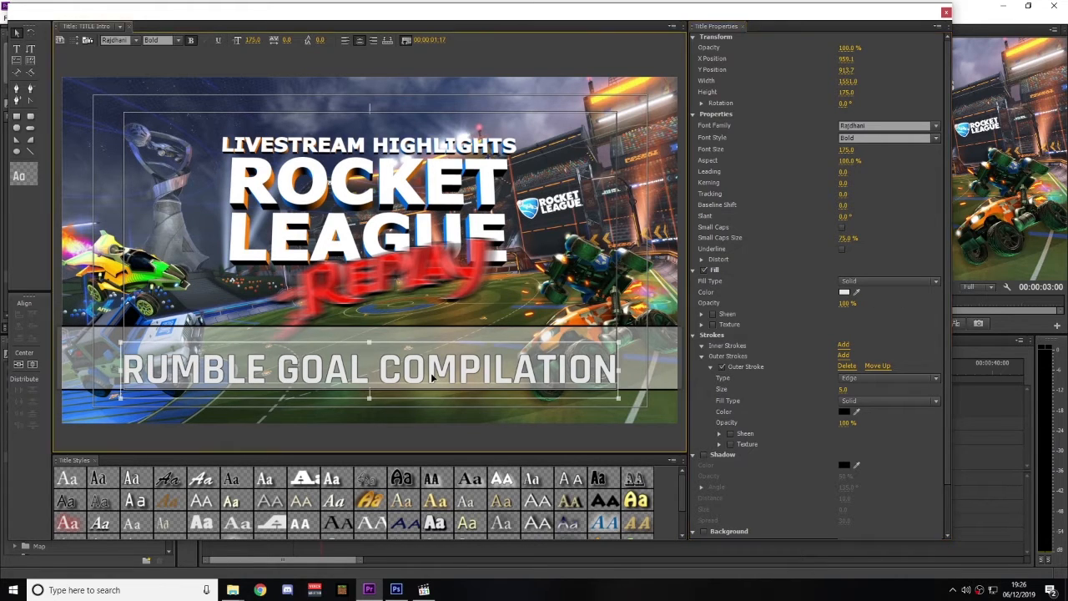
pyautogui.moveTo(433, 378); pyautogui.dragTo(431, 365)
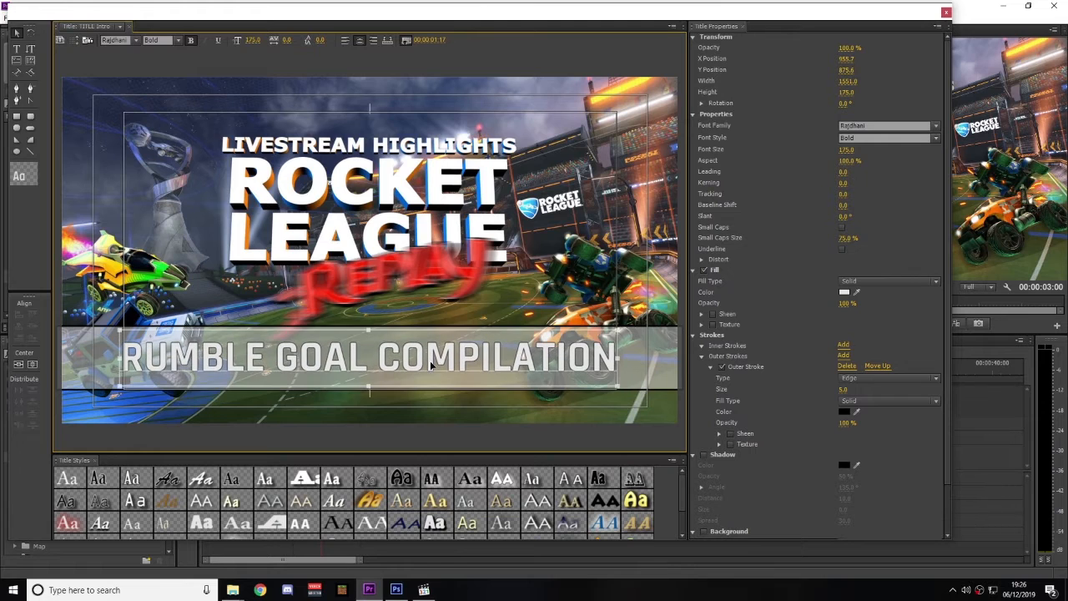
pyautogui.click(33, 364)
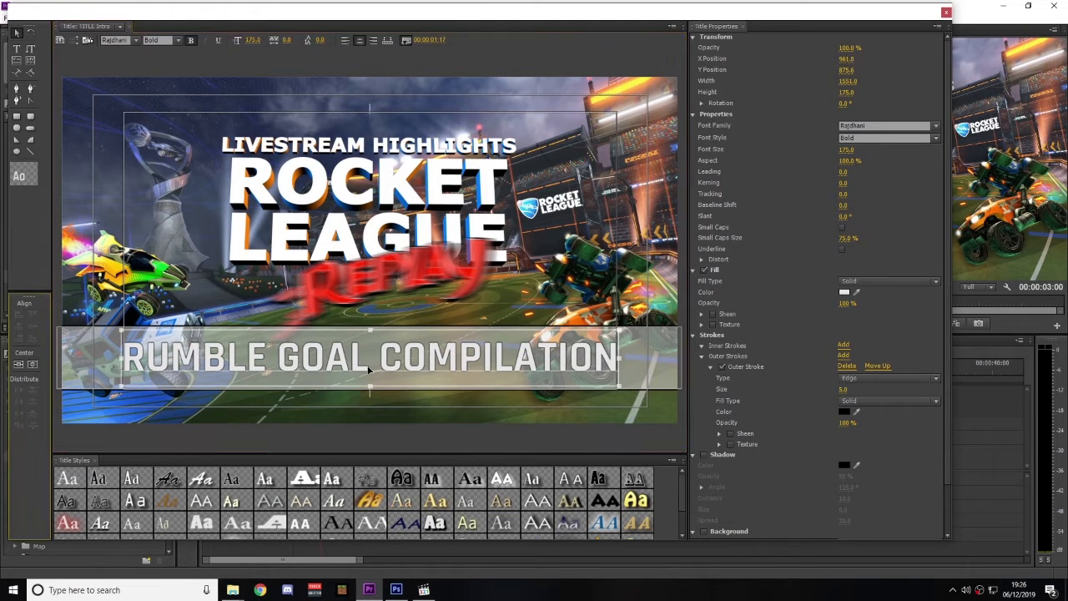
pyautogui.click(947, 13)
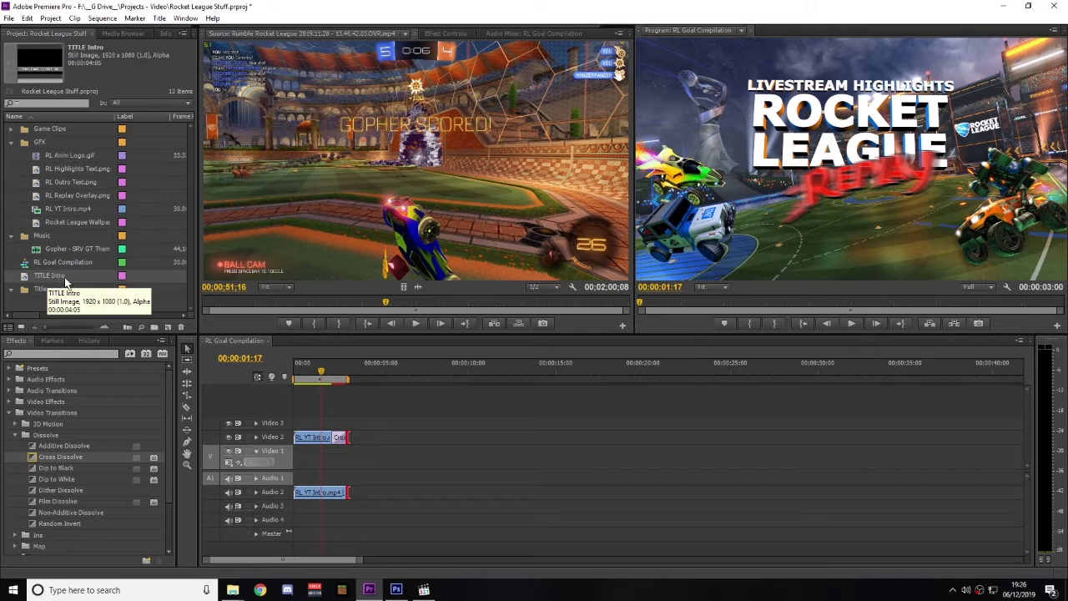
# - File TITLE Intro in the Titles bin and place it at the start of Video 3, trimmed to end at 00:00:03:00
pyautogui.moveTo(52, 278); pyautogui.dragTo(307, 430)
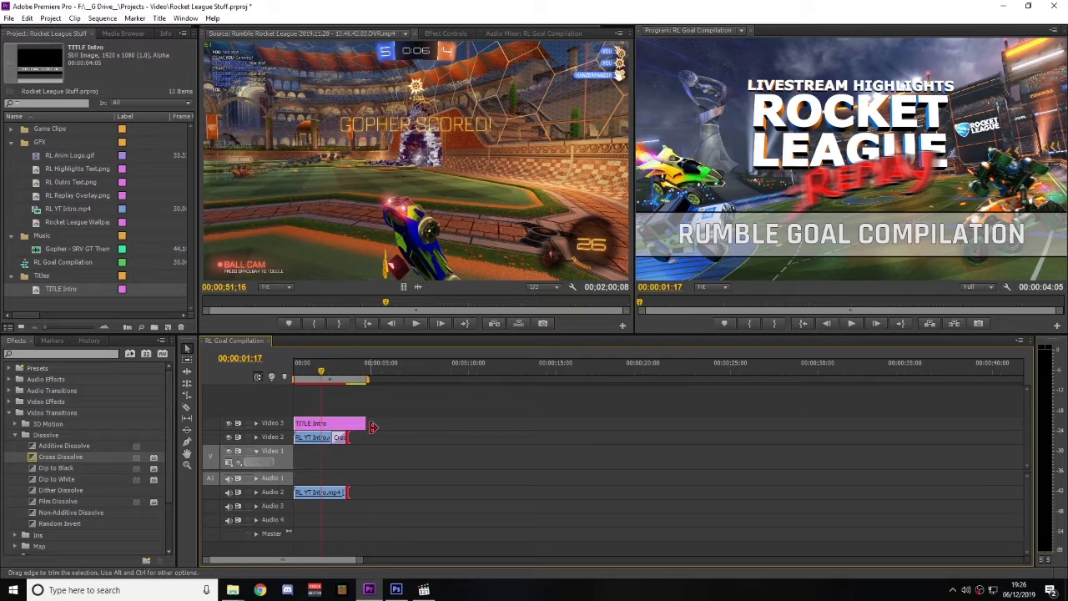
pyautogui.moveTo(365, 423); pyautogui.dragTo(349, 424)
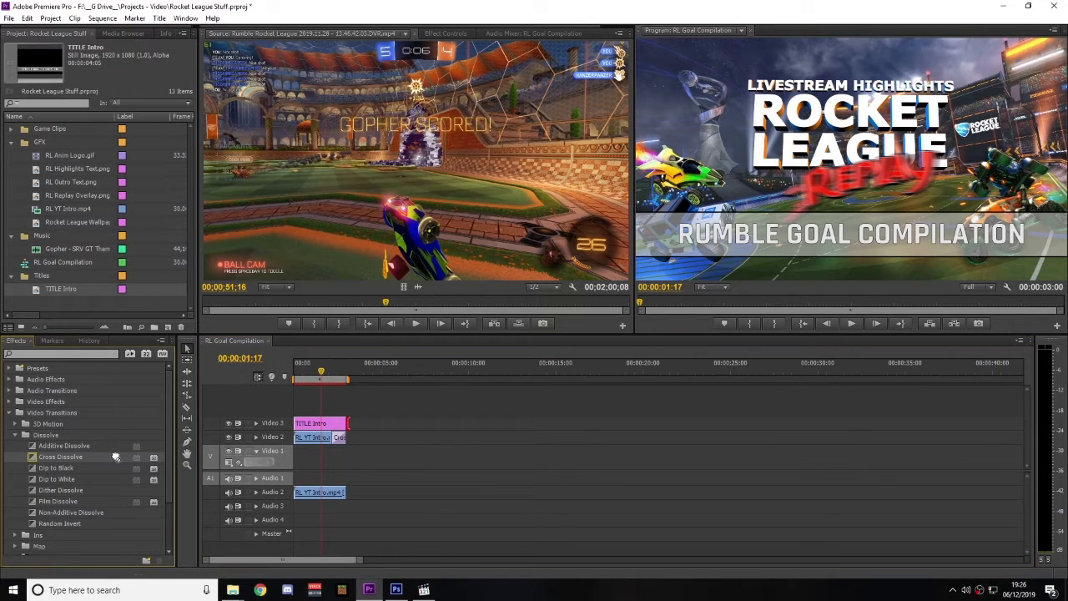
# - Add Cross Dissolve transitions to both ends of TITLE Intro on Video 3 and play the intro from the beginning
pyautogui.moveTo(116, 457); pyautogui.dragTo(345, 425)
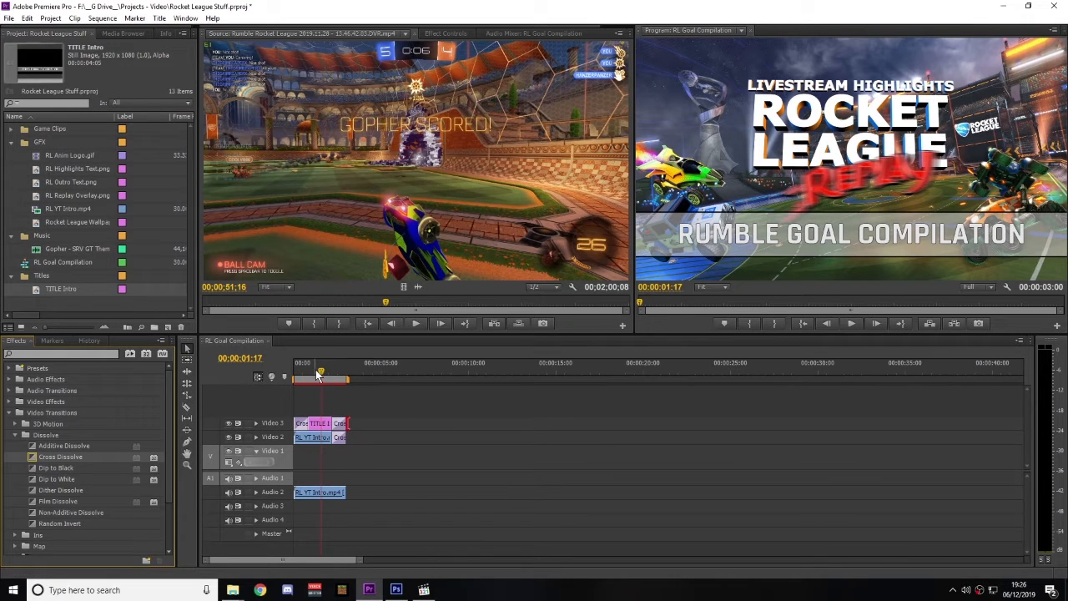
pyautogui.click(316, 373)
pyautogui.moveTo(316, 373); pyautogui.dragTo(289, 364)
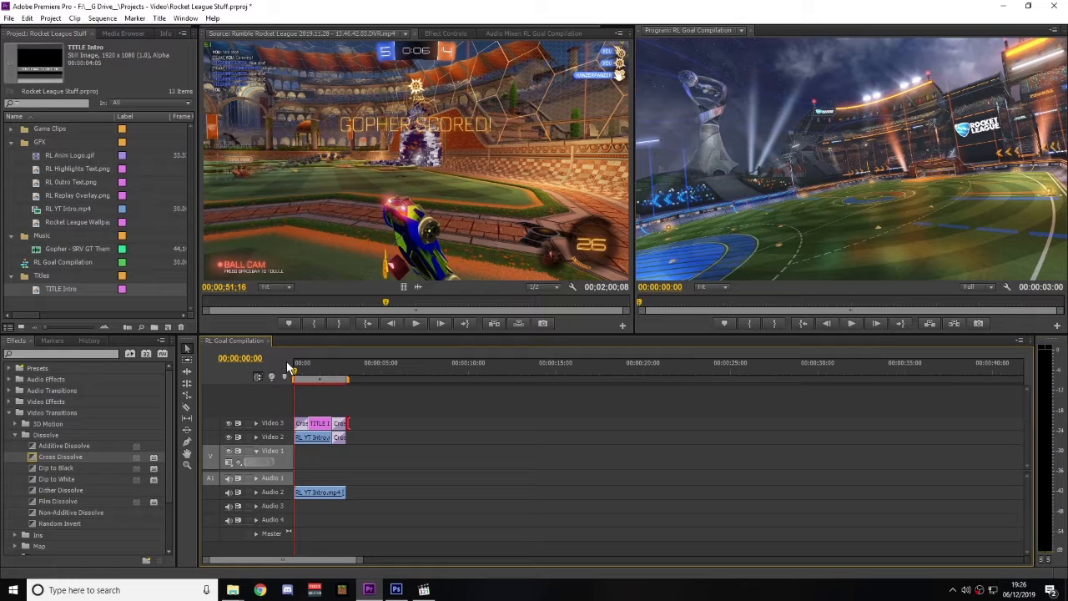
pyautogui.press('space')
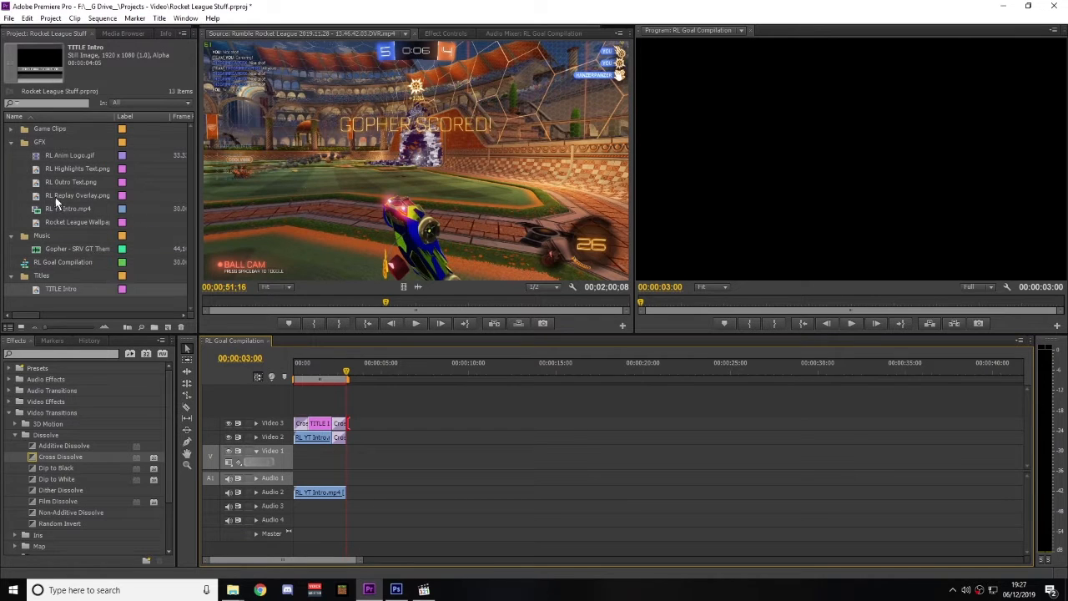
# - Place Gopher - SRV GT Theme.mp3 on Audio 3 starting about 1 second in, expand the track, and play the sequence from the beginning
pyautogui.moveTo(58, 250); pyautogui.dragTo(318, 513)
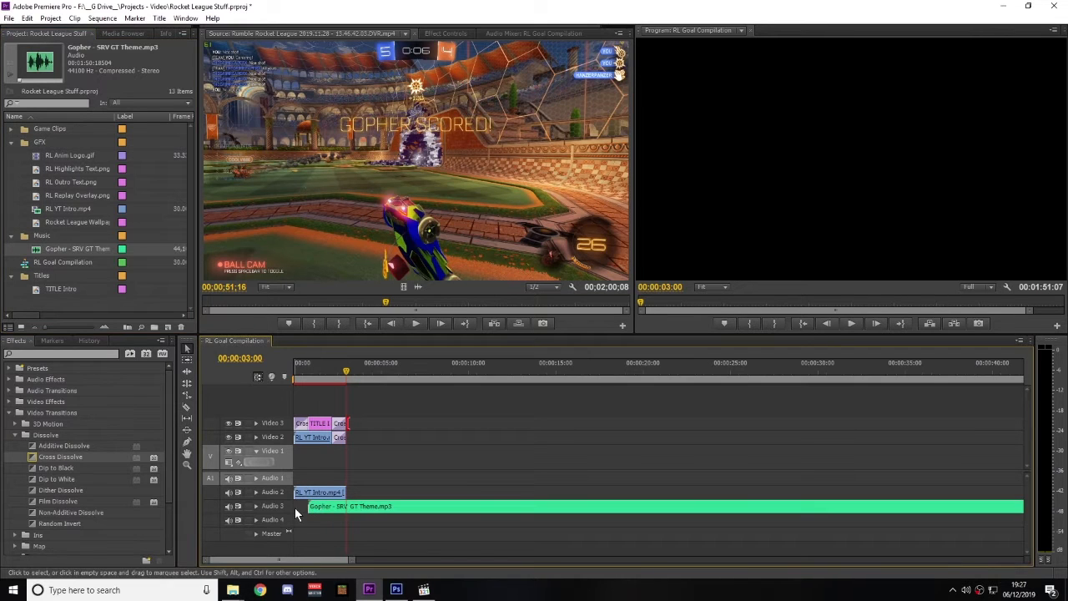
pyautogui.click(257, 506)
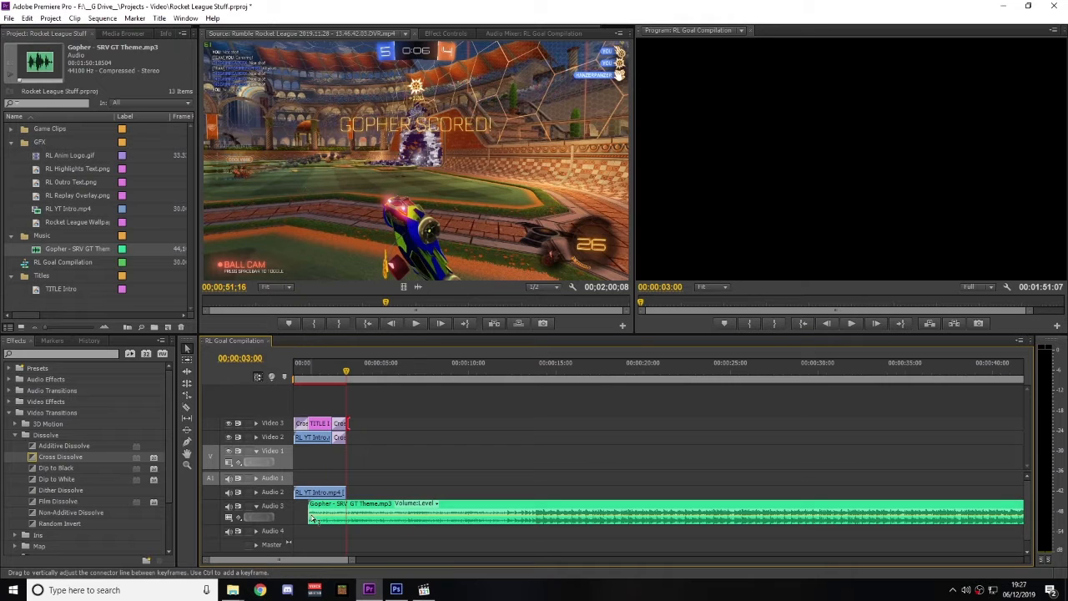
pyautogui.click(290, 373)
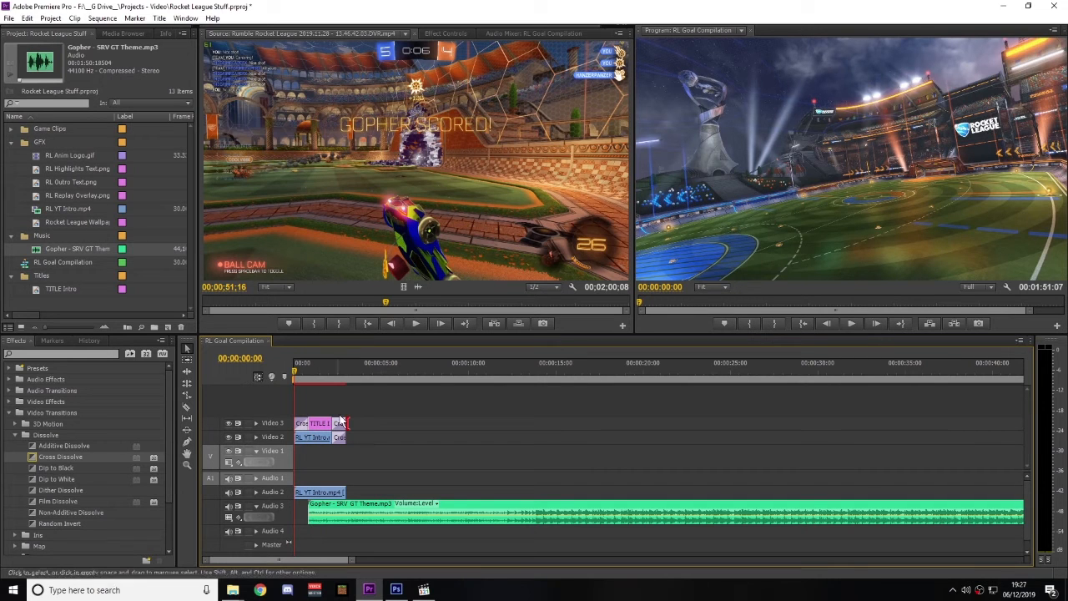
pyautogui.press('space')
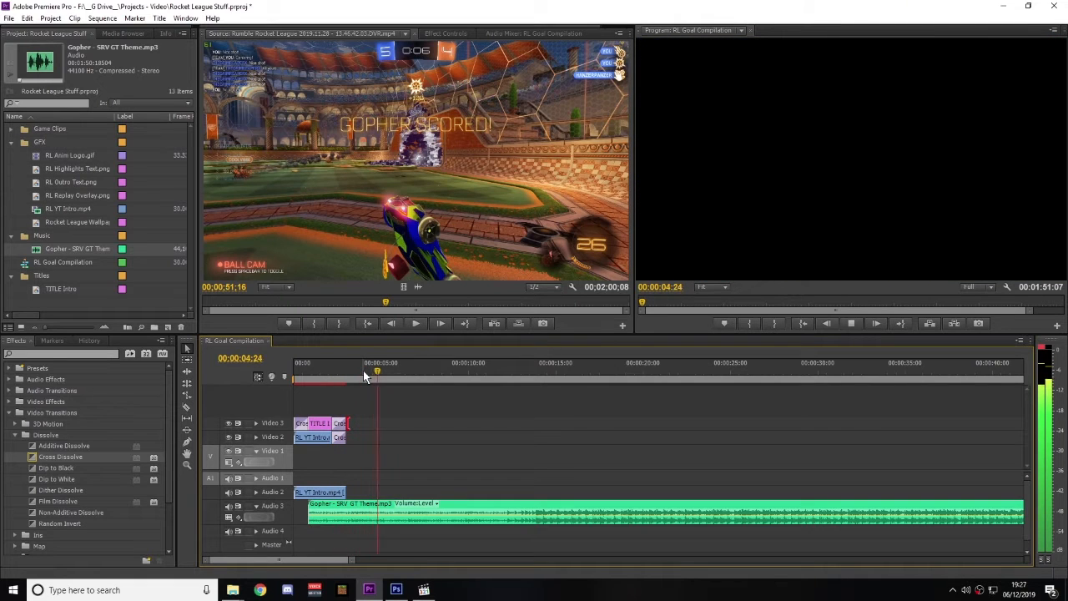
pyautogui.press('space')
# - Set the music clip's volume level to -12 dB on Audio 3 and play the music from around the end of the intro
pyautogui.click(534, 513)
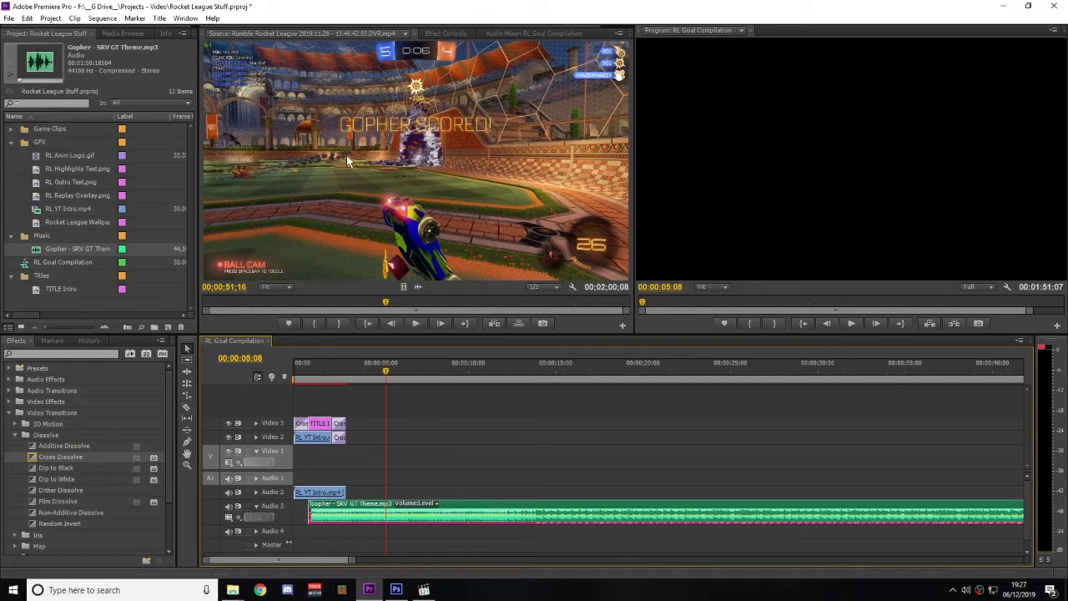
pyautogui.click(444, 33)
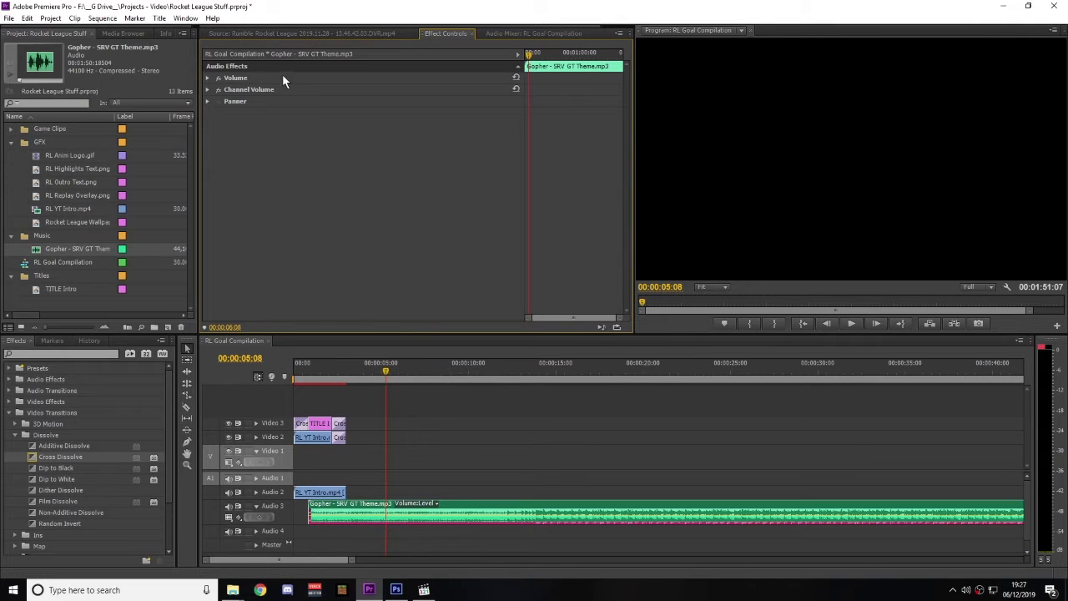
pyautogui.click(208, 78)
pyautogui.click(369, 101)
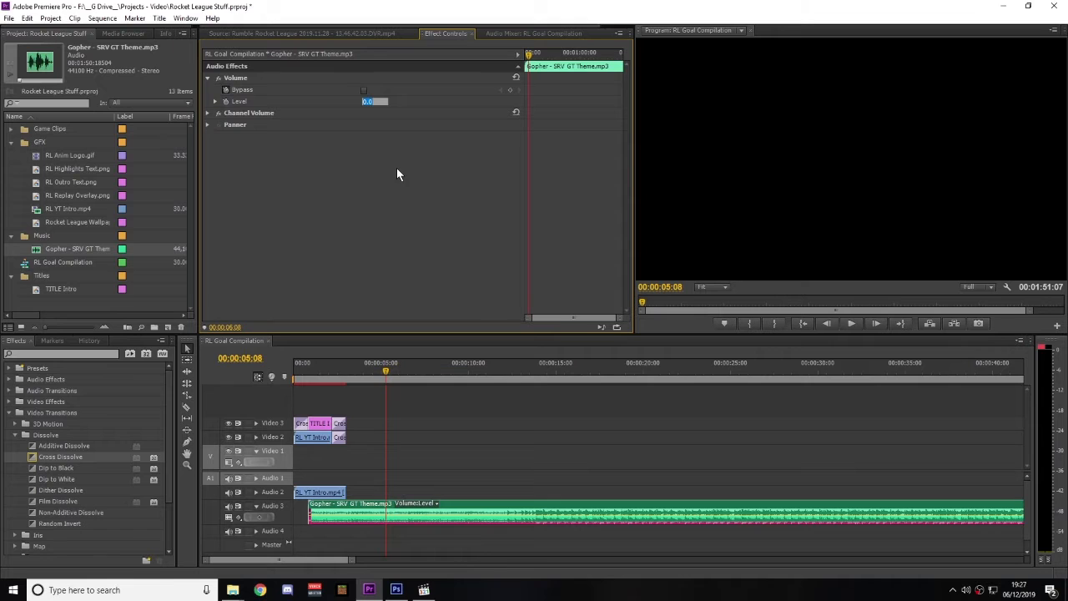
pyautogui.write('-12')
pyautogui.press('Return')
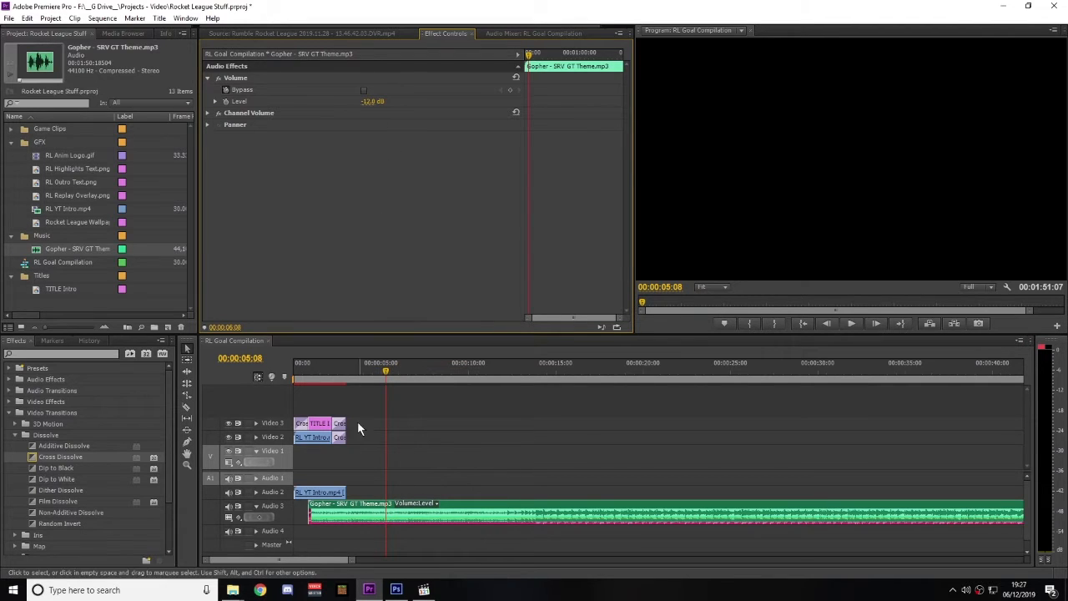
pyautogui.click(343, 371)
pyautogui.press('space')
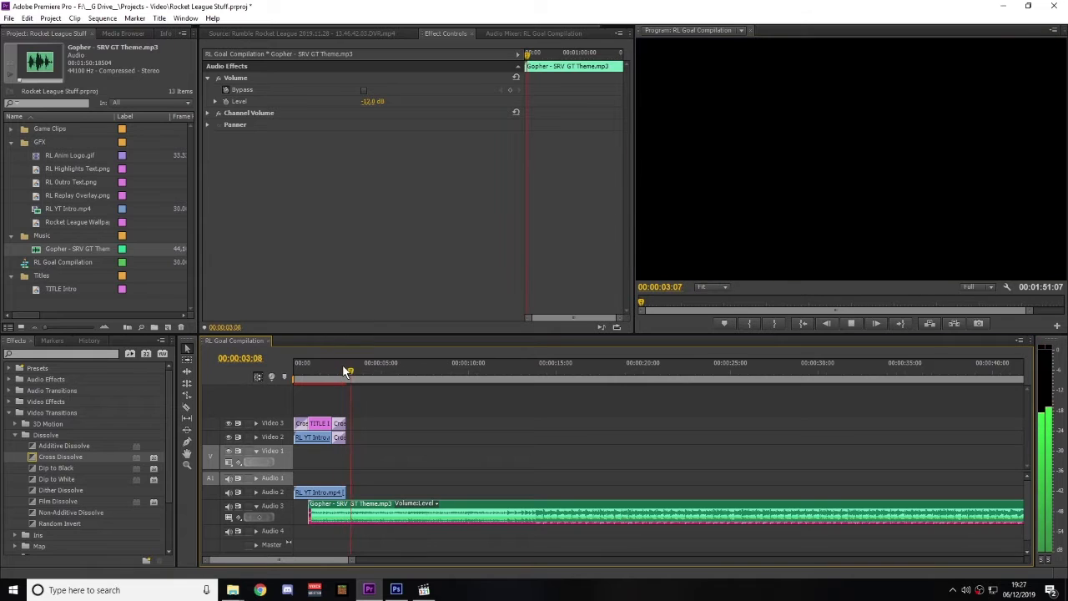
pyautogui.press('space')
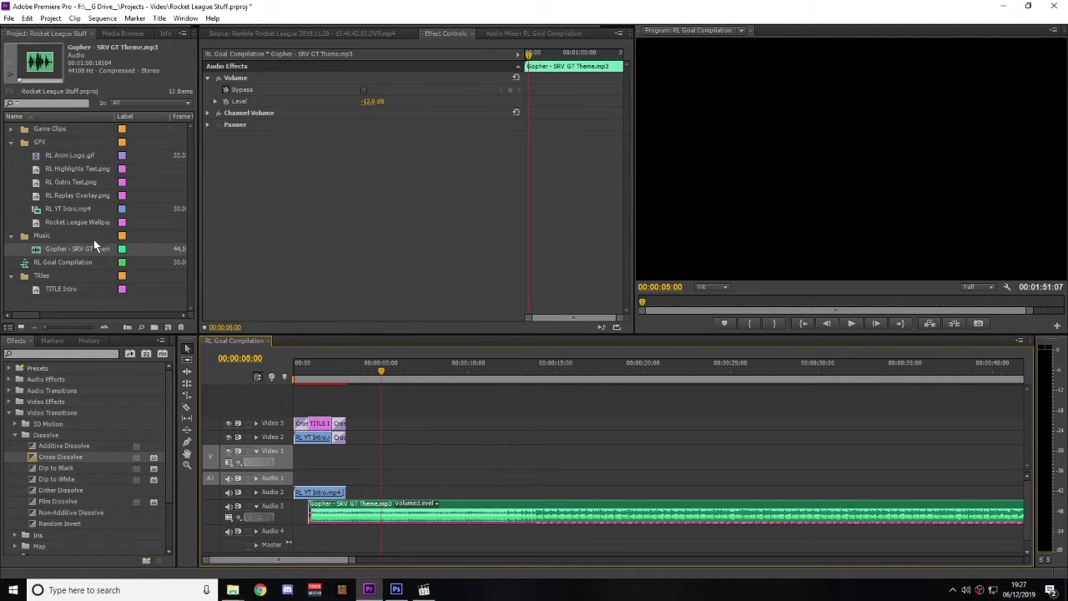
# - Collapse the GFX and Titles bins, expand Game Clips, and open its first Rumble Rocket League clip in the source monitor
pyautogui.click(11, 143)
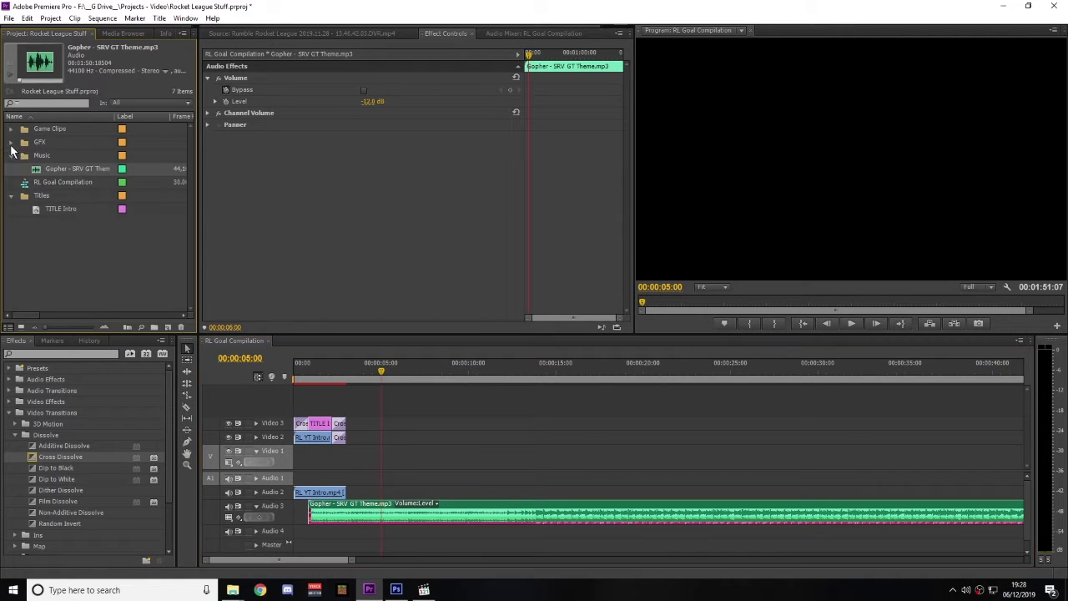
pyautogui.click(12, 196)
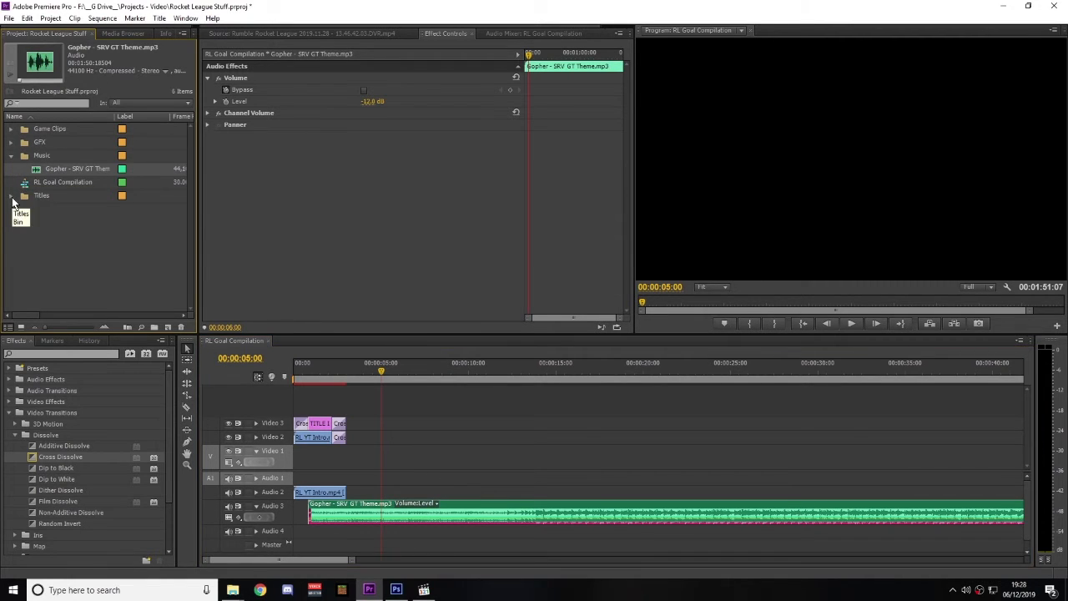
pyautogui.click(11, 130)
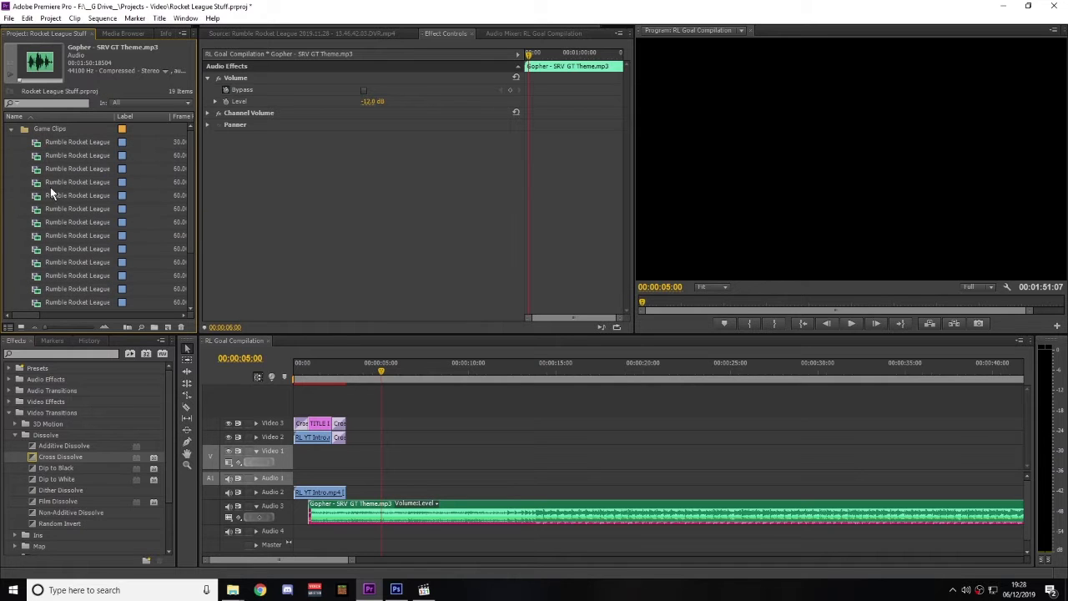
pyautogui.click(37, 147)
pyautogui.doubleClick(37, 147)
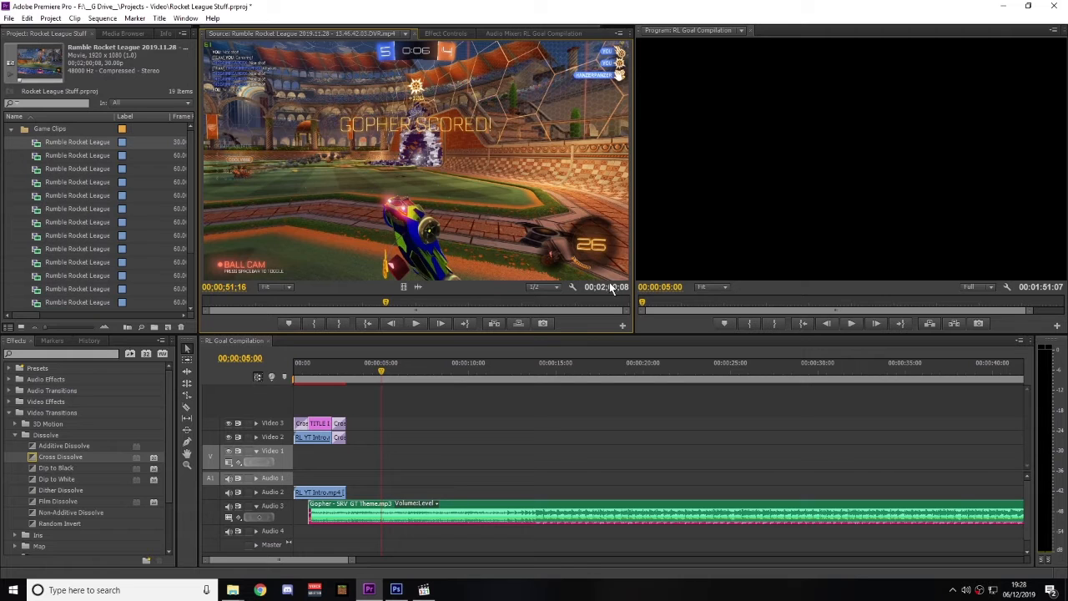
# - Find the build-up to the goal in the source clip and set the In point at 00;00;43;23
pyautogui.click(551, 303)
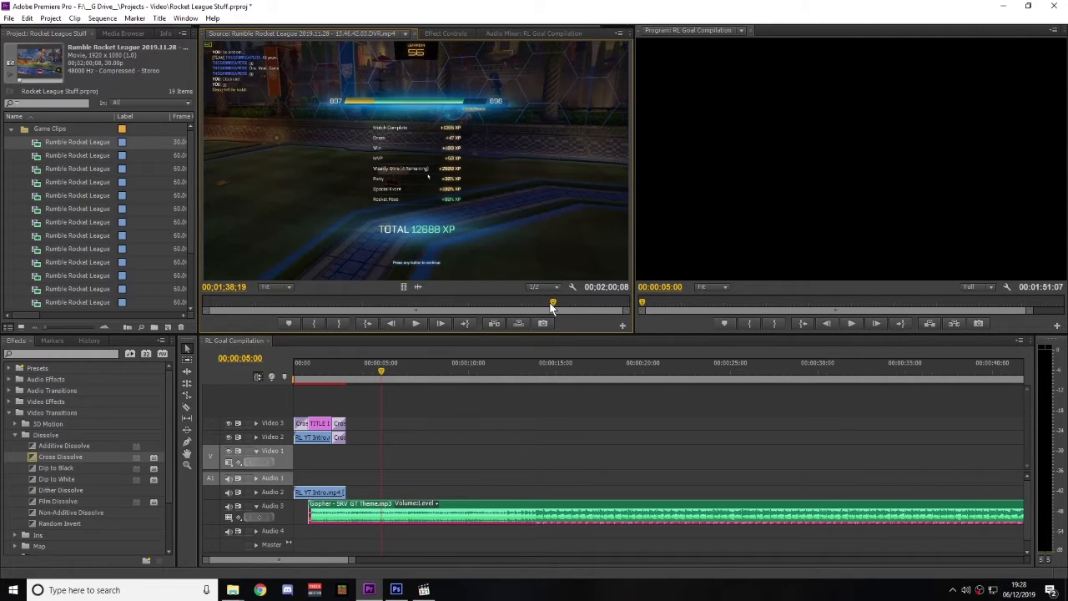
pyautogui.moveTo(465, 302); pyautogui.dragTo(337, 298)
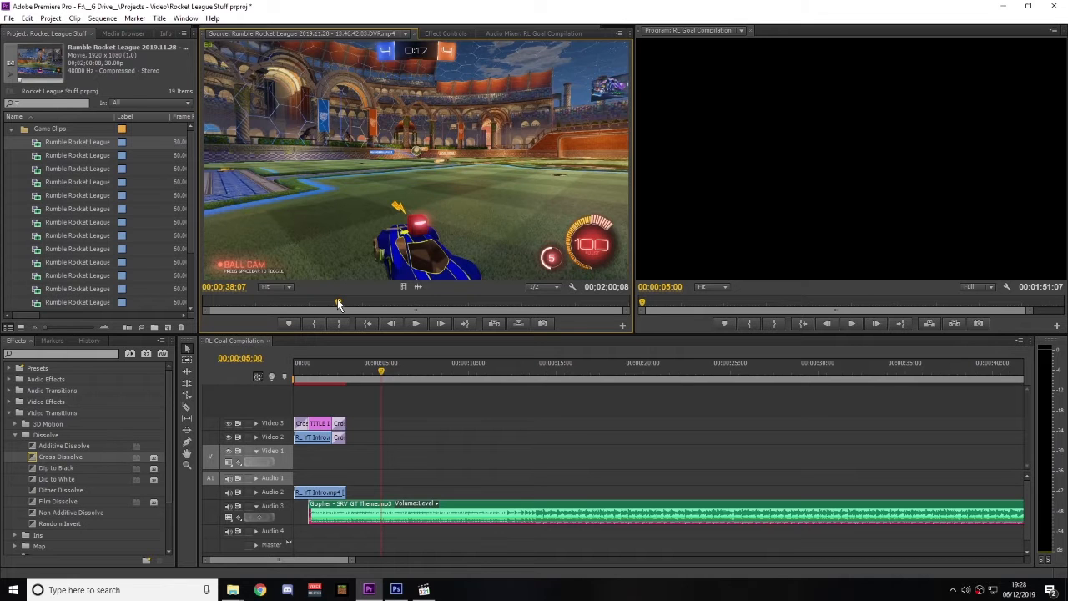
pyautogui.press('space')
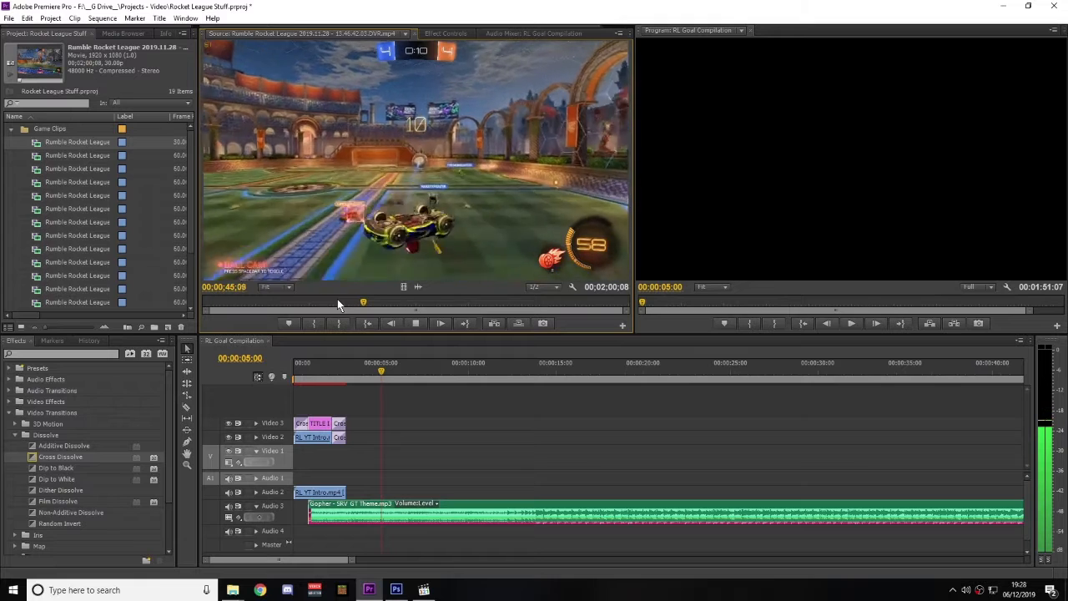
pyautogui.press('space')
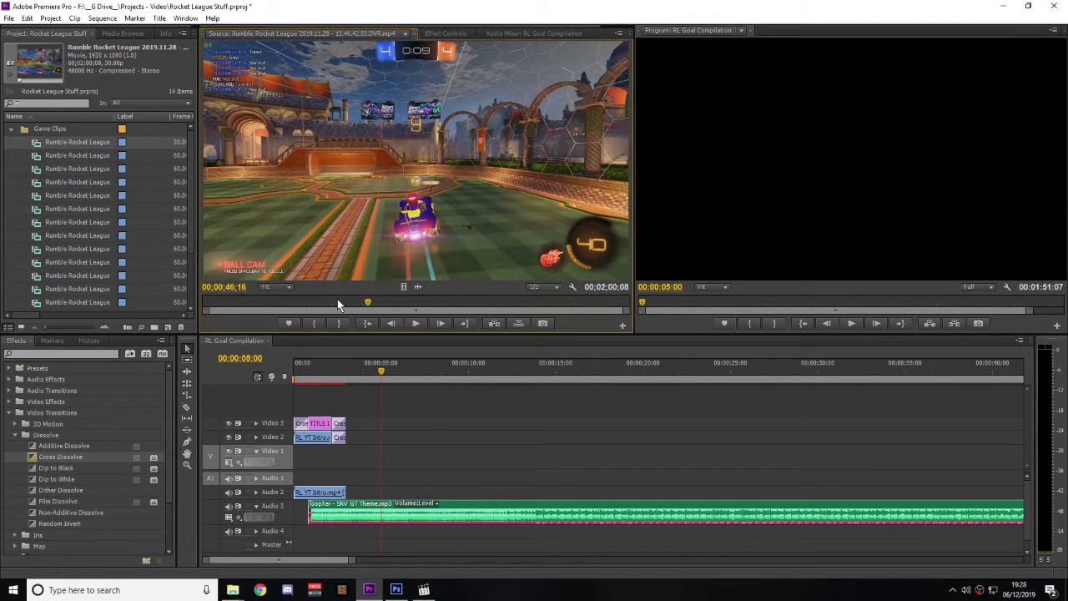
pyautogui.press('j')
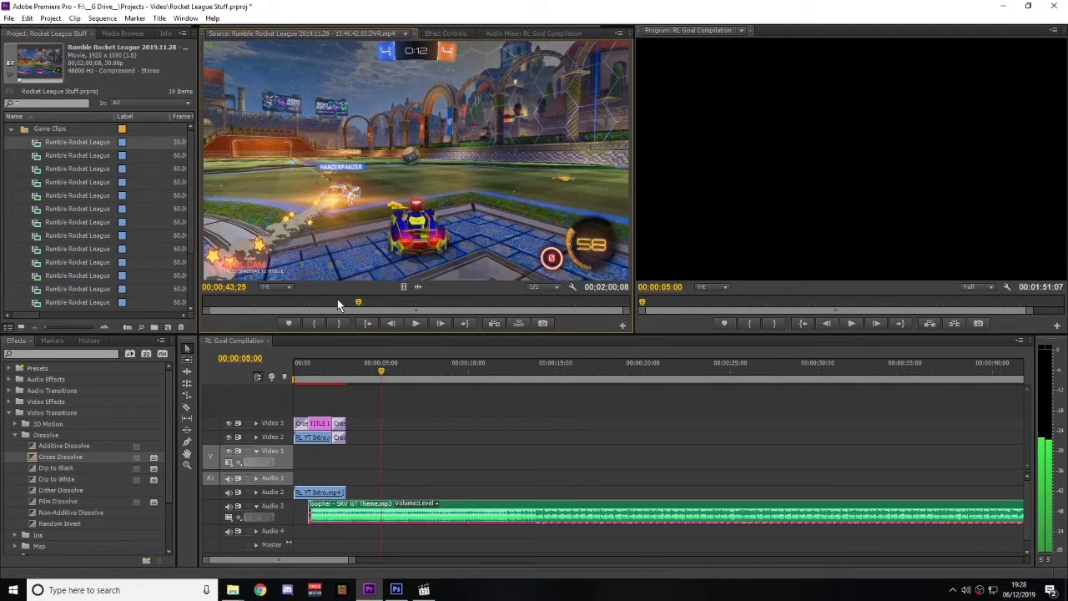
pyautogui.press('Left')
pyautogui.press('Left')
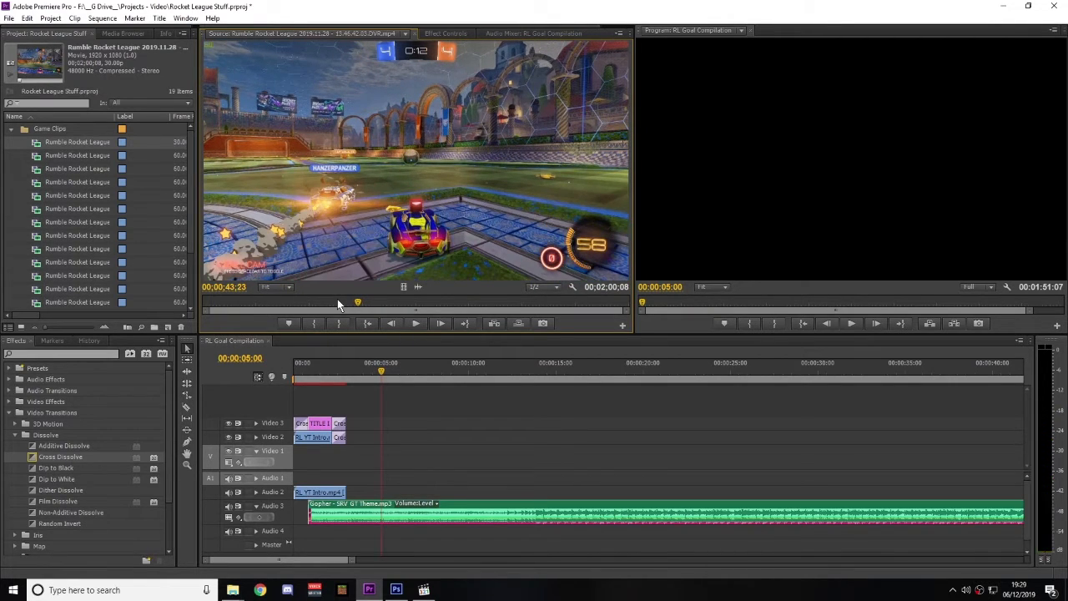
pyautogui.click(313, 324)
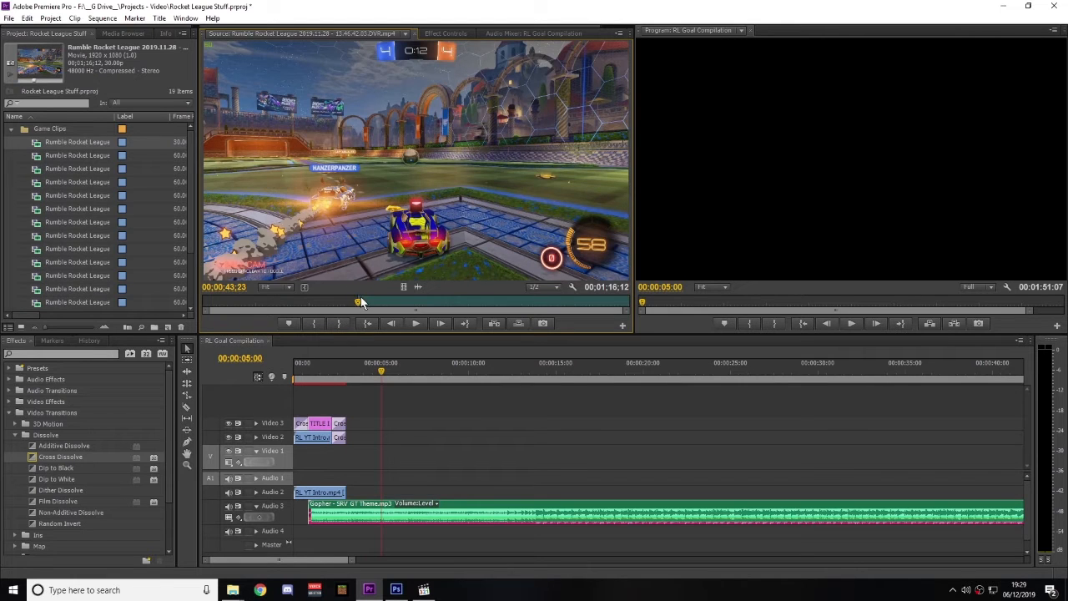
# - Play the source clip past the goal and set the Out point at 00;00;52;12
pyautogui.press('space')
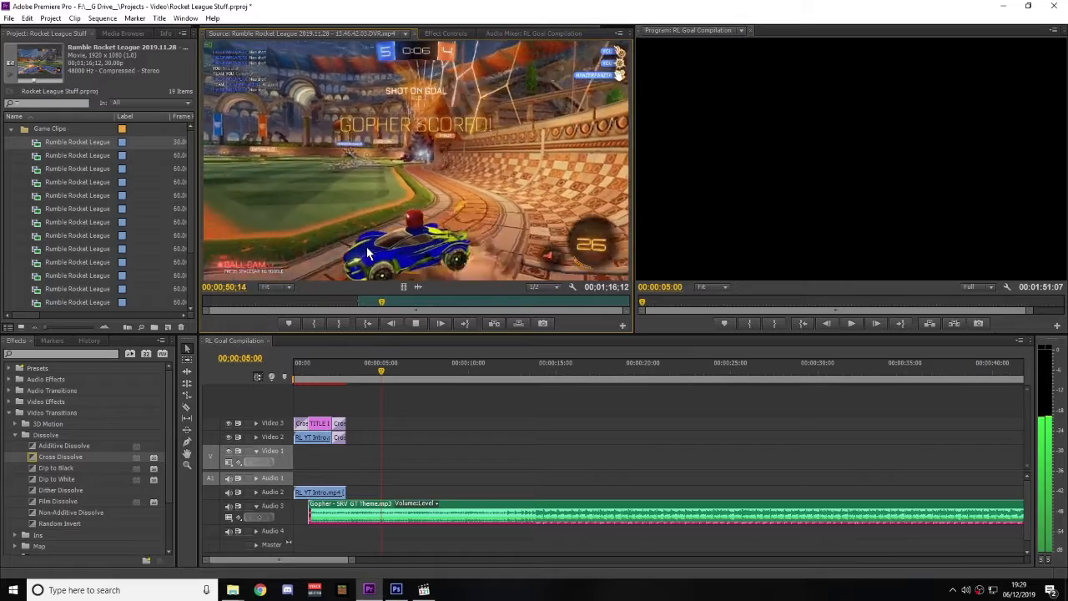
pyautogui.press('space')
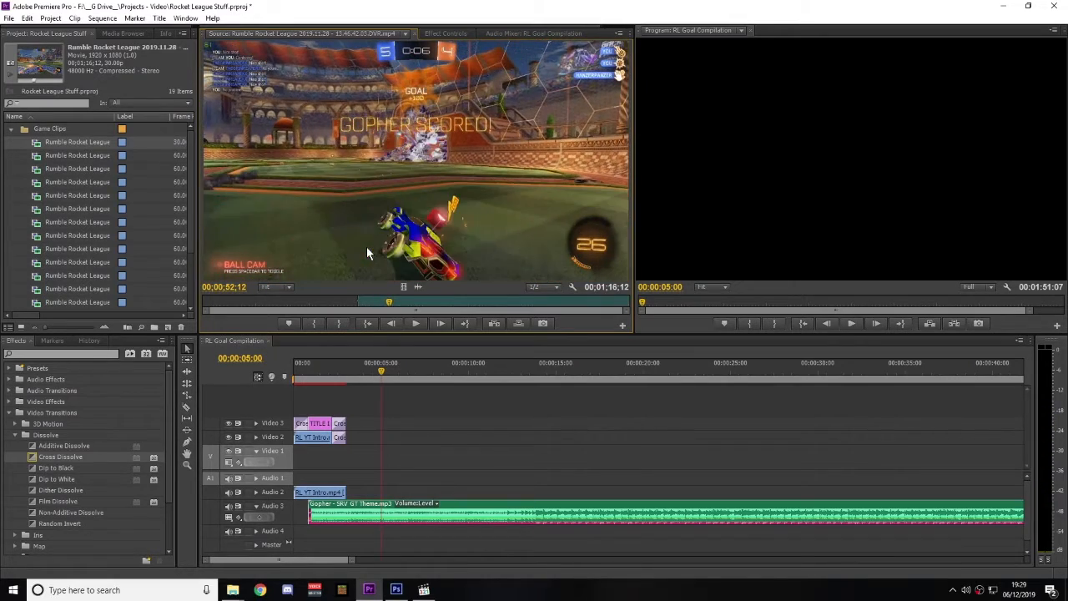
pyautogui.click(339, 322)
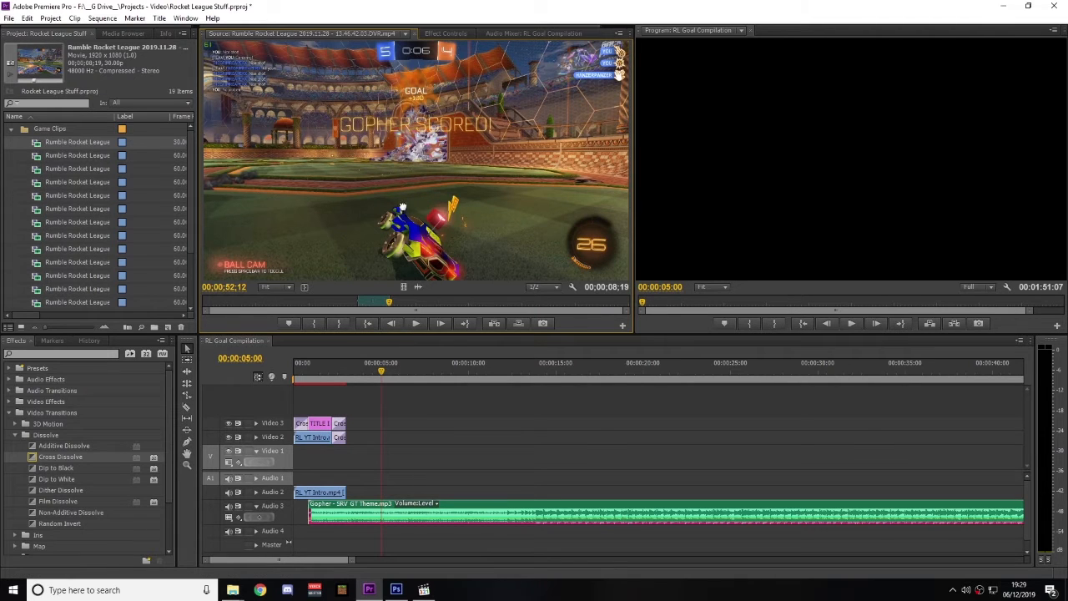
# - Place the marked goal clip on Video 1 and Audio 1, starting under the intro's closing cross dissolve, and preview the transition
pyautogui.moveTo(392, 256); pyautogui.dragTo(342, 462)
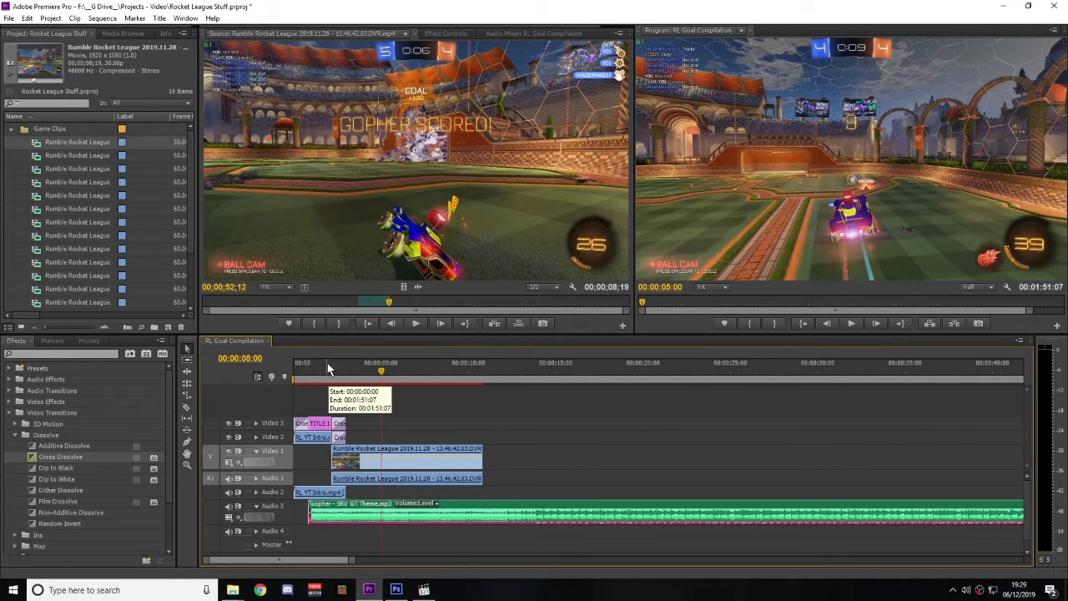
pyautogui.moveTo(327, 363); pyautogui.dragTo(335, 362)
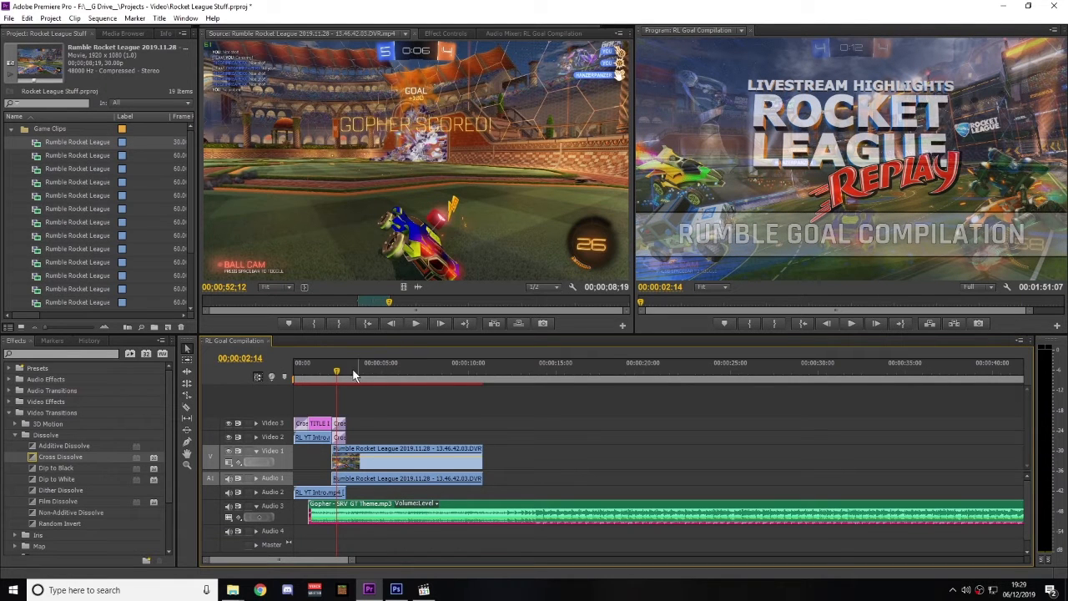
pyautogui.moveTo(340, 369); pyautogui.dragTo(313, 371)
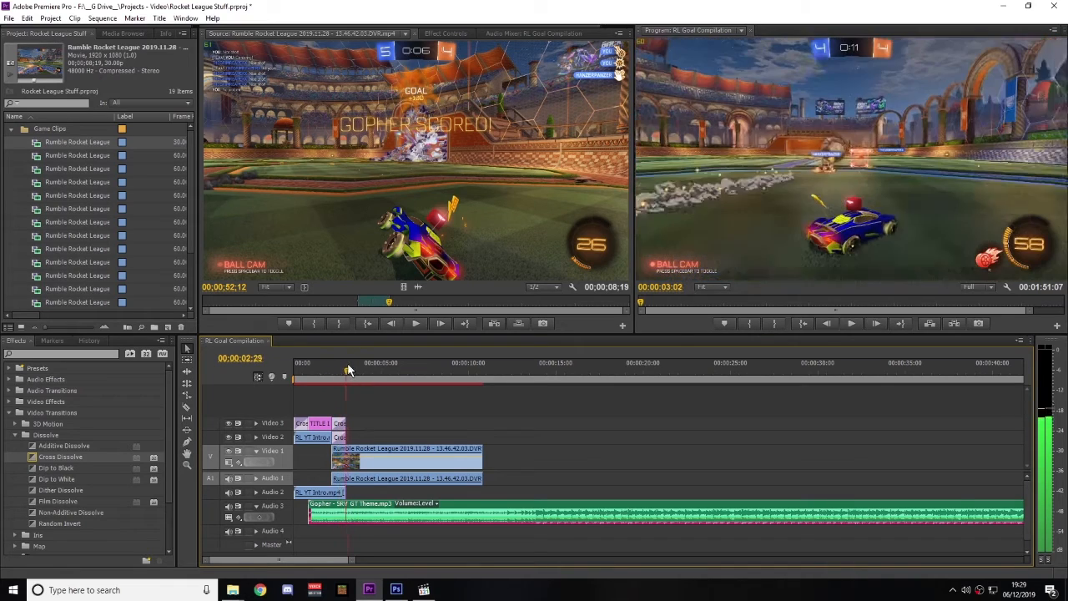
# - Shift the goal clip along Video 1 to end at 00:00:11:06, trying it first at the end of the intro
pyautogui.moveTo(373, 478); pyautogui.dragTo(401, 468)
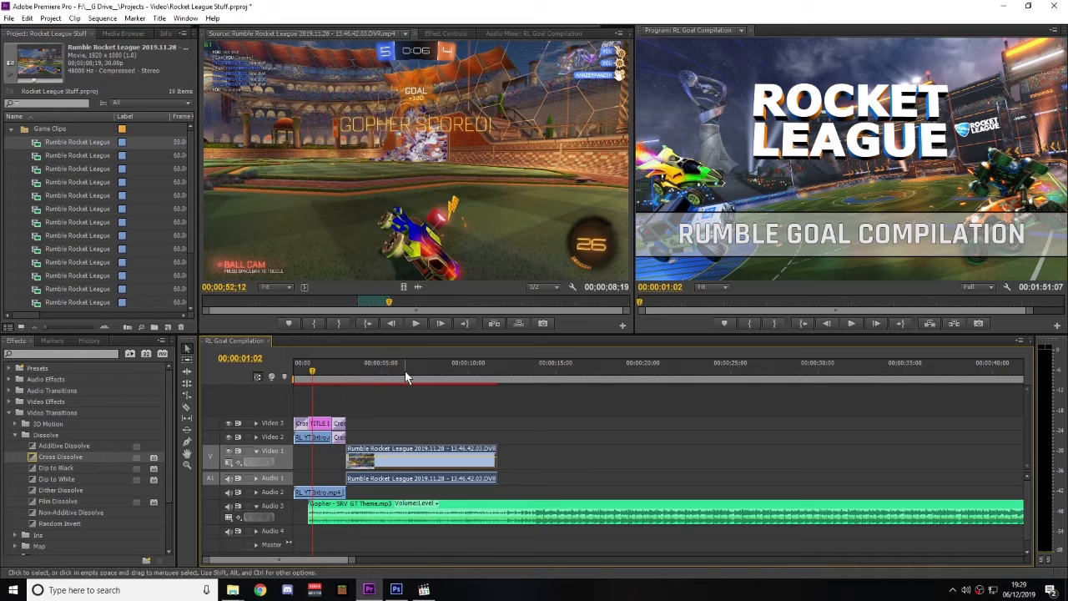
pyautogui.click(489, 363)
pyautogui.moveTo(464, 465); pyautogui.dragTo(454, 465)
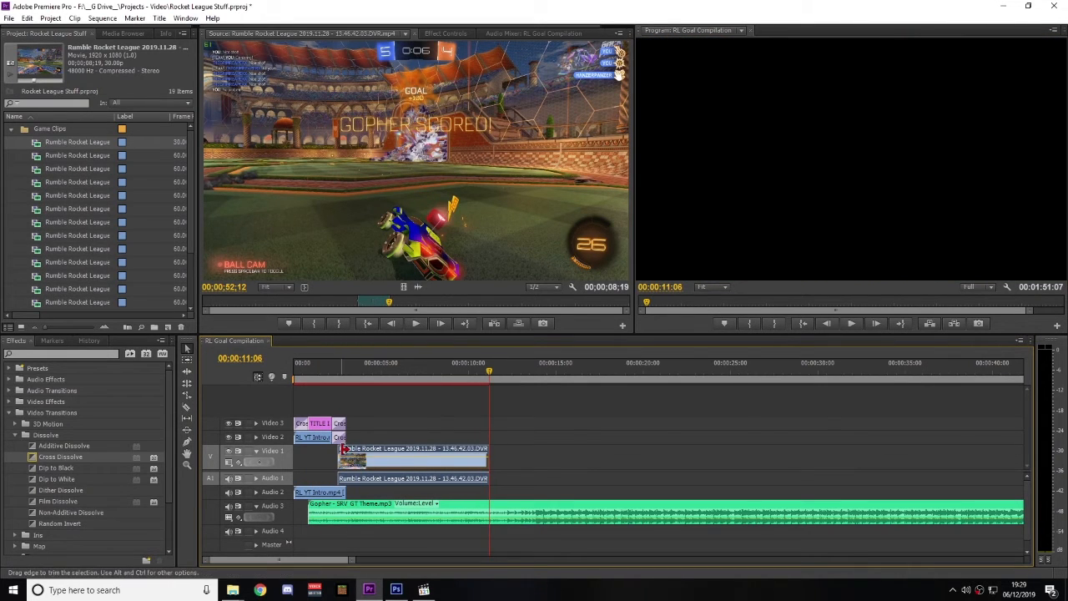
# - Extend the goal clip's start back to the beginning of the intro's closing cross dissolve and play from 00:00:02:00
pyautogui.moveTo(343, 449); pyautogui.dragTo(333, 451)
pyautogui.click(332, 365)
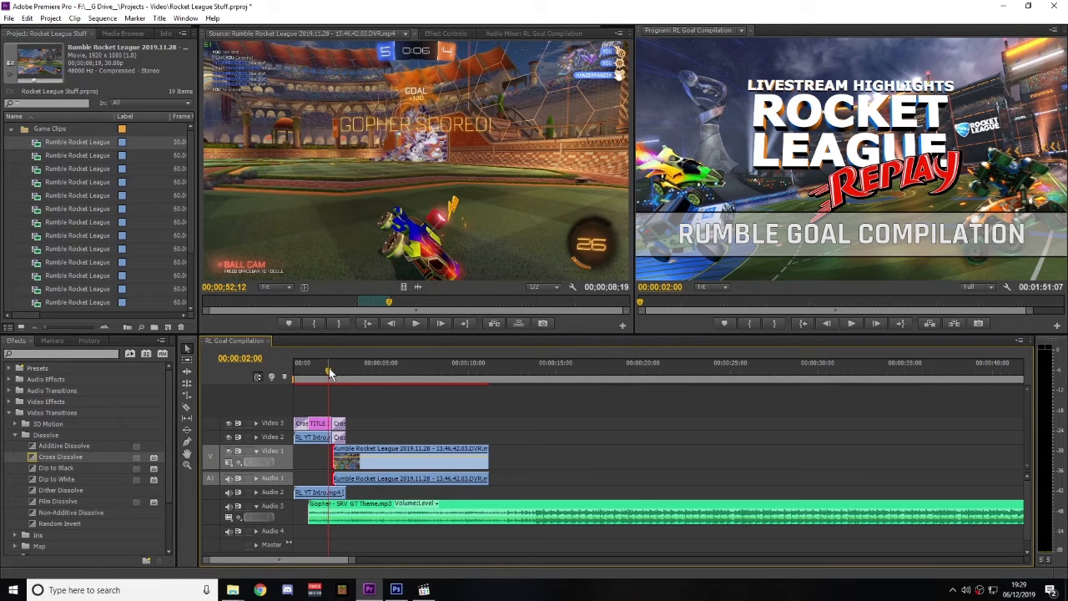
pyautogui.press('space')
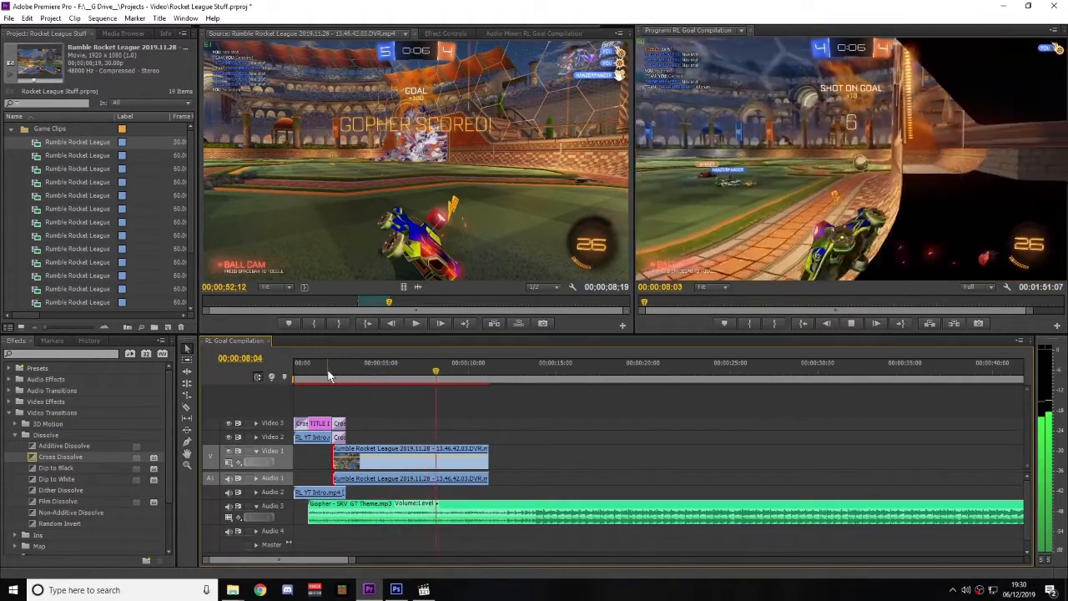
pyautogui.press('space')
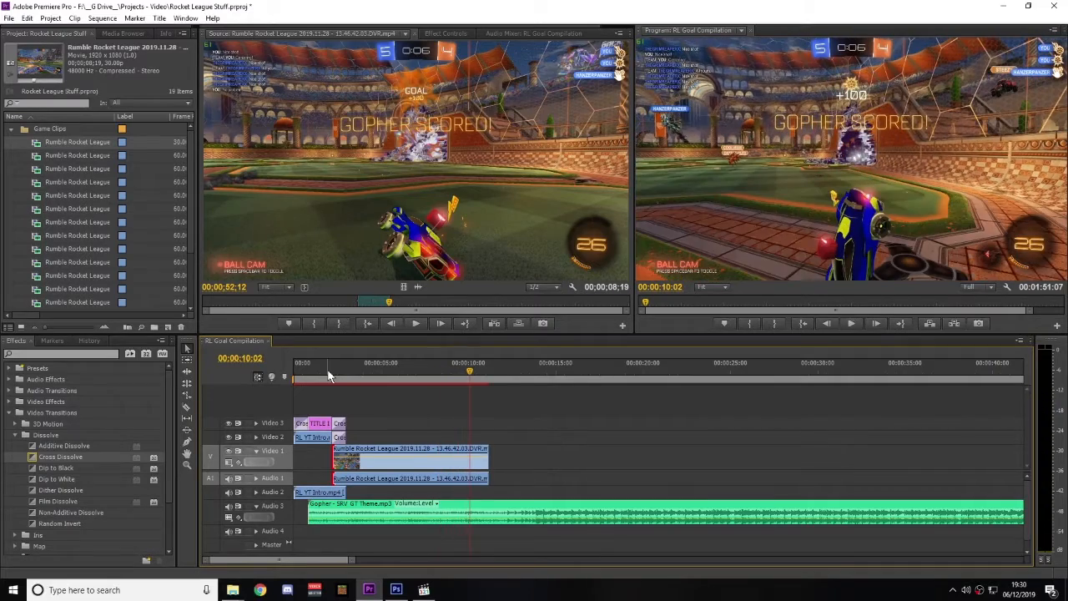
# - Trim the end of the first goal clip on Video 1 and Audio 1 back to 00:00:10:10
pyautogui.moveTo(442, 376); pyautogui.dragTo(473, 373)
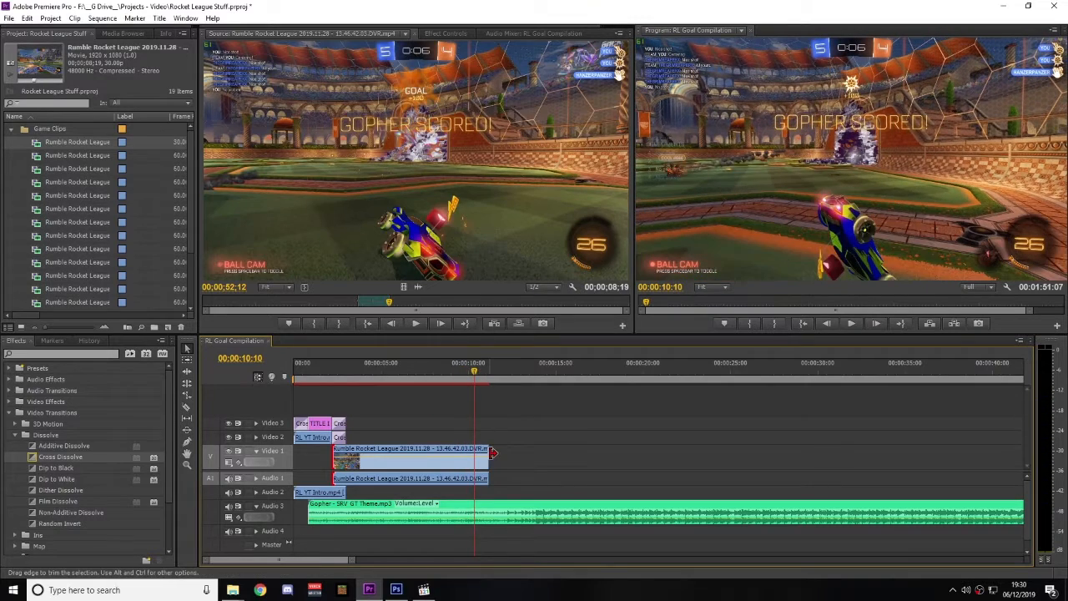
pyautogui.moveTo(488, 454); pyautogui.dragTo(476, 453)
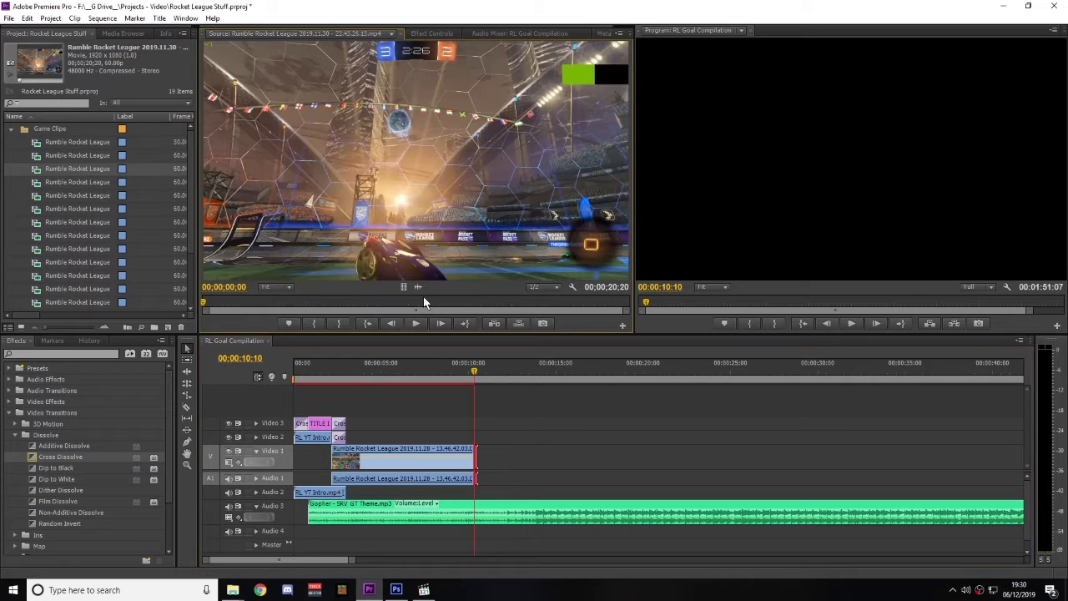
# - Open the 2019.11.30 - 22.43.26.13 game clip as source, find the build-up to its goal and set the In point at 00;00;07;12
pyautogui.moveTo(425, 303); pyautogui.dragTo(438, 305)
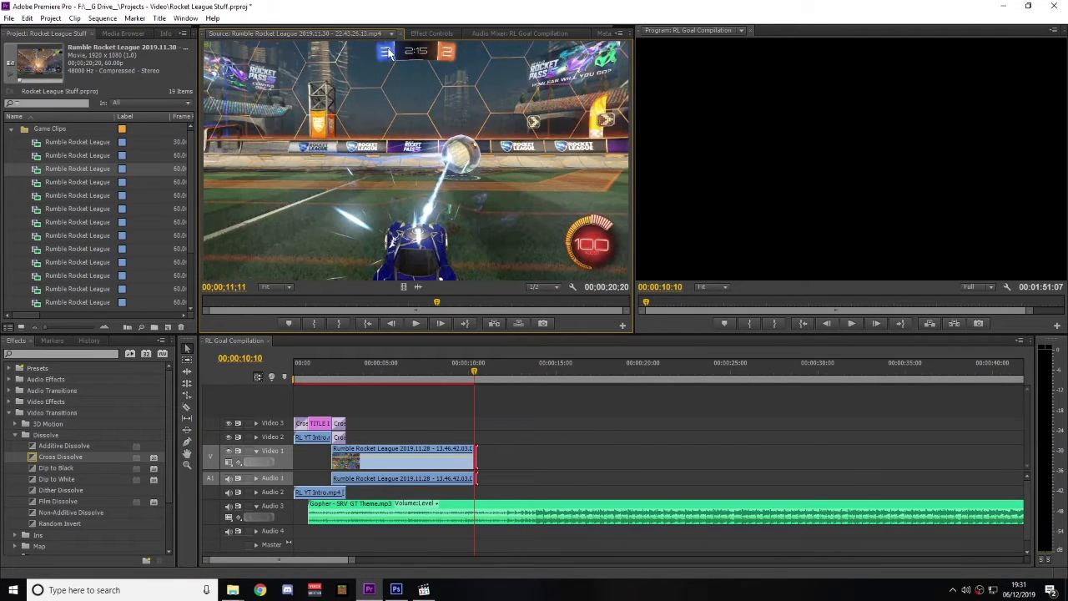
pyautogui.moveTo(527, 305); pyautogui.dragTo(354, 307)
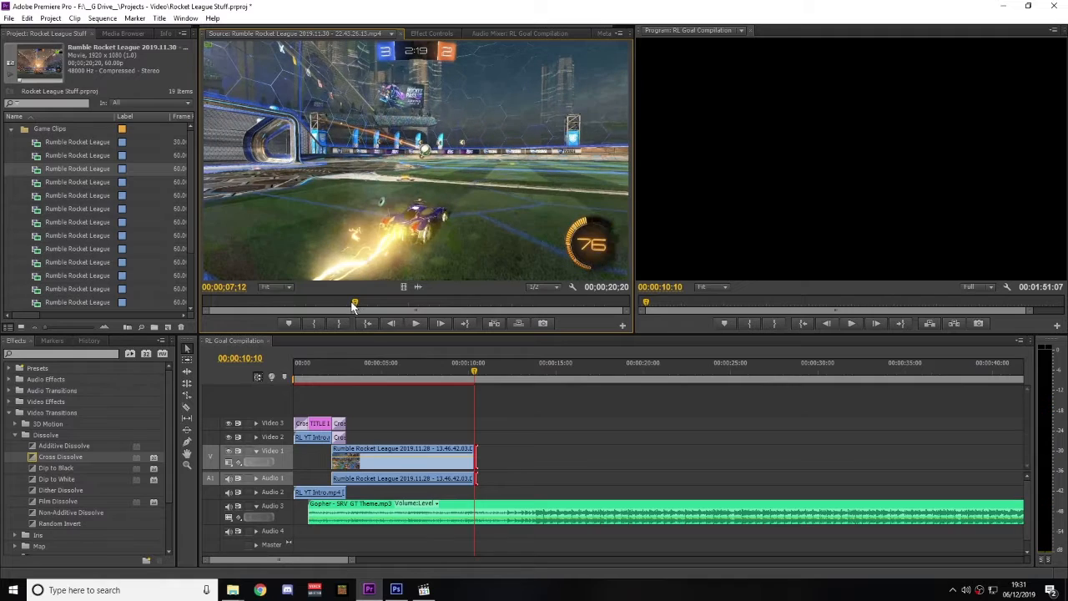
pyautogui.click(313, 323)
# - Play the source clip past the goal and set its Out point at 00;00;17;10
pyautogui.press('space')
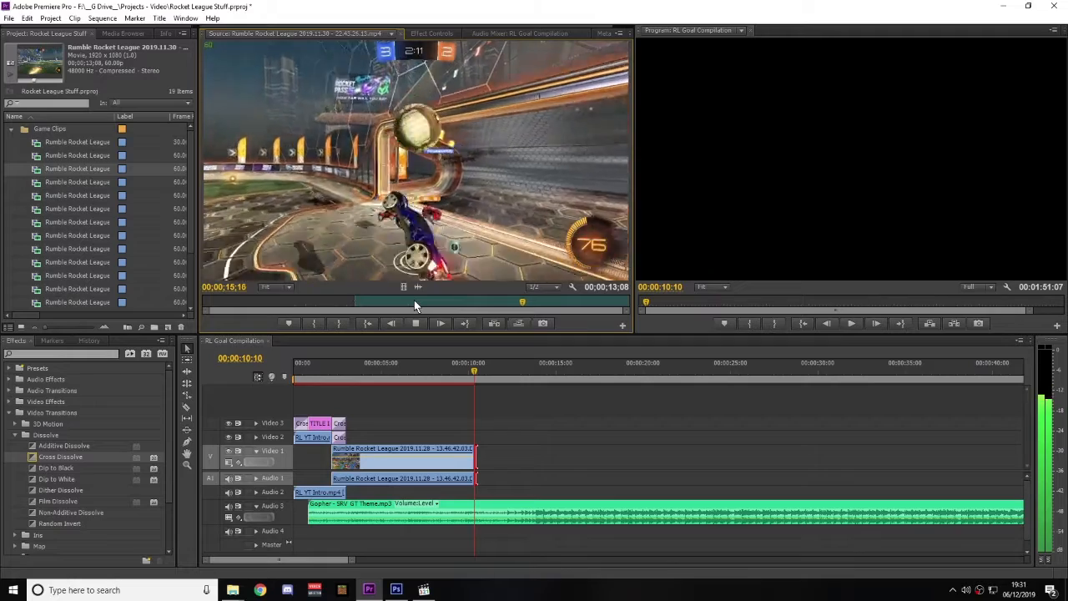
pyautogui.press('space')
pyautogui.press('space')
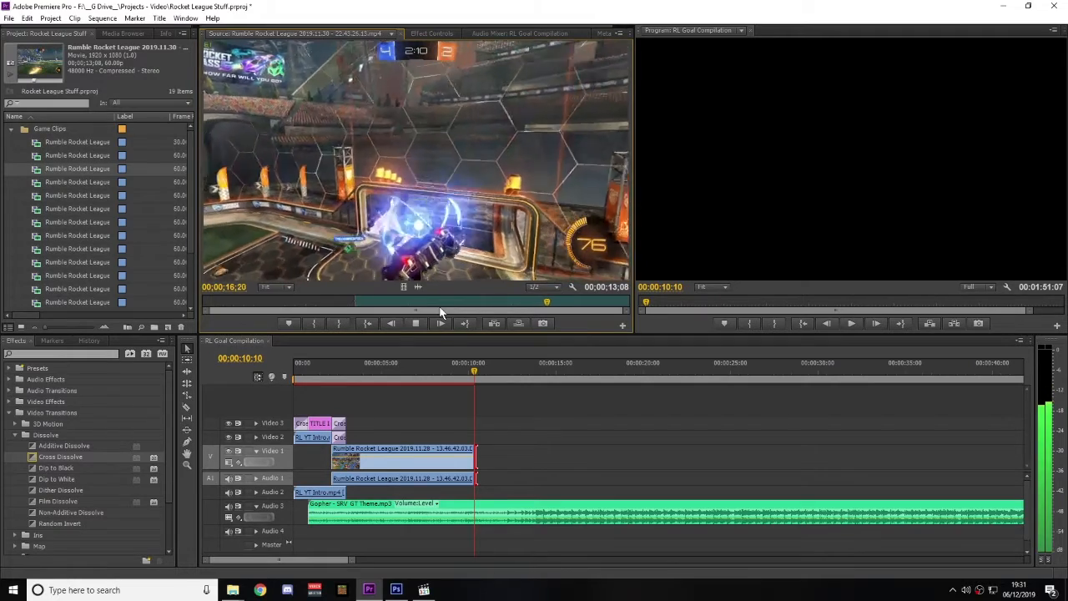
pyautogui.press('space')
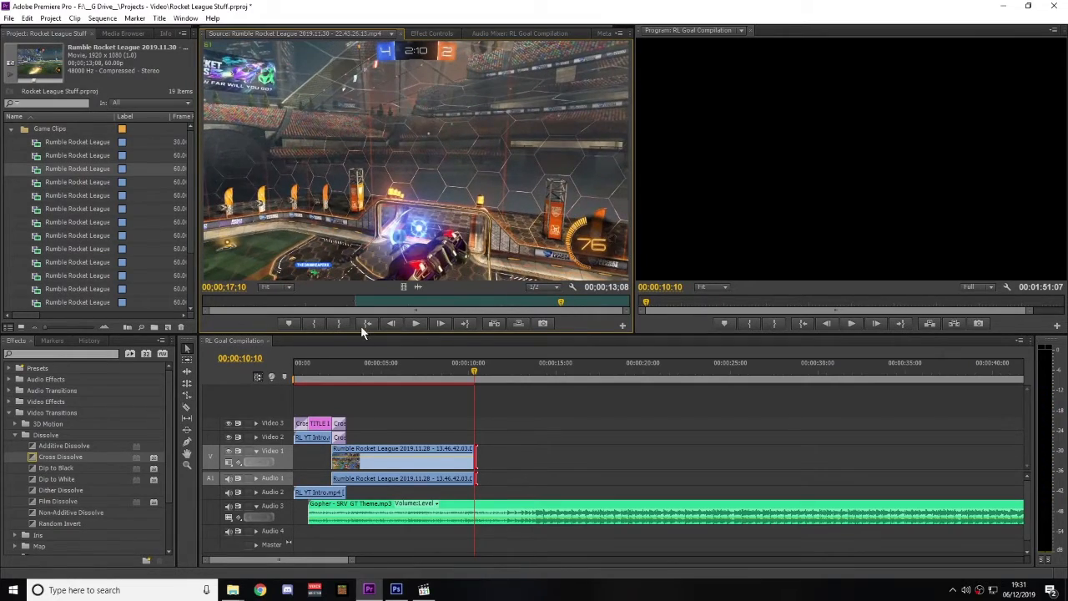
pyautogui.click(339, 324)
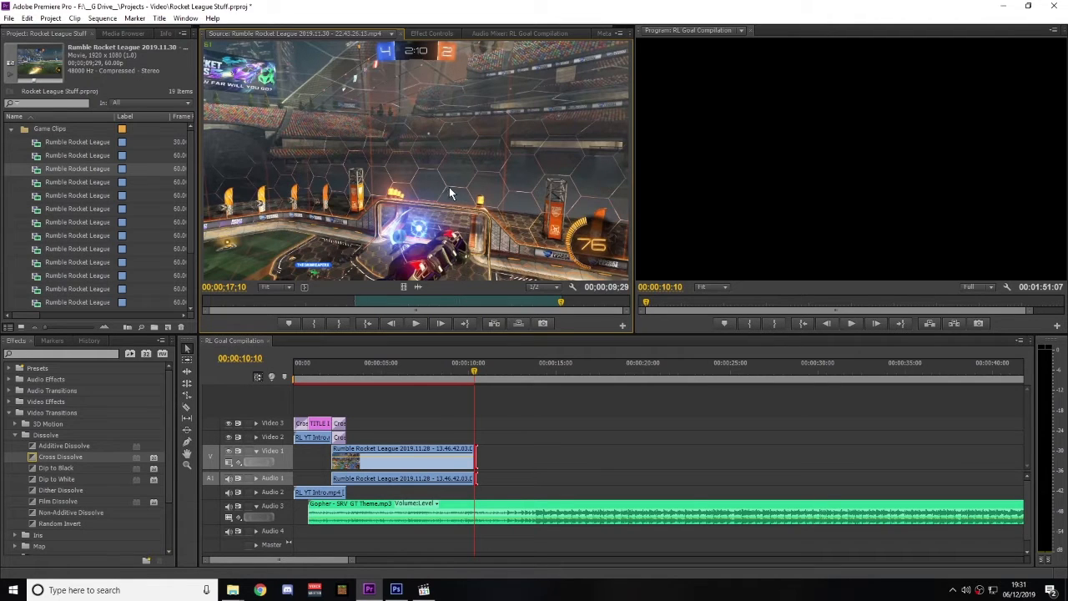
# - Place the marked clip on Video 1 and Audio 1 directly after the first goal clip and play across the cut
pyautogui.moveTo(449, 193); pyautogui.dragTo(484, 463)
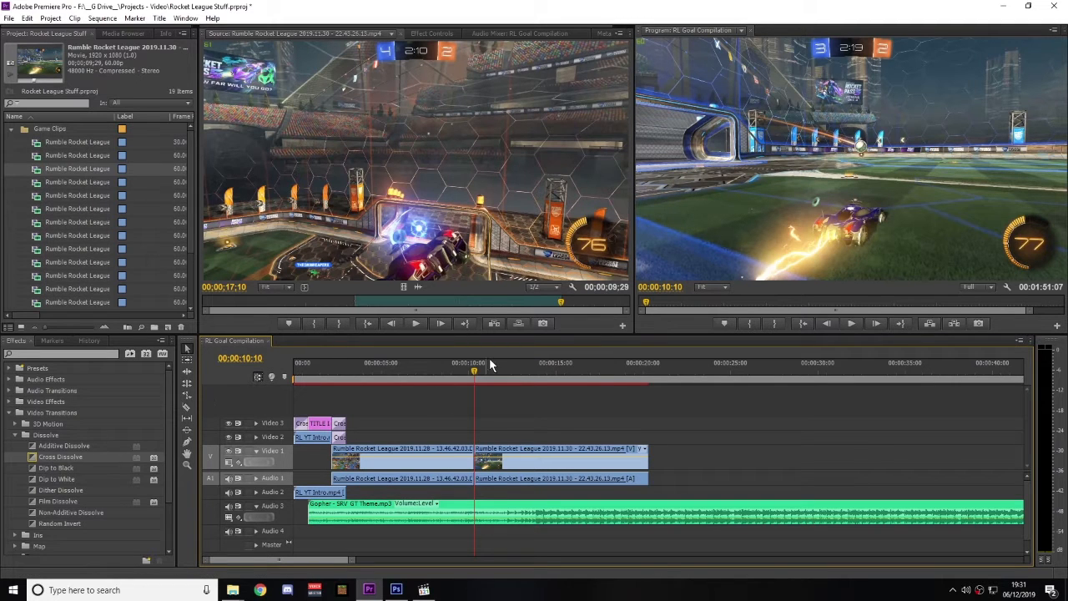
pyautogui.press('space')
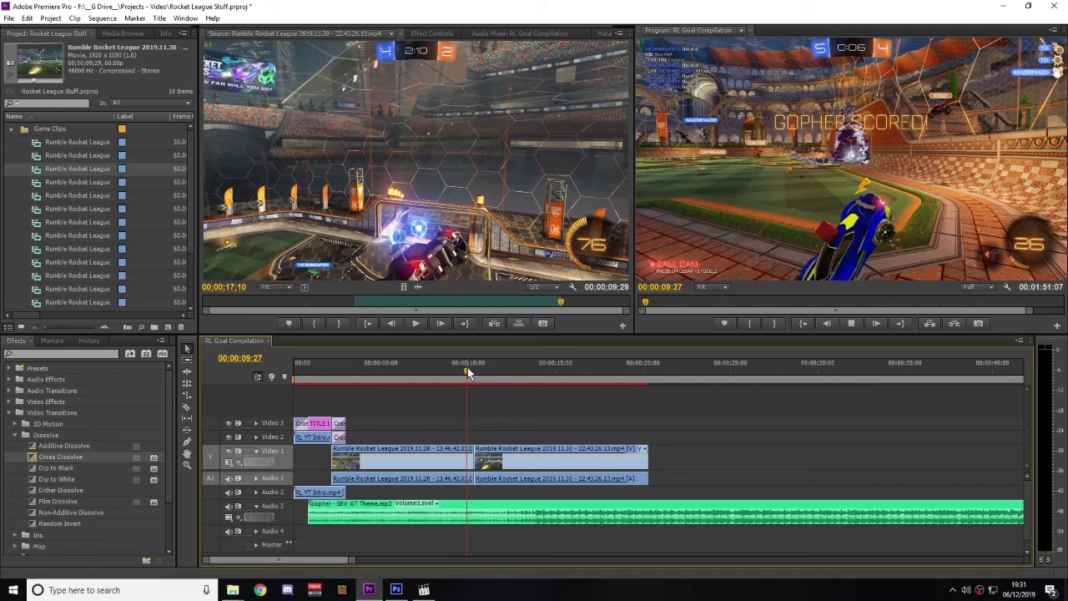
pyautogui.press('space')
pyautogui.click(463, 369)
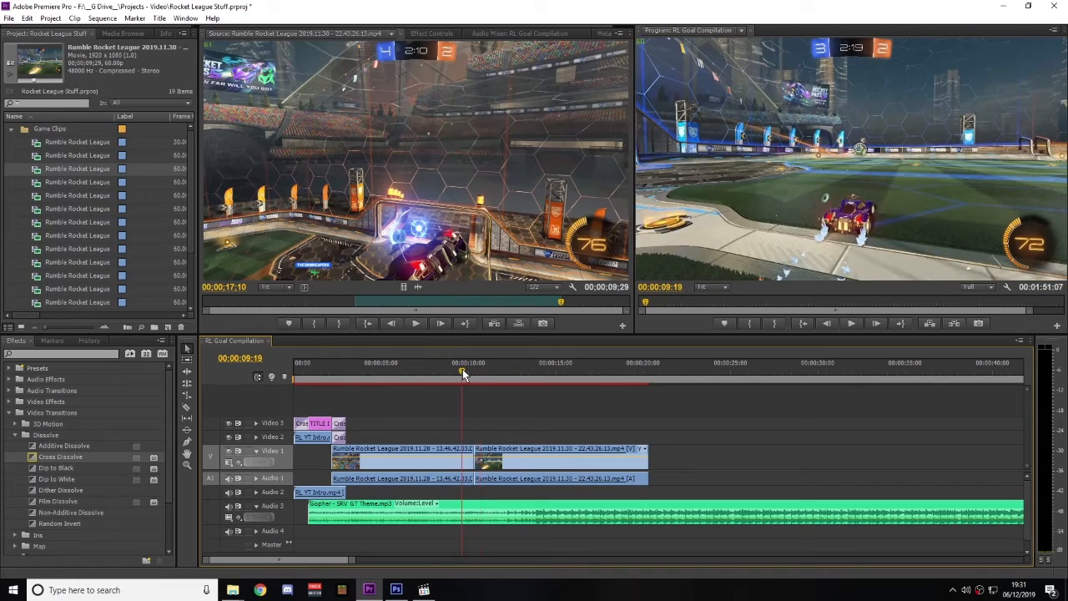
pyautogui.press('space')
pyautogui.press('space')
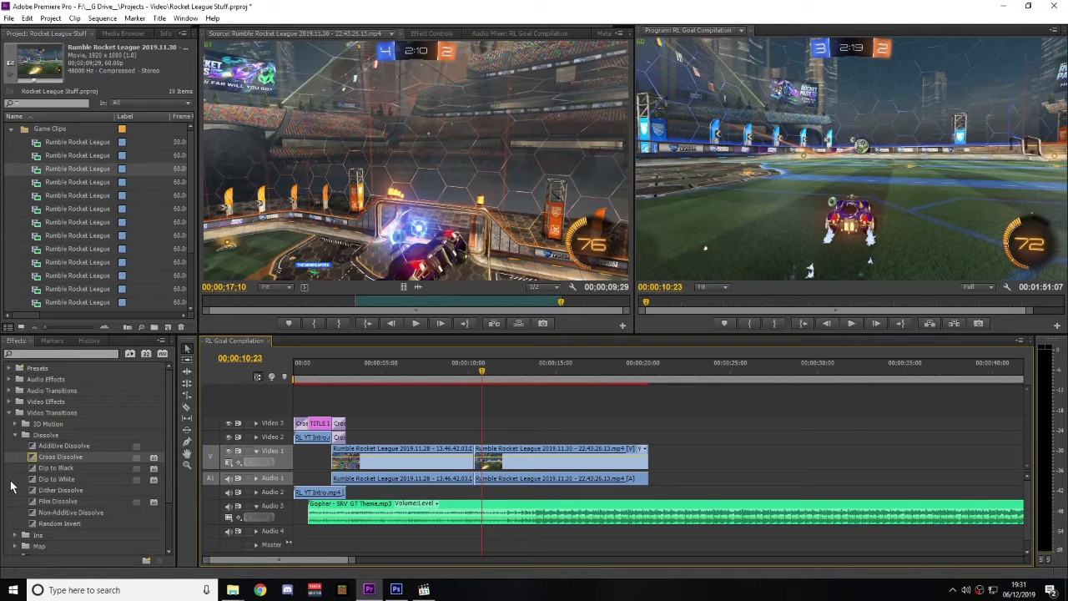
# - Apply a Gradient Wipe with softness 10 to the cut between the two goal clips on Video 1
pyautogui.scroll(-1, 11, 488)
pyautogui.click(17, 424)
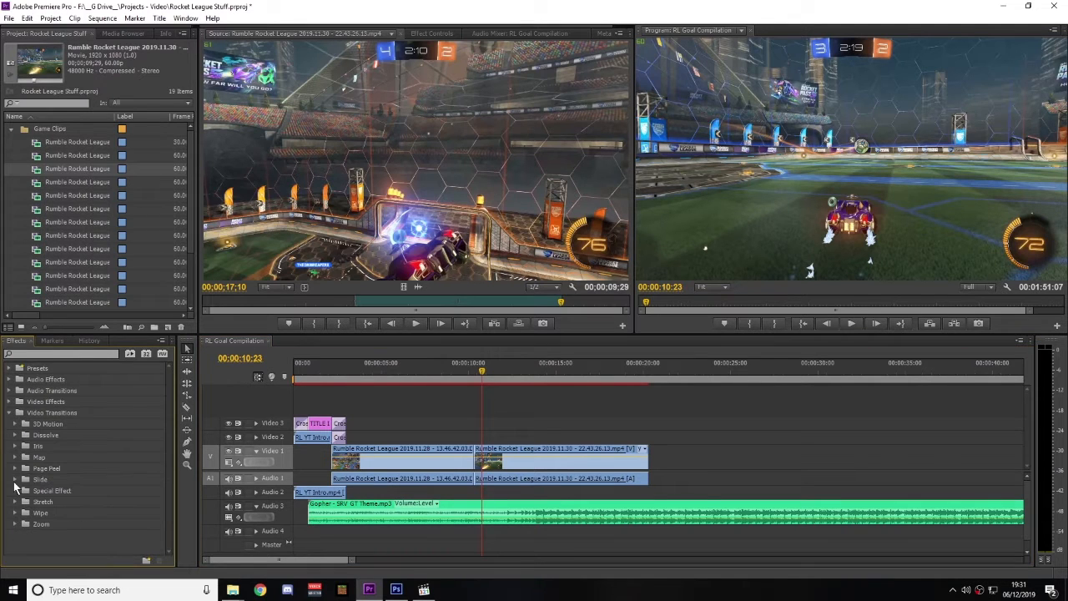
pyautogui.click(15, 434)
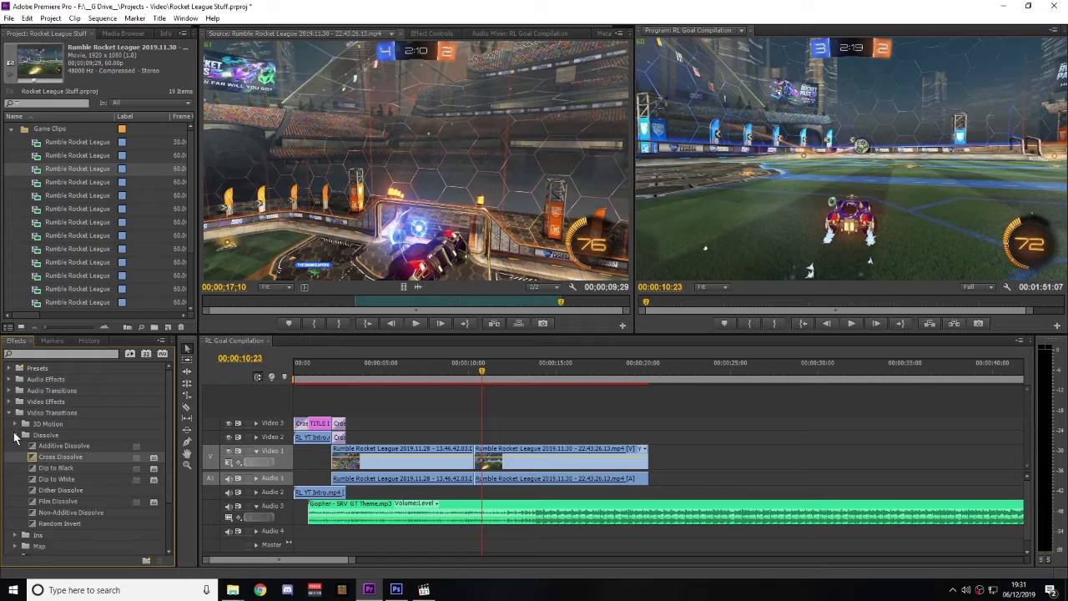
pyautogui.click(15, 435)
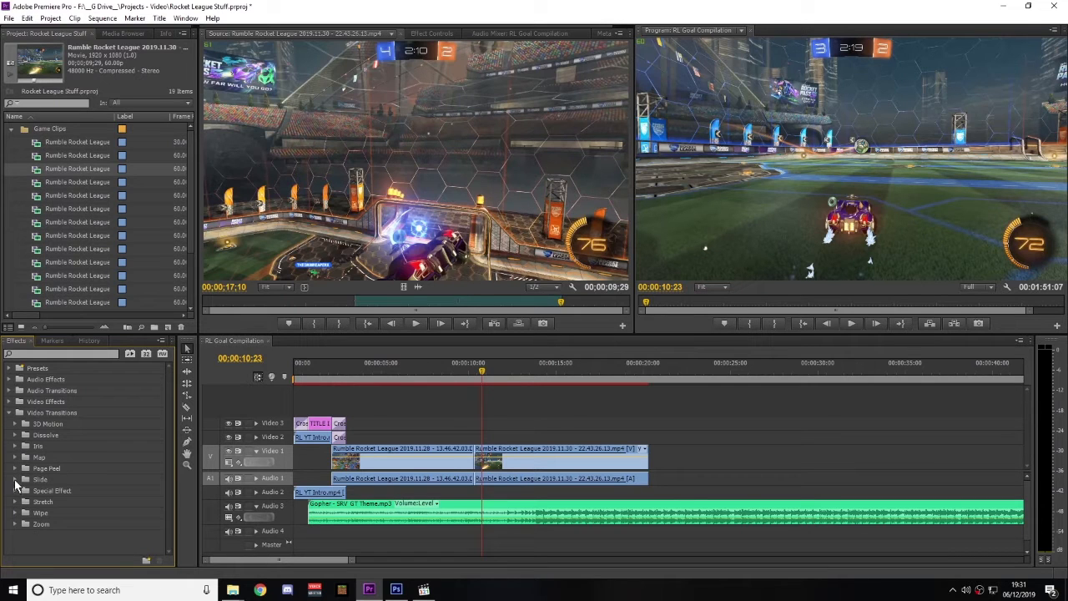
pyautogui.click(15, 512)
pyautogui.scroll(-3, 15, 515)
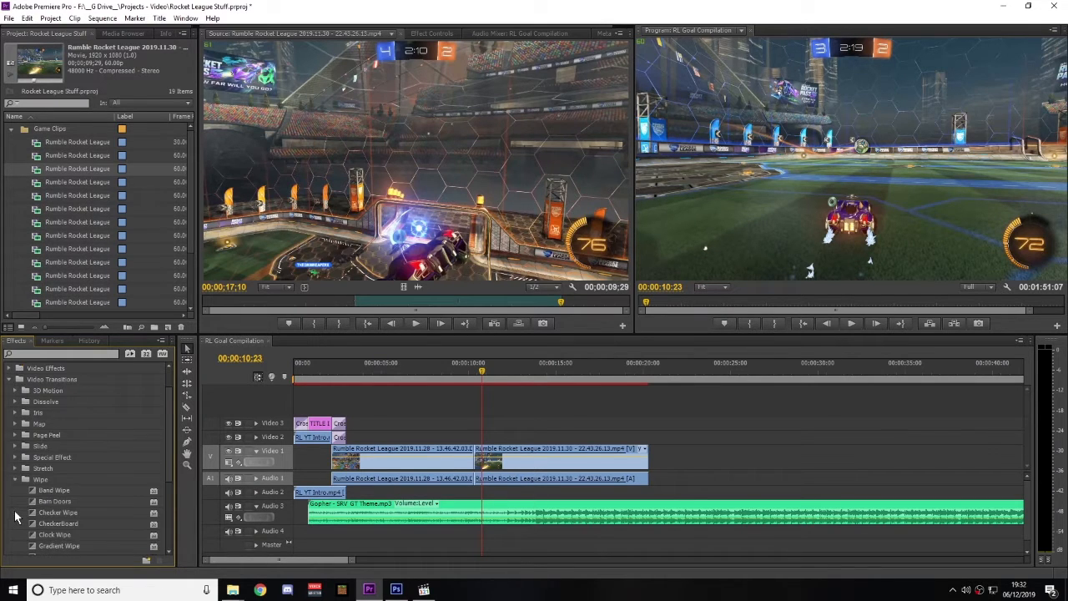
pyautogui.moveTo(38, 514); pyautogui.dragTo(476, 467)
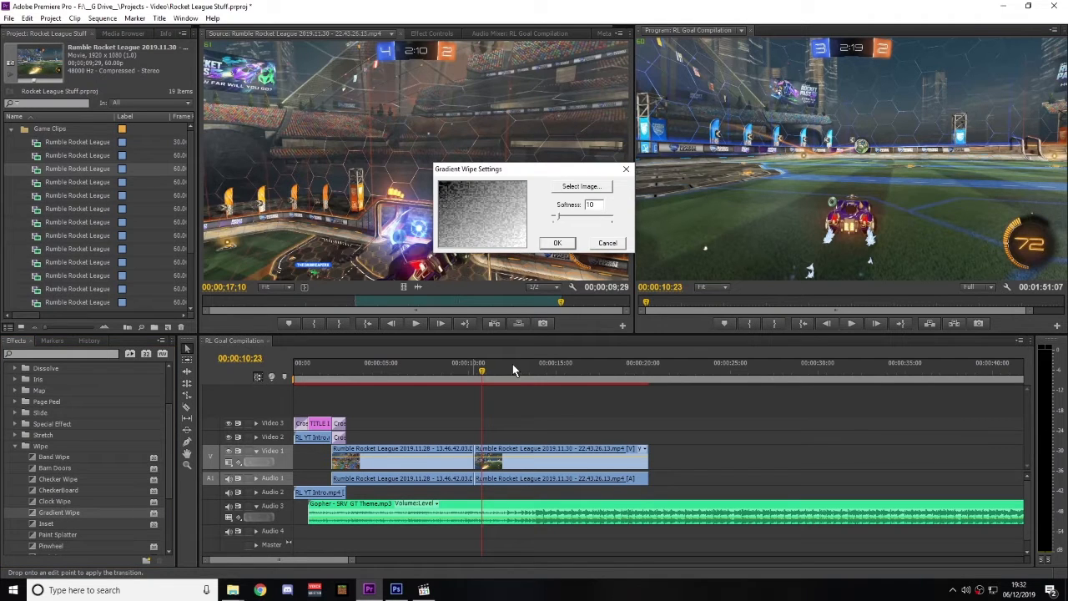
pyautogui.press('Return')
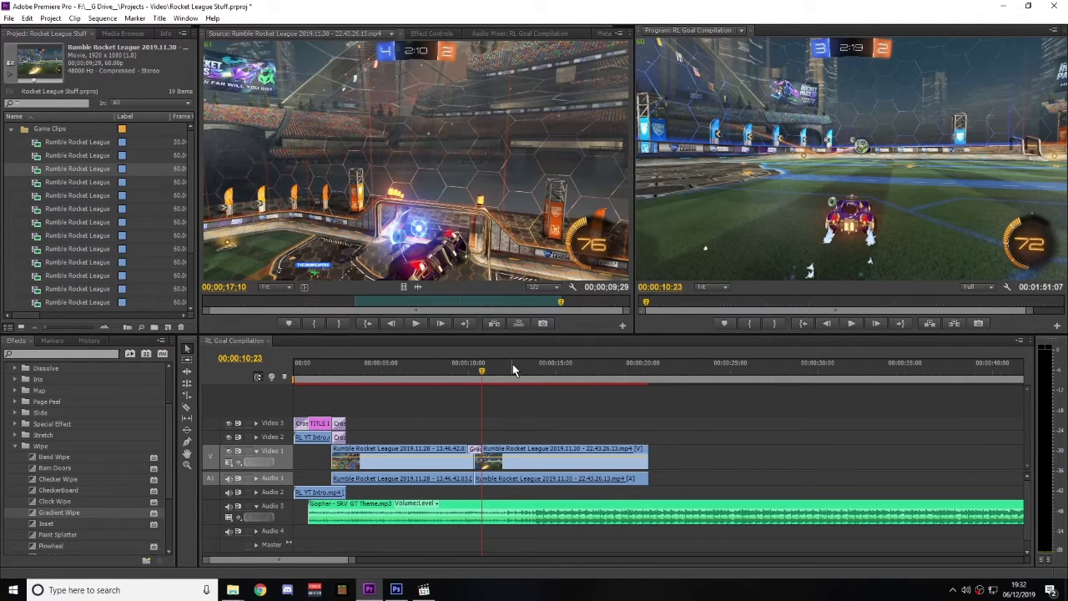
# - Apply a Constant Power crossfade between the two goal clips on Audio 1 and preview the transition
pyautogui.scroll(3, 10, 414)
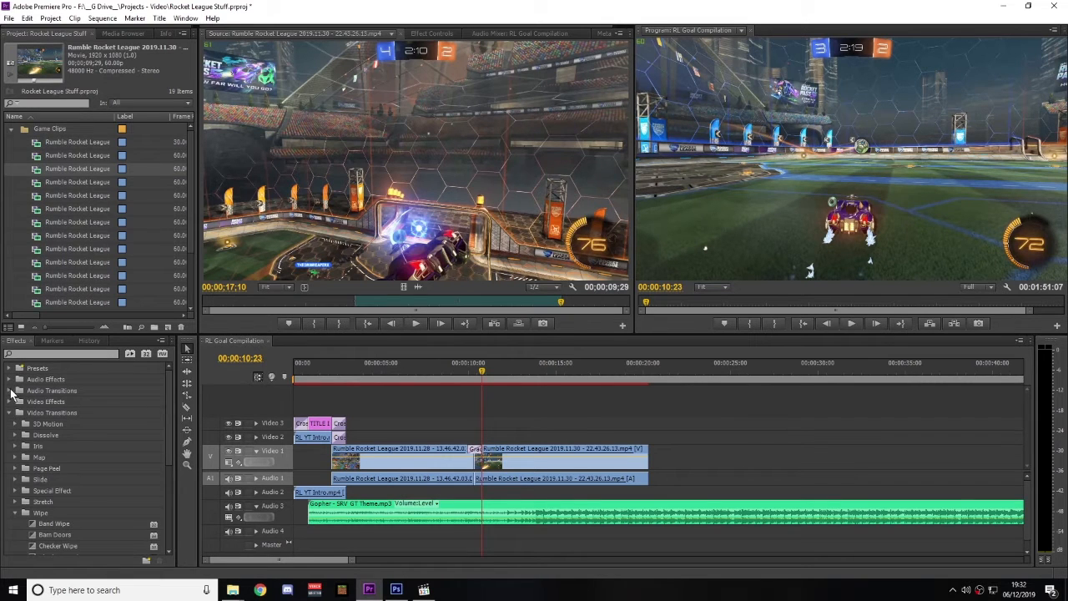
pyautogui.click(10, 390)
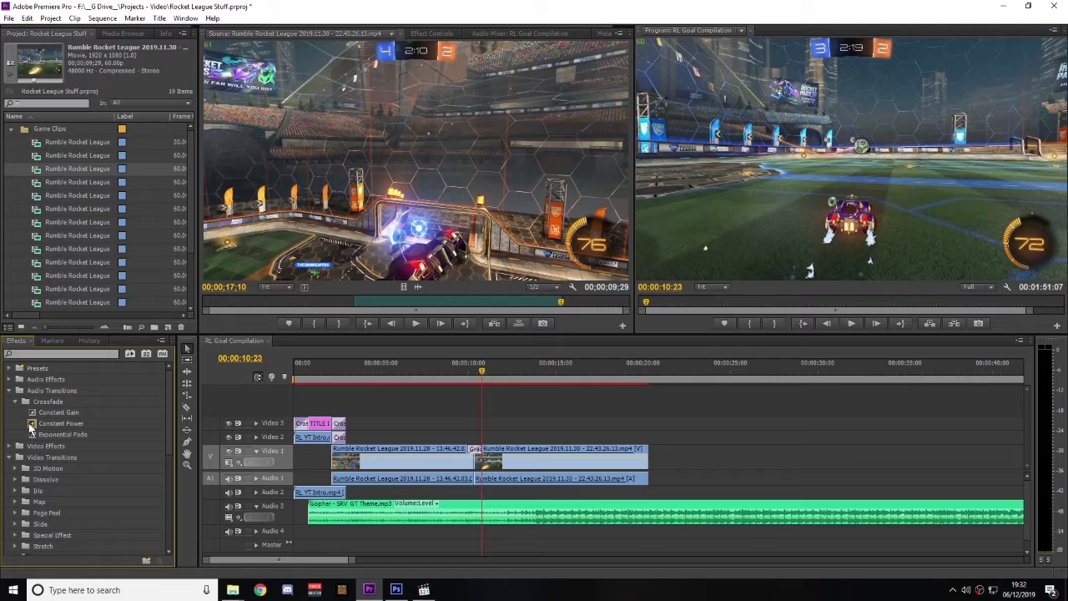
pyautogui.click(33, 428)
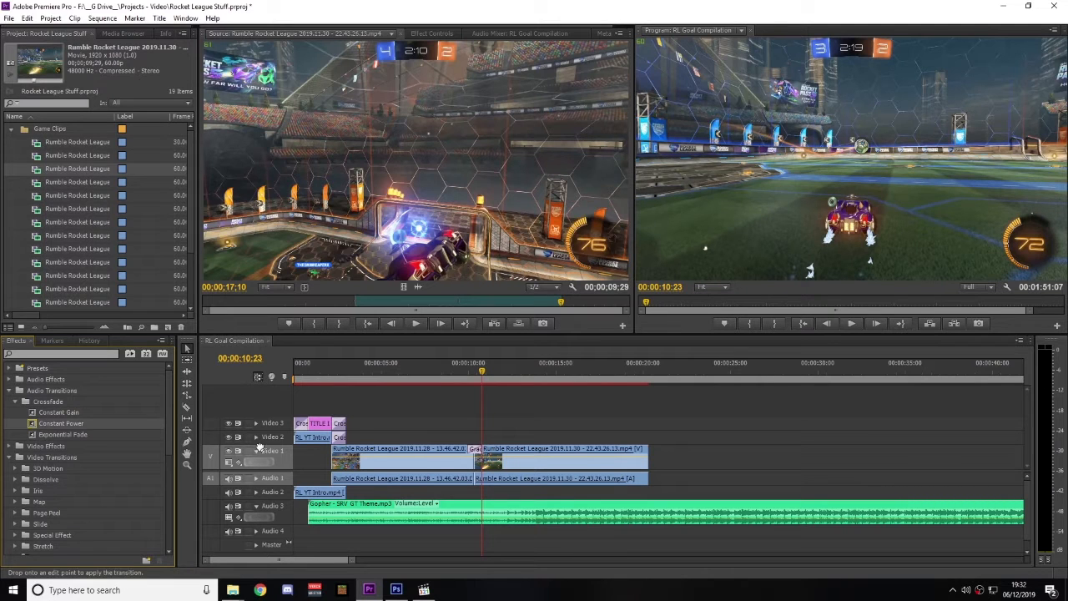
pyautogui.moveTo(482, 484); pyautogui.dragTo(480, 483)
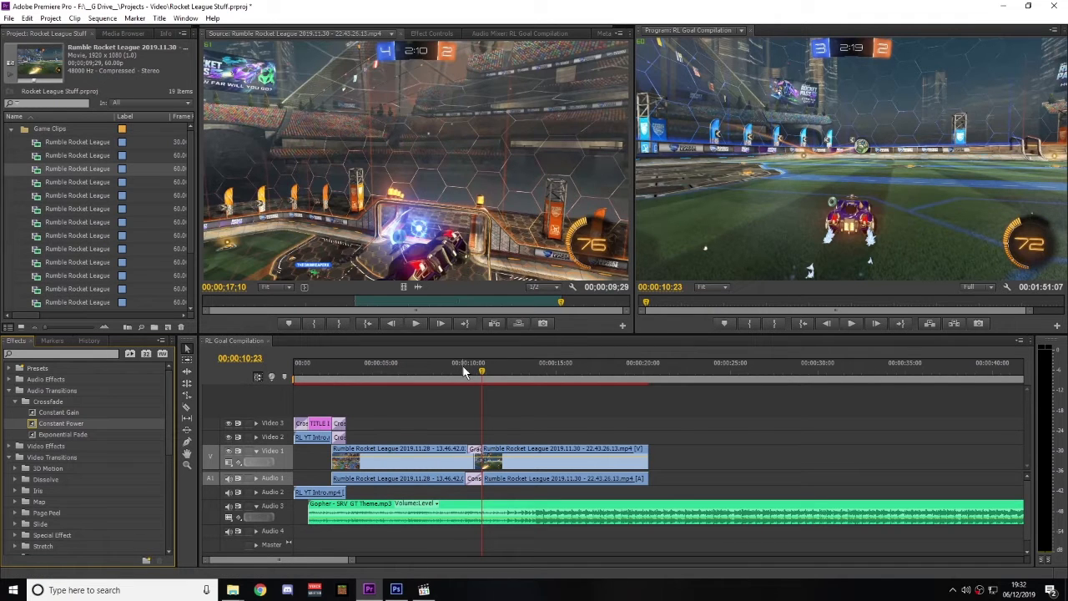
pyautogui.moveTo(465, 371); pyautogui.dragTo(444, 371)
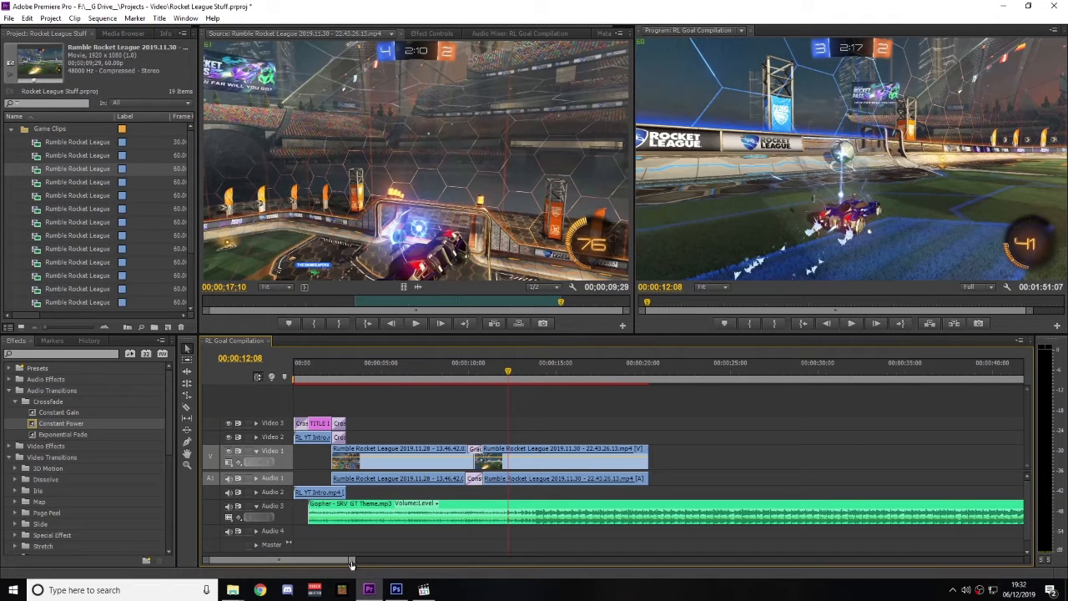
# - Open the 2019.12.01 - 11.05.16.06 game clip as source and mark its goal from 00;00;13;29 to 00;00;18;16
pyautogui.moveTo(350, 564); pyautogui.dragTo(481, 559)
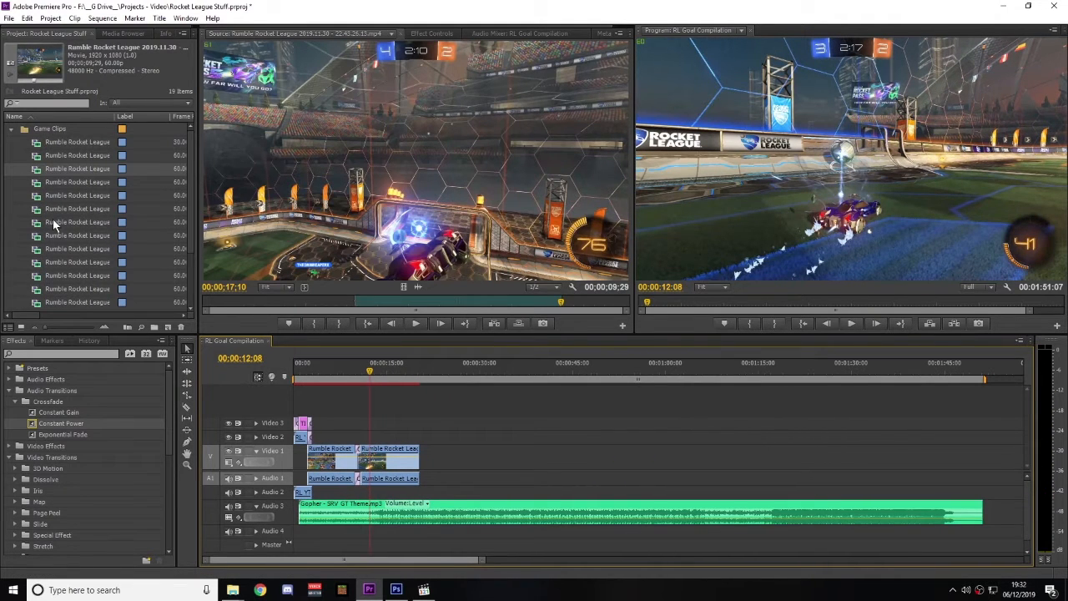
pyautogui.doubleClick(37, 183)
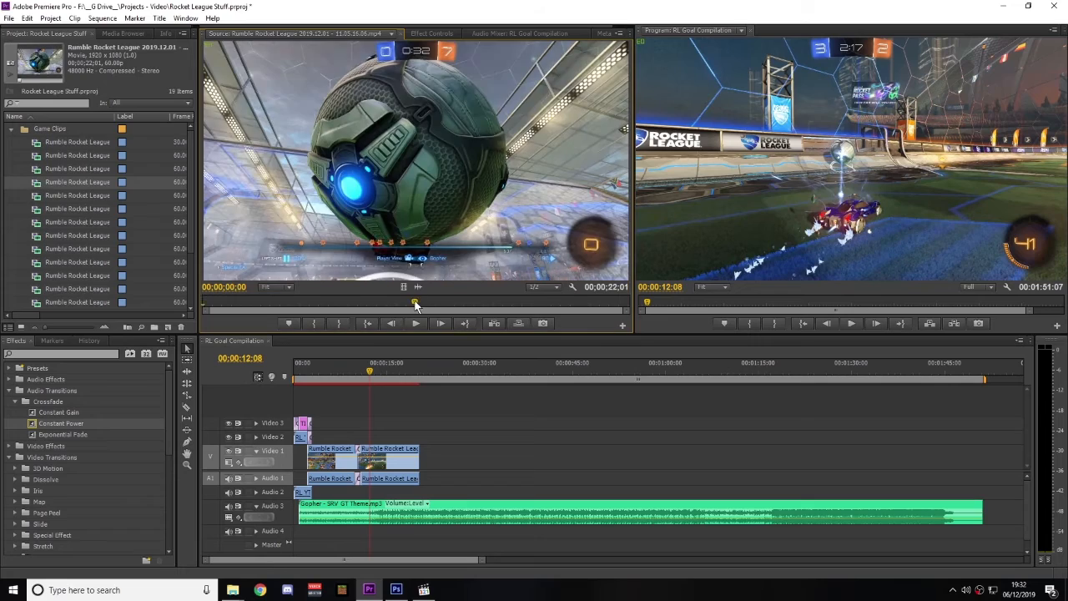
pyautogui.moveTo(415, 304); pyautogui.dragTo(473, 310)
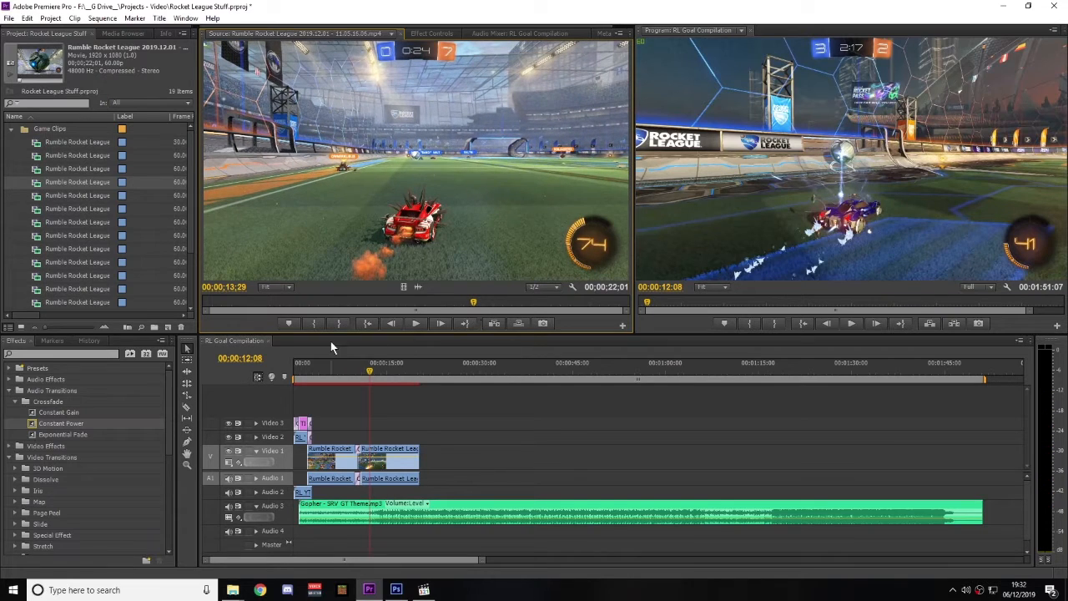
pyautogui.click(312, 324)
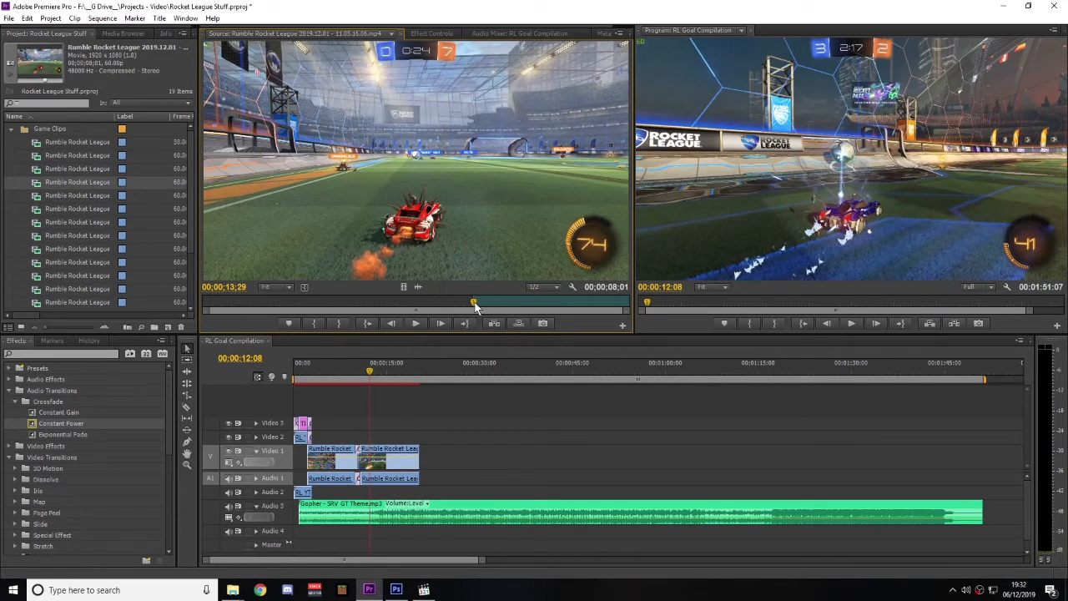
pyautogui.moveTo(474, 305); pyautogui.dragTo(563, 306)
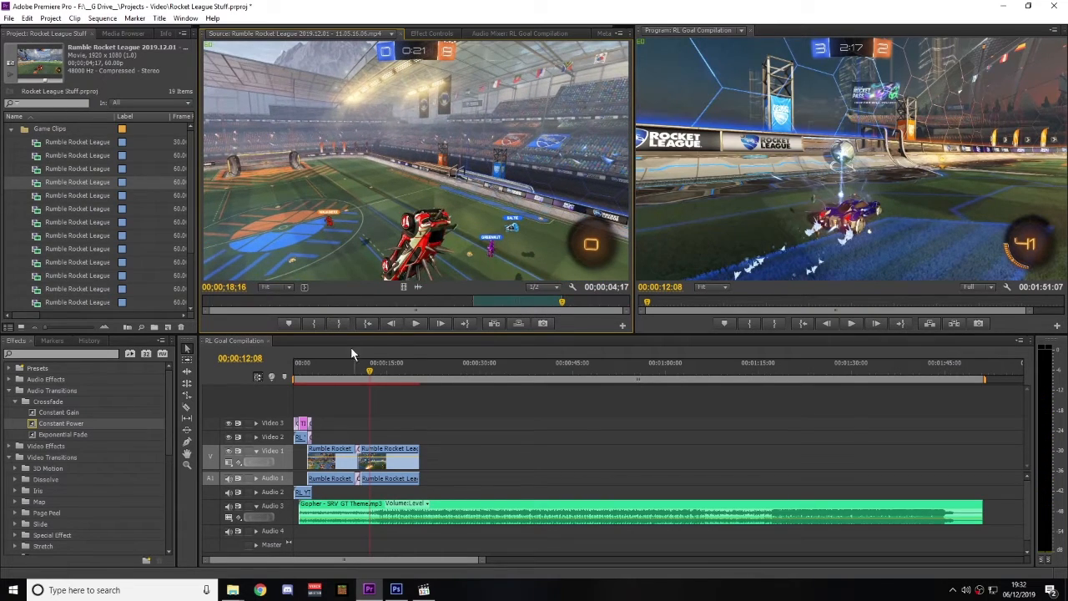
# - Place the marked third goal clip on Video 1 and Audio 1, directly against the end of the second goal clip
pyautogui.moveTo(434, 167); pyautogui.dragTo(437, 461)
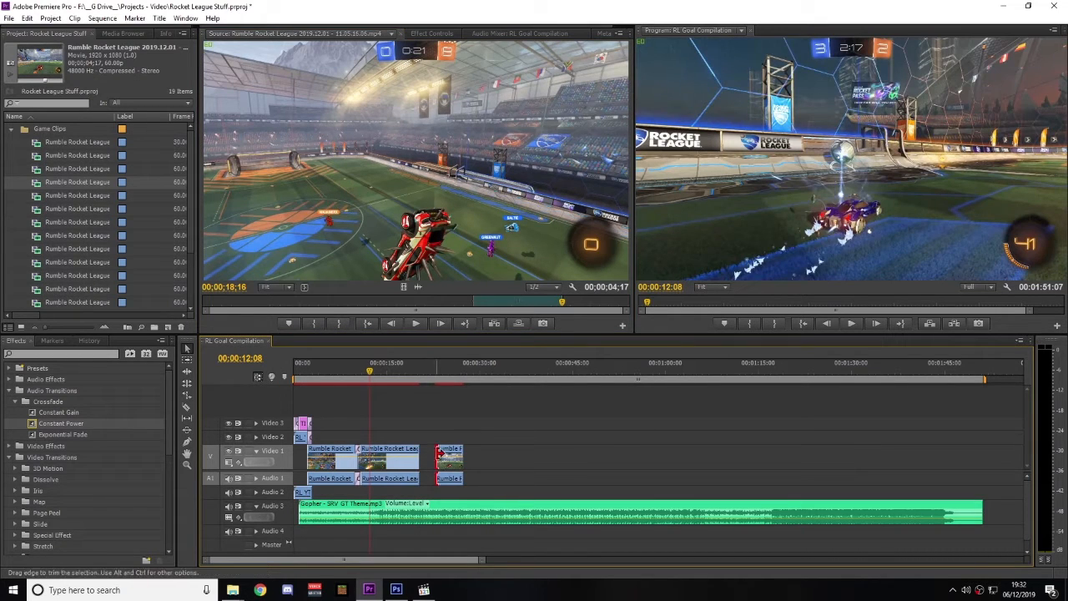
pyautogui.moveTo(438, 453)
pyautogui.mouseDown()
pyautogui.moveTo(435, 468)
pyautogui.moveTo(423, 467)
pyautogui.mouseUp()
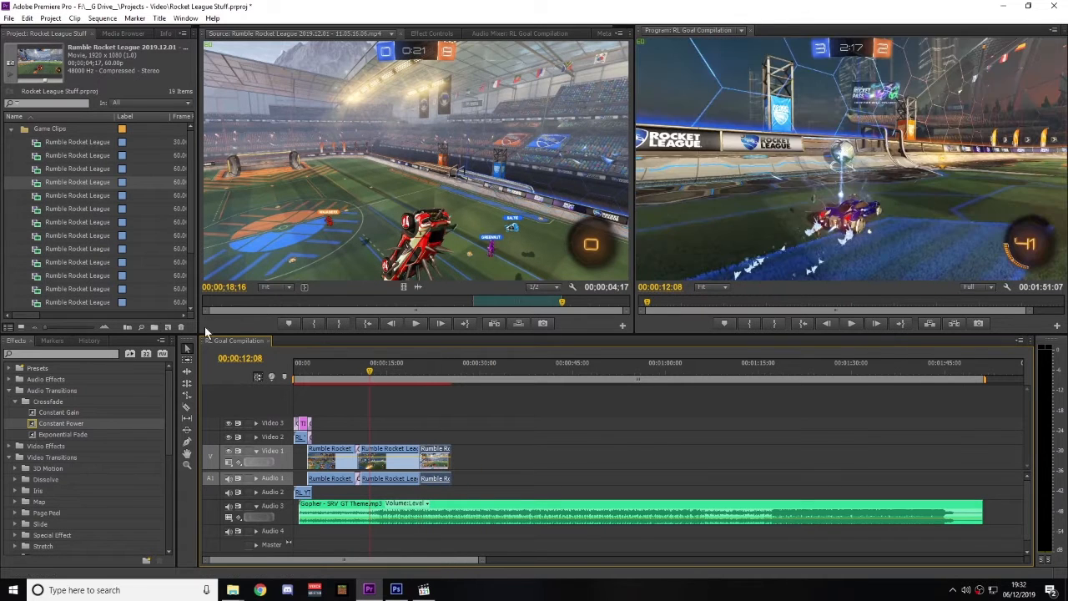
# - Join the second and third goal clips with a Constant Power crossfade and a Gradient Wipe of softness 10, previewing the result
pyautogui.moveTo(34, 427); pyautogui.dragTo(334, 480)
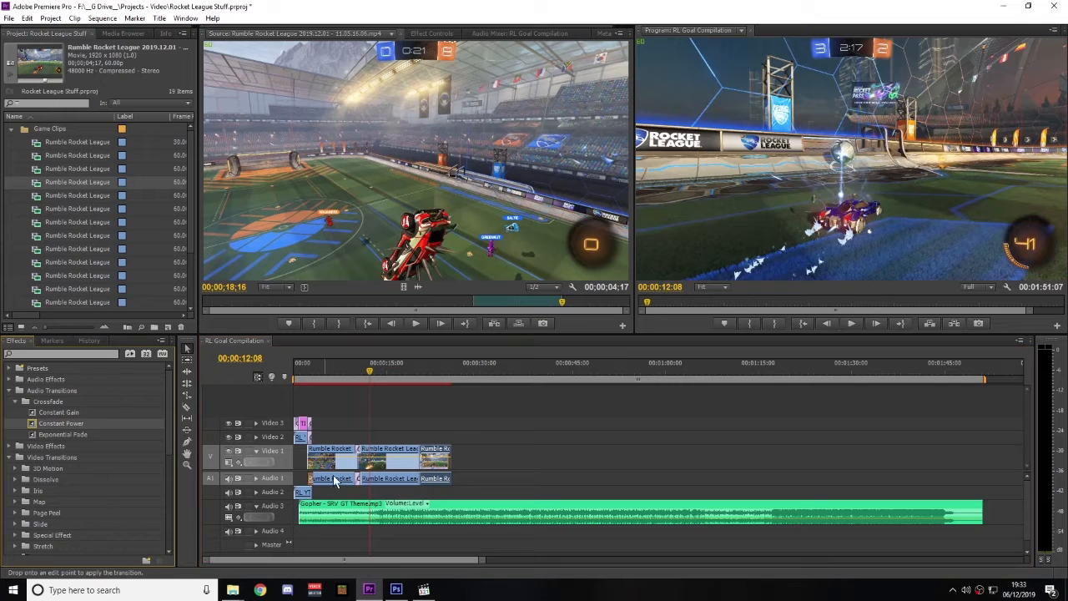
pyautogui.scroll(-5, 66, 477)
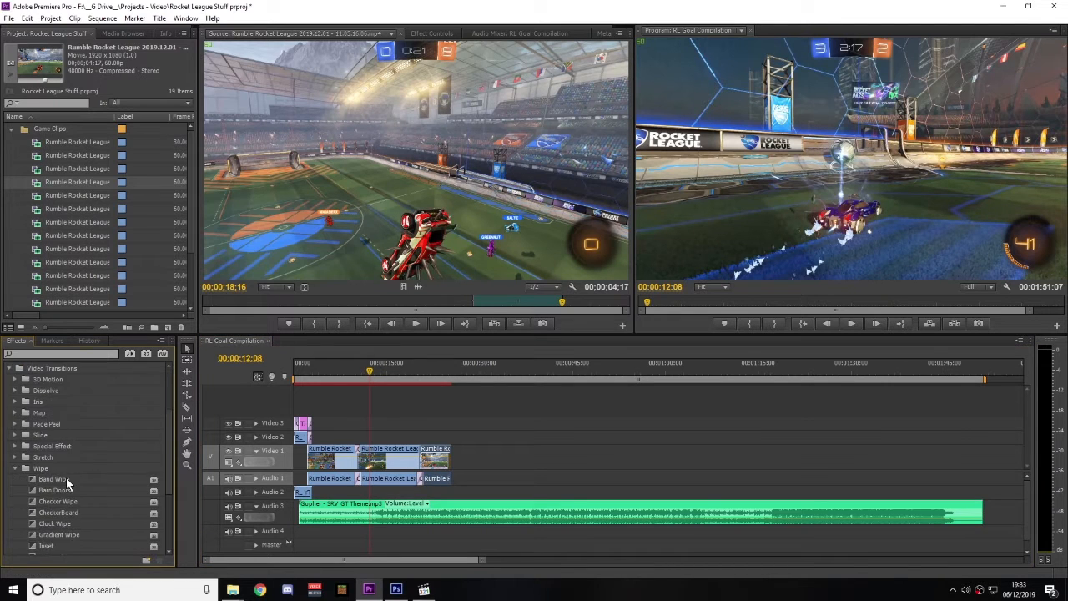
pyautogui.moveTo(34, 446); pyautogui.dragTo(421, 455)
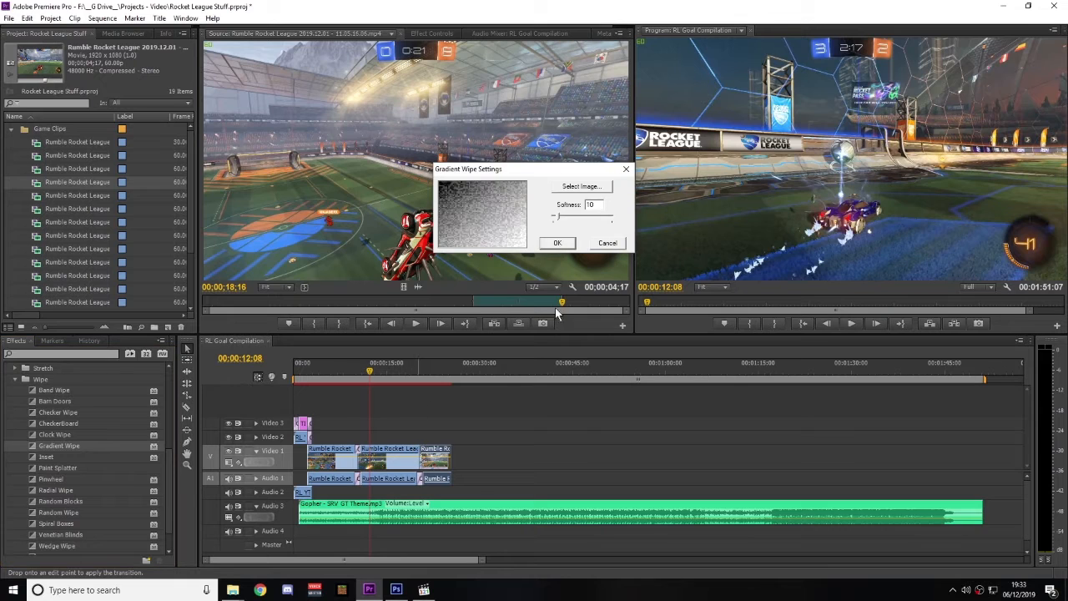
pyautogui.press('Return')
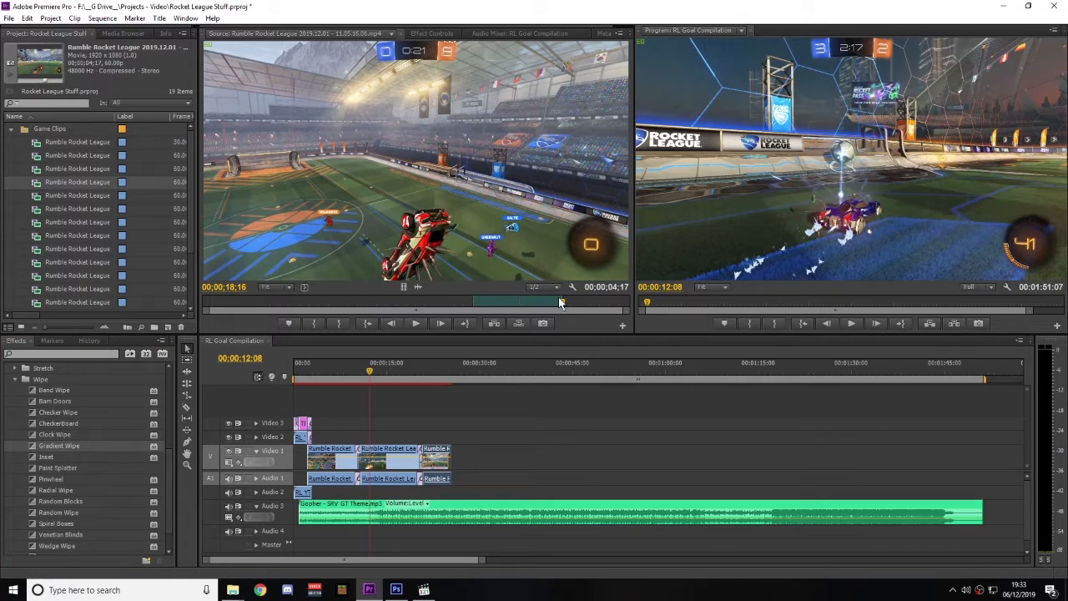
pyautogui.click(410, 364)
pyautogui.press('space')
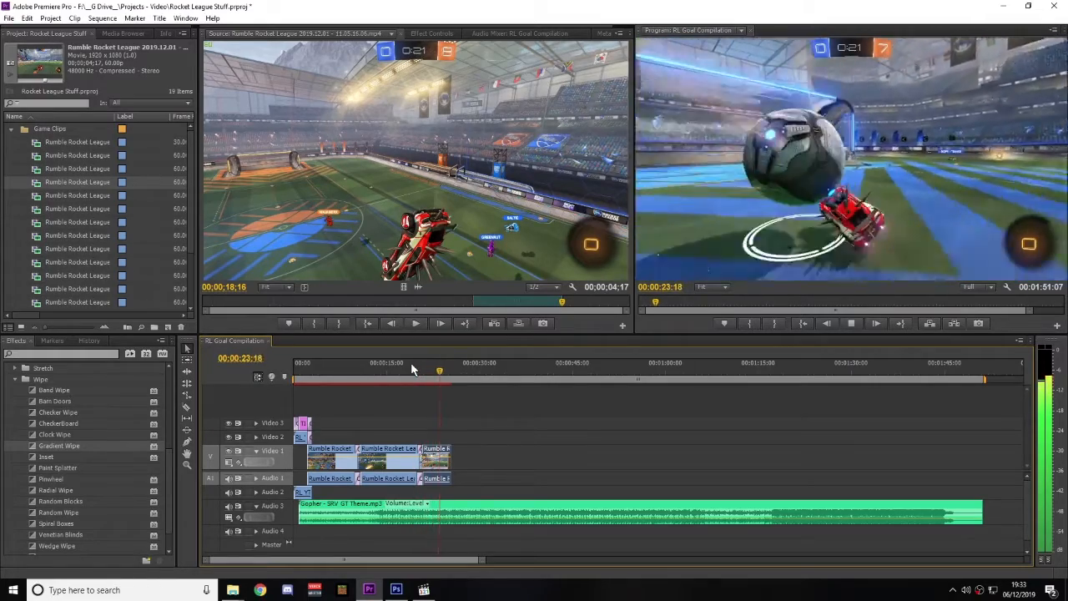
# - Open the 2019.12.01 - 11.06.43.07 game clip as source and mark its goal from 00;00;16;21 to 00;00;26;18
pyautogui.press('space')
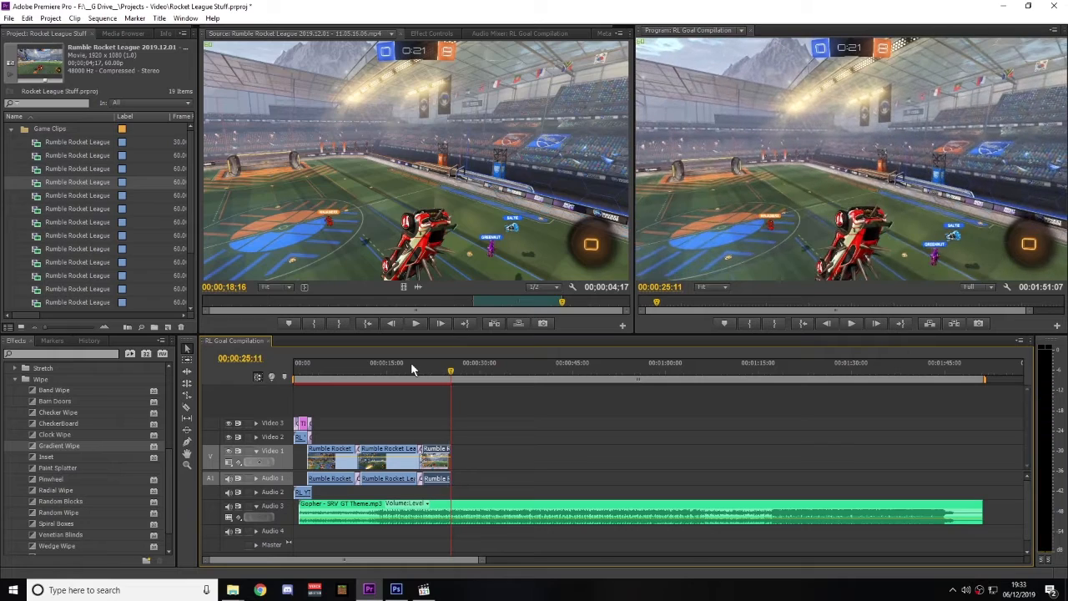
pyautogui.doubleClick(40, 197)
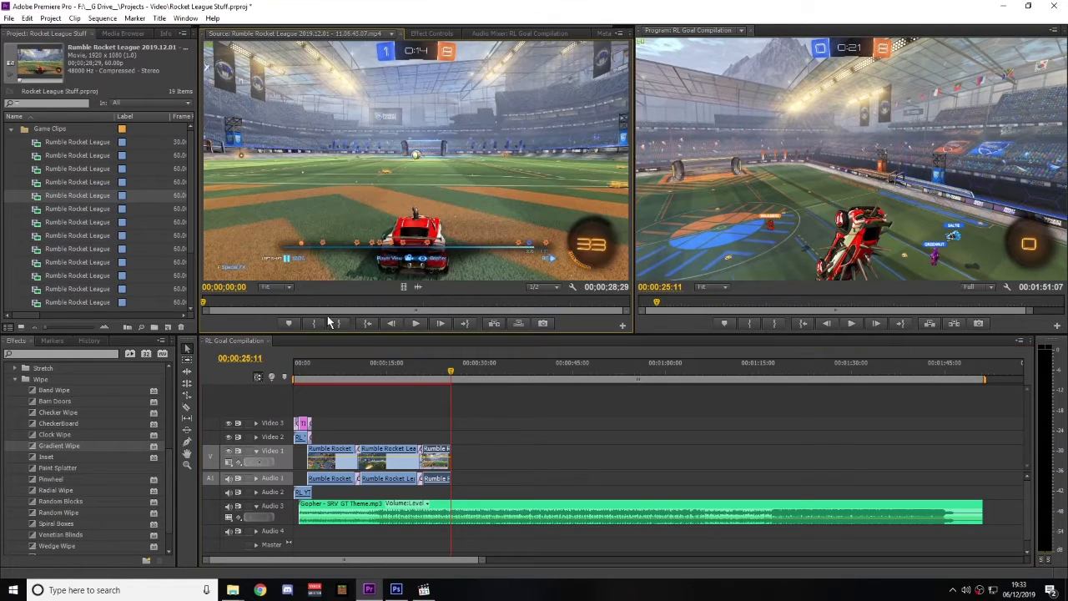
pyautogui.moveTo(371, 302); pyautogui.dragTo(449, 306)
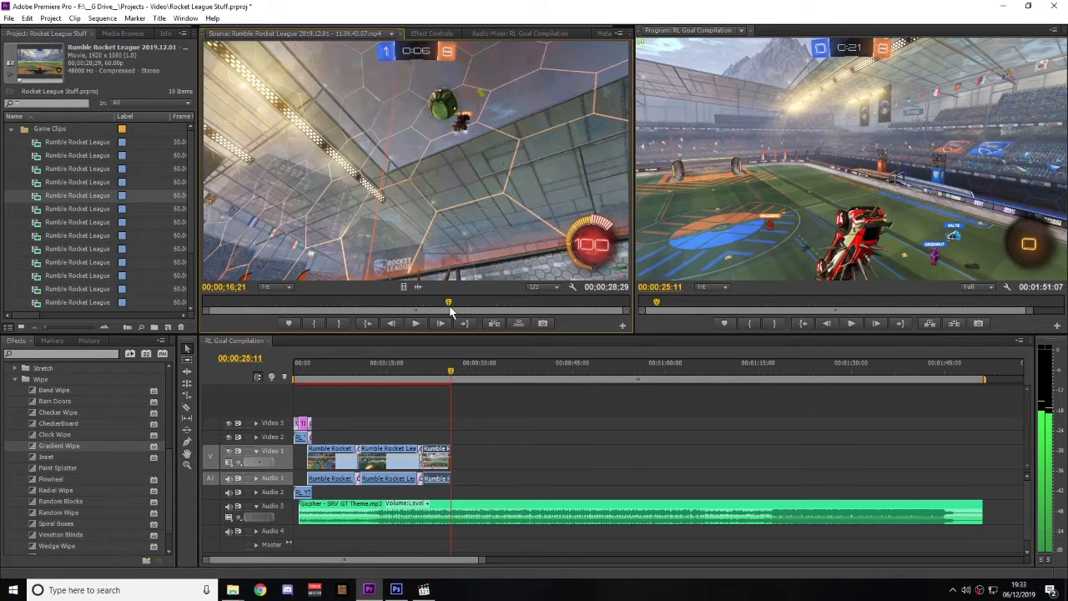
pyautogui.click(306, 328)
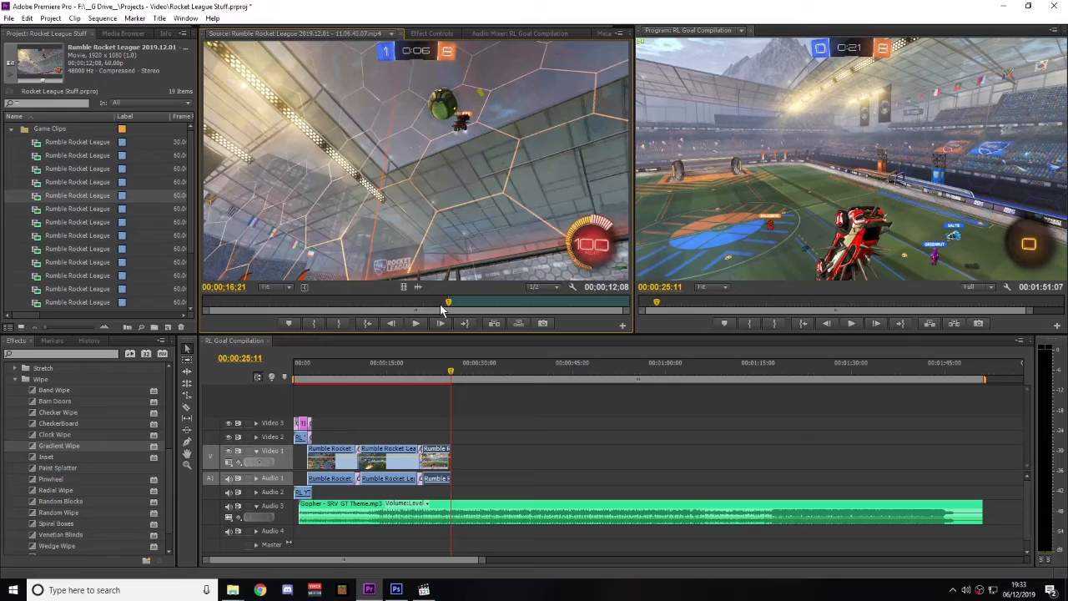
pyautogui.press('space')
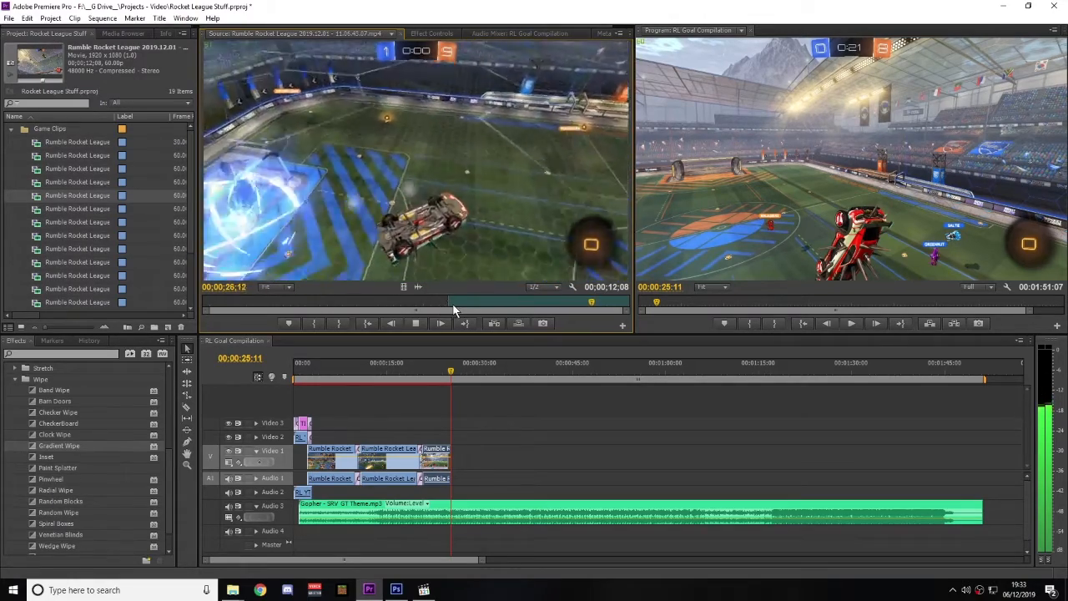
pyautogui.press('space')
pyautogui.click(340, 323)
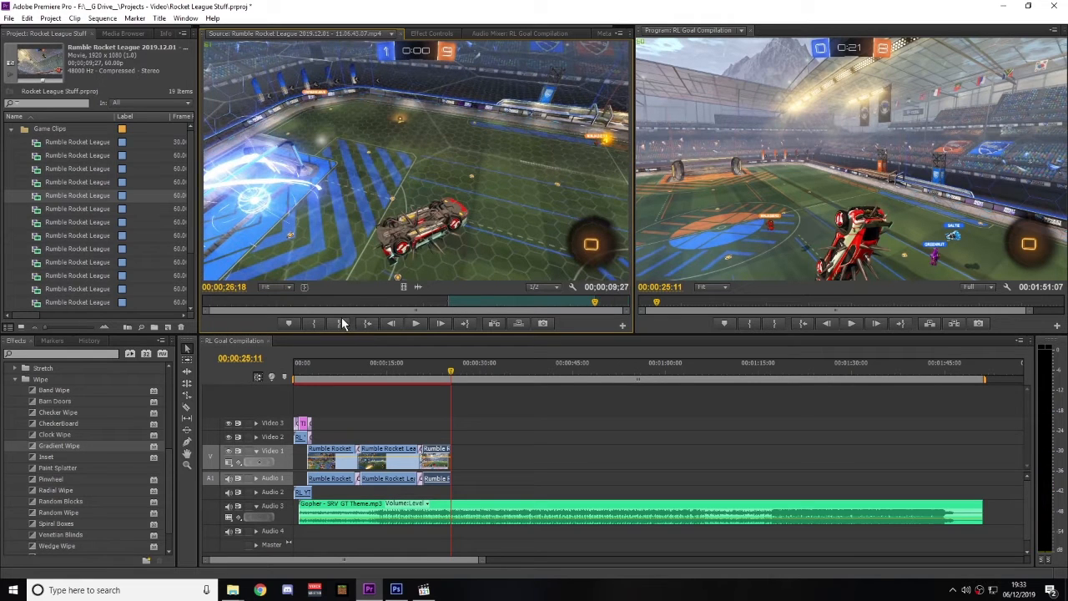
# - Place the marked goal directly against the end of the third goal clip and join them with a Gradient Wipe of softness 10
pyautogui.moveTo(475, 201); pyautogui.dragTo(481, 459)
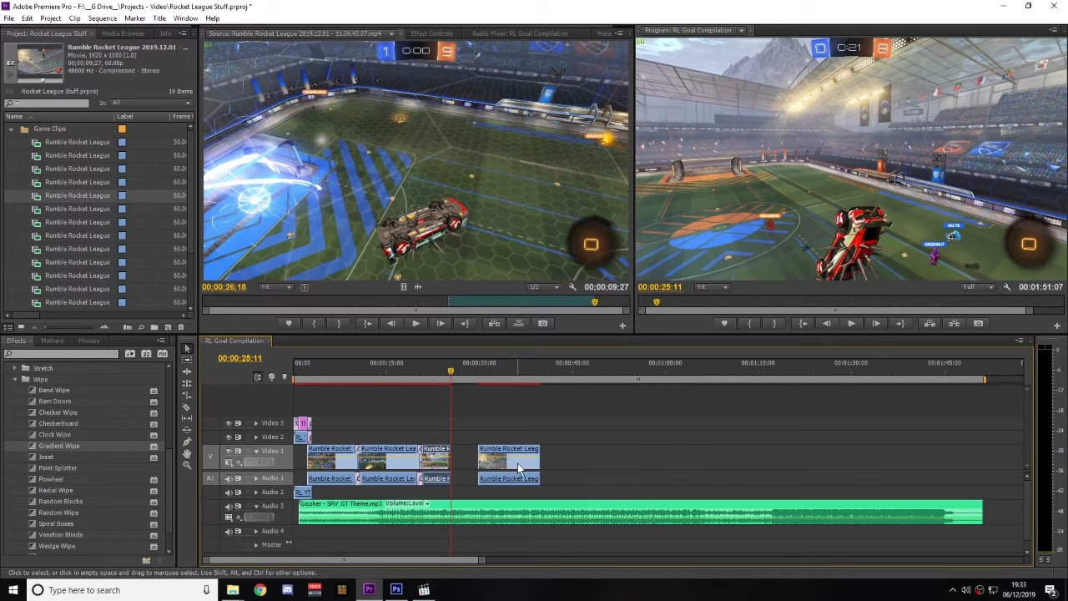
pyautogui.moveTo(517, 469); pyautogui.dragTo(490, 470)
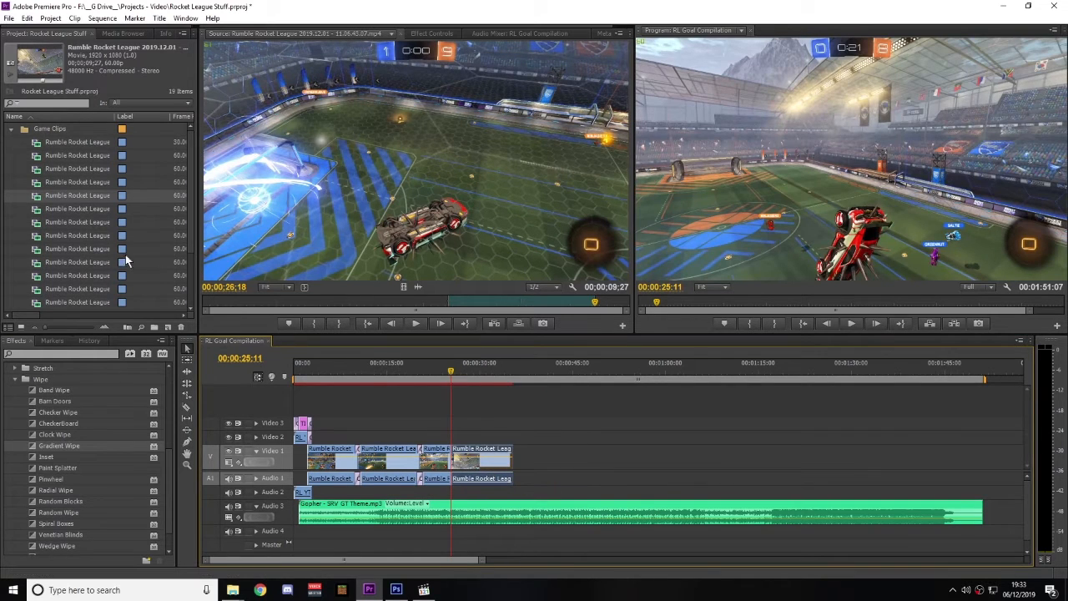
pyautogui.moveTo(35, 445); pyautogui.dragTo(152, 435)
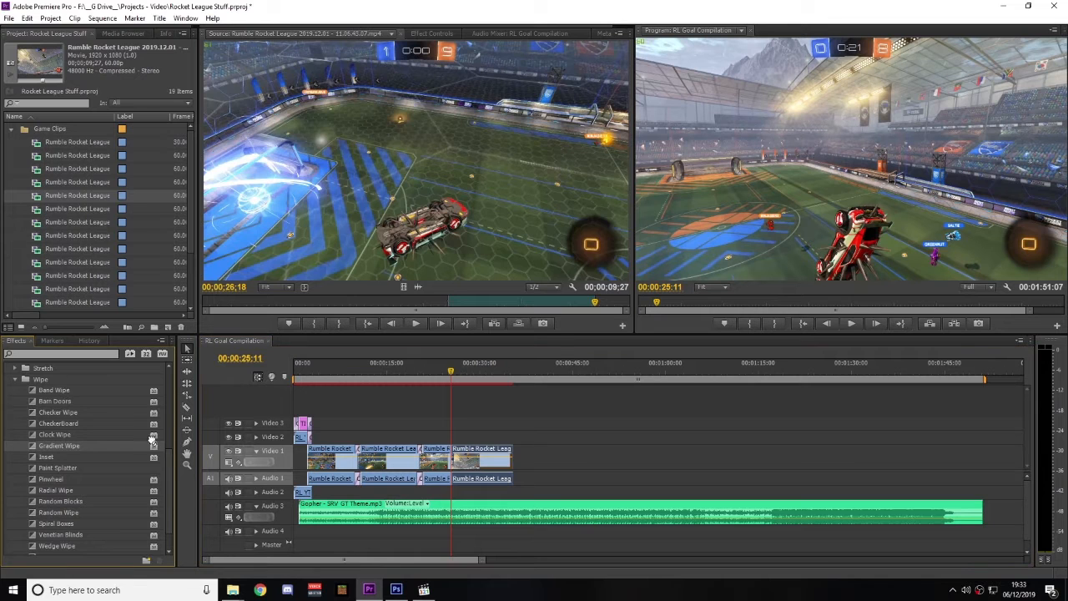
pyautogui.moveTo(461, 459); pyautogui.dragTo(452, 457)
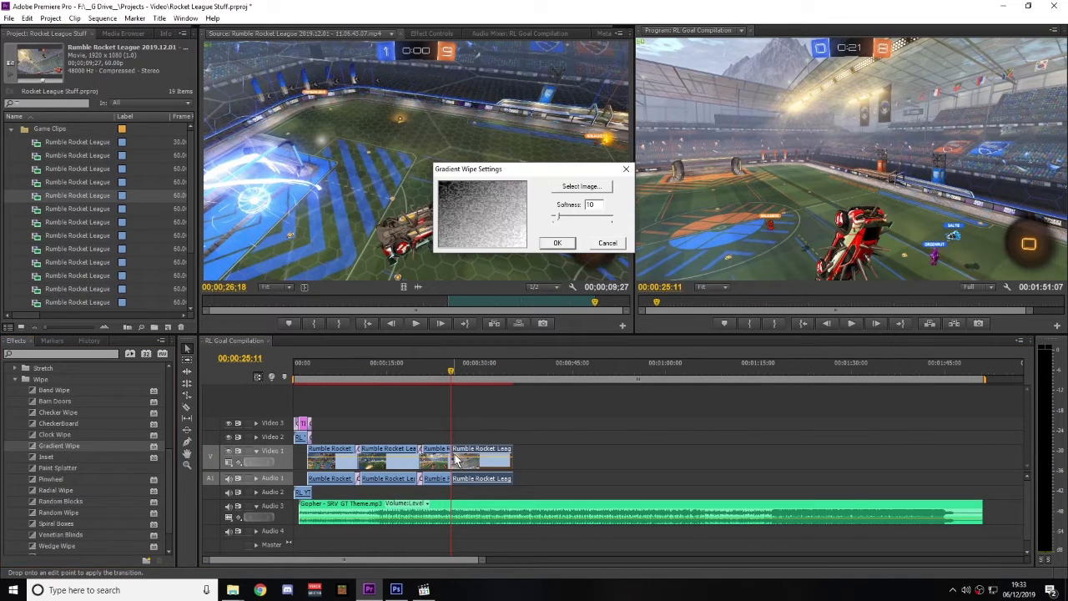
pyautogui.press('Return')
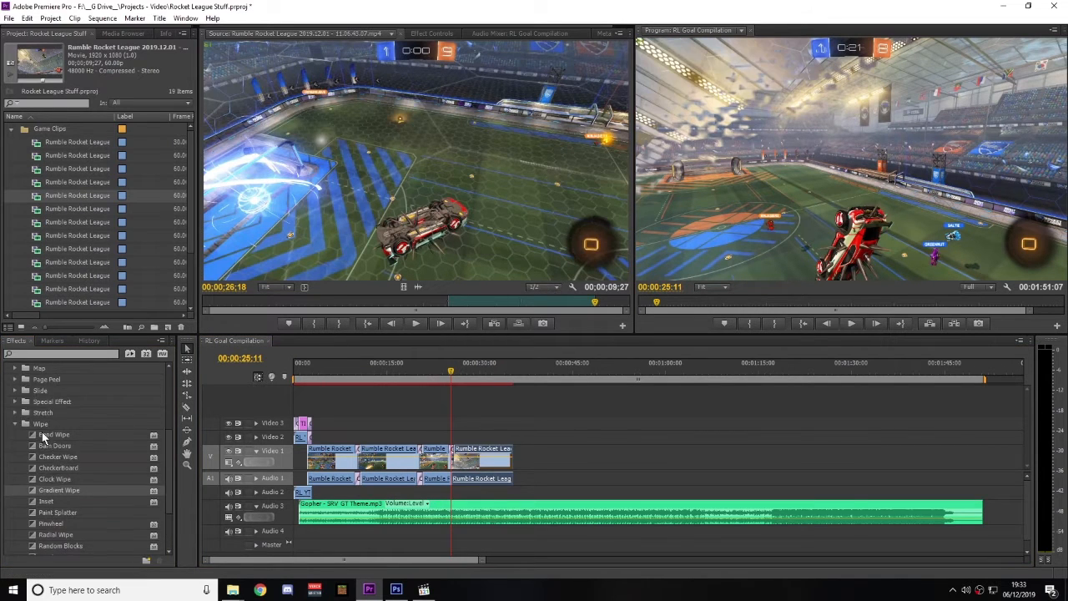
# - Apply a Constant Power crossfade between the third and fourth goal clips on Audio 1
pyautogui.scroll(5, 41, 432)
pyautogui.click(34, 425)
pyautogui.moveTo(34, 427); pyautogui.dragTo(388, 468)
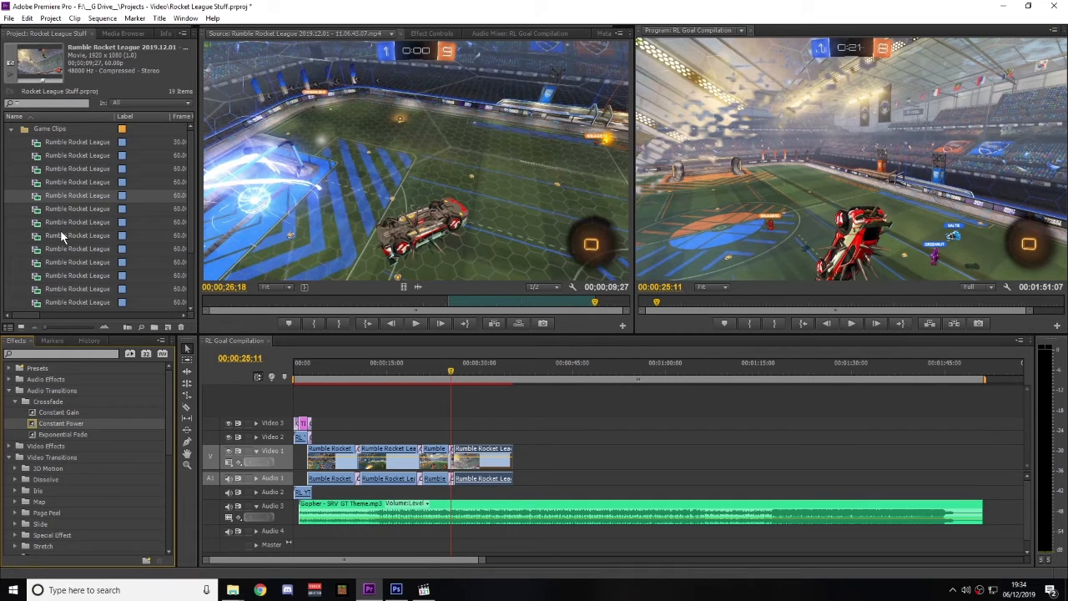
# - Open the 2019.12.03 - 09.50.06.04 game clip as source and set its in point at 00;00;06;24
pyautogui.doubleClick(33, 209)
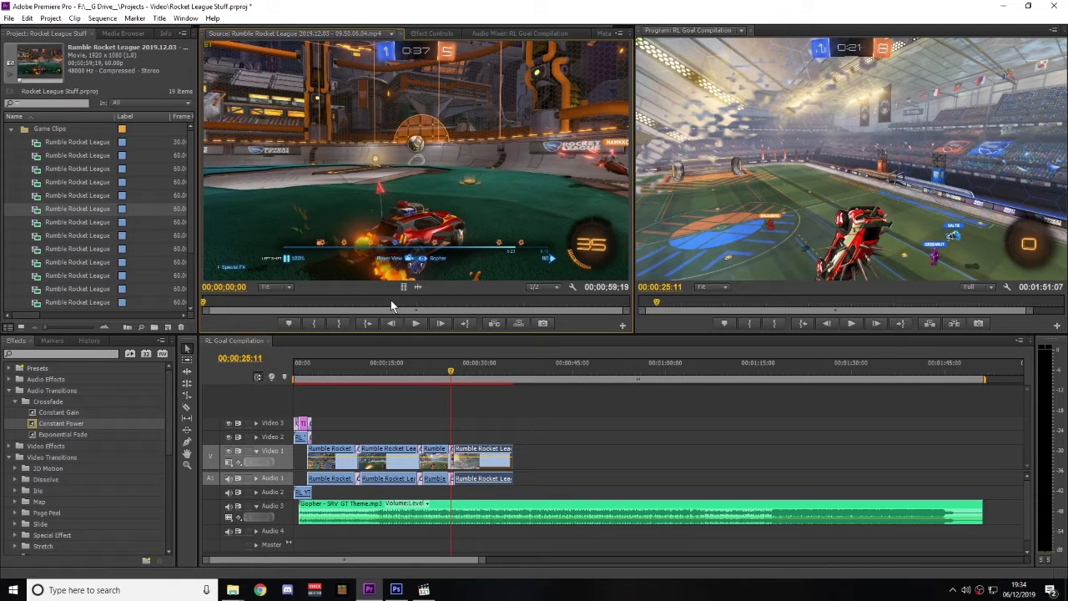
pyautogui.moveTo(401, 301); pyautogui.dragTo(259, 303)
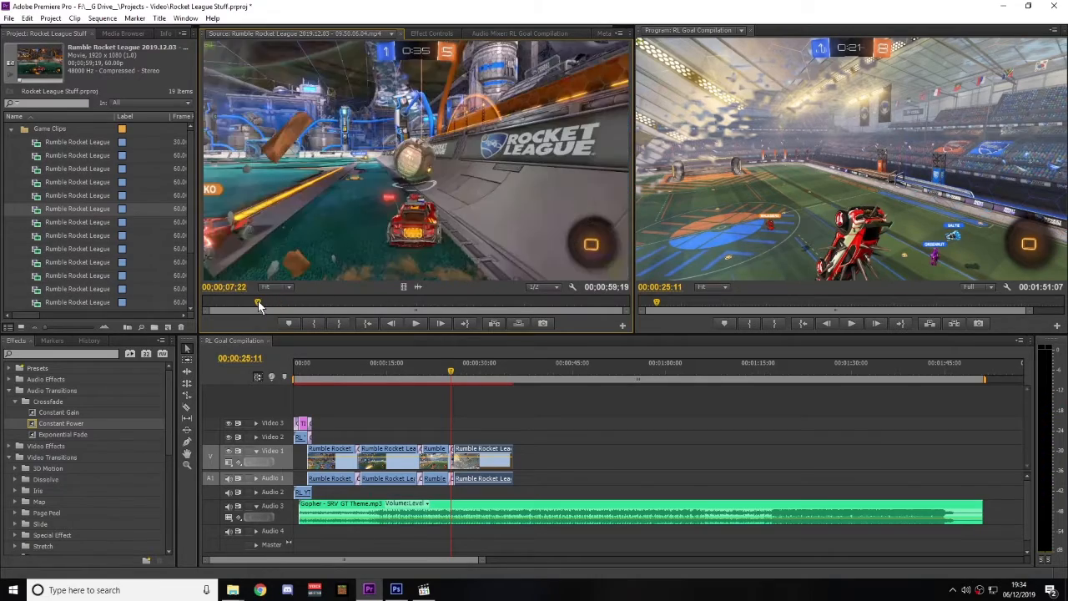
pyautogui.press('space')
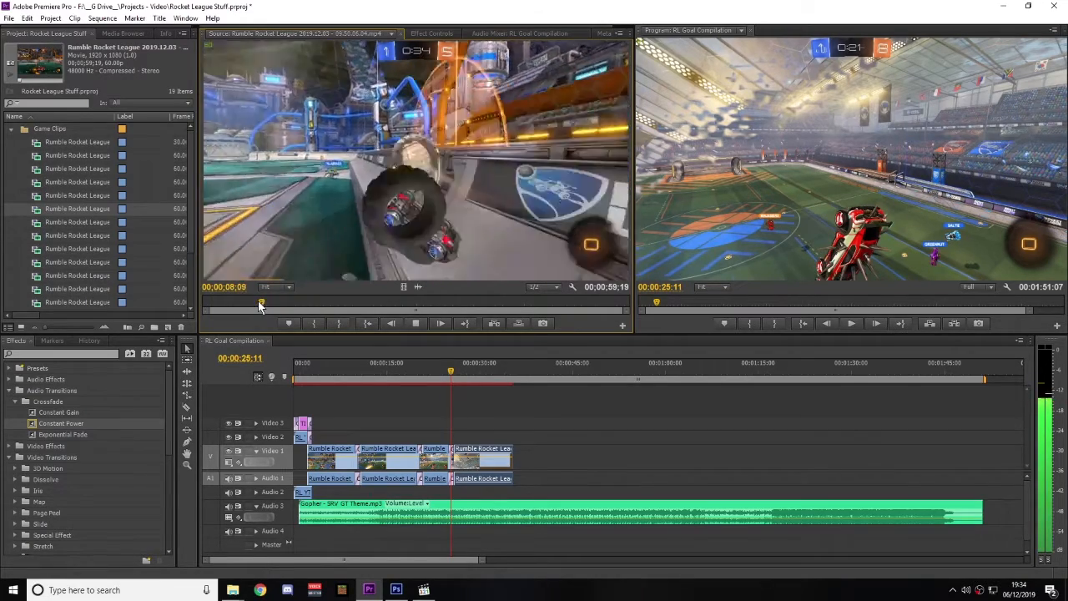
pyautogui.click(258, 305)
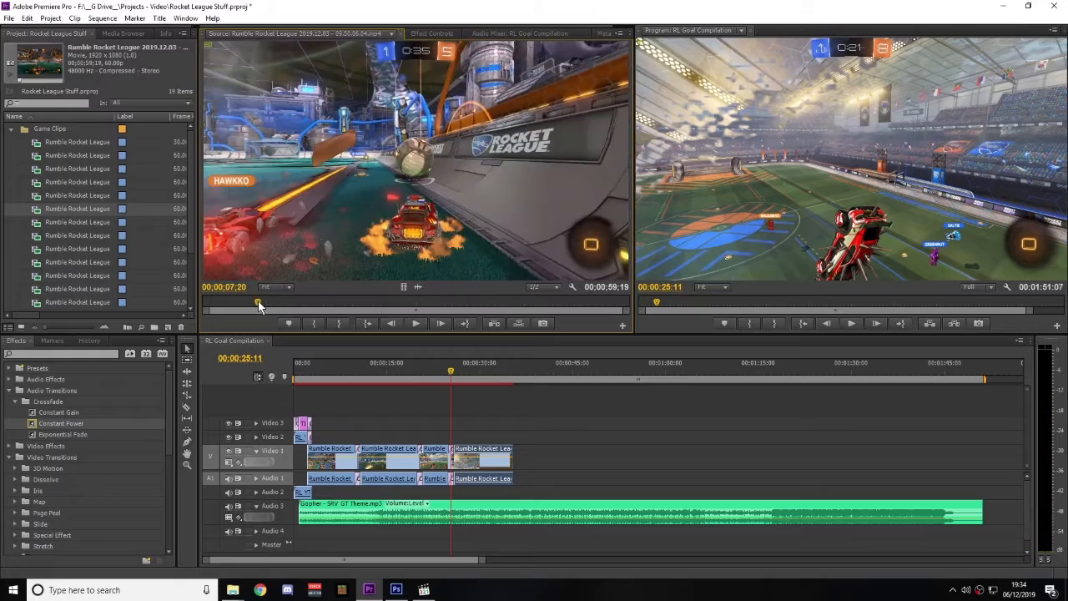
pyautogui.press('space')
pyautogui.press('space')
pyautogui.click(247, 303)
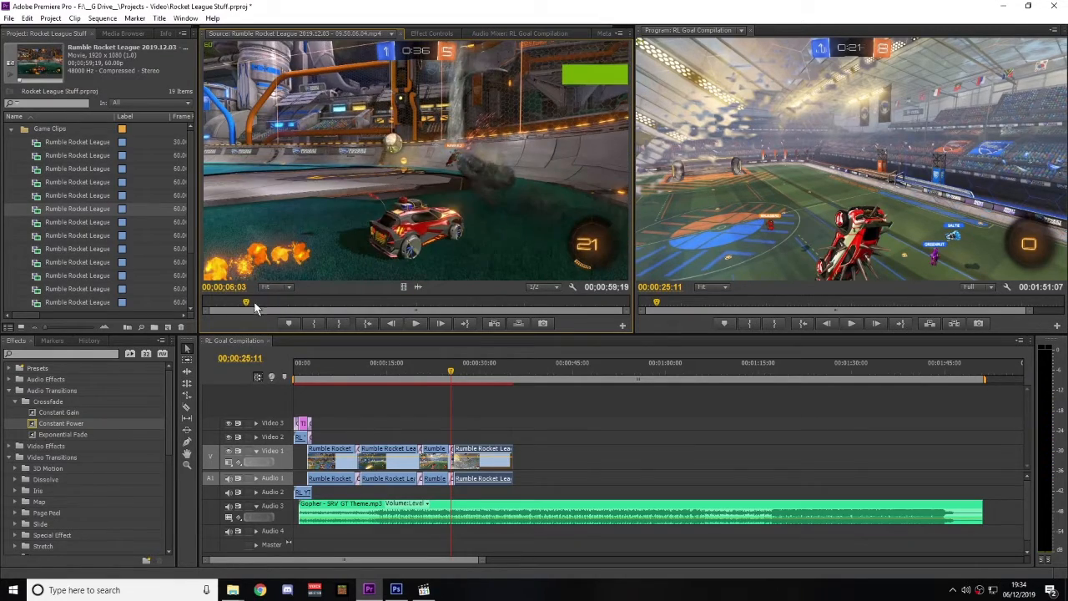
pyautogui.click(253, 301)
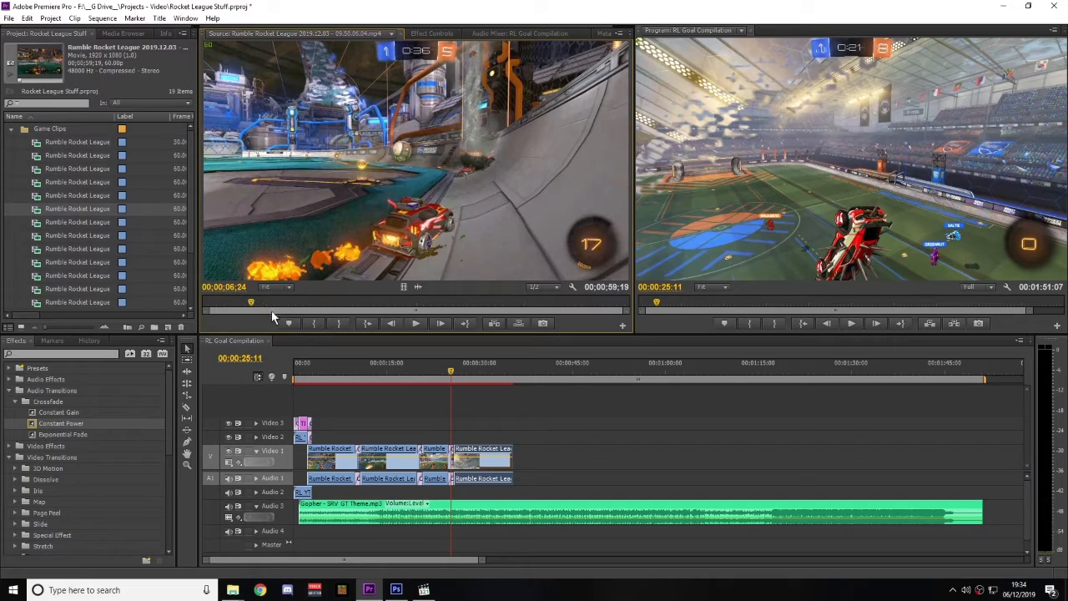
pyautogui.click(312, 325)
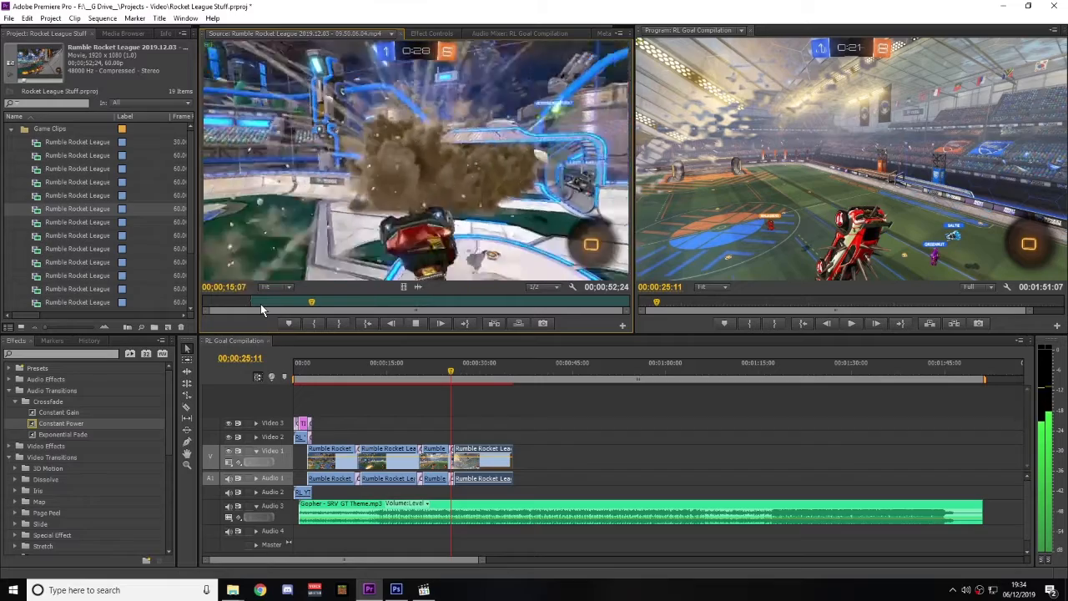
# - Set the source out point at 00;00;16;12 and place the marked goal on Video 1 and Audio 1, a short gap after the fourth clip
pyautogui.press('space')
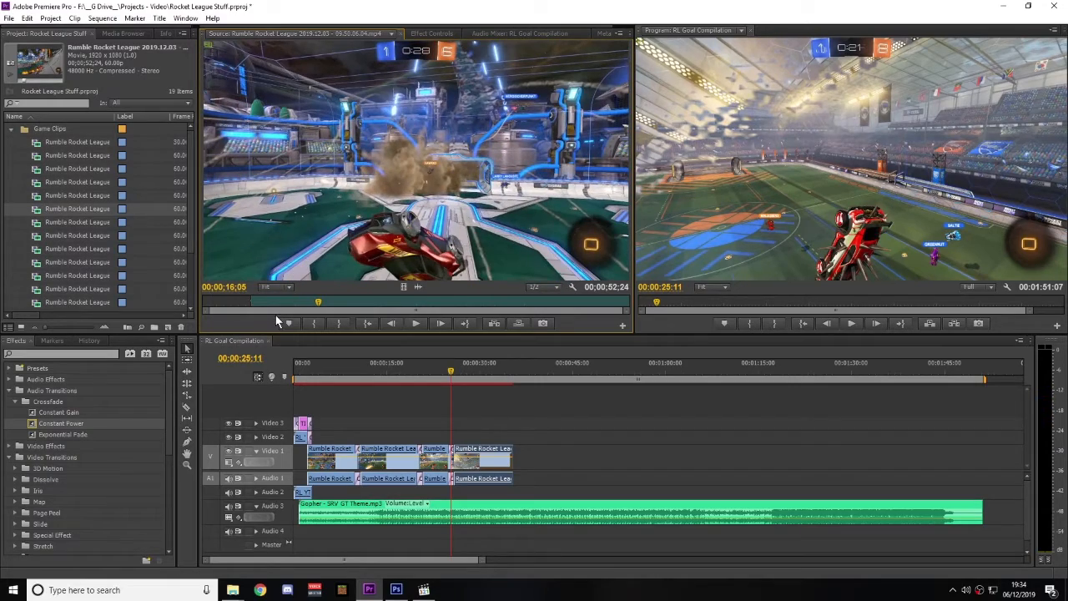
pyautogui.press('Right')
pyautogui.press('Right')
pyautogui.press('Right')
pyautogui.press('Right')
pyautogui.press('Right')
pyautogui.press('Right')
pyautogui.press('Right')
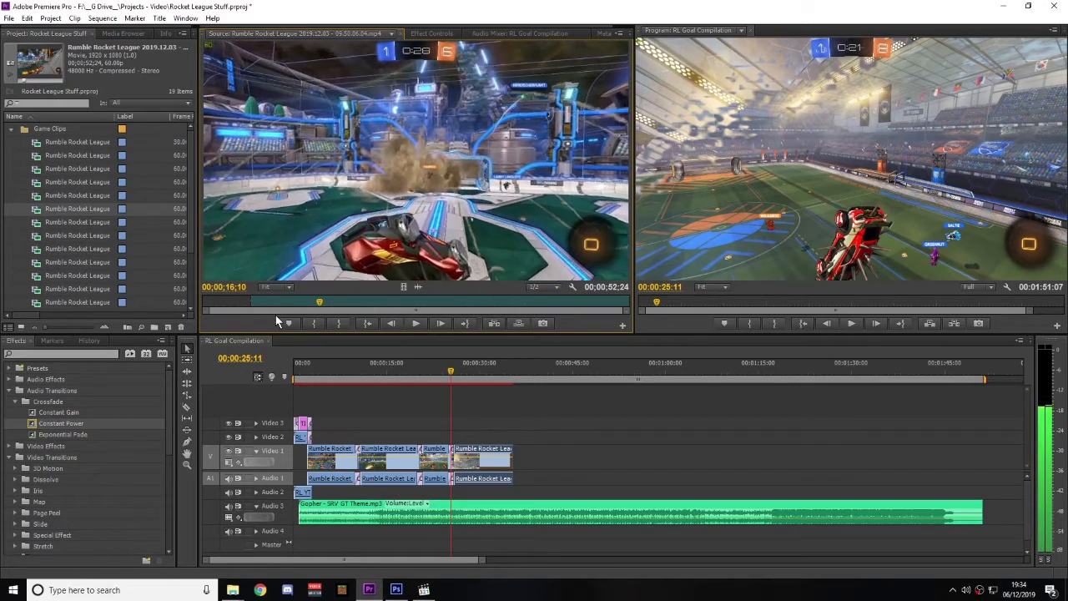
pyautogui.click(338, 323)
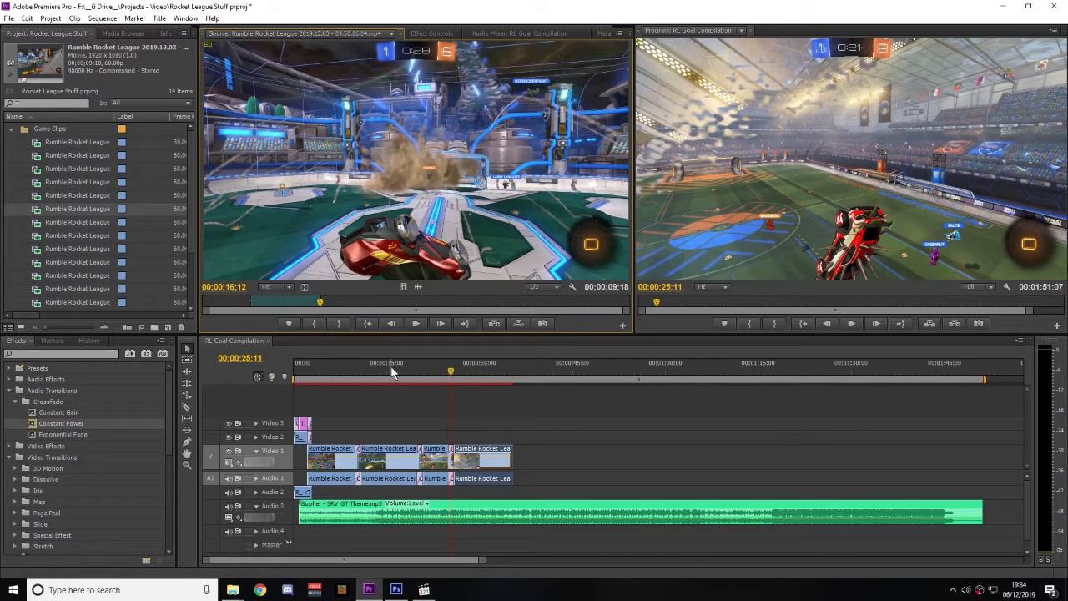
pyautogui.moveTo(498, 353); pyautogui.dragTo(534, 454)
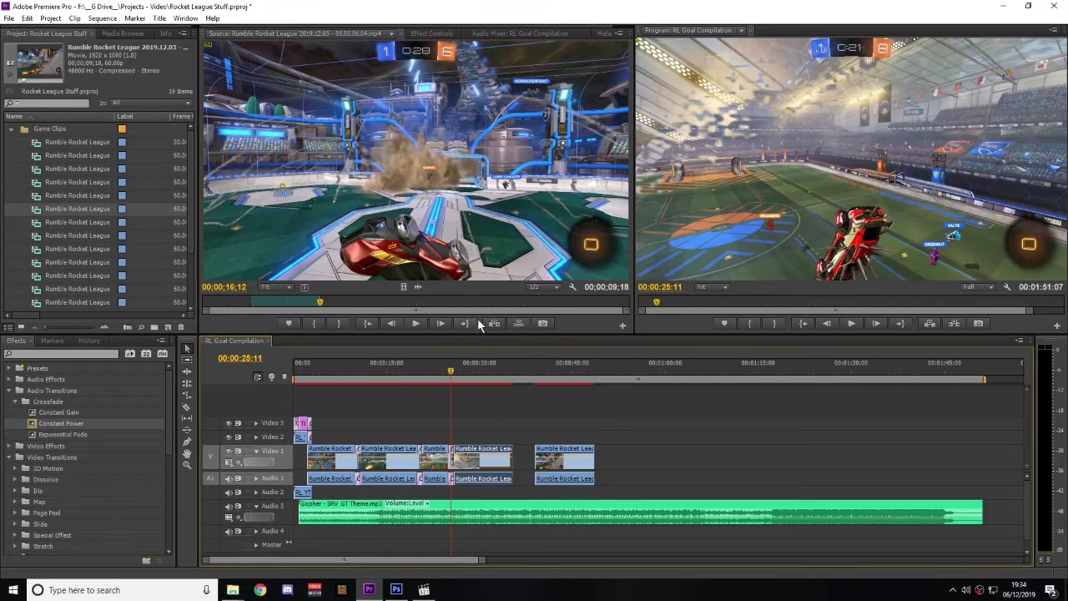
# - Find the replay of the goal further along the same source clip and set a new in point at 00;00;31;08
pyautogui.click(453, 302)
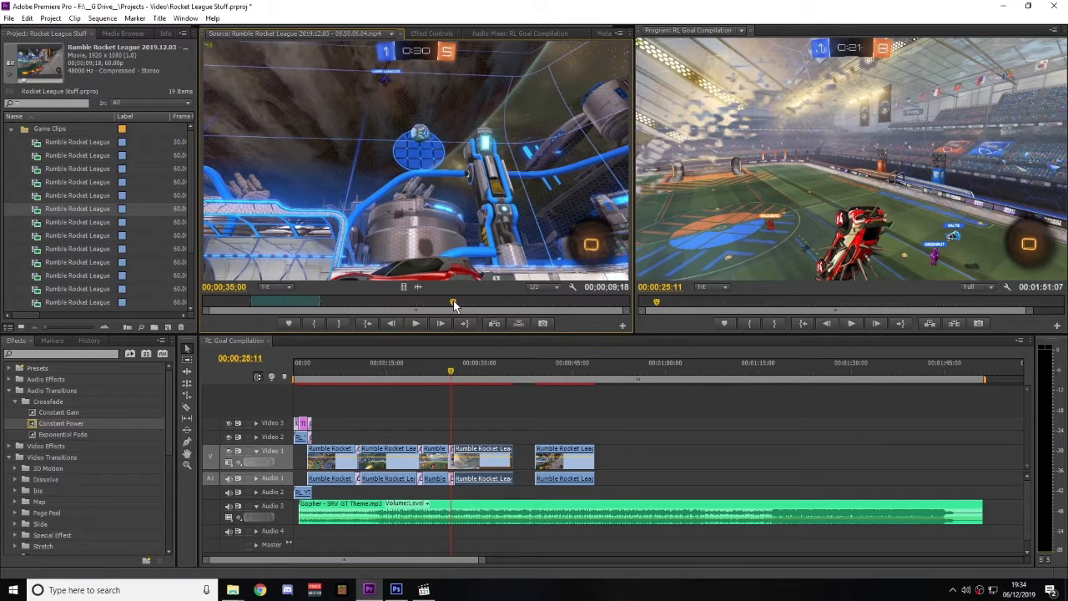
pyautogui.press('Left')
pyautogui.press('Left')
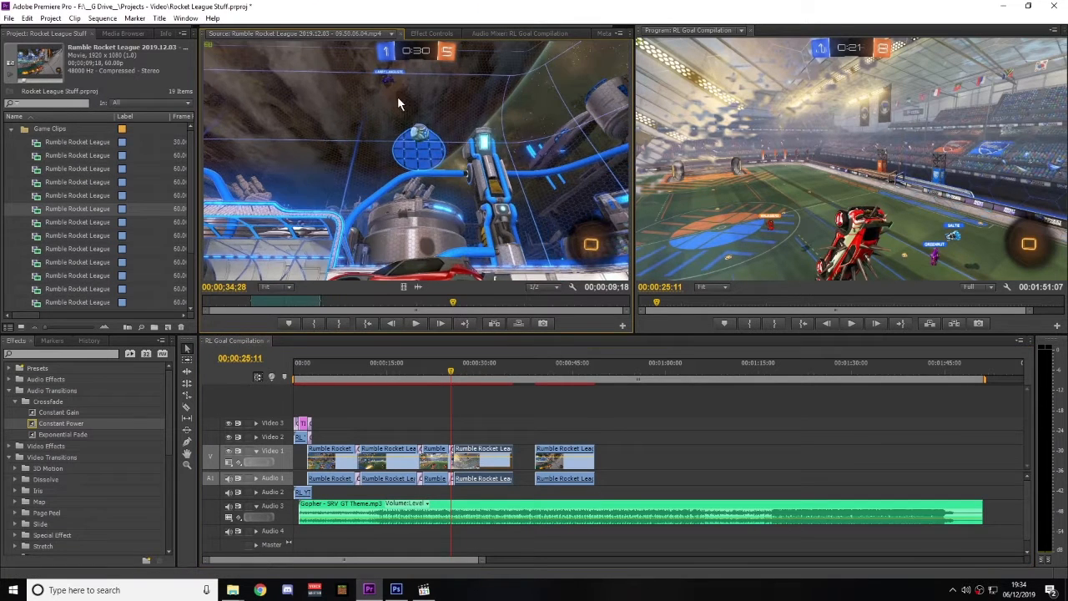
pyautogui.click(396, 302)
pyautogui.moveTo(394, 306); pyautogui.dragTo(390, 306)
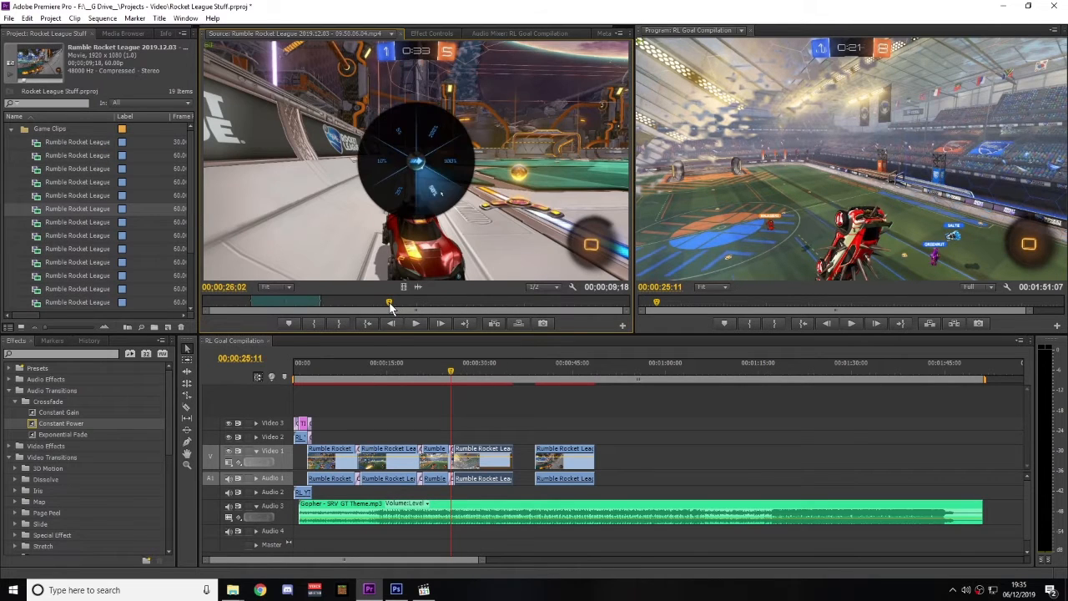
pyautogui.press('space')
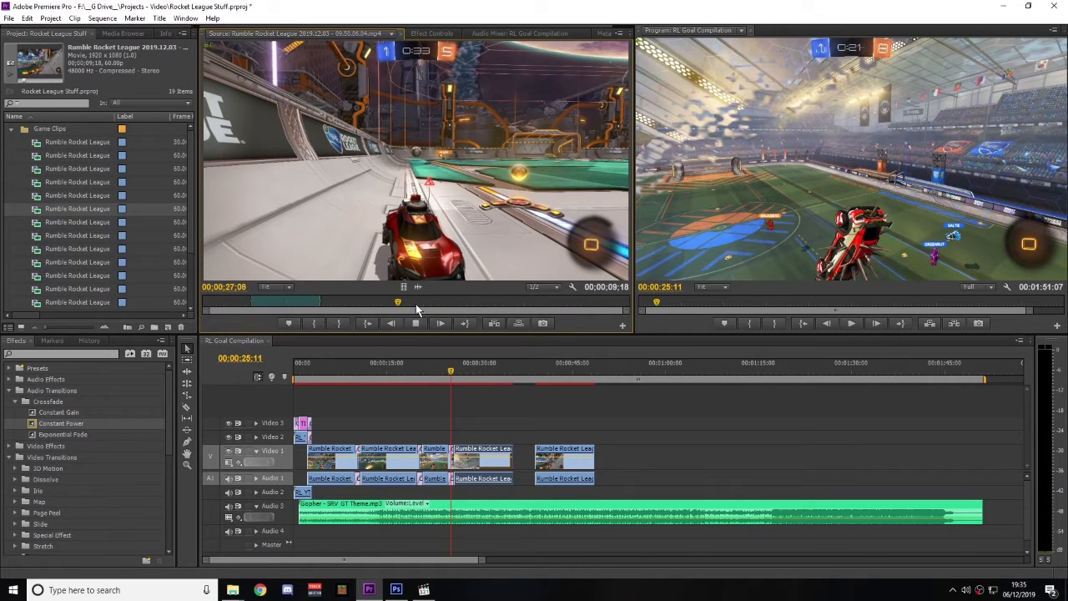
pyautogui.click(429, 304)
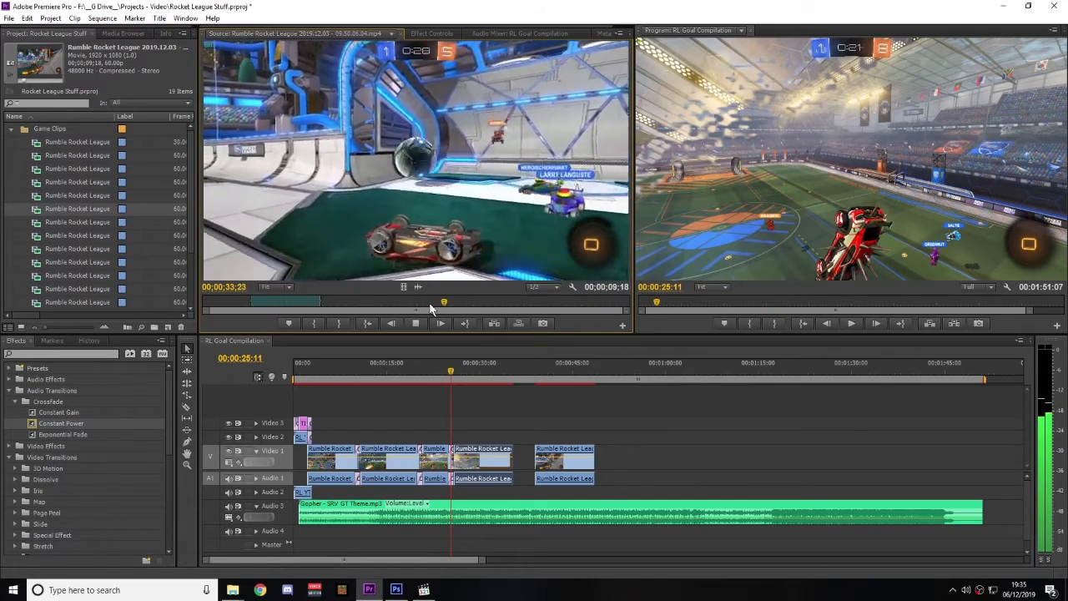
pyautogui.click(428, 305)
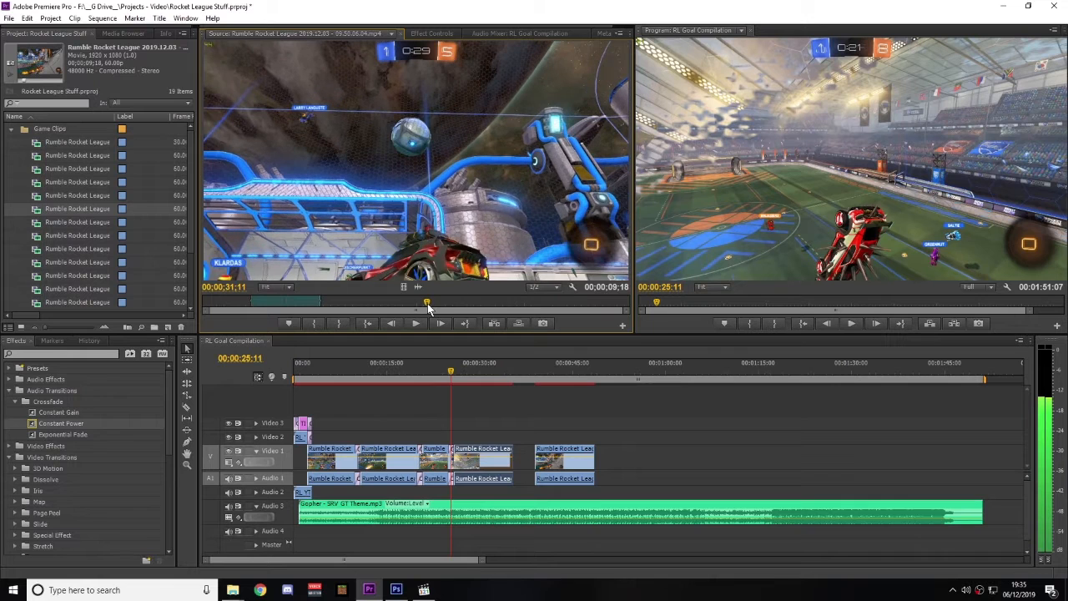
pyautogui.click(426, 306)
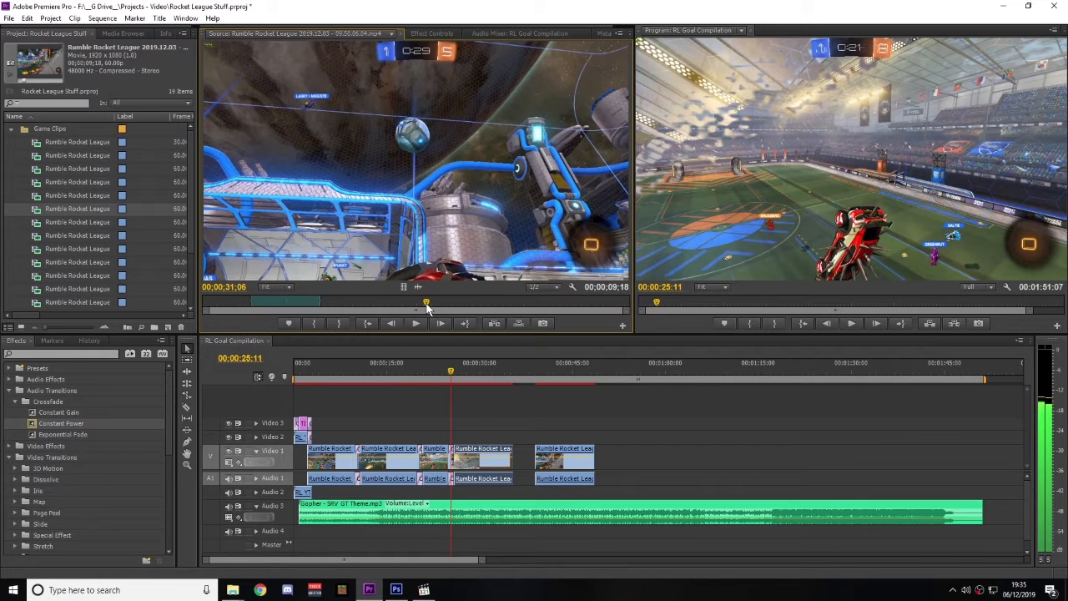
pyautogui.press('Right')
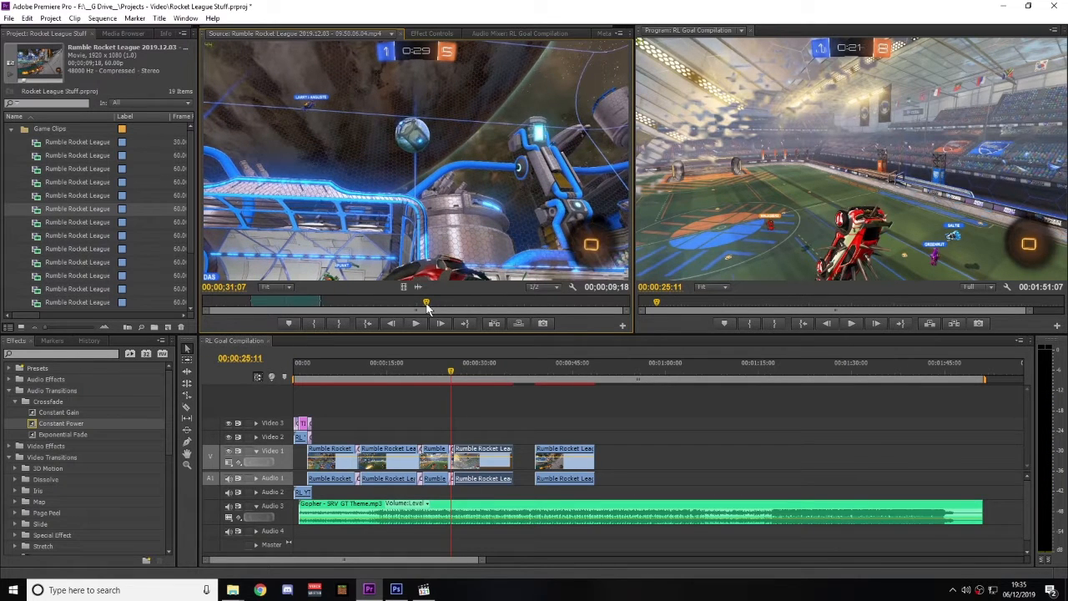
pyautogui.press('Right')
pyautogui.click(311, 324)
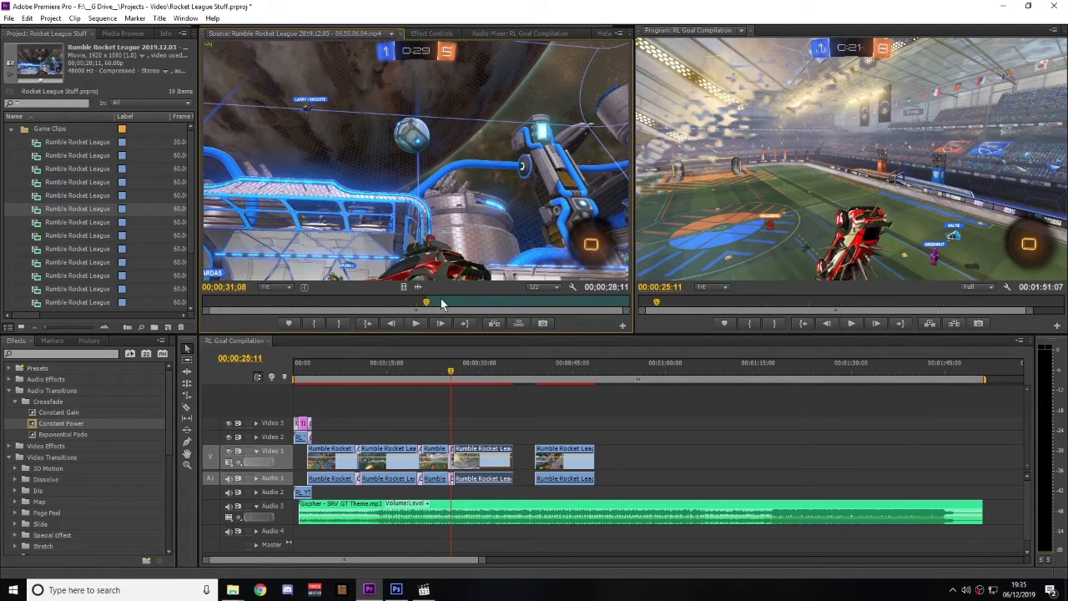
# - Set the replay section's out point at 00;00;39;02, at the flash of the goal explosion
pyautogui.moveTo(450, 302); pyautogui.dragTo(481, 305)
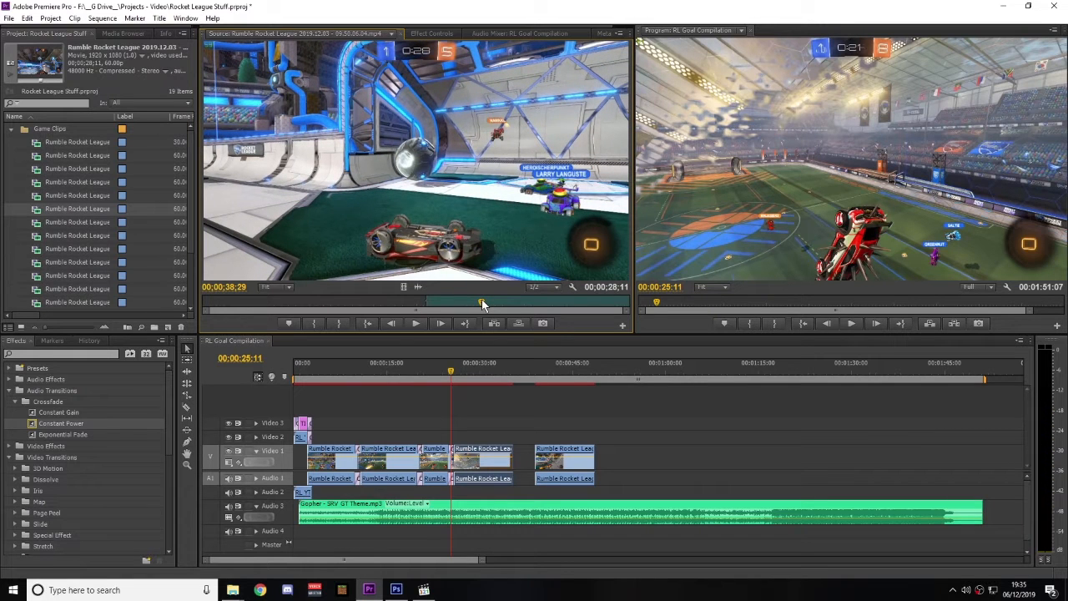
pyautogui.press('Right')
pyautogui.press('Right')
pyautogui.press('Right')
pyautogui.press('Right')
pyautogui.press('Right')
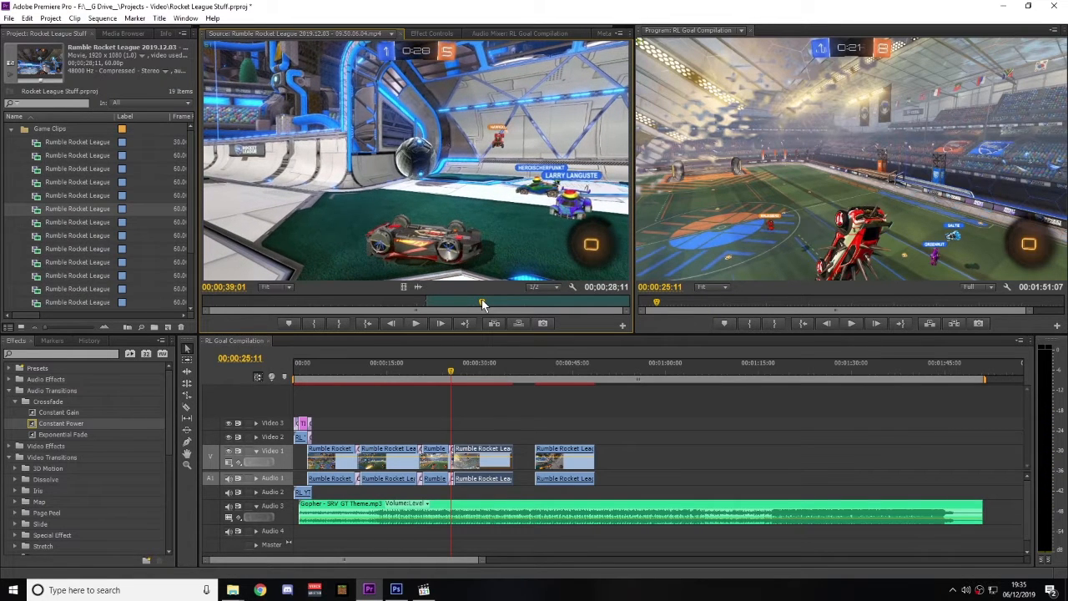
pyautogui.press('Right')
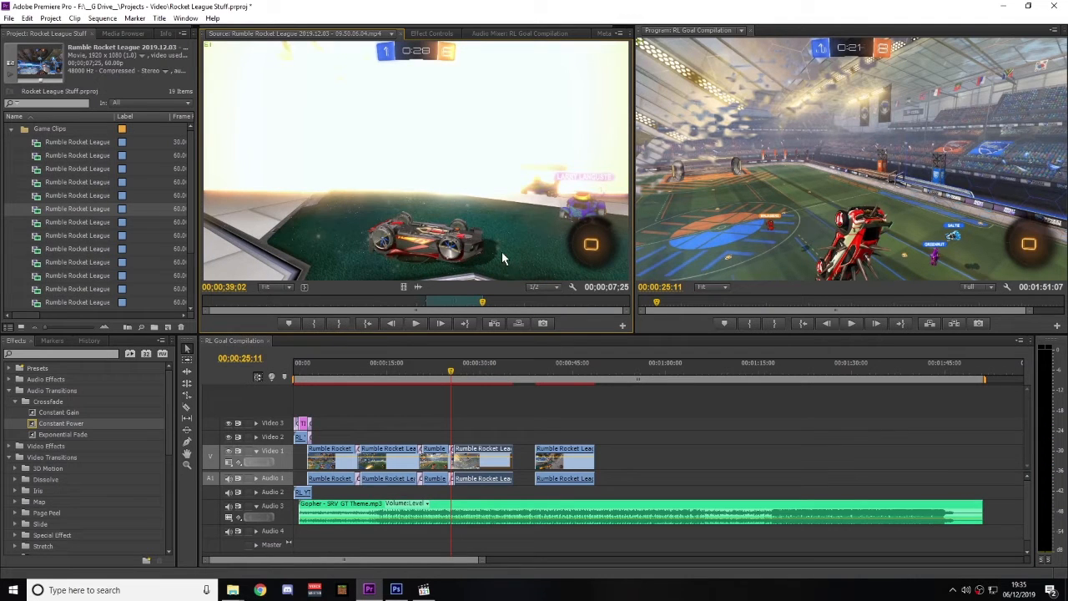
# - Place the marked replay on Video 1 and Audio 1 well after the goal clip, and split the goal clip at 00:00:45:17
pyautogui.moveTo(502, 251); pyautogui.dragTo(649, 454)
pyautogui.click(558, 364)
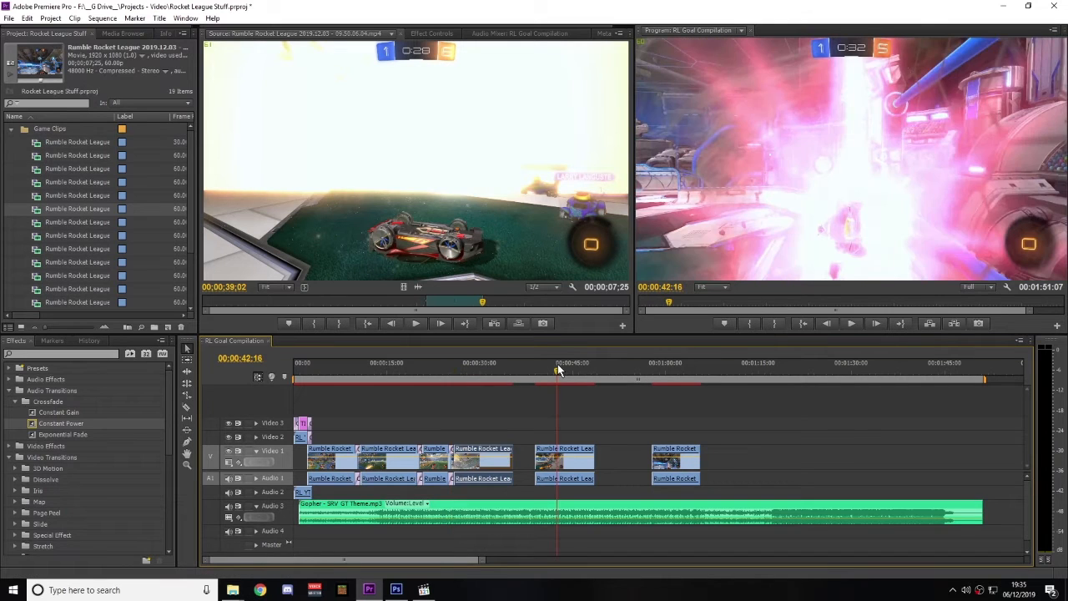
pyautogui.press('space')
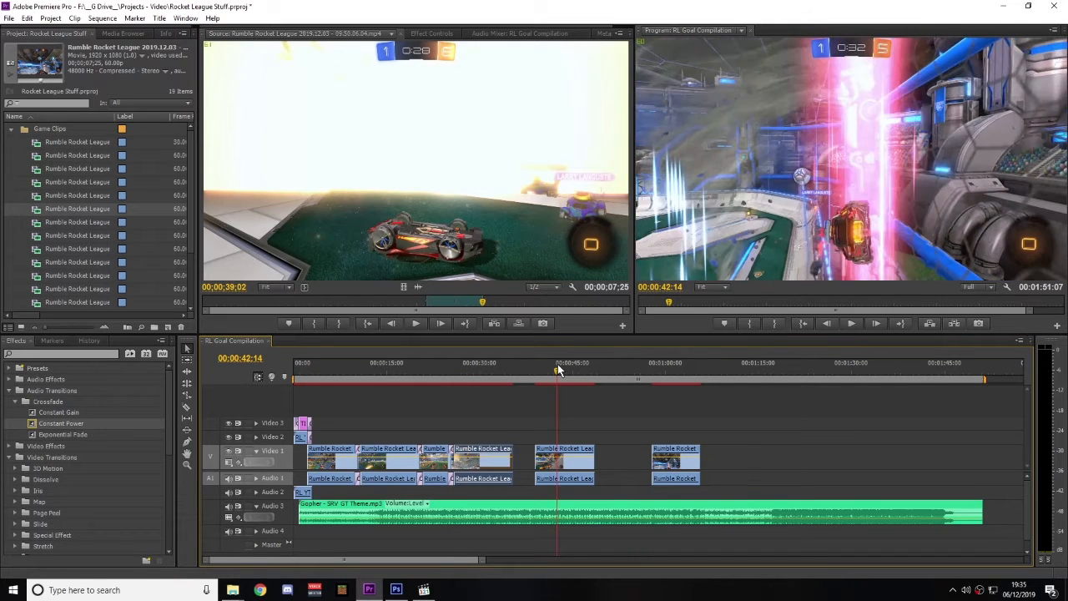
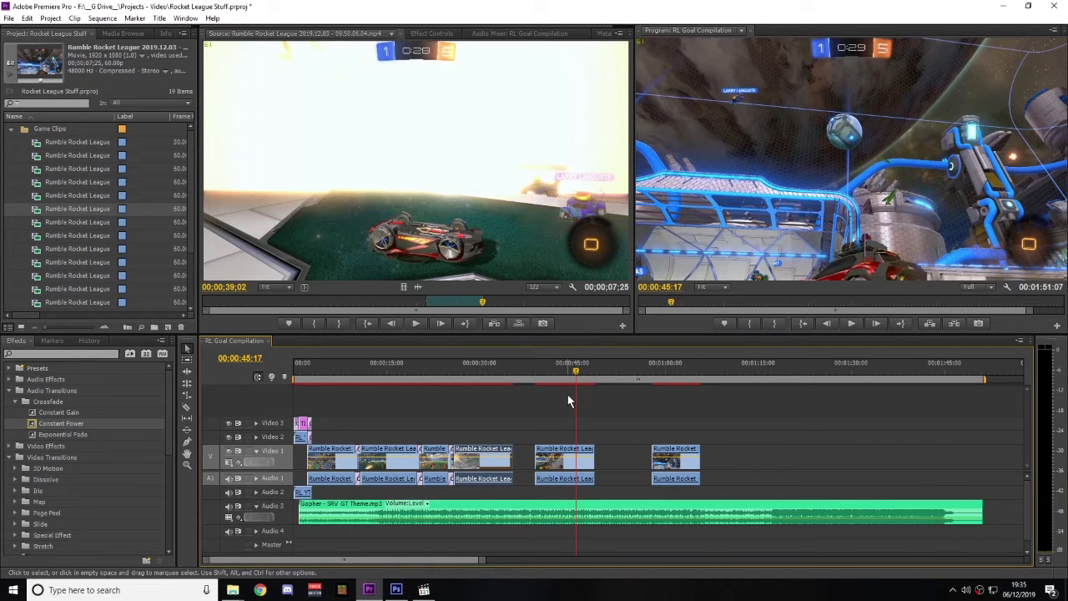
pyautogui.press('c')
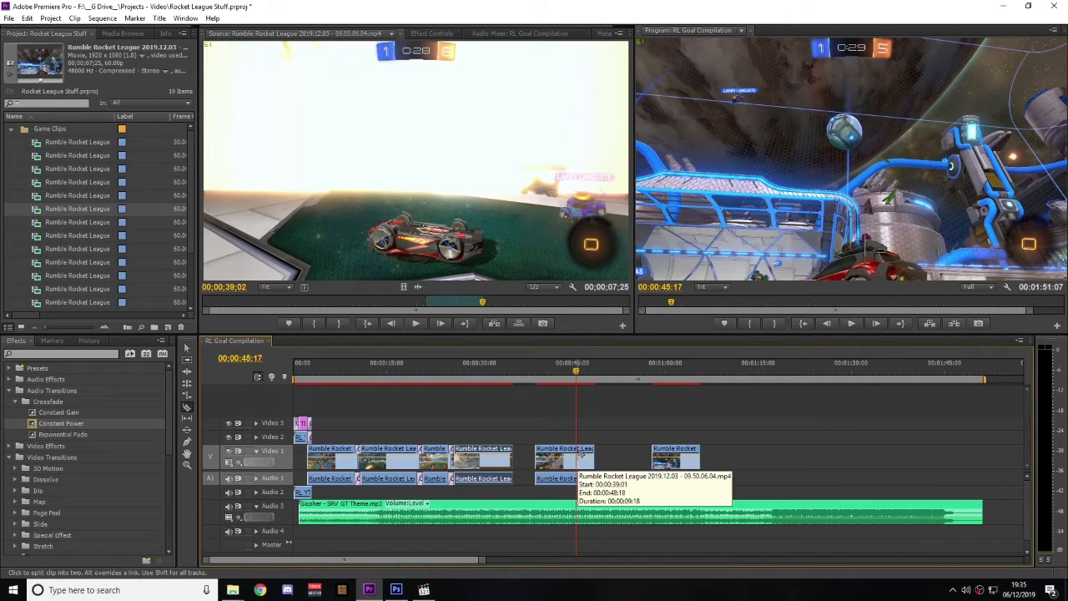
pyautogui.click(578, 453)
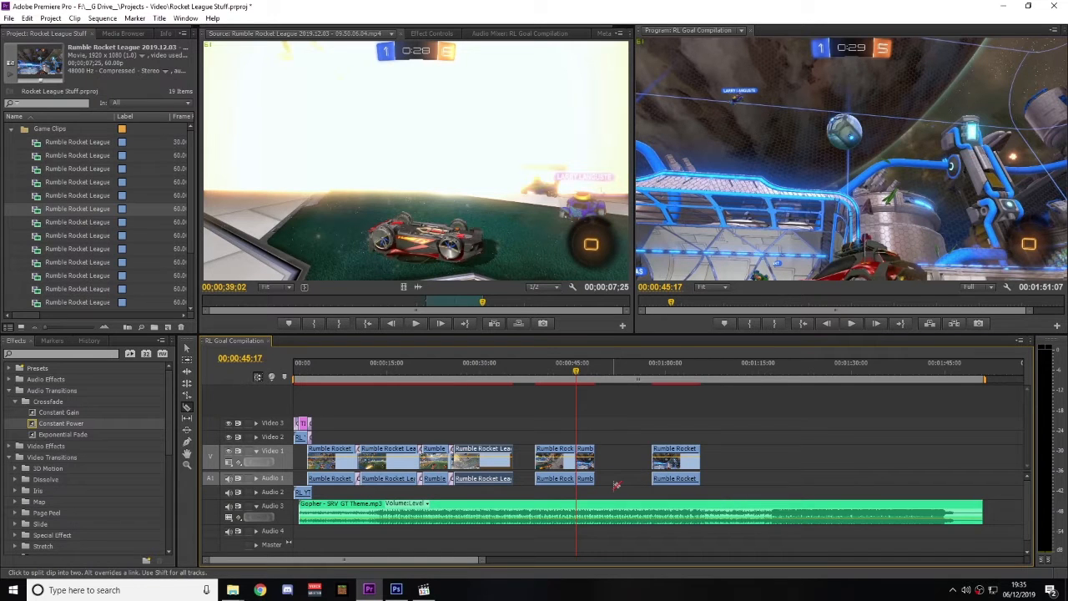
# - Split the goal clip again at 00:00:46:27, at the flash of the goal explosion
pyautogui.press('space')
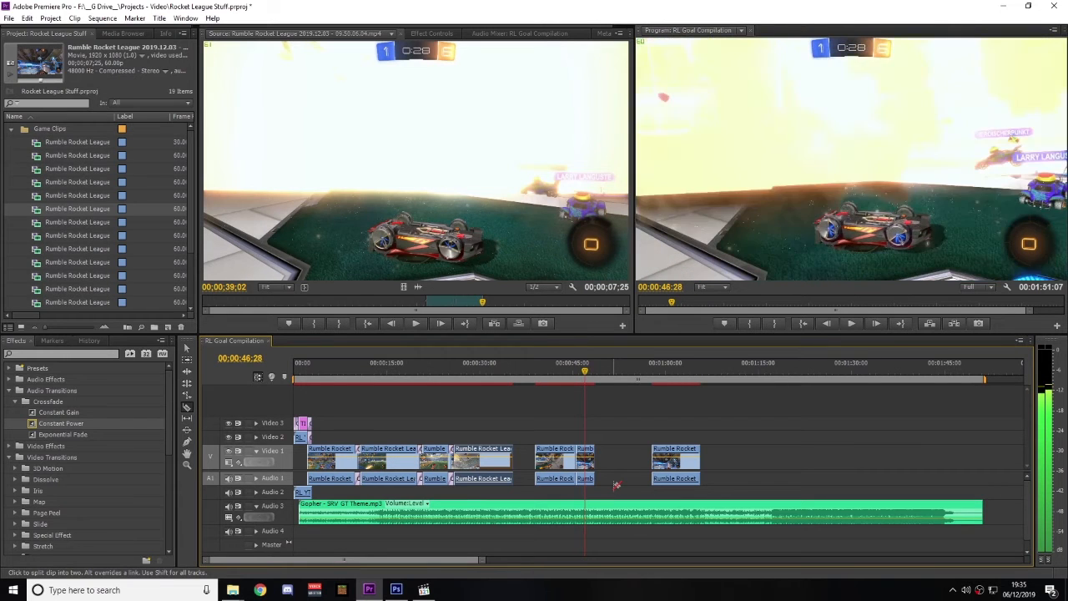
pyautogui.press('Left')
pyautogui.press('Left')
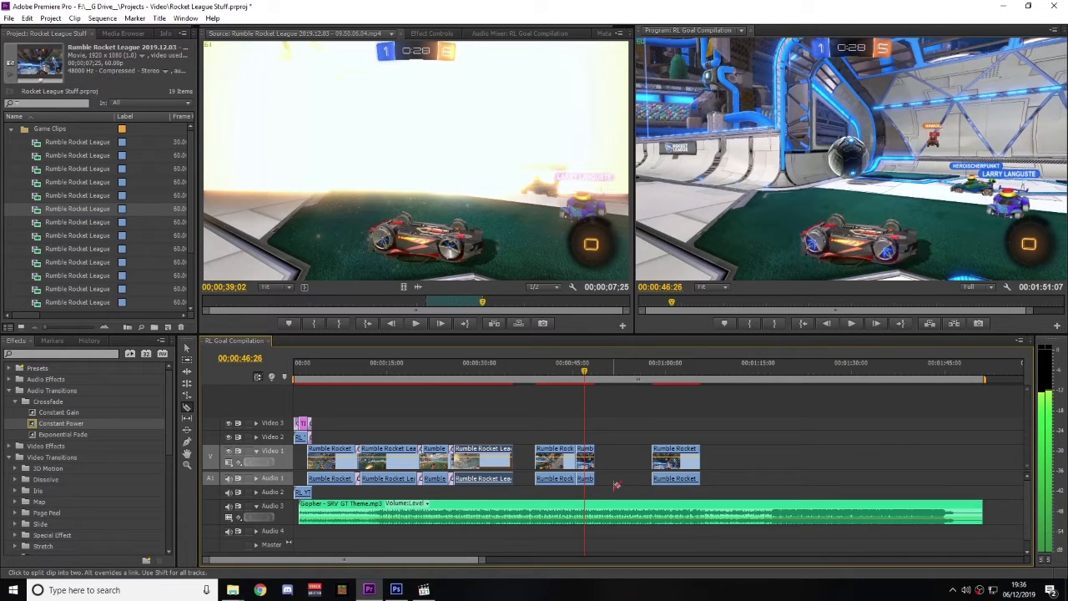
pyautogui.press('Right')
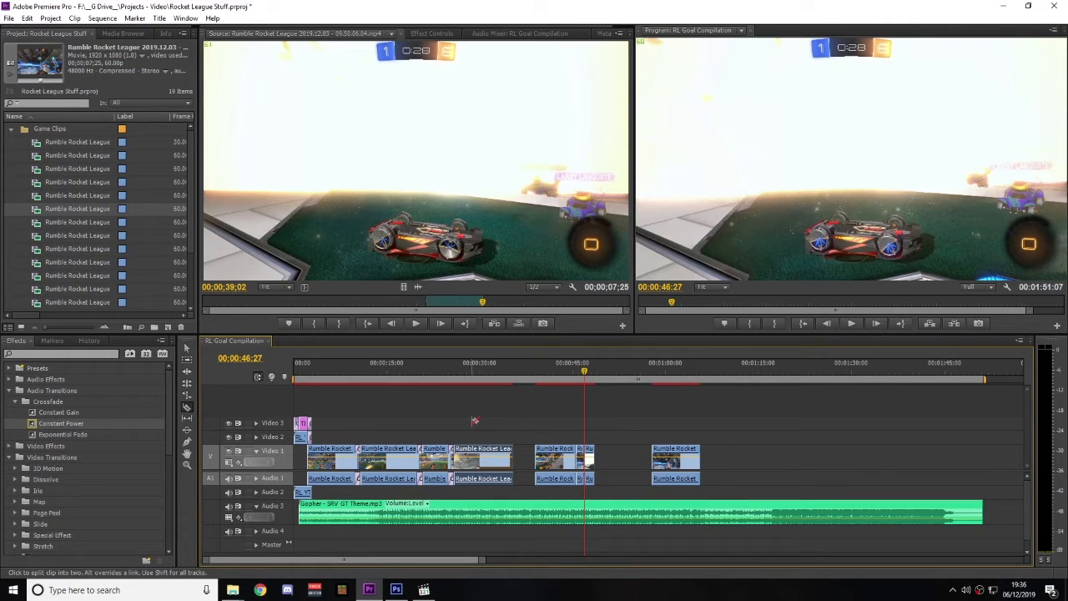
pyautogui.click(188, 407)
pyautogui.click(555, 459)
pyautogui.click(27, 17)
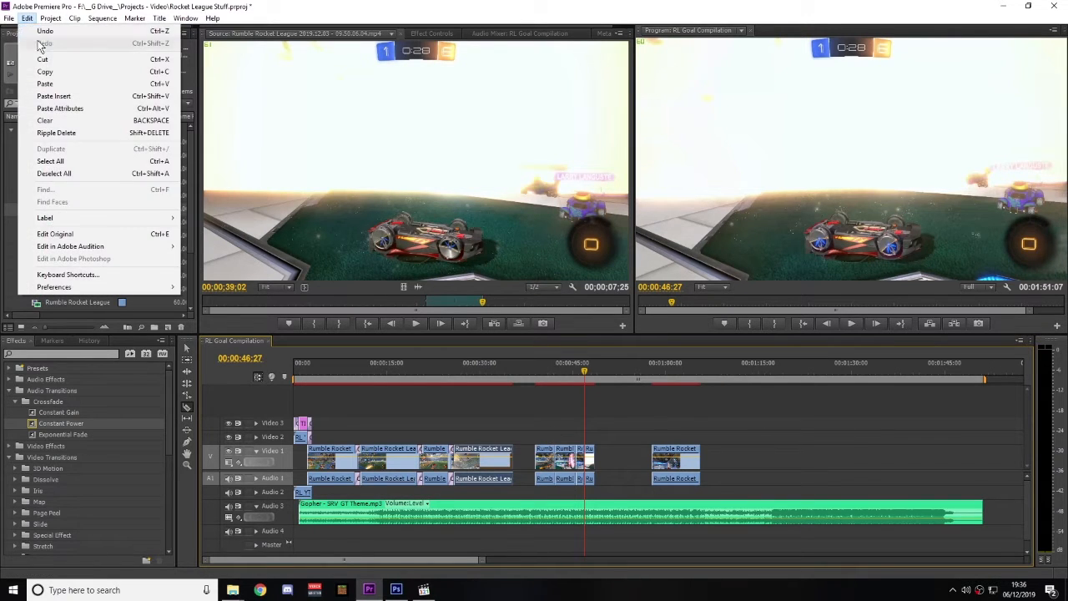
pyautogui.click(44, 35)
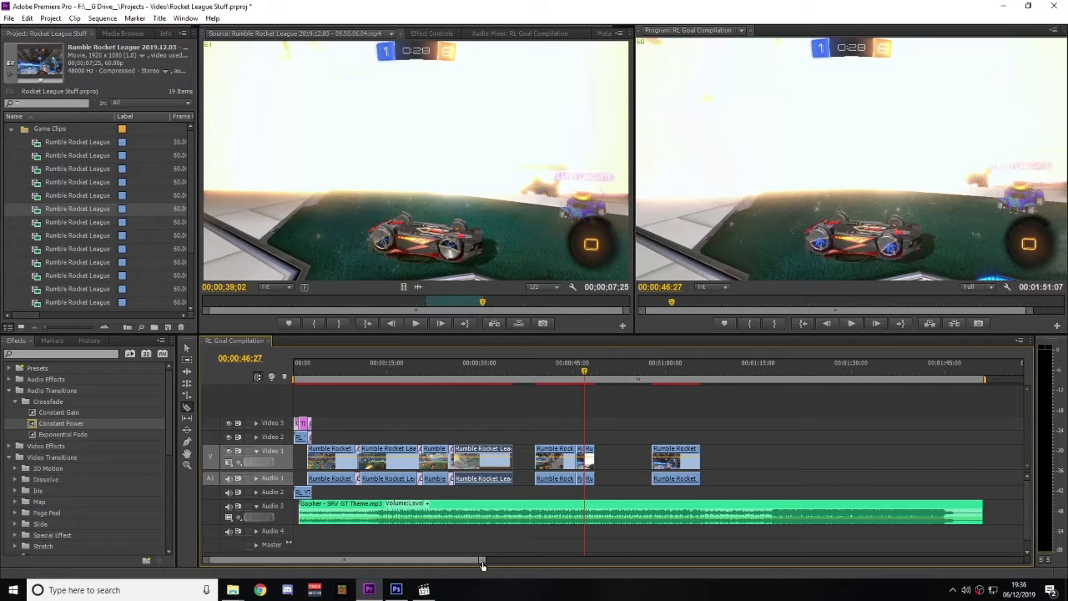
# - Move the short section between the two cuts out of the goal clip into the empty space before the replay, near 00:00:54
pyautogui.moveTo(481, 560); pyautogui.dragTo(357, 559)
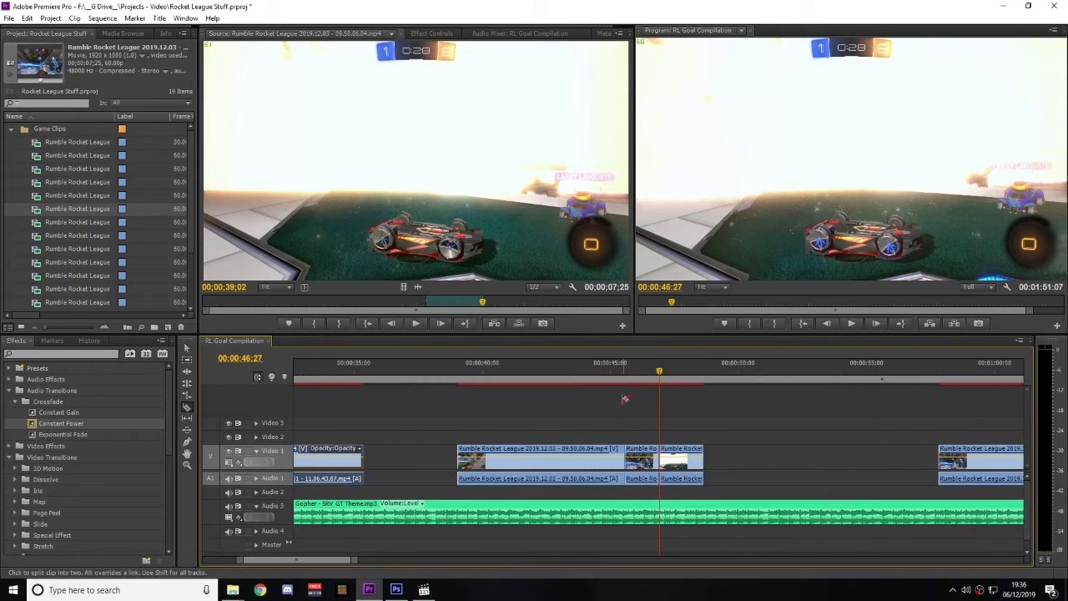
pyautogui.click(629, 366)
pyautogui.moveTo(629, 366); pyautogui.dragTo(652, 367)
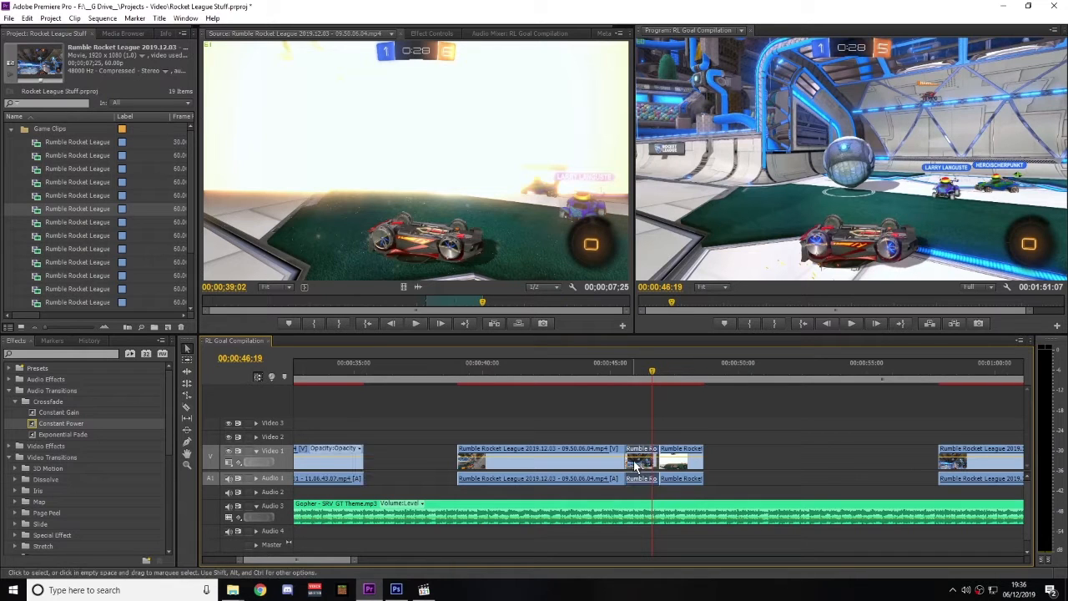
pyautogui.moveTo(638, 463); pyautogui.dragTo(853, 460)
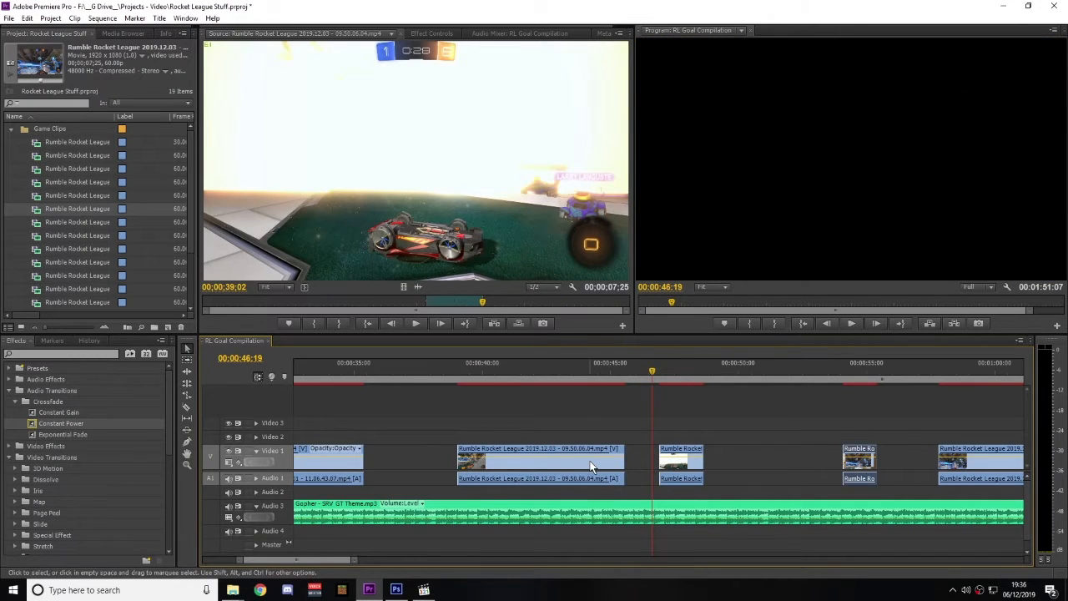
# - Spread the goal's opening and explosion pieces apart, and move the replay directly against the end of the removed middle section
pyautogui.moveTo(593, 463); pyautogui.dragTo(556, 463)
pyautogui.moveTo(702, 467); pyautogui.dragTo(778, 468)
pyautogui.moveTo(1005, 469); pyautogui.dragTo(943, 469)
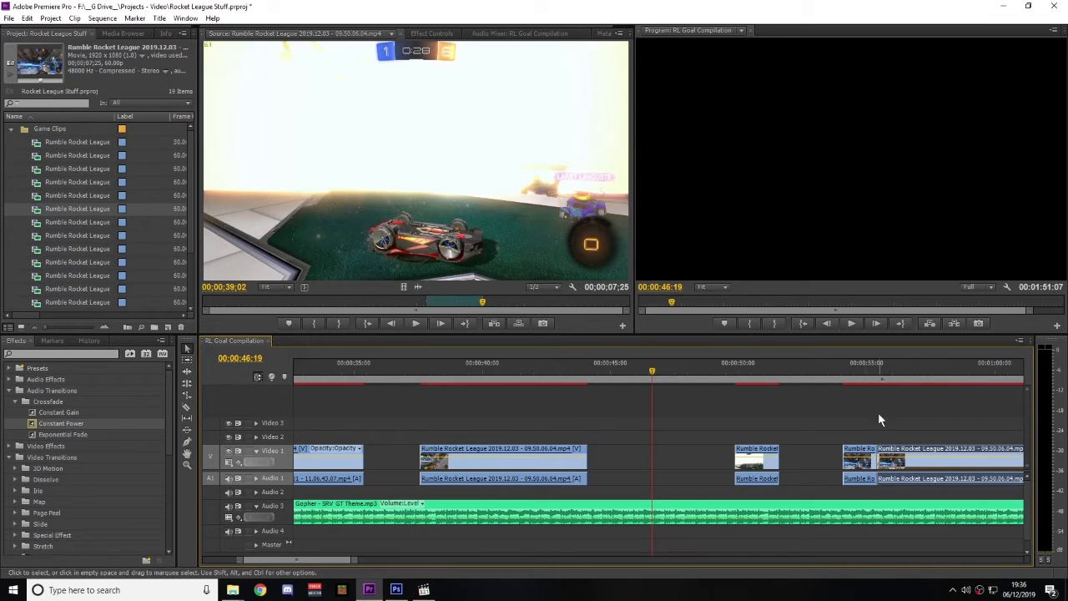
# - Split the replay at 00:00:58:01, at the explosion flash, and delete the part after the cut
pyautogui.moveTo(879, 364); pyautogui.dragTo(950, 370)
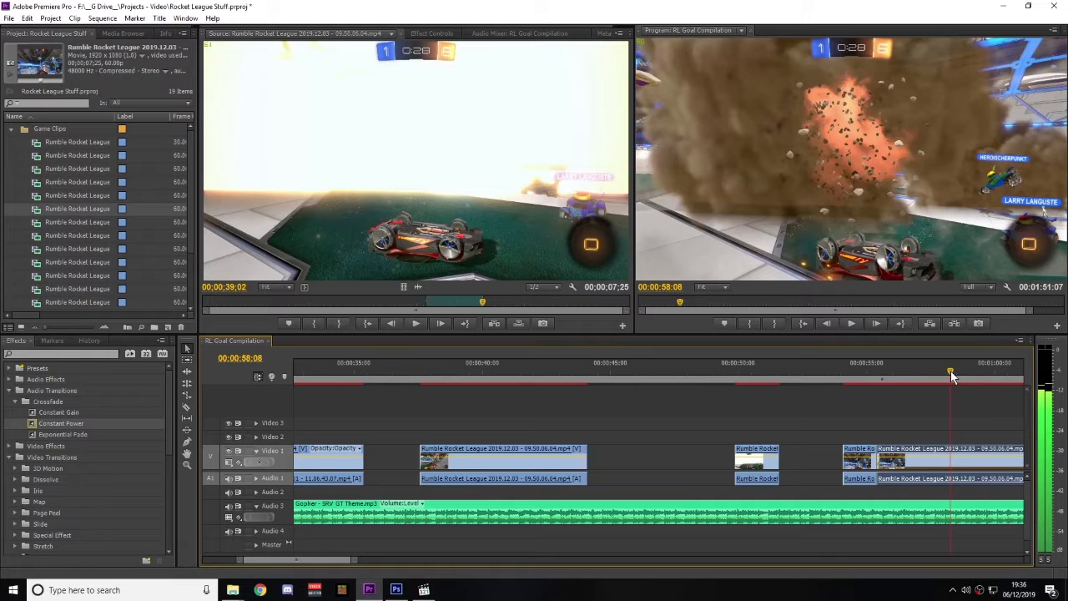
pyautogui.press('Left')
pyautogui.press('Left')
pyautogui.press('Left')
pyautogui.press('Left')
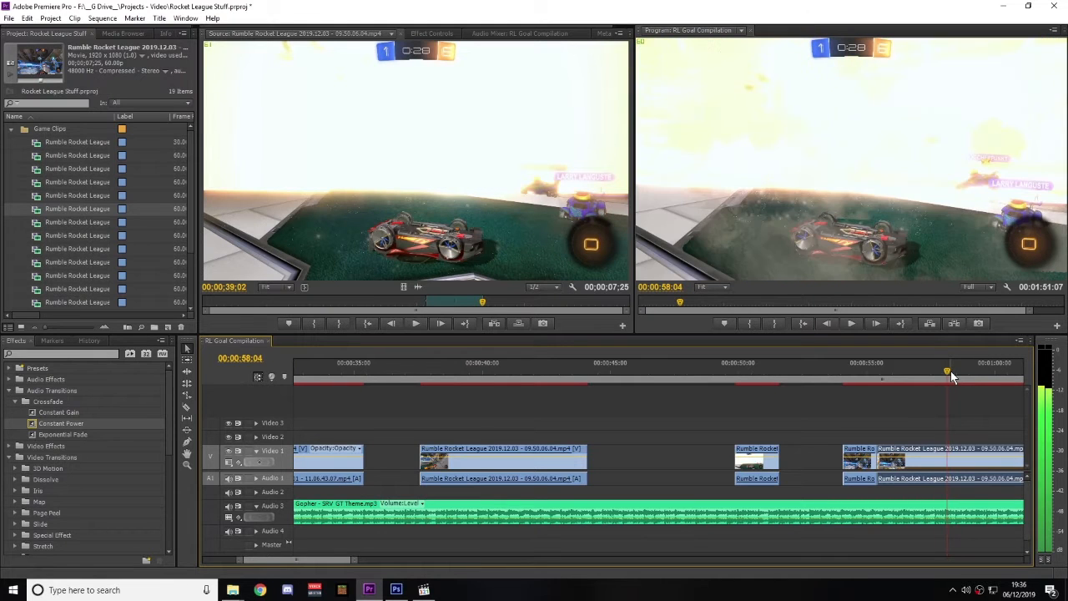
pyautogui.press('Left')
pyautogui.press('Left')
pyautogui.press('Left')
pyautogui.press('Left')
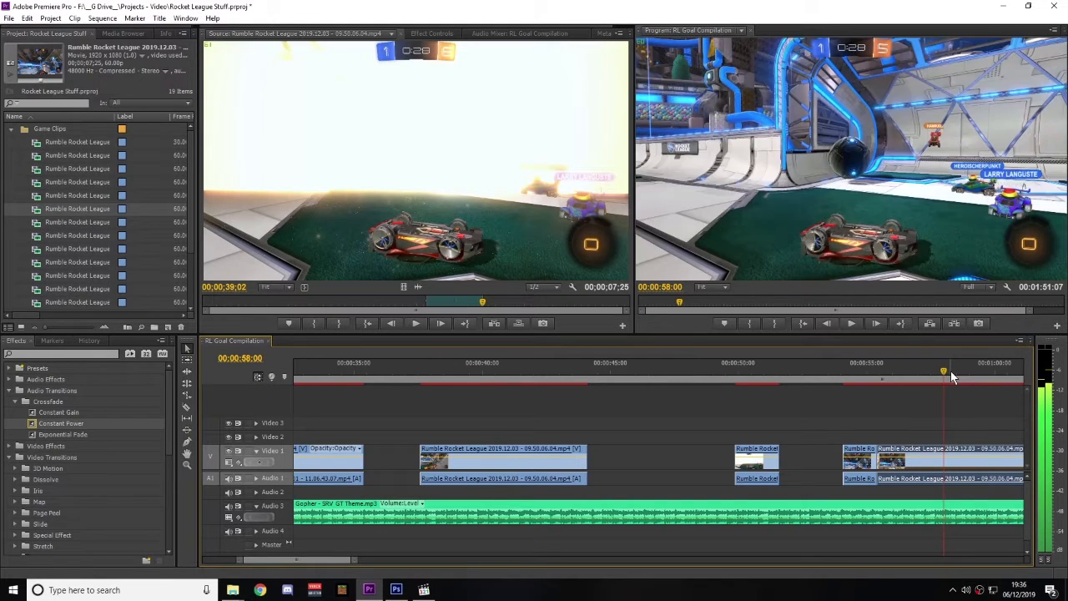
pyautogui.press('Right')
pyautogui.press('c')
pyautogui.click(945, 458)
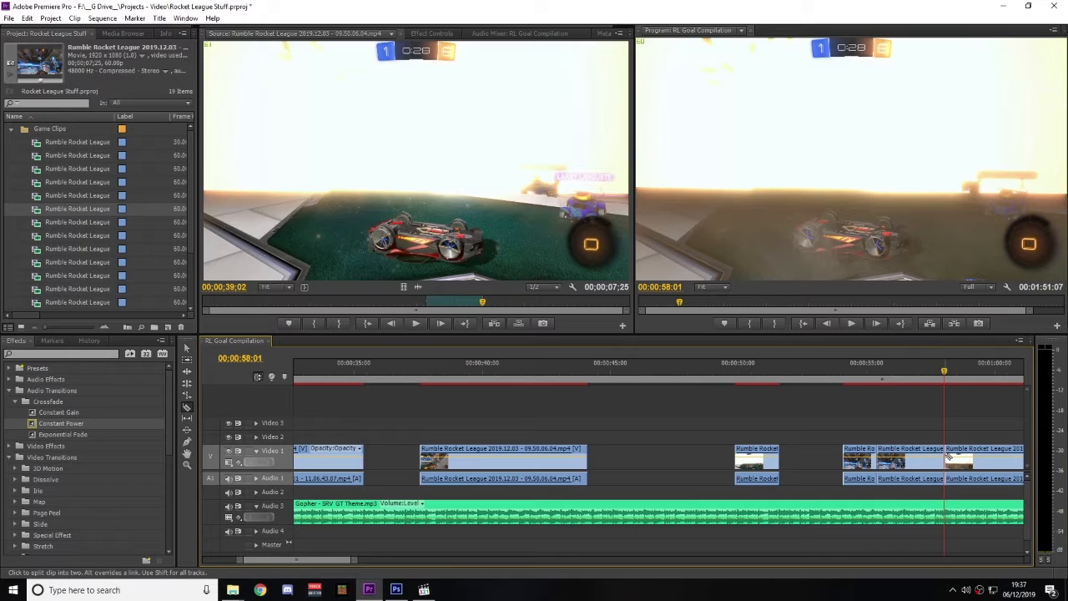
pyautogui.press('v')
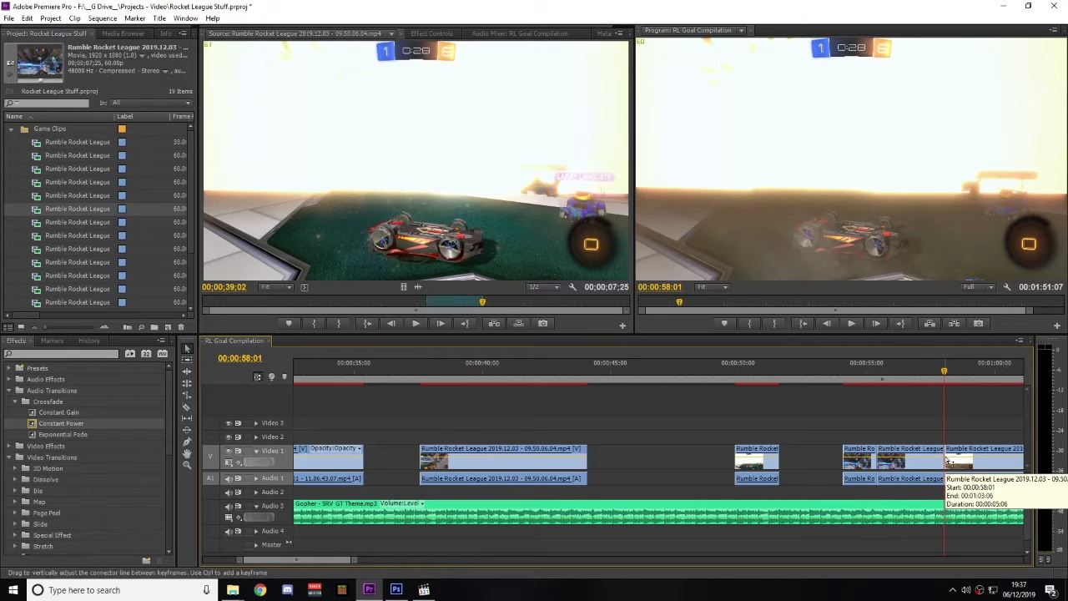
pyautogui.click(980, 468)
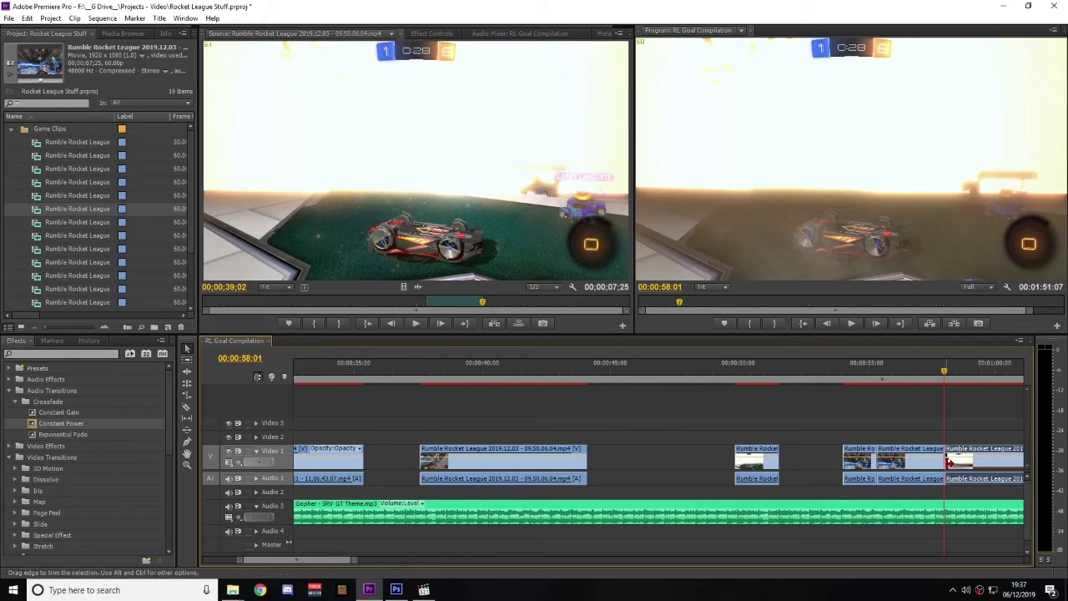
pyautogui.press('Delete')
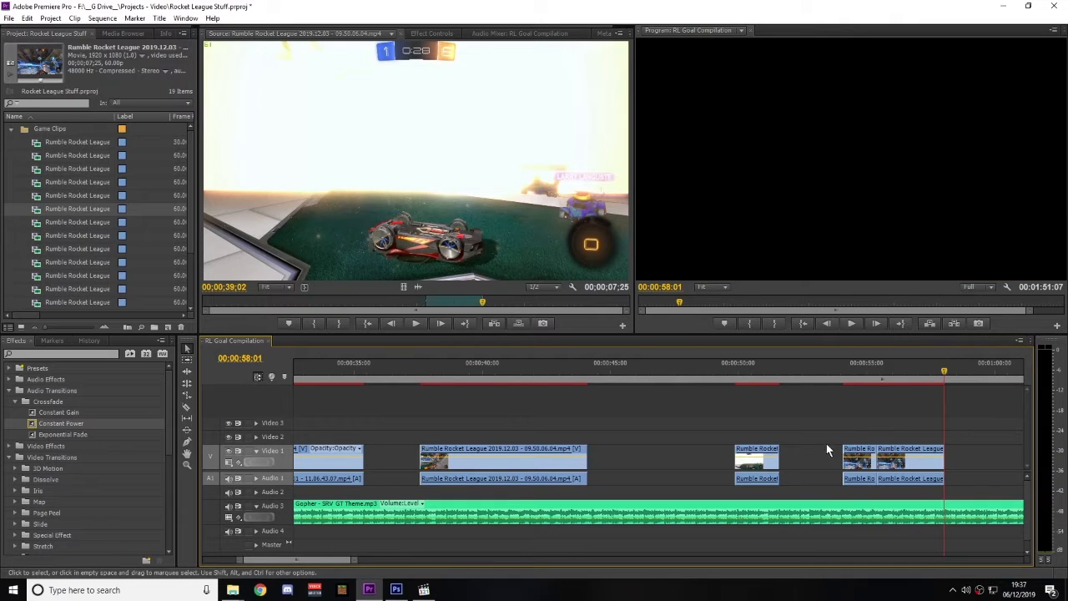
# - Move the trimmed replay against the end of the goal's opening piece, and place the explosion piece directly after it
pyautogui.moveTo(918, 464); pyautogui.dragTo(676, 464)
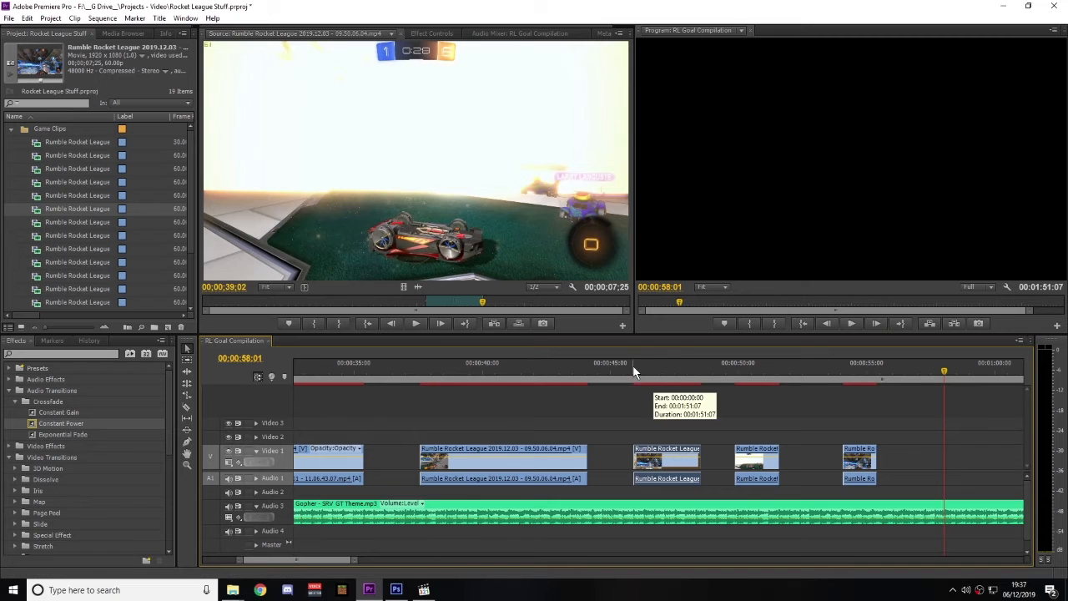
pyautogui.moveTo(644, 365); pyautogui.dragTo(662, 366)
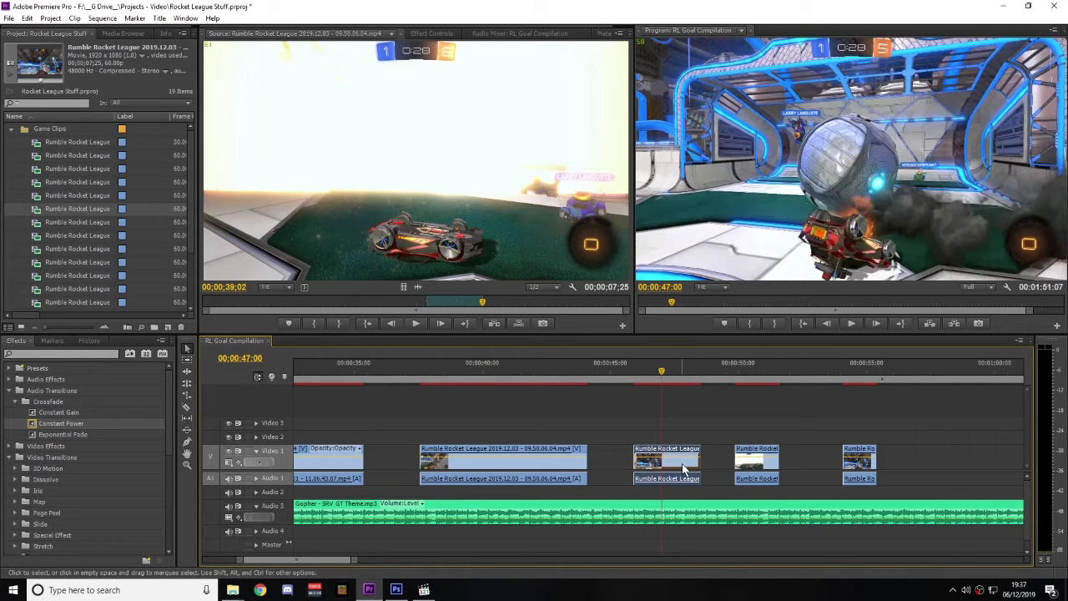
pyautogui.moveTo(686, 465); pyautogui.dragTo(649, 472)
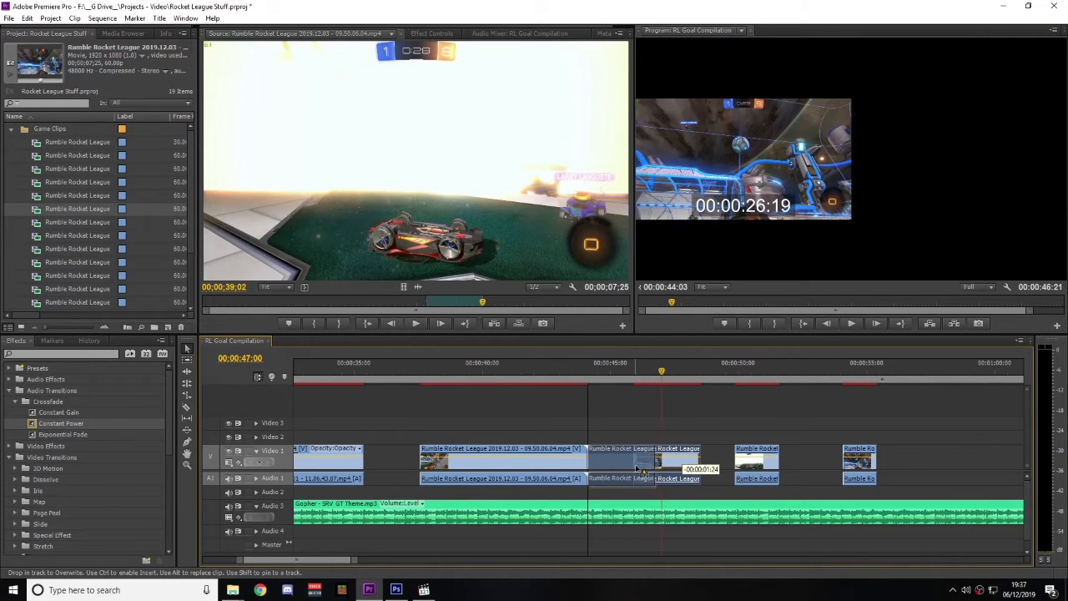
pyautogui.moveTo(761, 471); pyautogui.dragTo(697, 470)
# - Play back the joined goal, replay and explosion pieces to check how the cuts flow
pyautogui.click(578, 367)
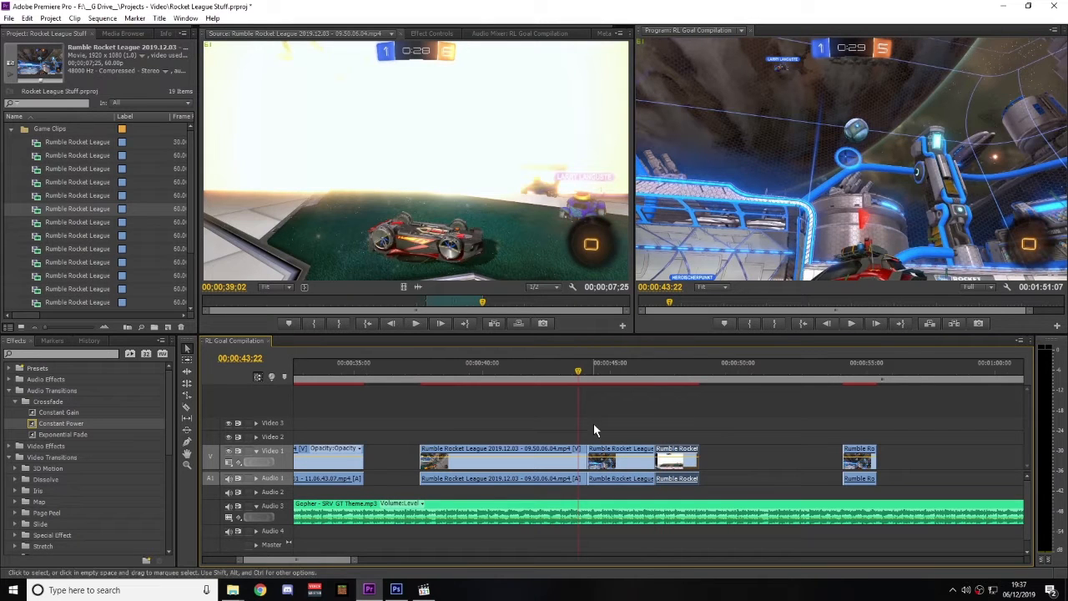
pyautogui.click(550, 367)
pyautogui.moveTo(549, 364); pyautogui.dragTo(525, 362)
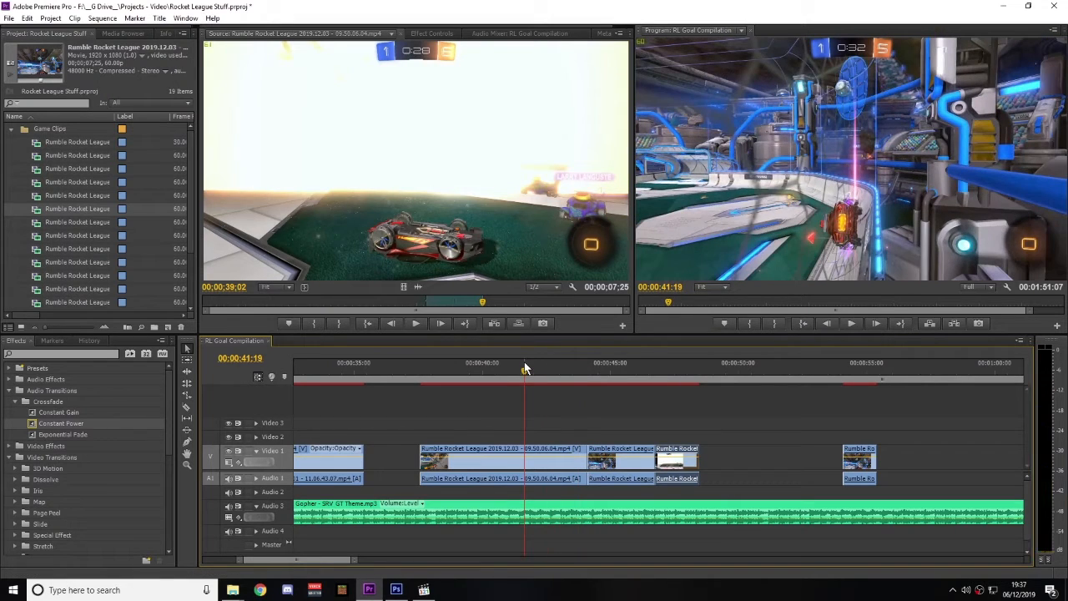
pyautogui.press('space')
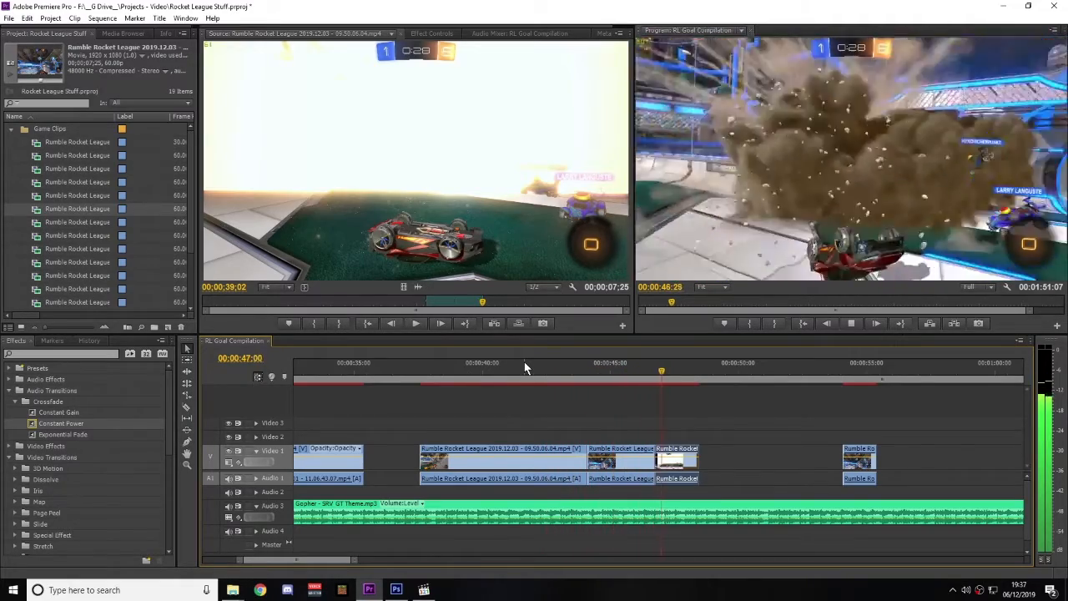
pyautogui.press('space')
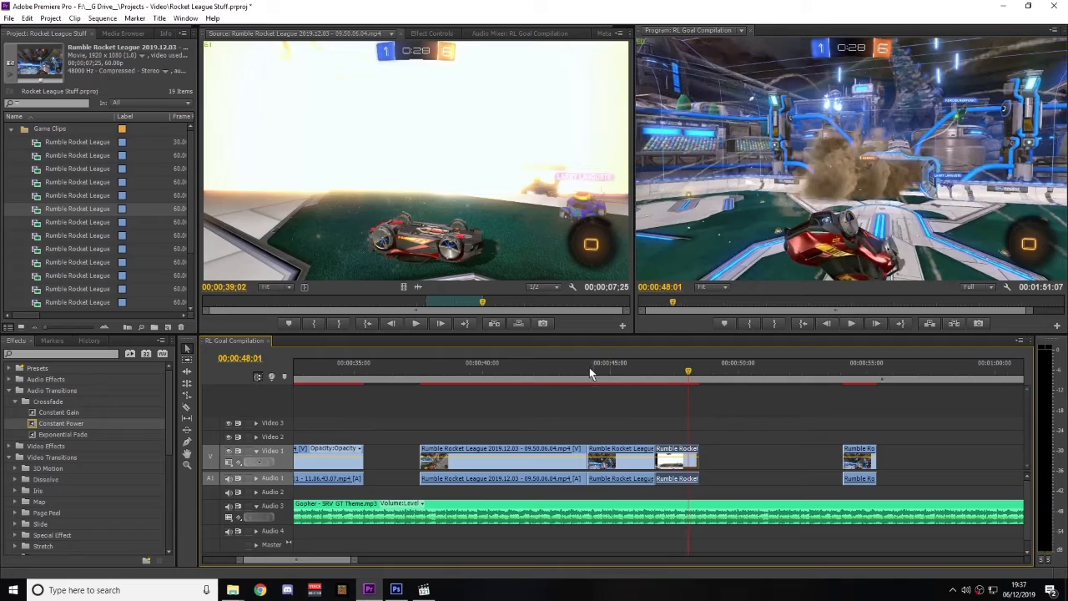
pyautogui.click(583, 365)
pyautogui.press('space')
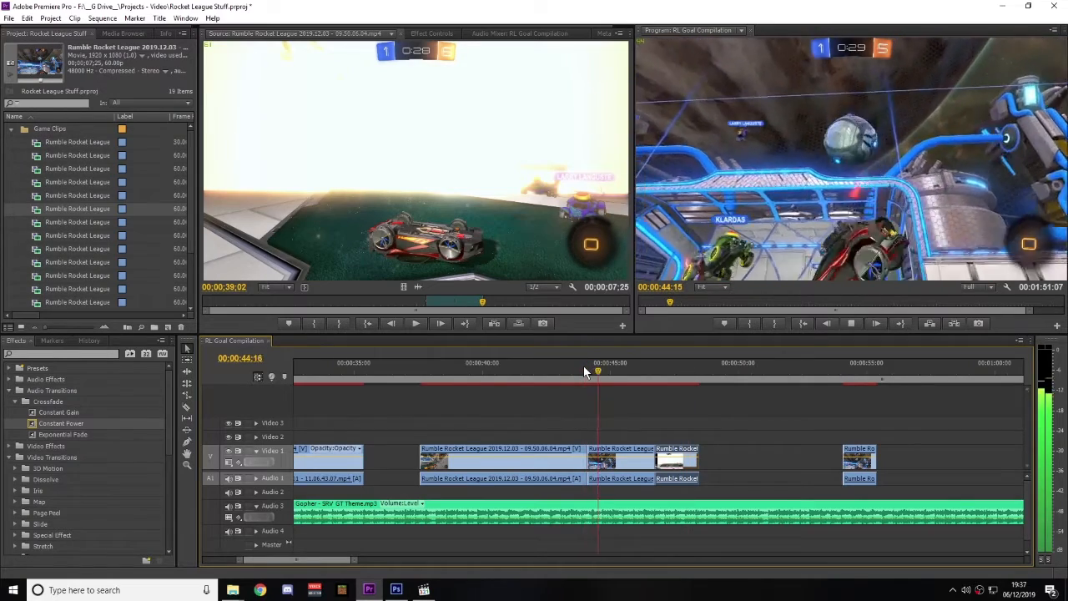
pyautogui.press('space')
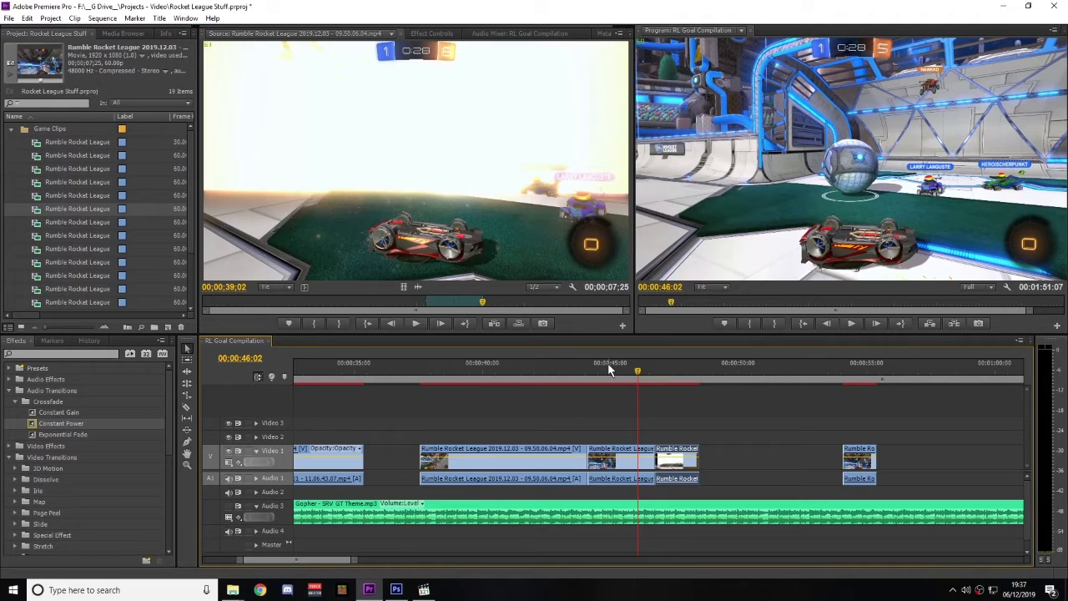
pyautogui.press('space')
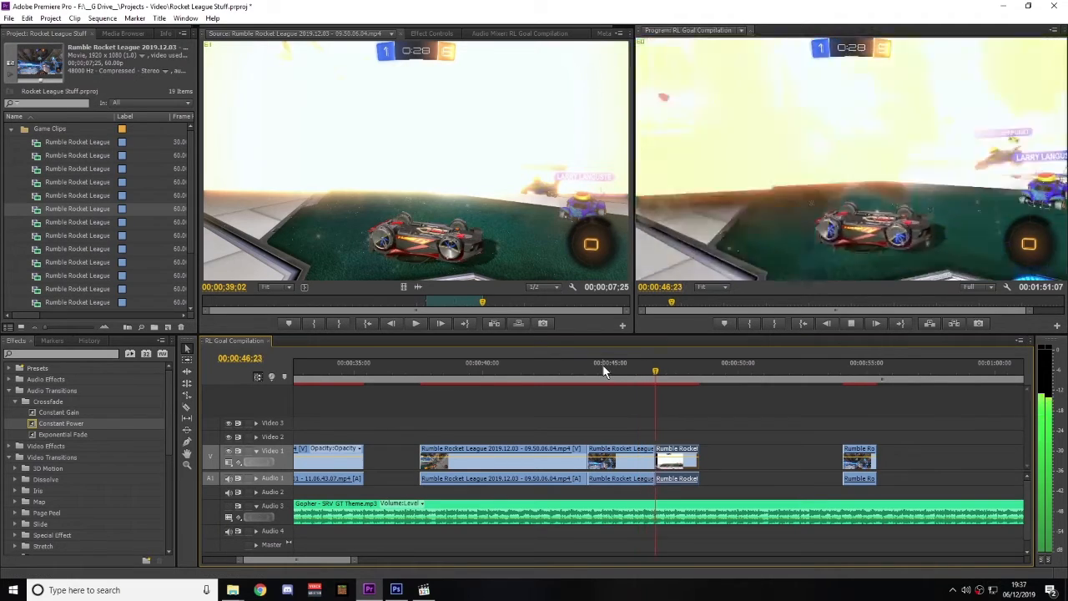
pyautogui.press('space')
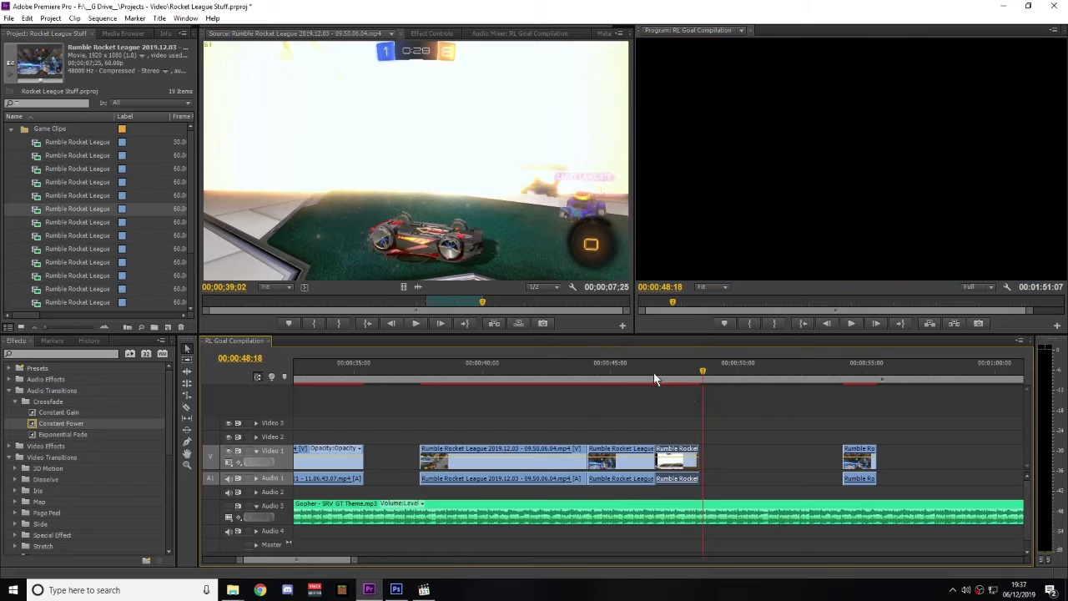
pyautogui.moveTo(691, 376)
pyautogui.mouseDown()
pyautogui.moveTo(682, 375)
pyautogui.moveTo(701, 368)
pyautogui.mouseUp()
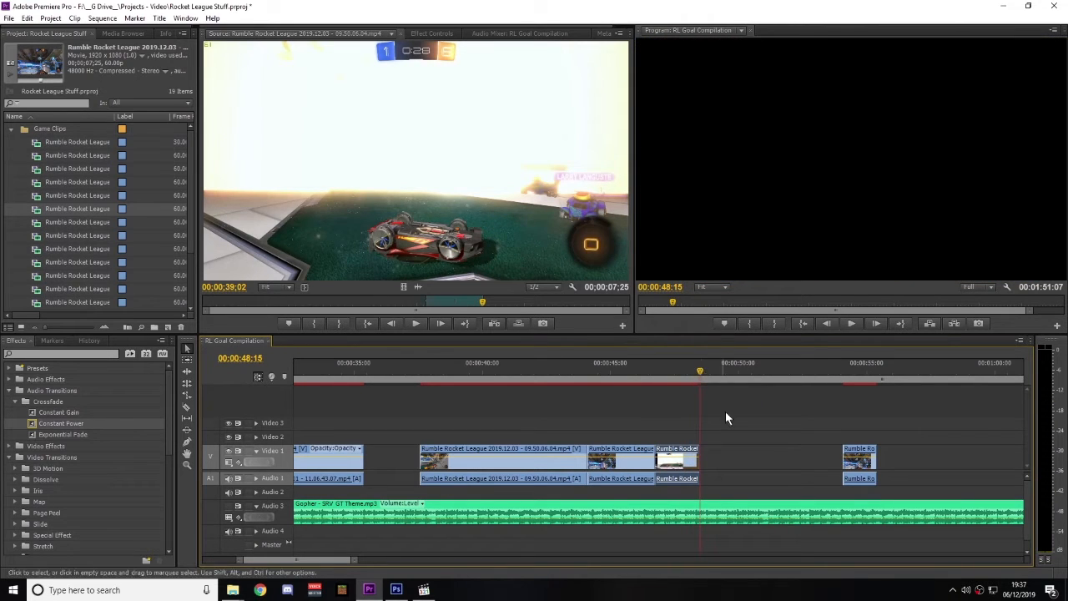
# - Move the three joined pieces together against the end of the fourth clip, and add a Constant Power crossfade at that Audio 1 join
pyautogui.moveTo(745, 415); pyautogui.dragTo(522, 466)
pyautogui.moveTo(525, 372); pyautogui.dragTo(555, 371)
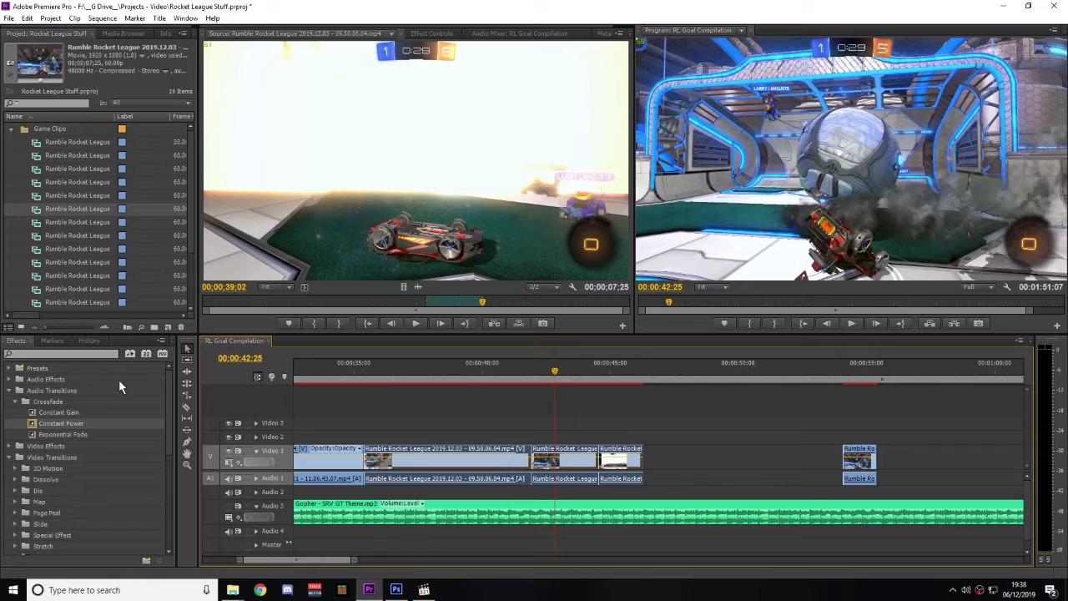
pyautogui.moveTo(33, 423); pyautogui.dragTo(364, 480)
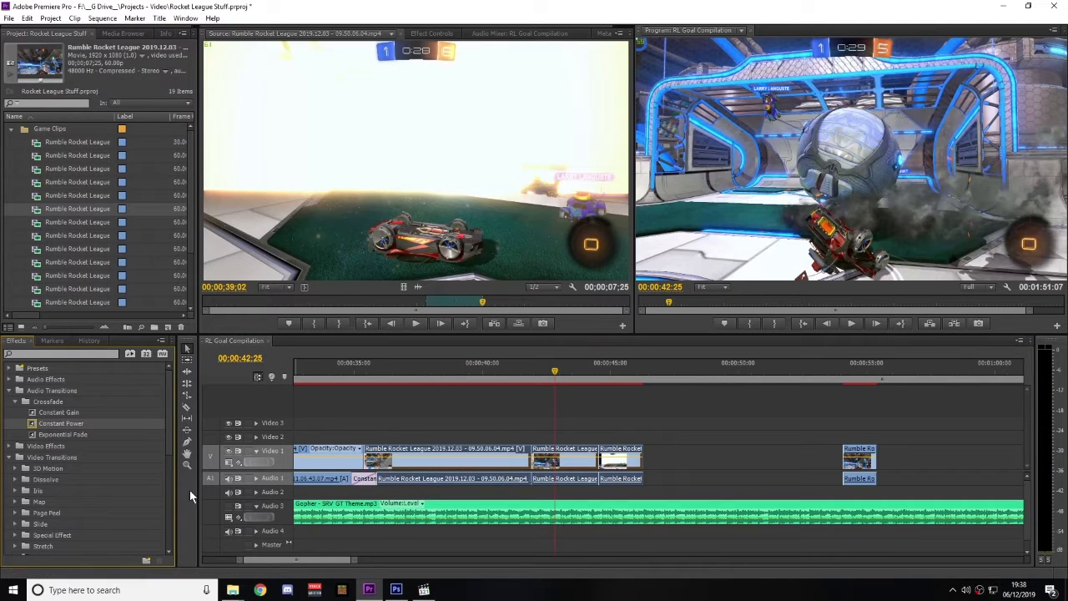
# - Add a Gradient Wipe with default settings at the Video 1 join after the fourth clip, and delete the leftover piece near 00:00:55
pyautogui.scroll(-5, 107, 502)
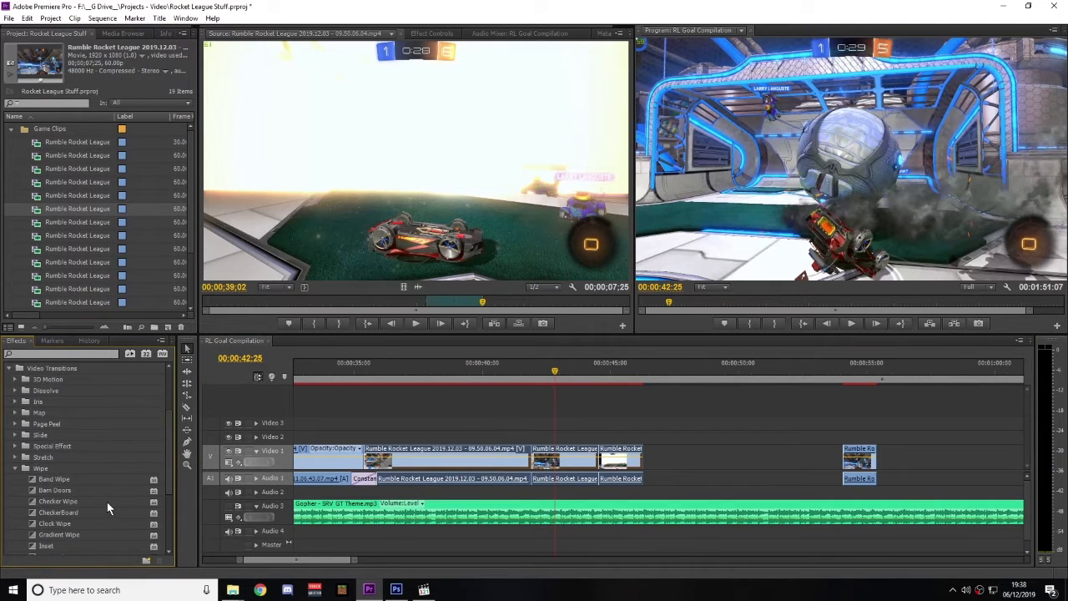
pyautogui.moveTo(30, 446); pyautogui.dragTo(364, 462)
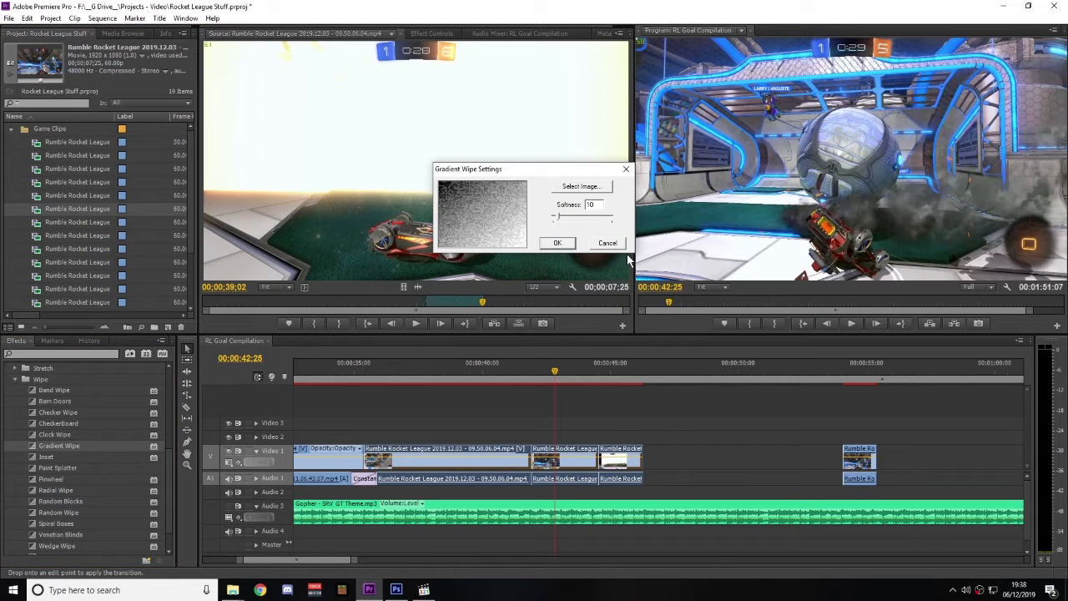
pyautogui.press('Return')
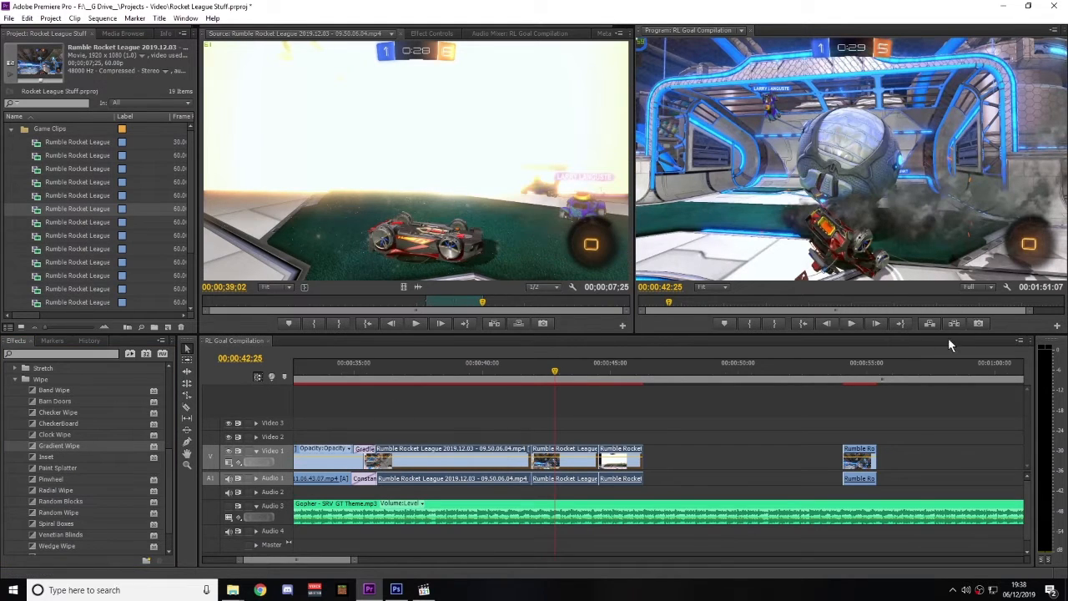
pyautogui.click(860, 463)
pyautogui.press('Delete')
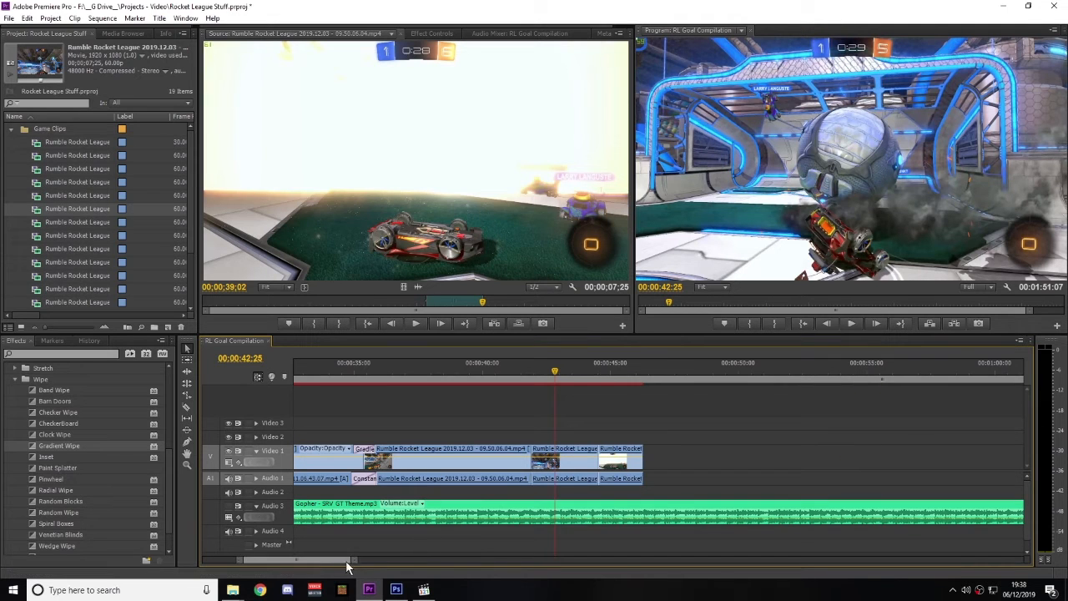
# - Mark the 09.56.51.06 game clip from 00;00;11;02 to 00;00;17;07 and place it after the explosion piece on Video 1
pyautogui.moveTo(354, 560); pyautogui.dragTo(452, 561)
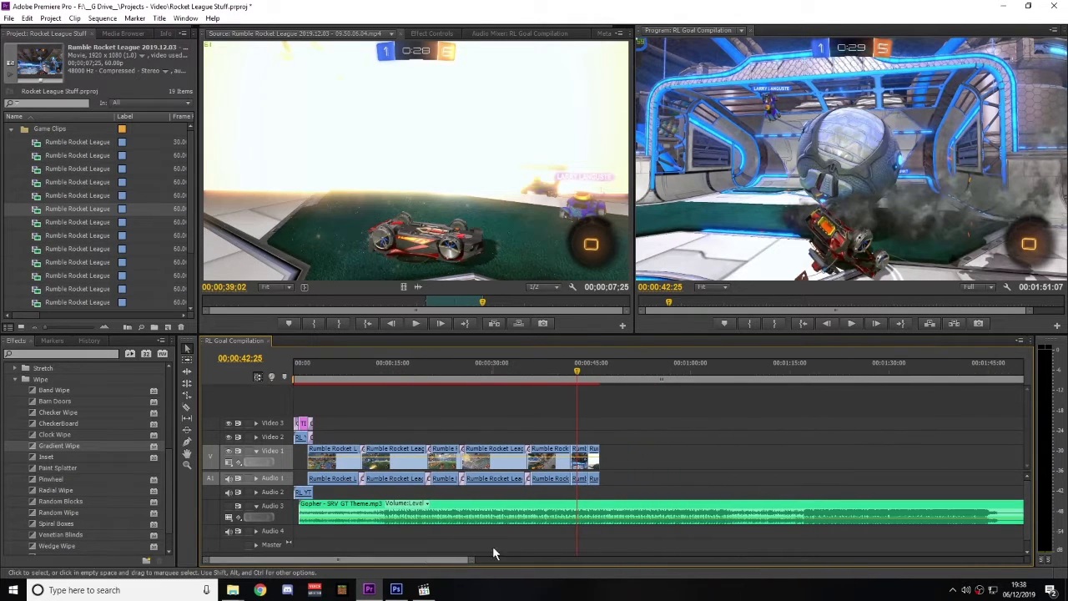
pyautogui.doubleClick(40, 223)
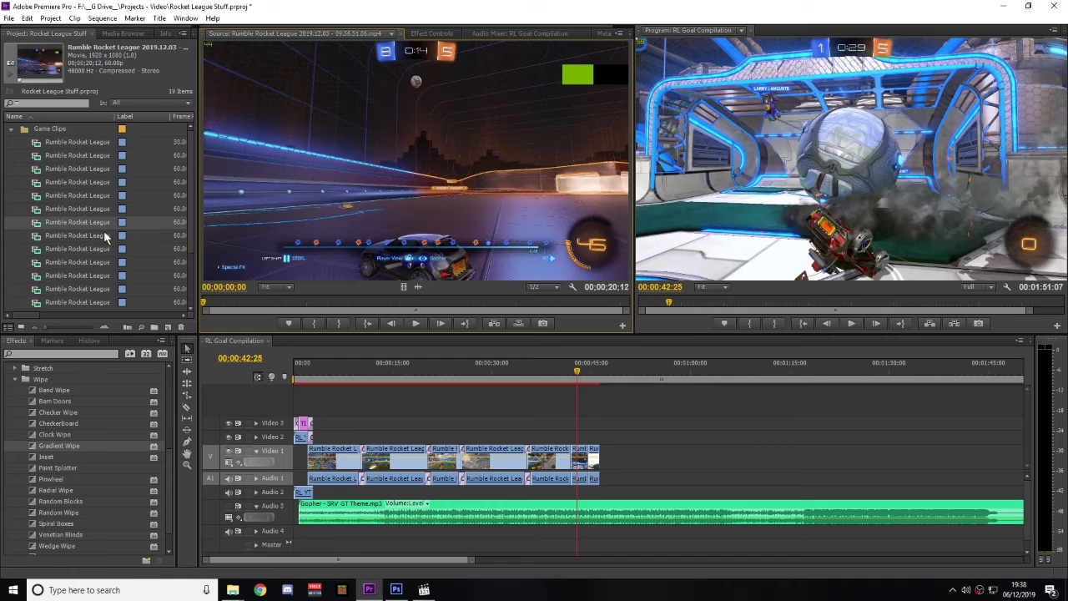
pyautogui.moveTo(412, 299); pyautogui.dragTo(434, 304)
pyautogui.click(319, 323)
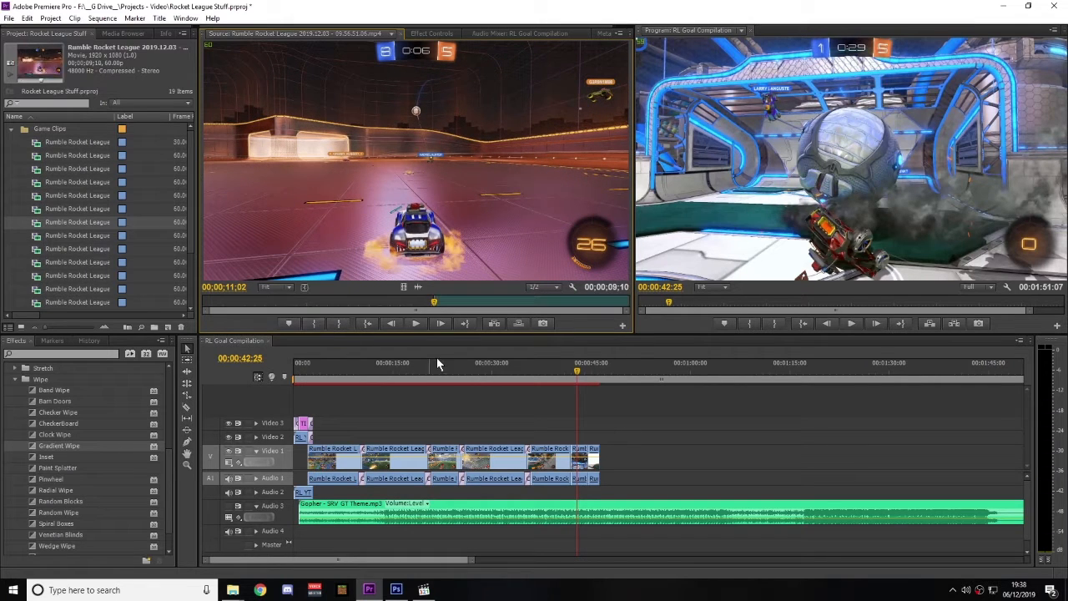
pyautogui.moveTo(434, 307); pyautogui.dragTo(561, 306)
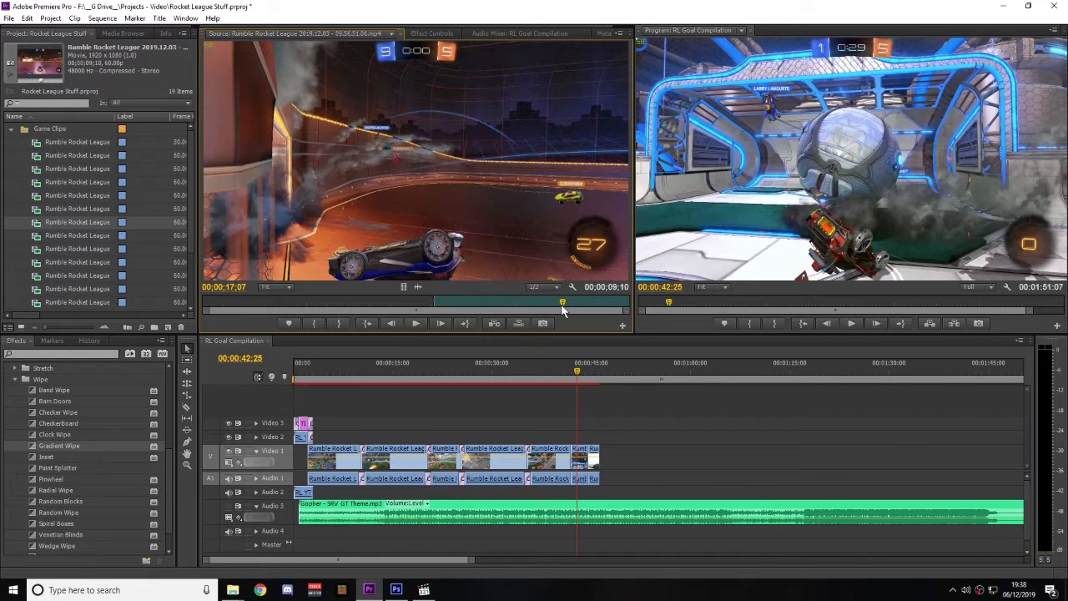
pyautogui.click(339, 324)
pyautogui.moveTo(519, 307); pyautogui.dragTo(616, 458)
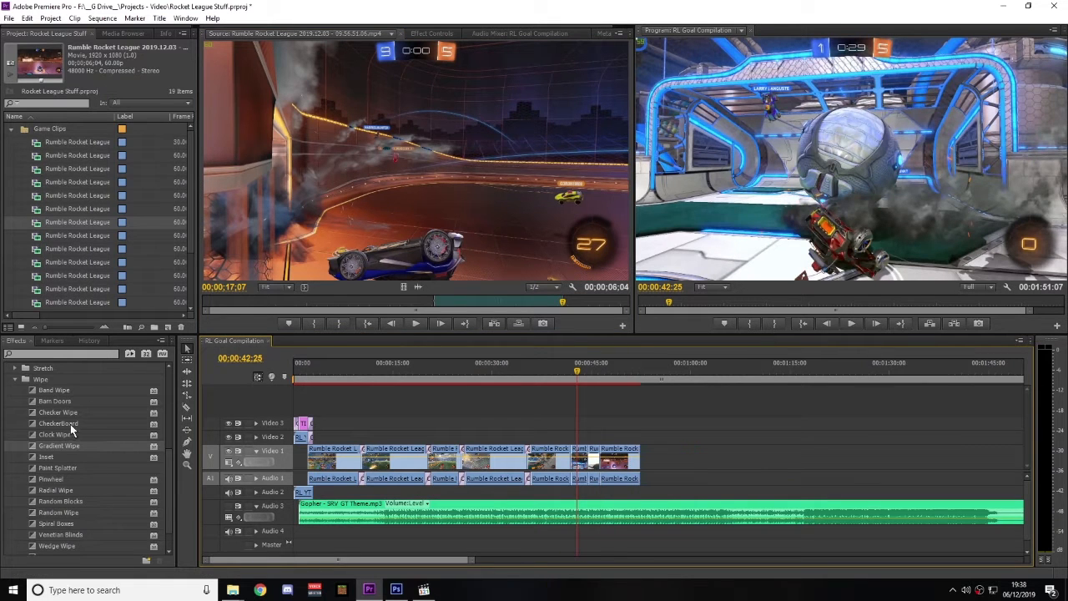
# - Add a Gradient Wipe and a Constant Power crossfade at the join between the explosion piece and the newly placed clip
pyautogui.moveTo(48, 447); pyautogui.dragTo(607, 467)
pyautogui.click(606, 242)
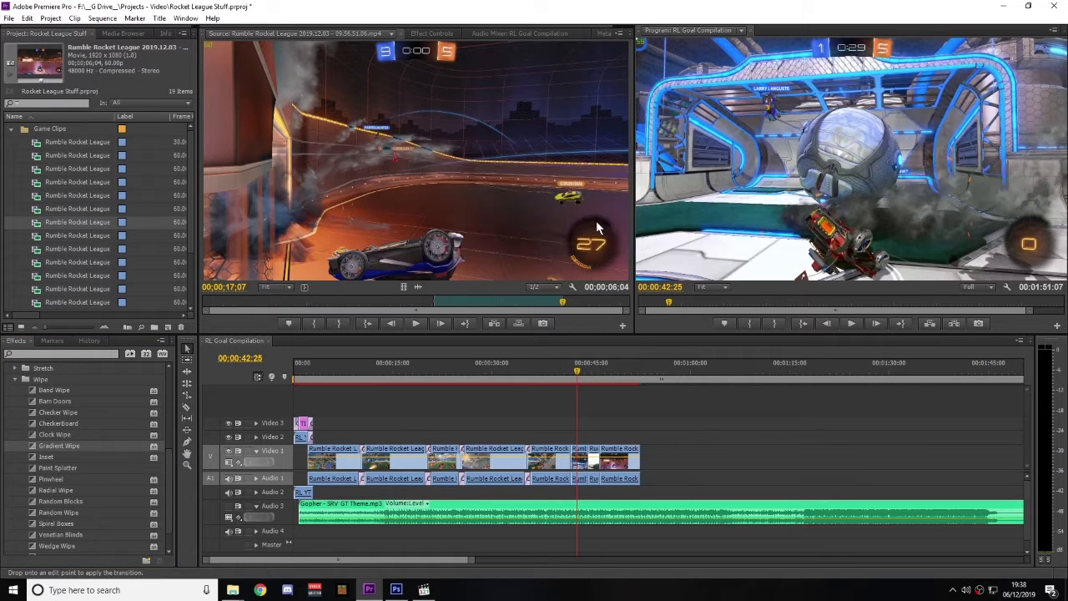
pyautogui.scroll(-1, 103, 472)
pyautogui.scroll(6, 81, 468)
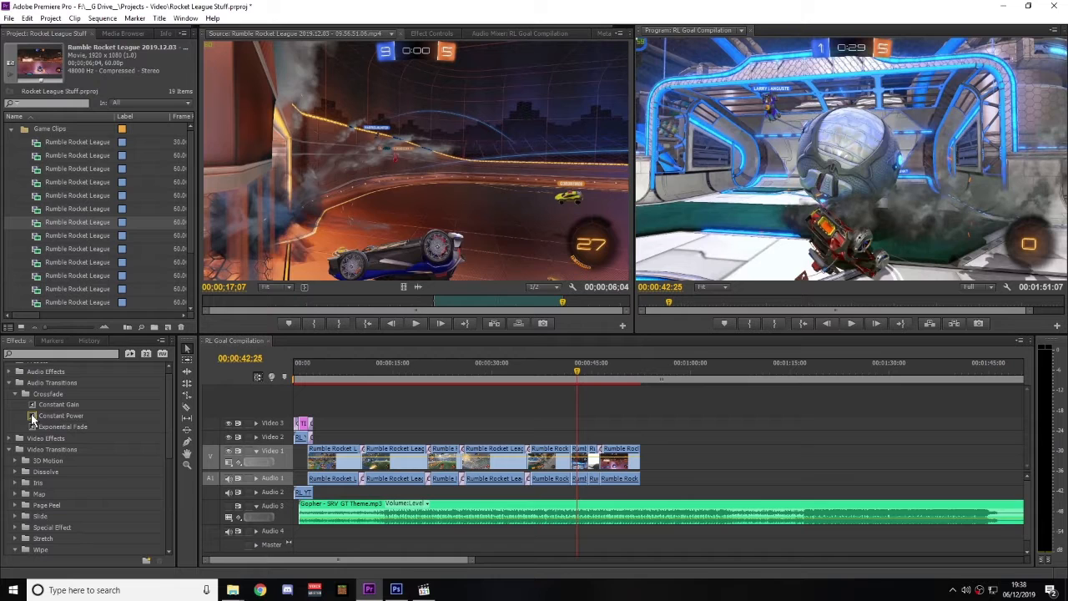
pyautogui.moveTo(31, 417); pyautogui.dragTo(595, 478)
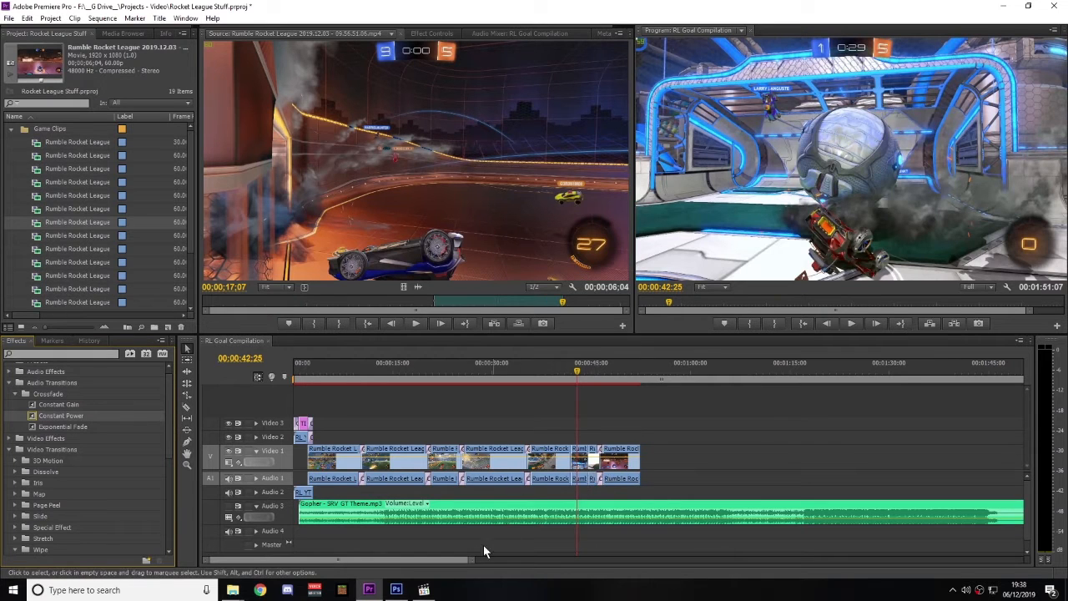
# - Copy the fourth clip on Video 1 with its audio and paste the copy at 00:01:08:26
pyautogui.moveTo(474, 560); pyautogui.dragTo(552, 560)
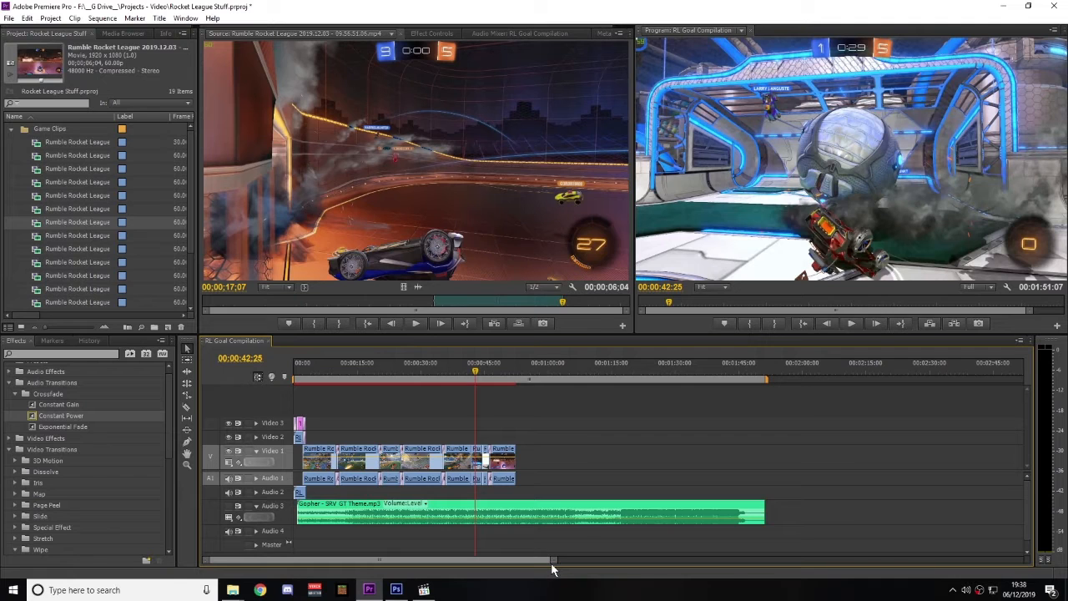
pyautogui.click(425, 379)
pyautogui.click(425, 451)
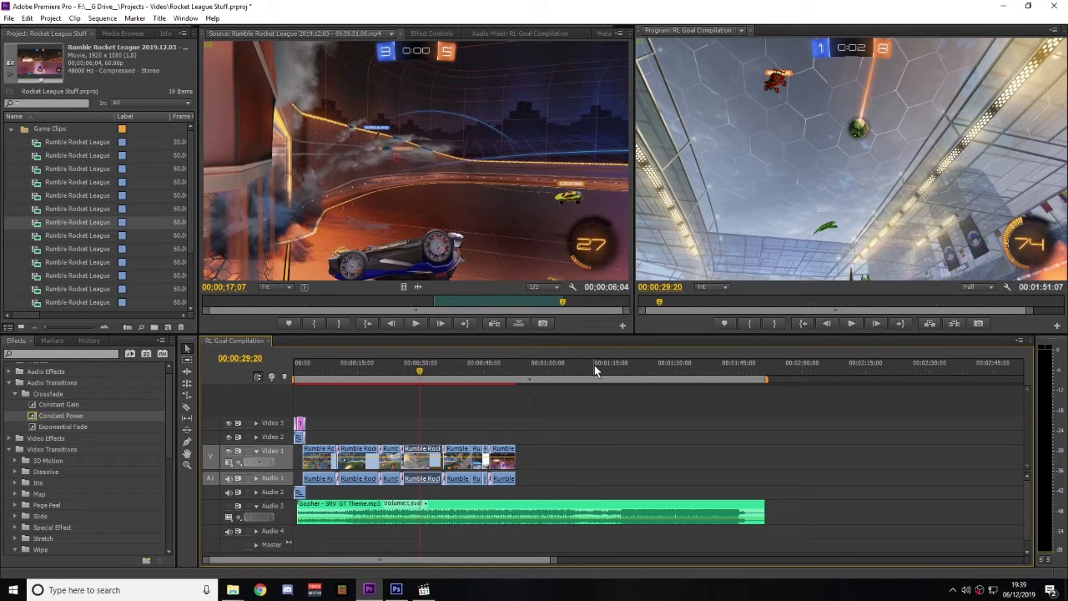
pyautogui.moveTo(582, 372); pyautogui.dragTo(585, 372)
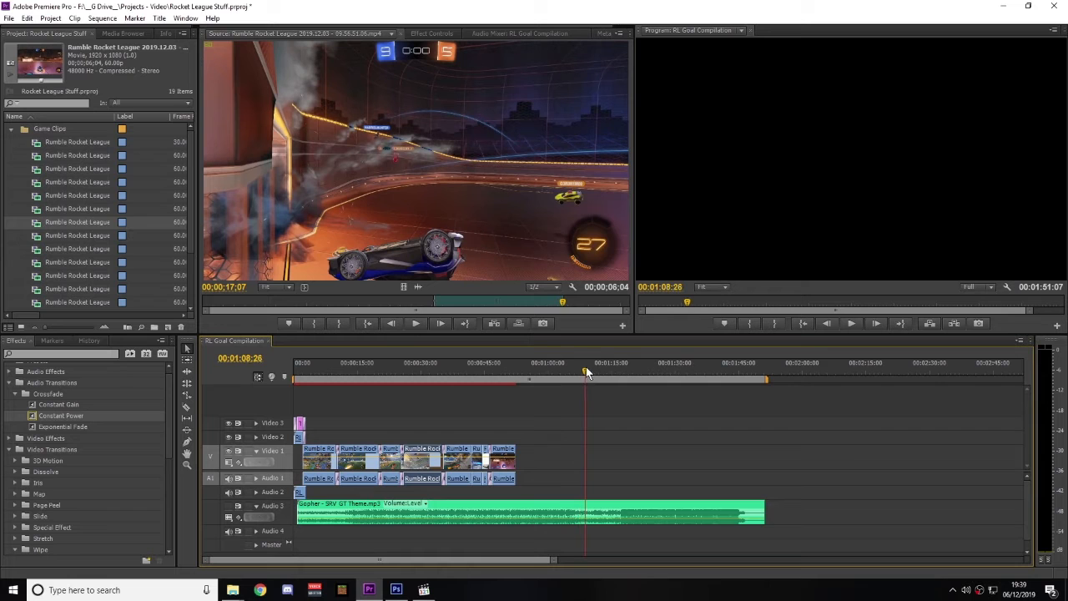
pyautogui.press('.')
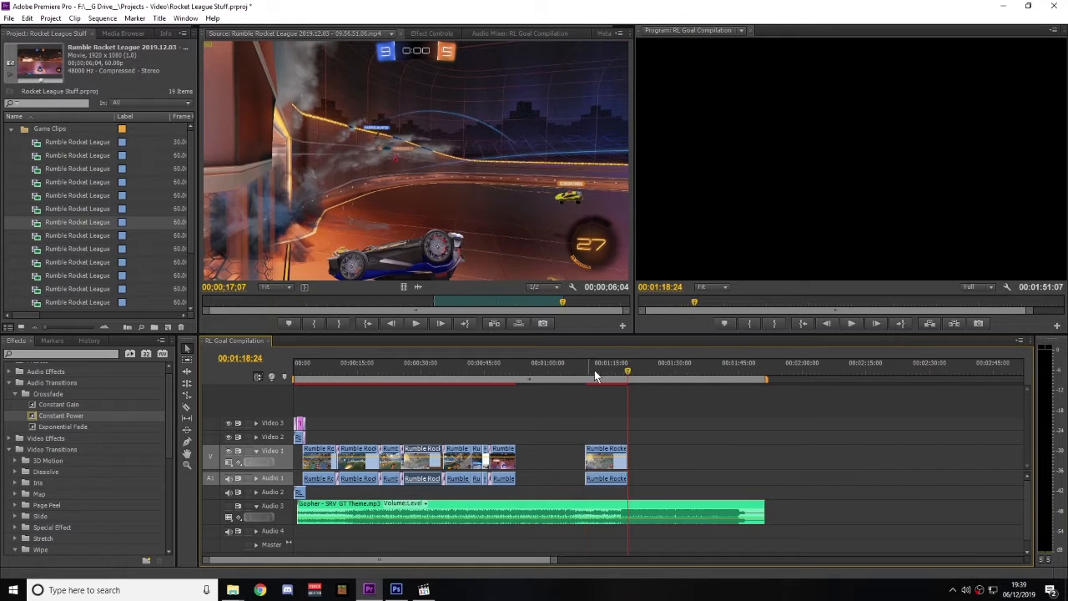
# - Trim the end of the pasted clip to 00:01:16:20 and move the clip to start at about 00:01:29
pyautogui.moveTo(604, 367); pyautogui.dragTo(619, 368)
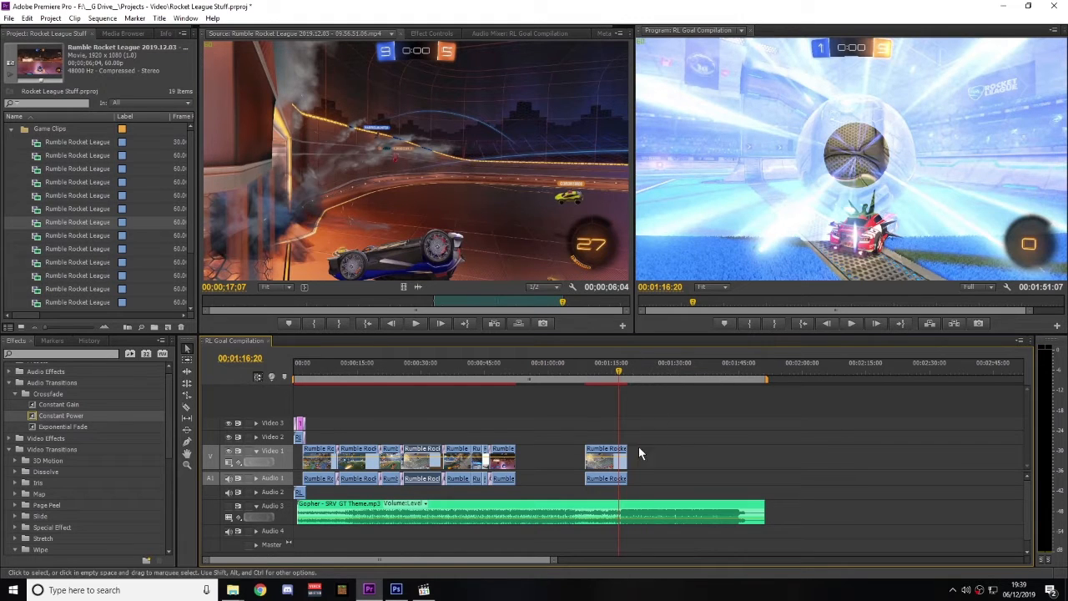
pyautogui.moveTo(632, 453); pyautogui.dragTo(618, 460)
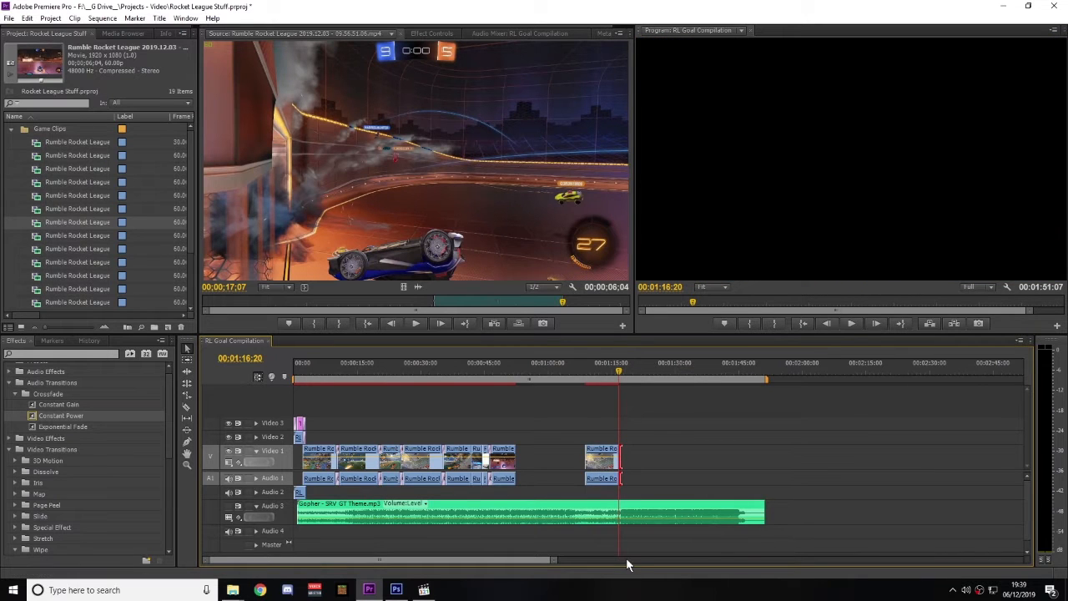
pyautogui.moveTo(598, 451); pyautogui.dragTo(682, 448)
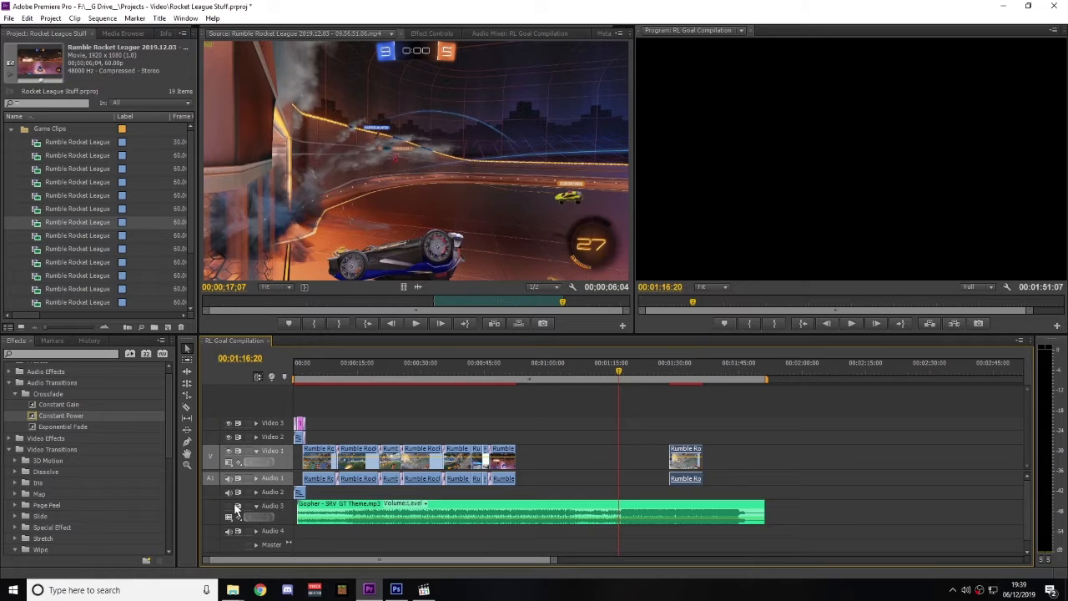
# - Play the music from 00:01:07:01 and from 00:01:16:03 to find where the track changes
pyautogui.click(577, 369)
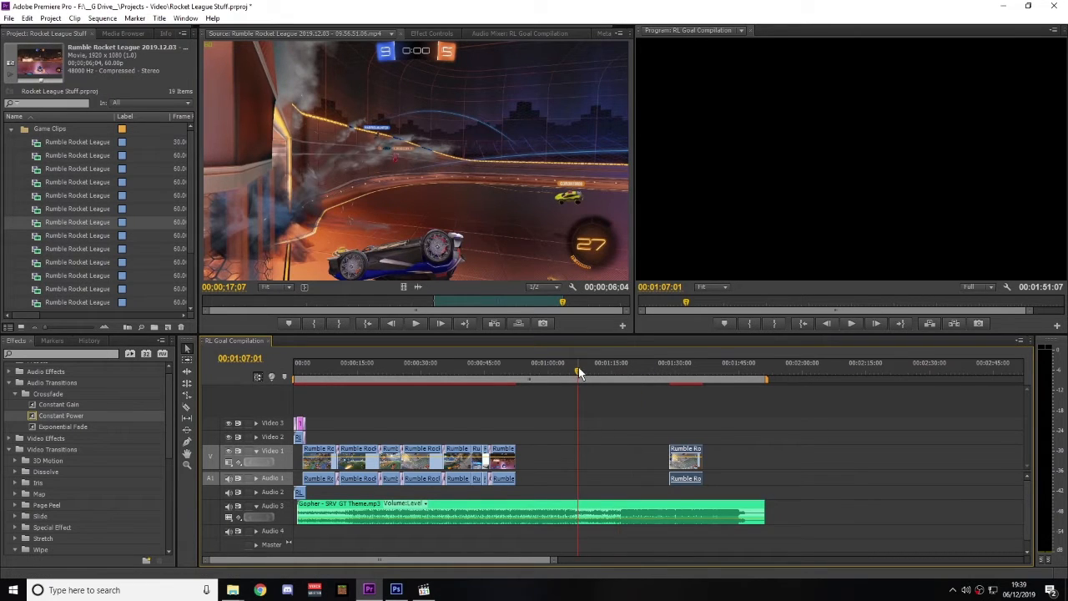
pyautogui.press('space')
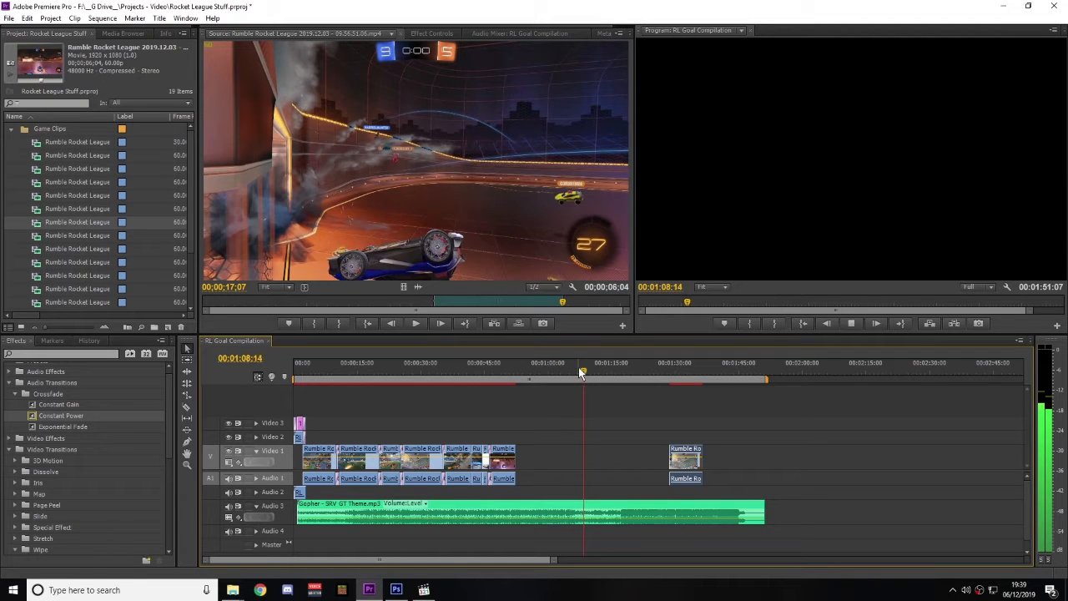
pyautogui.press('space')
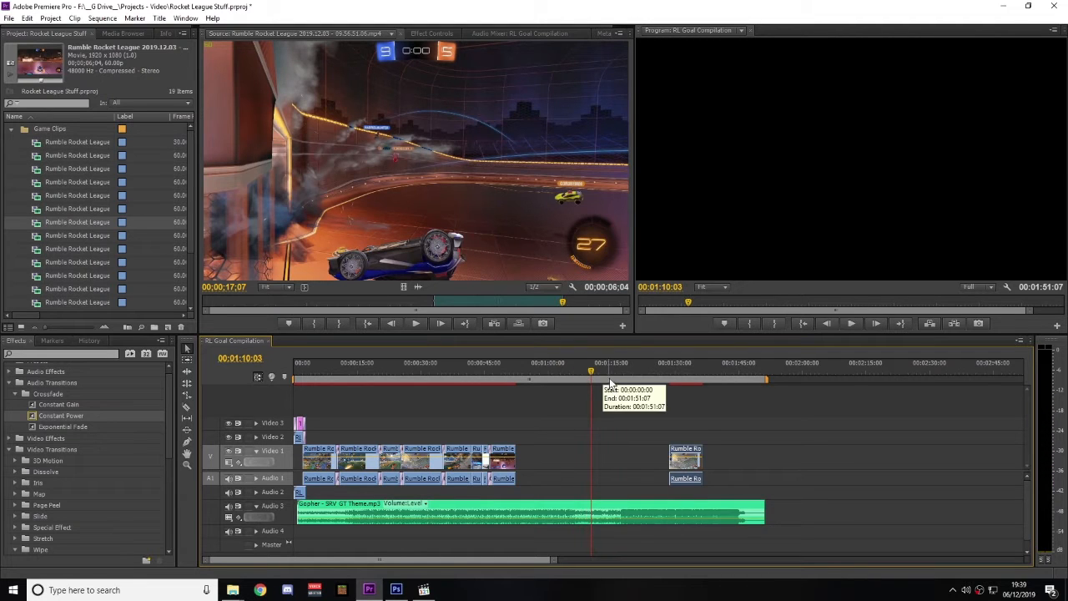
pyautogui.click(616, 371)
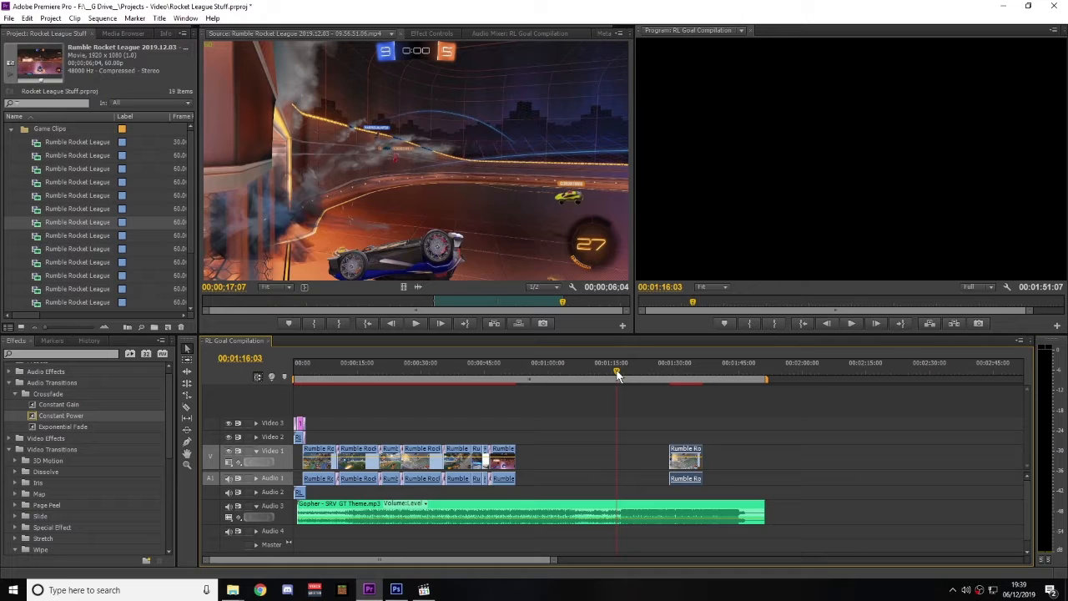
pyautogui.press('space')
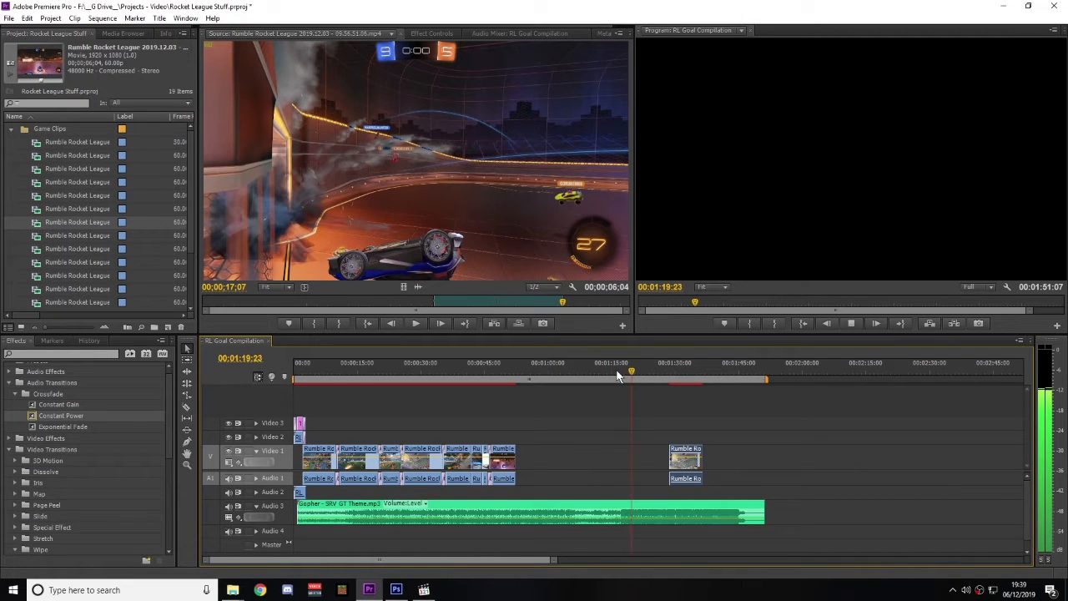
pyautogui.press('space')
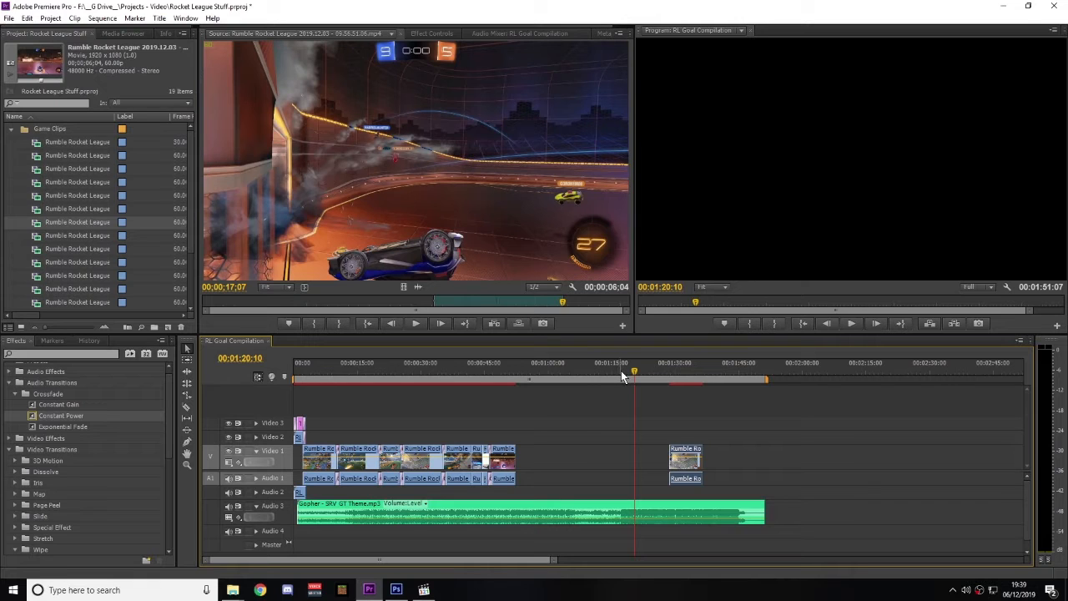
# - Locate the music change at 00:01:18:21, align the pasted clip's end with it, and extend that end to about 00:01:20
pyautogui.click(620, 371)
pyautogui.moveTo(621, 370); pyautogui.dragTo(623, 371)
pyautogui.moveTo(551, 559); pyautogui.dragTo(376, 558)
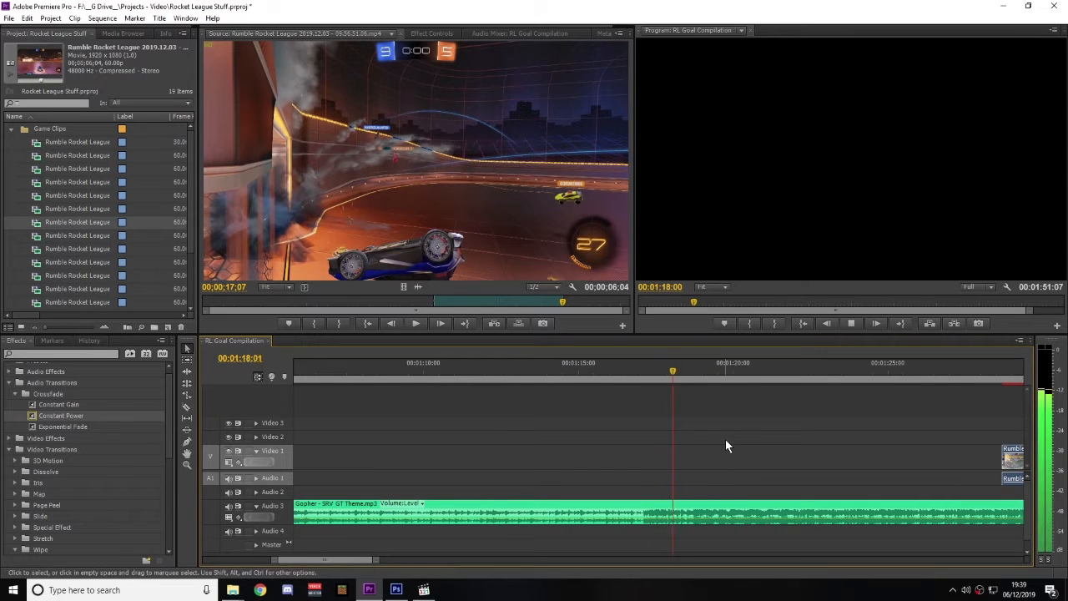
pyautogui.press('space')
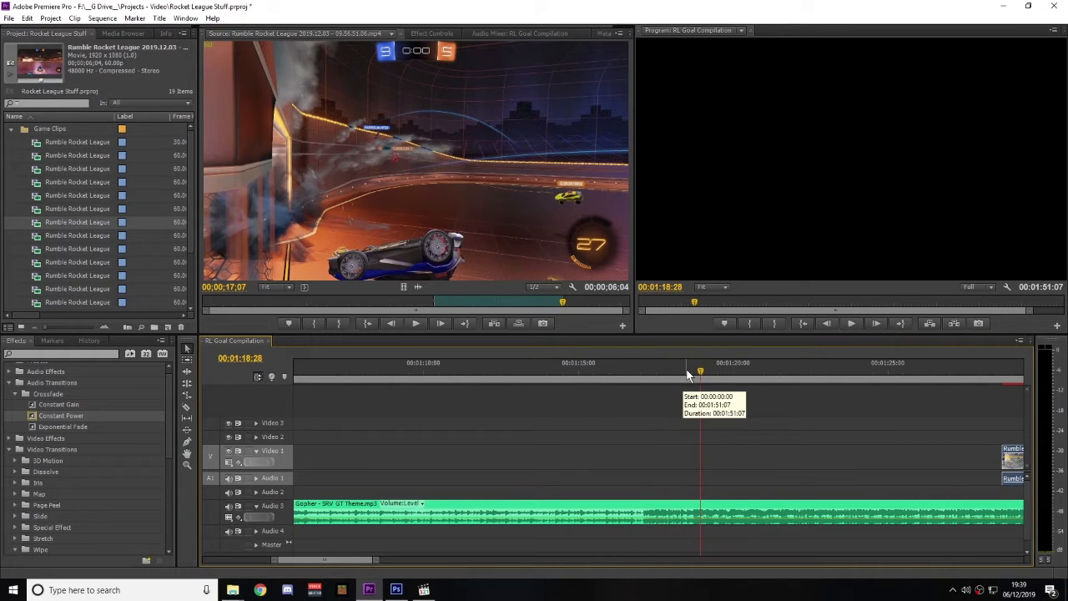
pyautogui.moveTo(686, 364); pyautogui.dragTo(695, 370)
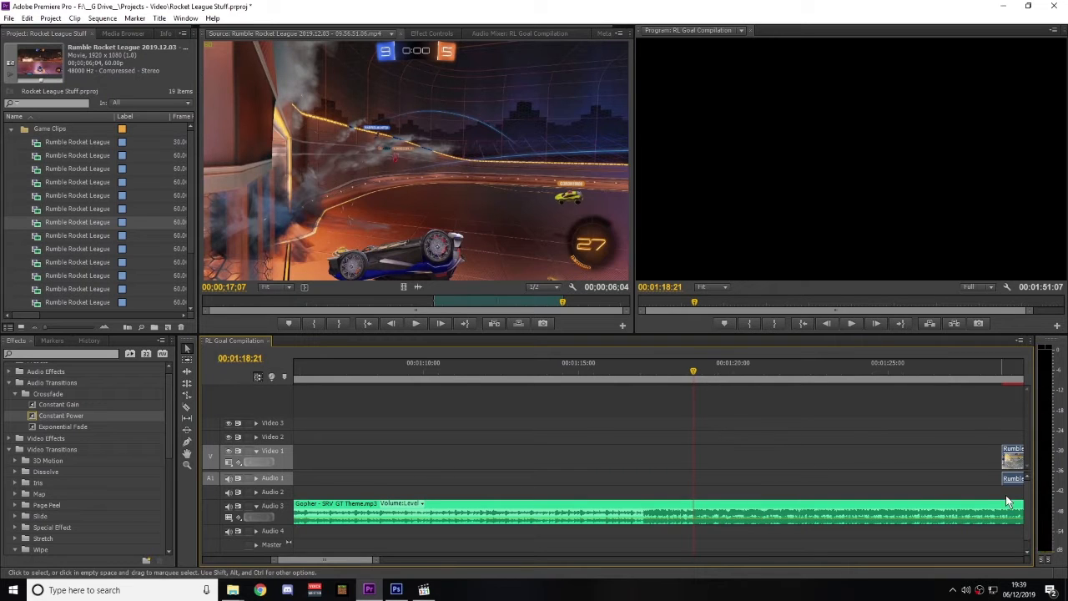
pyautogui.moveTo(1018, 472); pyautogui.dragTo(474, 469)
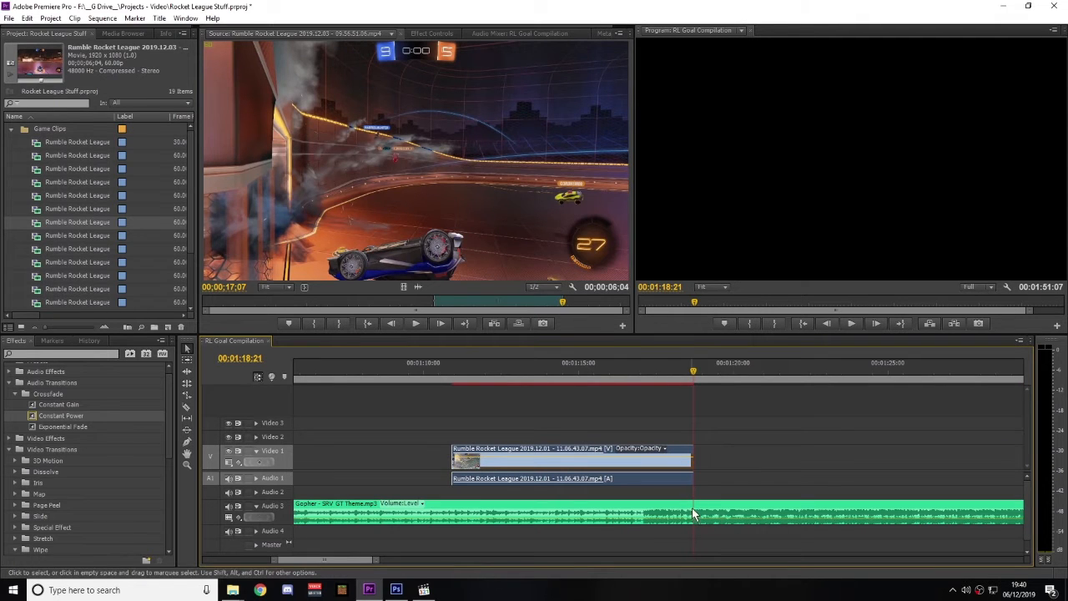
pyautogui.moveTo(698, 458); pyautogui.dragTo(737, 455)
# - Play back the repositioned clip to check how its goal explosion lines up with the music change
pyautogui.moveTo(375, 561); pyautogui.dragTo(458, 561)
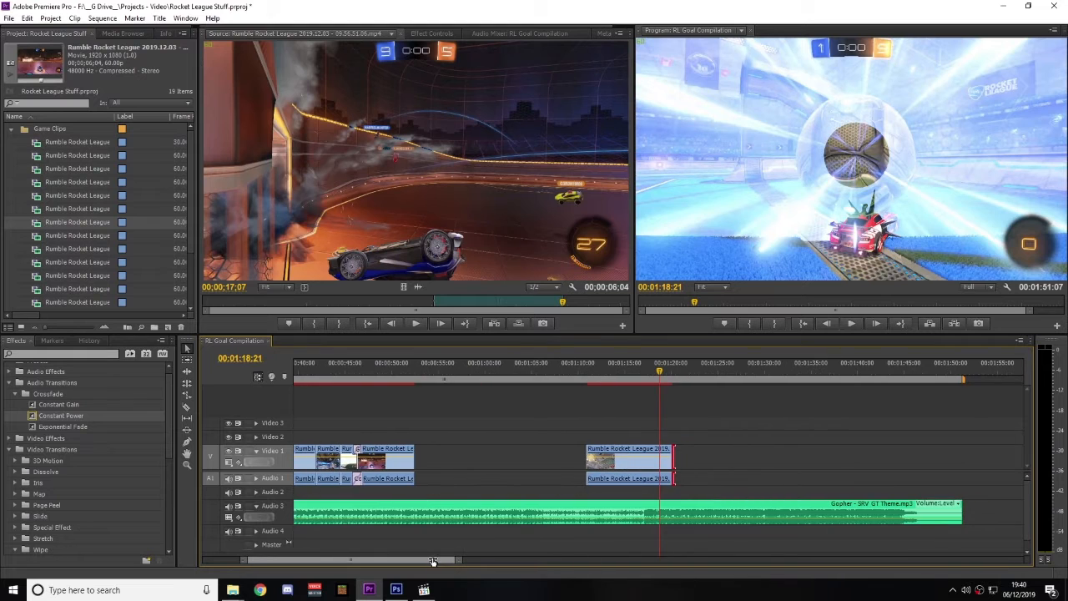
pyautogui.click(587, 367)
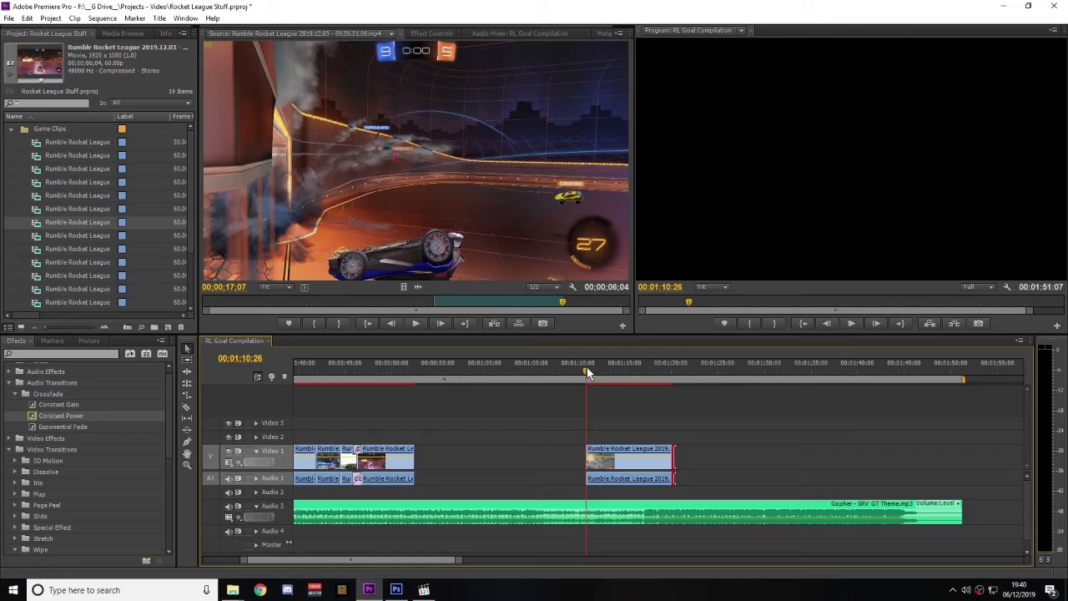
pyautogui.press('space')
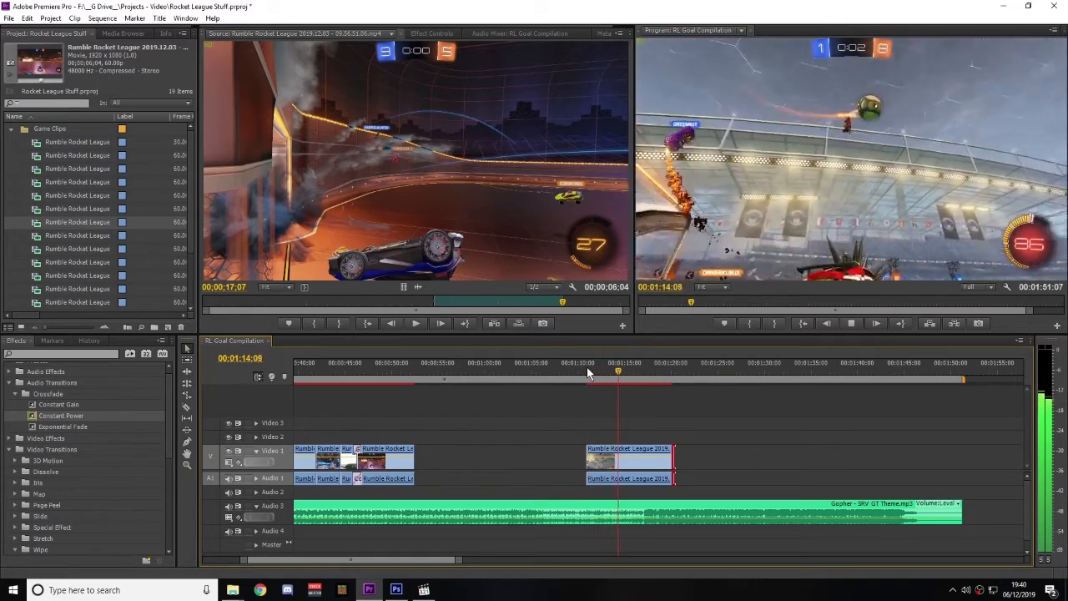
pyautogui.click(613, 369)
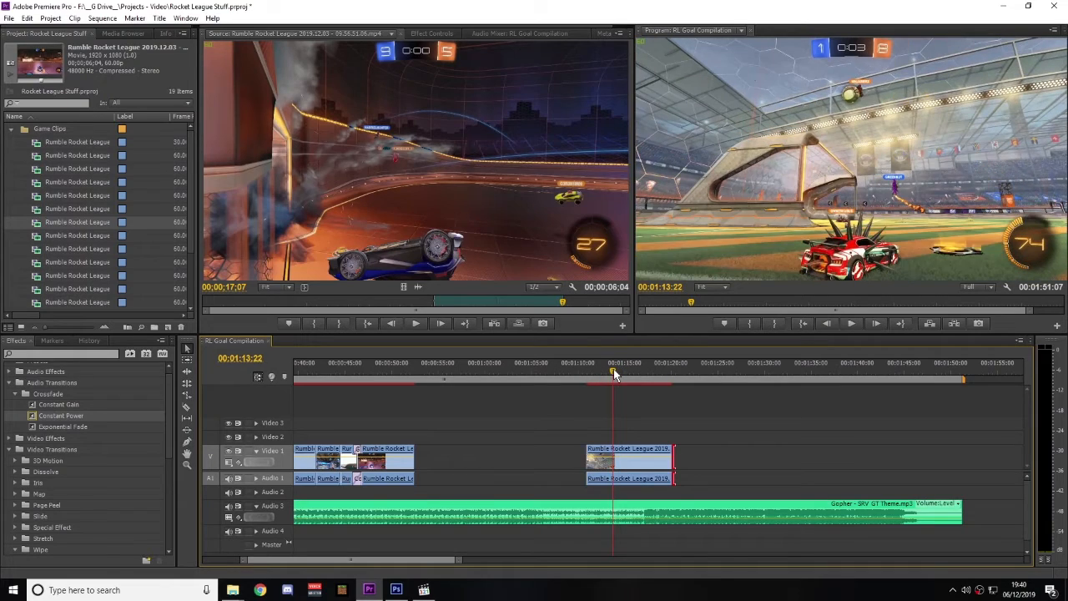
pyautogui.press('space')
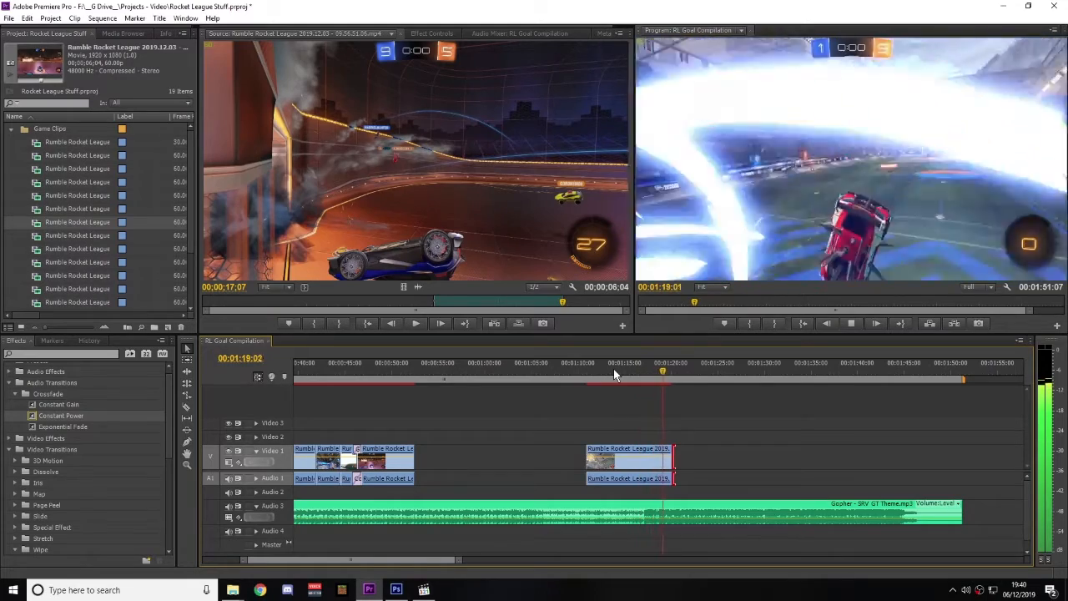
pyautogui.press('space')
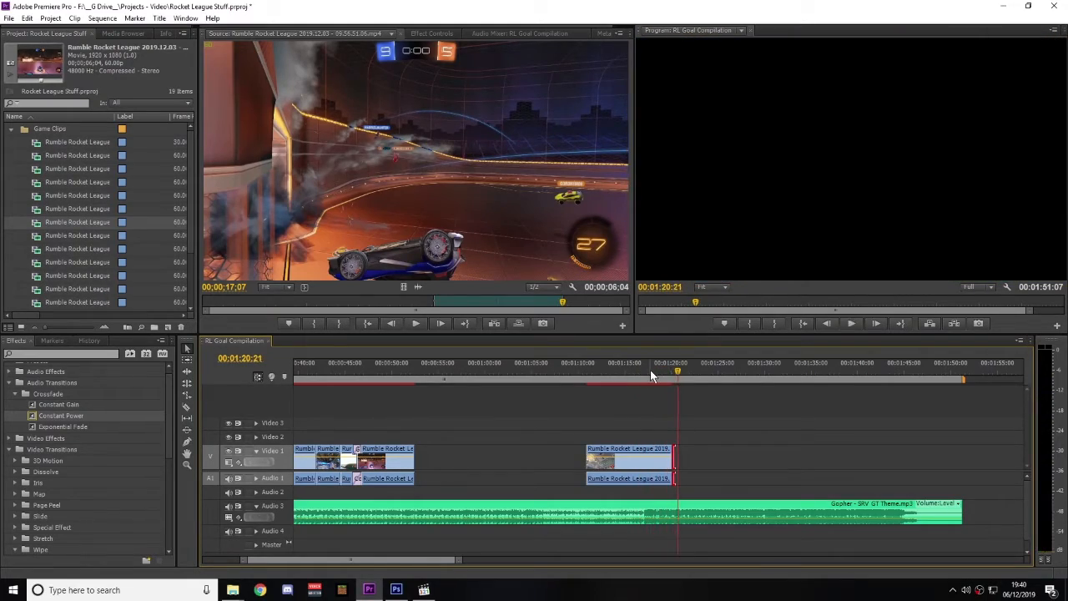
# - Play back the music change from 00:01:18:05 and delete the isolated pasted clip that starts at 00:01:10:27
pyautogui.click(655, 371)
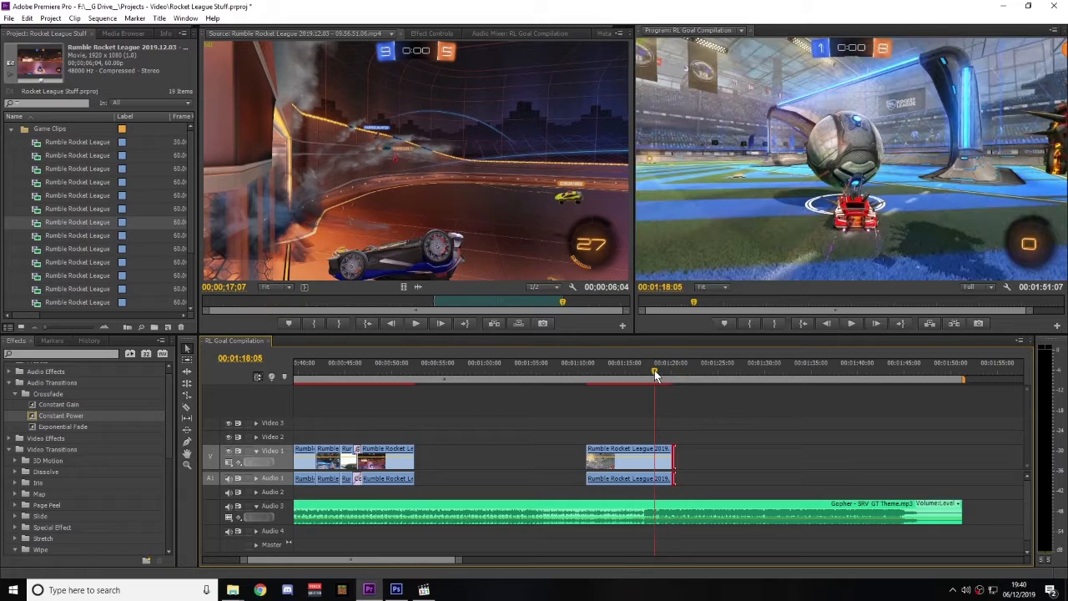
pyautogui.press('space')
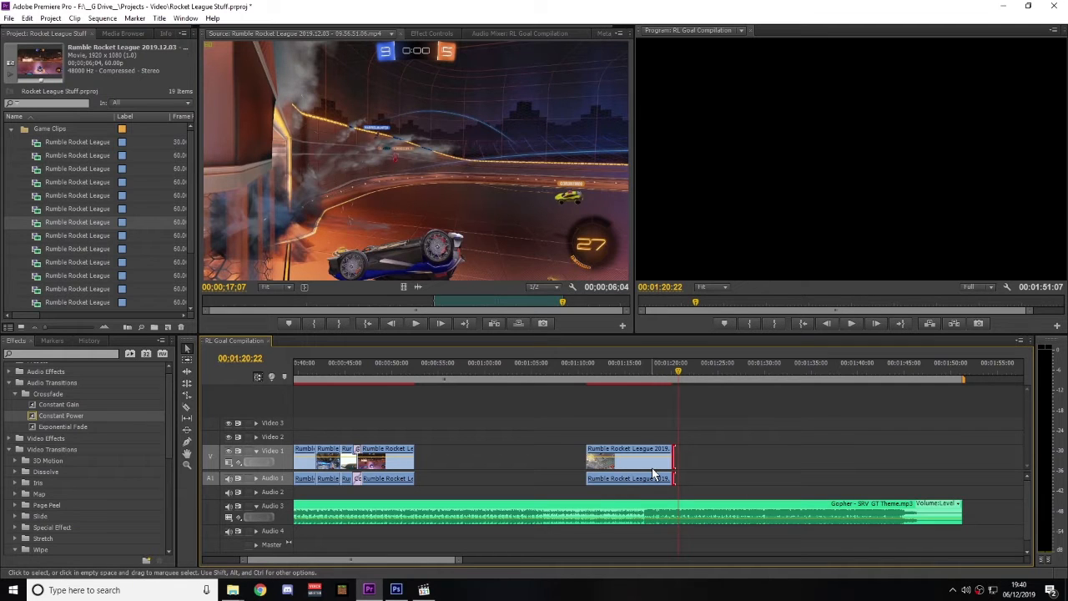
pyautogui.moveTo(459, 558); pyautogui.dragTo(543, 555)
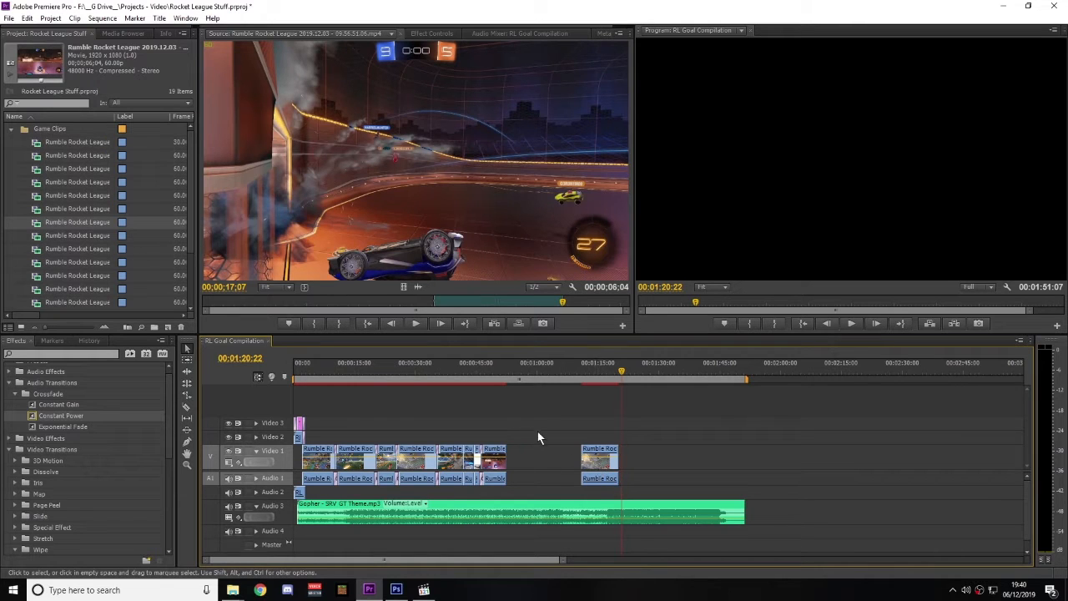
pyautogui.click(595, 472)
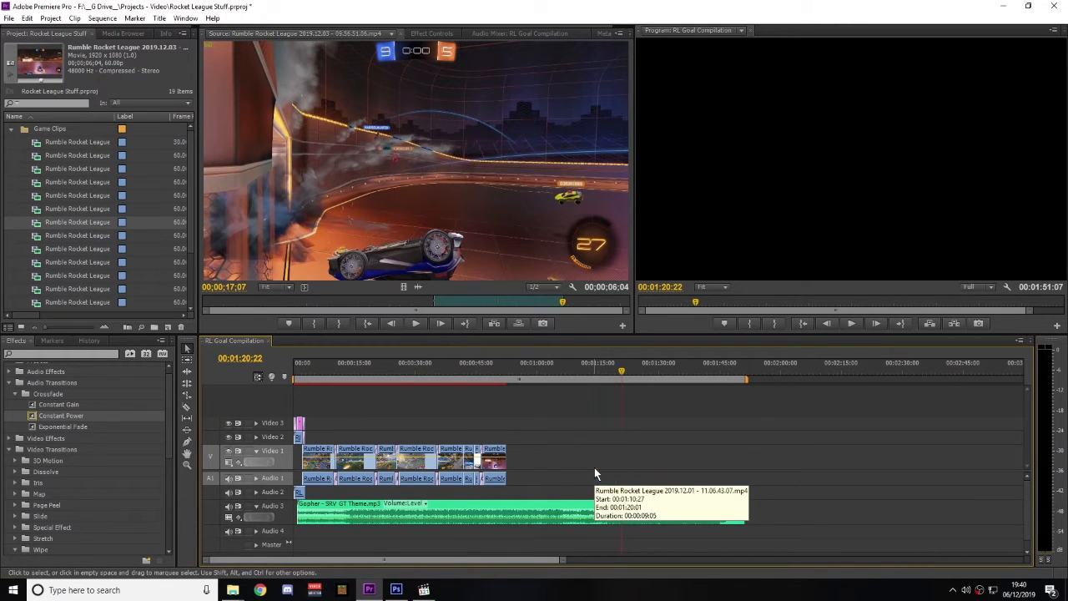
# - Duplicate the whole run of gameplay clips on Video 1 and place the copies directly after the originals
pyautogui.moveTo(546, 427); pyautogui.dragTo(320, 494)
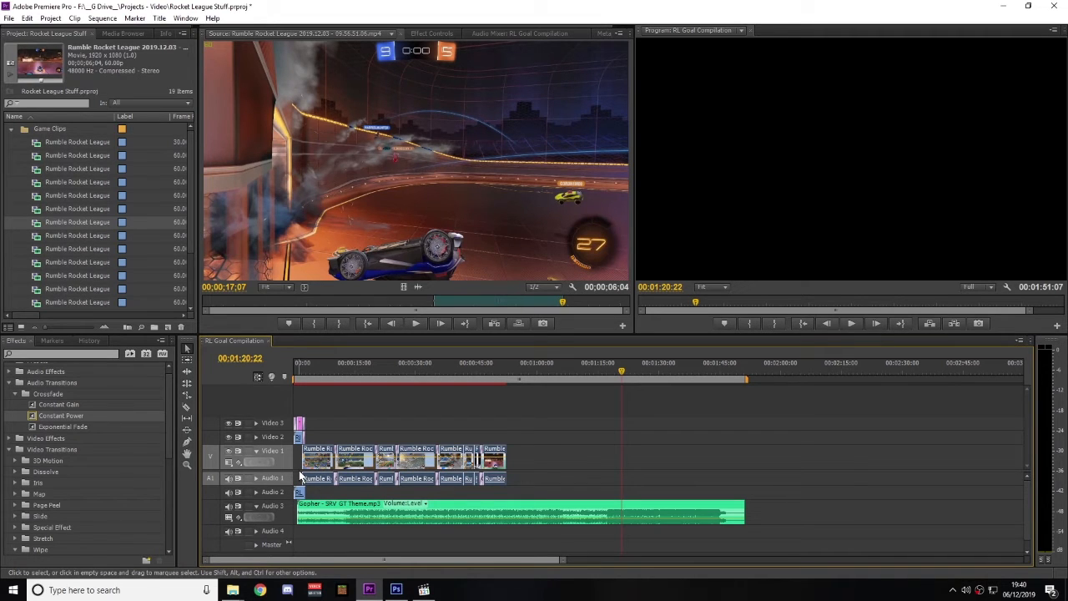
pyautogui.click(528, 367)
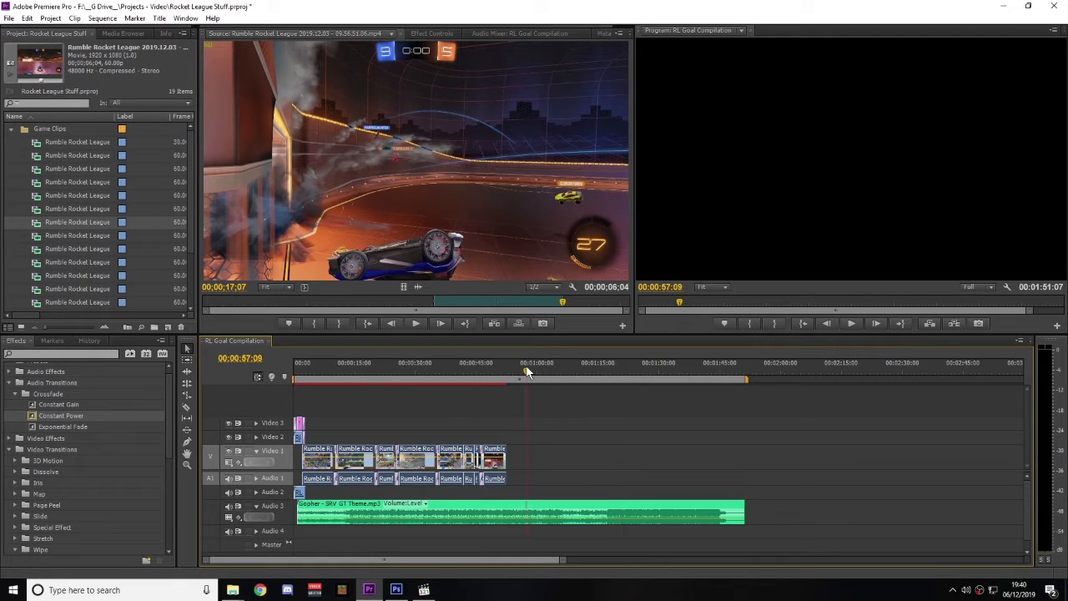
pyautogui.hotkey('ctrl', 'v')
pyautogui.moveTo(767, 423); pyautogui.dragTo(527, 468)
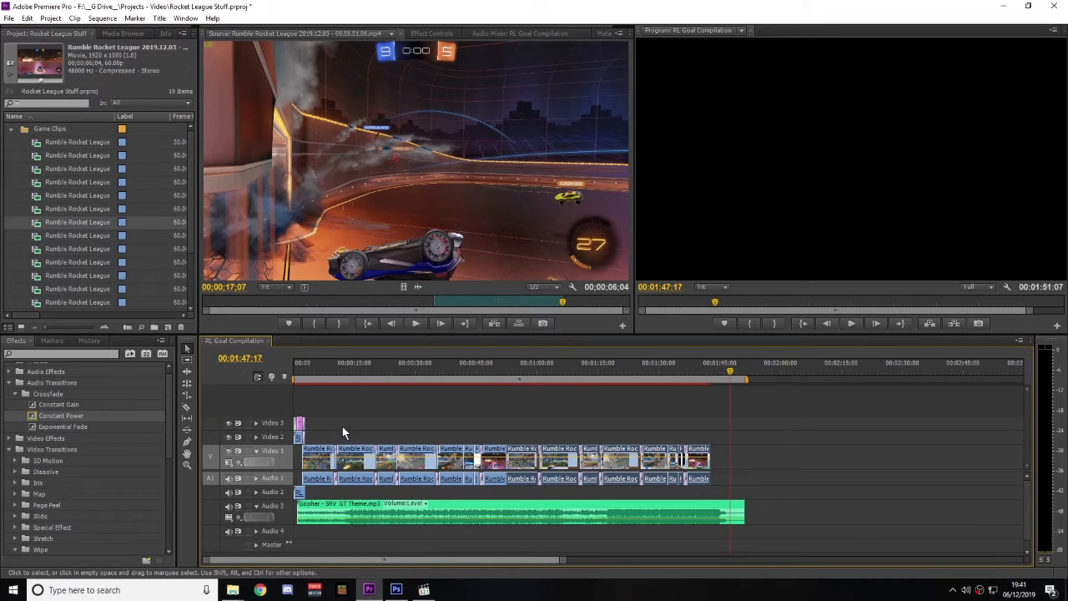
# - Paste copies of the first three gameplay clips at 00:01:47:17 and move the third copy directly against the end of the run
pyautogui.moveTo(310, 416); pyautogui.dragTo(394, 493)
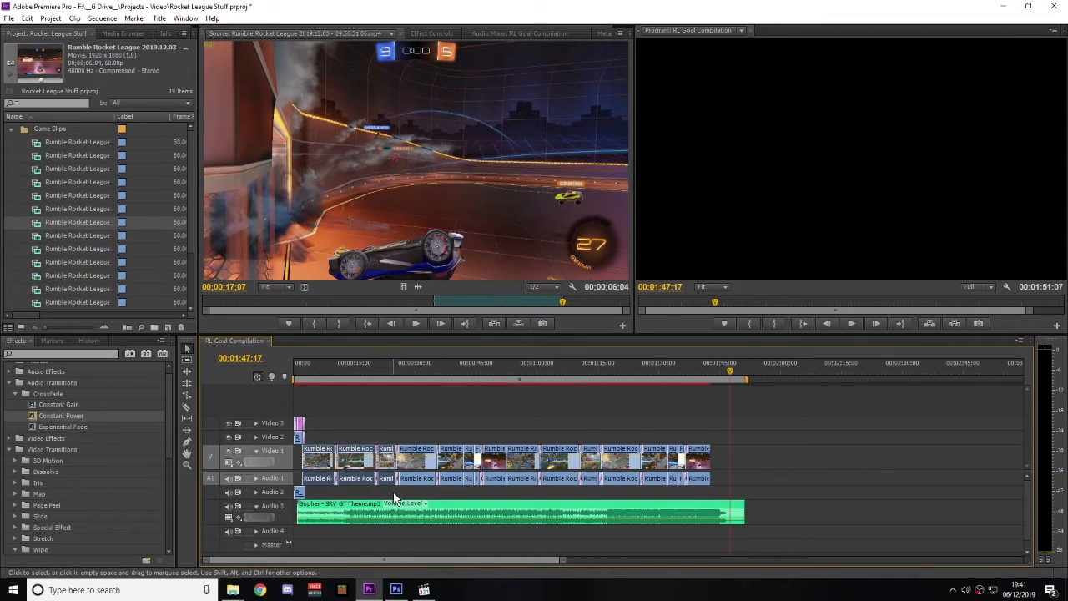
pyautogui.hotkey('ctrl', 'v')
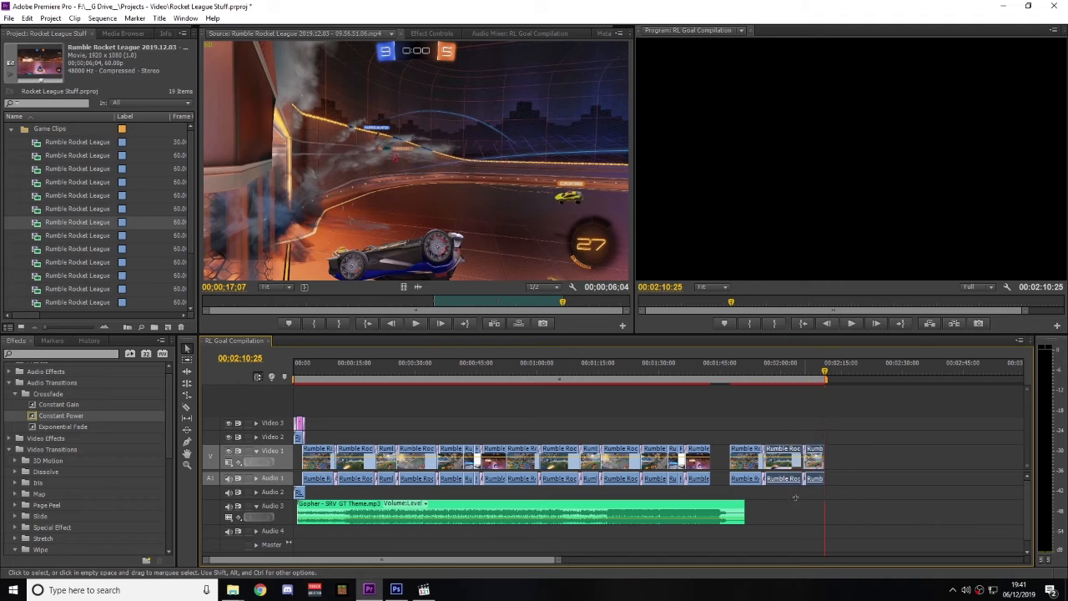
pyautogui.moveTo(755, 479); pyautogui.dragTo(781, 472)
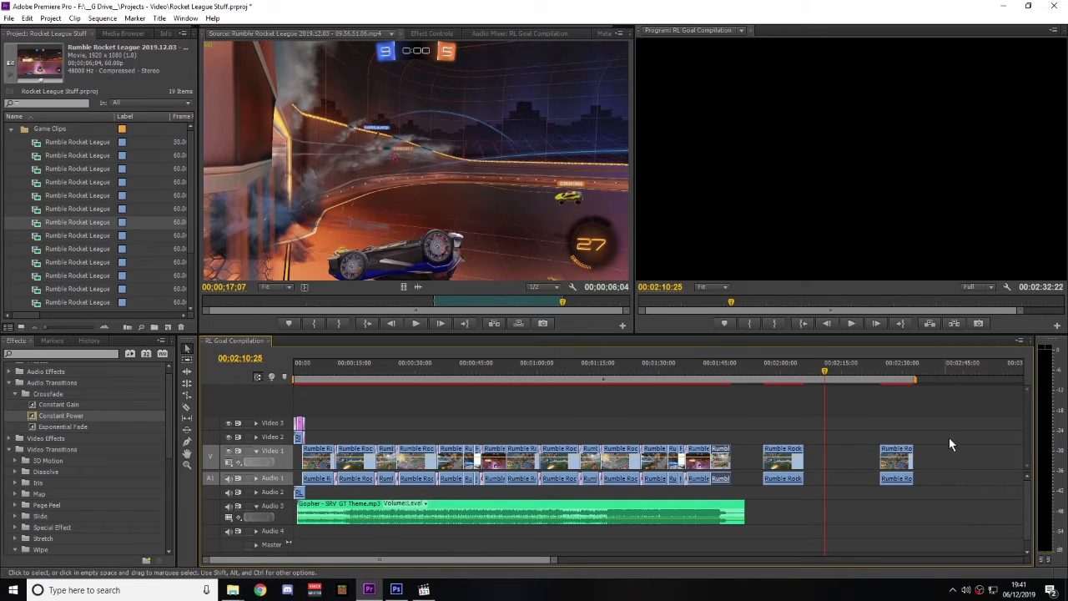
# - Delete the two surplus pasted clips beyond the music and extend the last remaining clip to the end of the music track
pyautogui.moveTo(948, 444); pyautogui.dragTo(779, 497)
pyautogui.press('Delete')
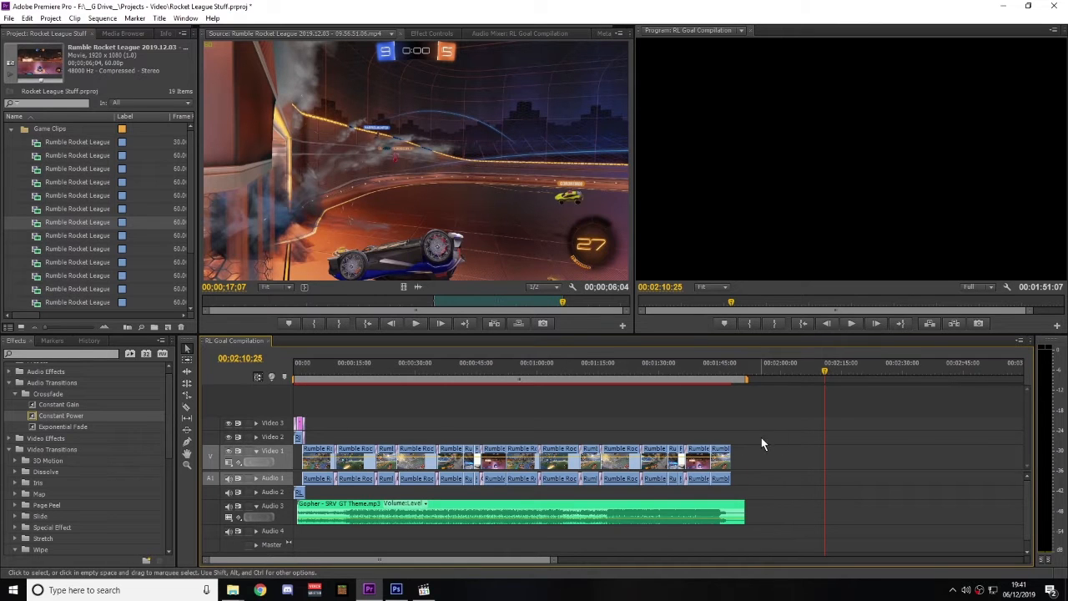
pyautogui.click(728, 367)
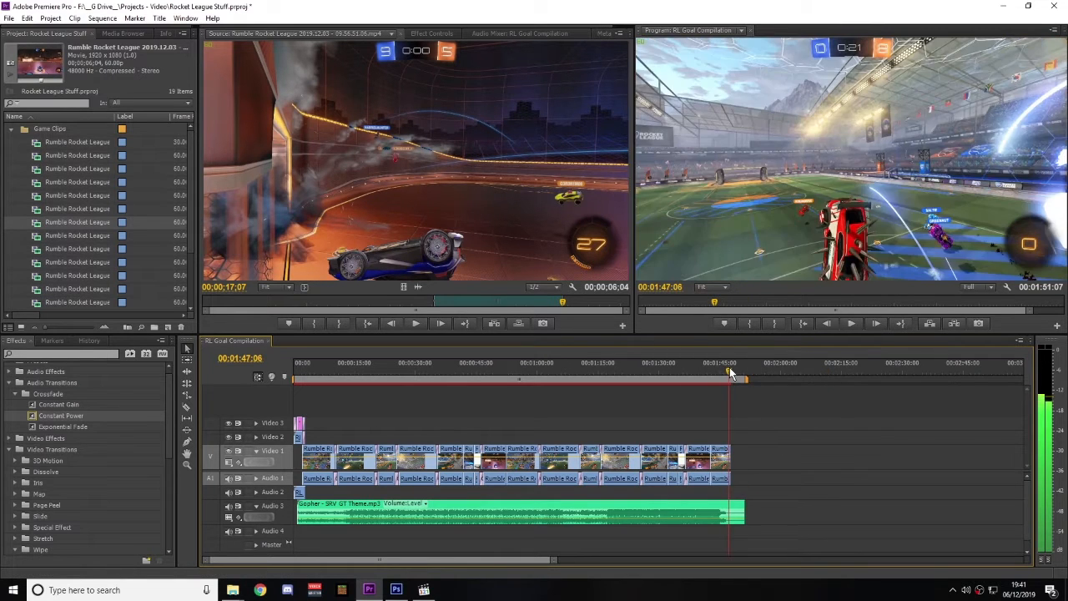
pyautogui.moveTo(730, 454); pyautogui.dragTo(744, 453)
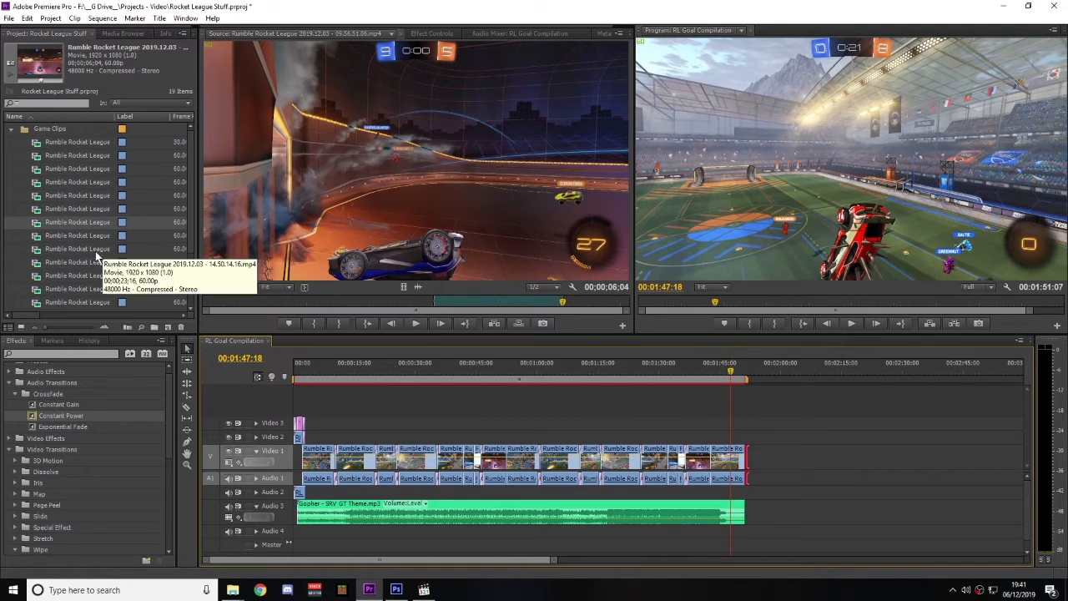
# - Collapse the Game Clips bin, expand the GFX bin, and review the intro title around 00:00:01:07 and the outro text graphic
pyautogui.click(12, 130)
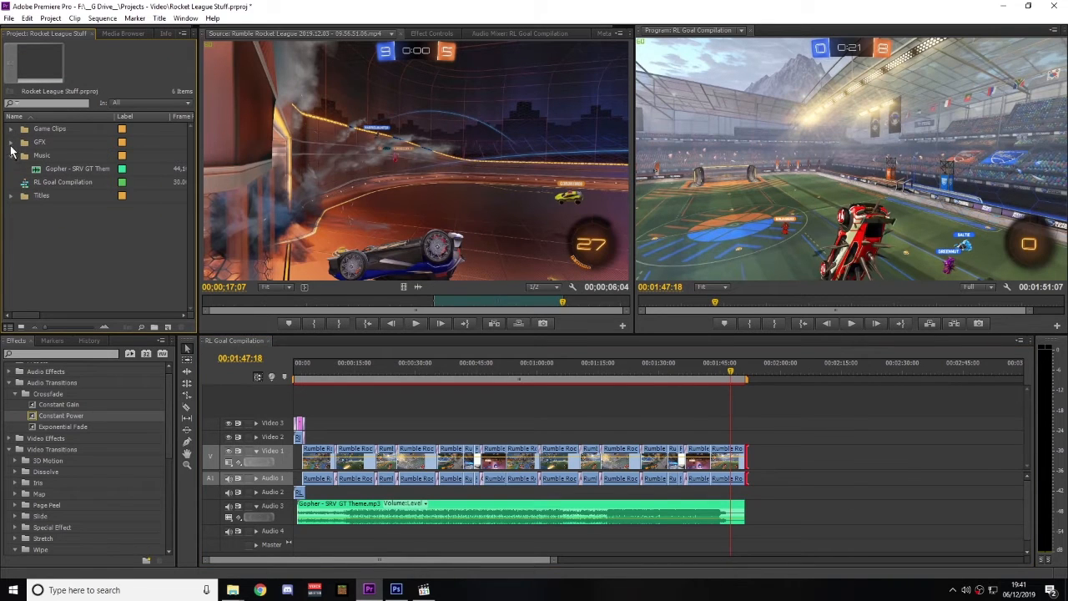
pyautogui.click(11, 142)
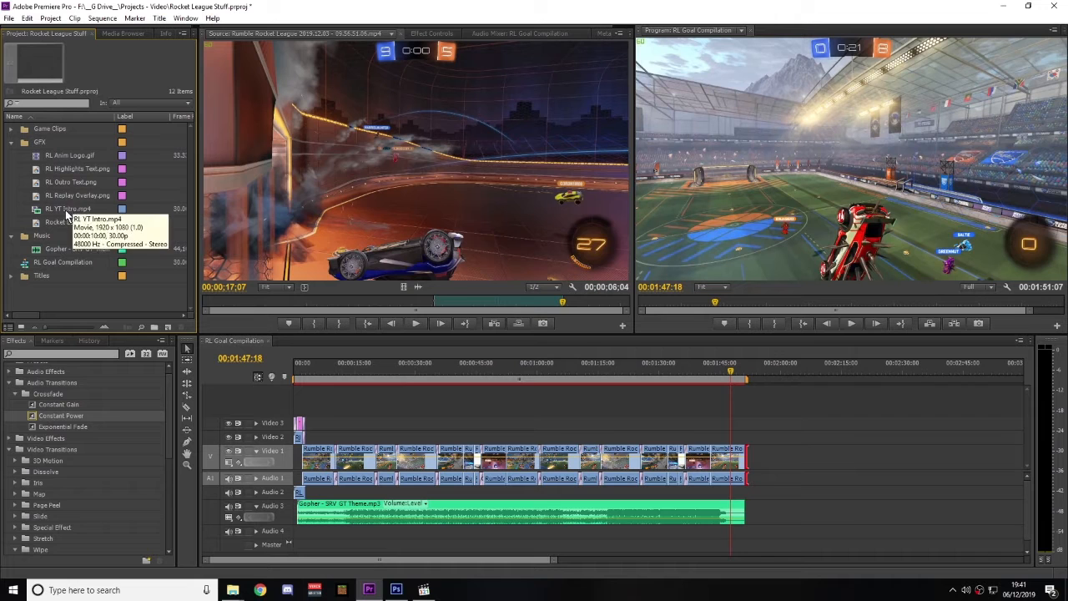
pyautogui.click(302, 371)
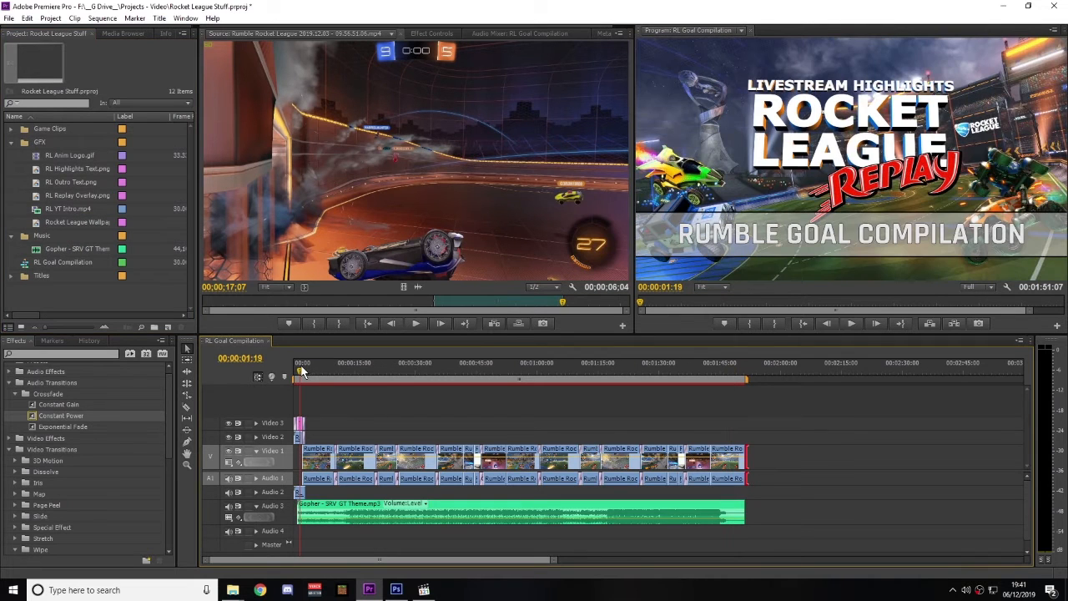
pyautogui.click(300, 372)
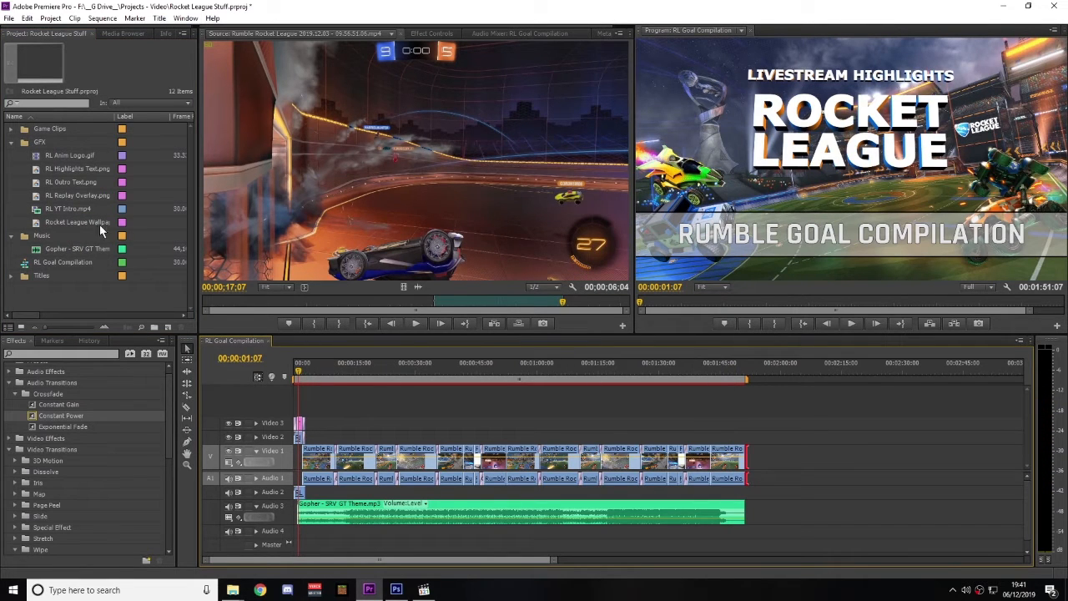
pyautogui.click(35, 183)
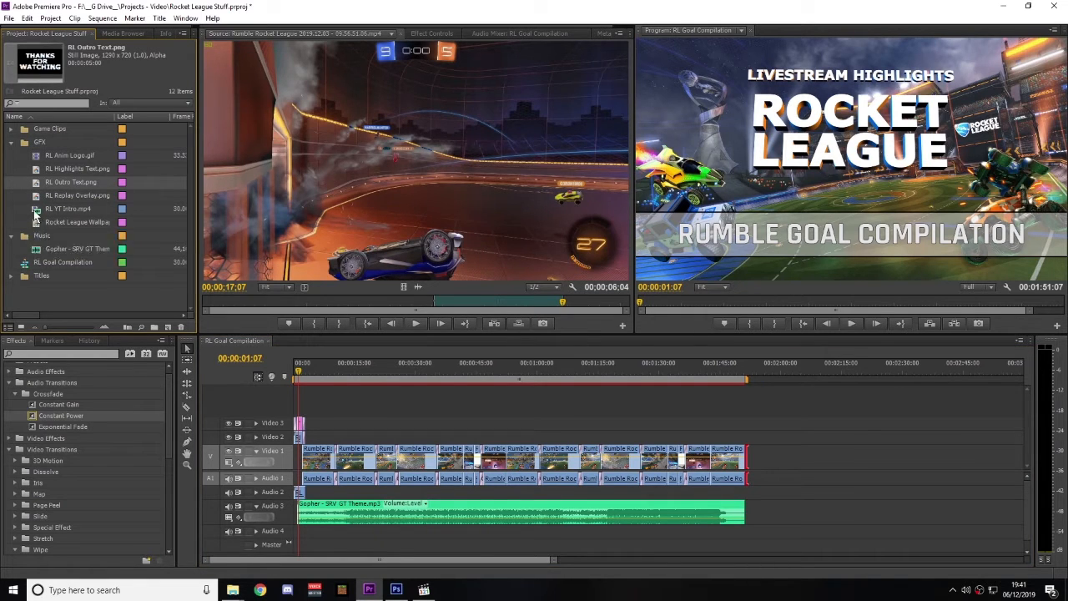
# - Place Rocket League Wallpaper 03.jpg on Video 2 above the last gameplay clip, ending where that clip ends
pyautogui.click(741, 365)
pyautogui.click(37, 225)
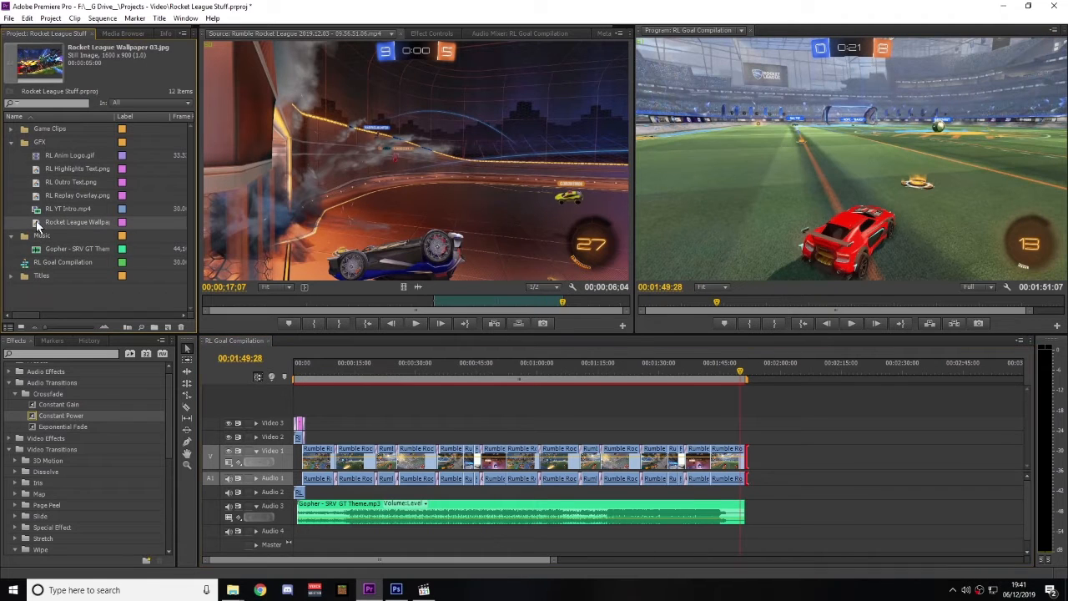
pyautogui.moveTo(630, 375); pyautogui.dragTo(733, 437)
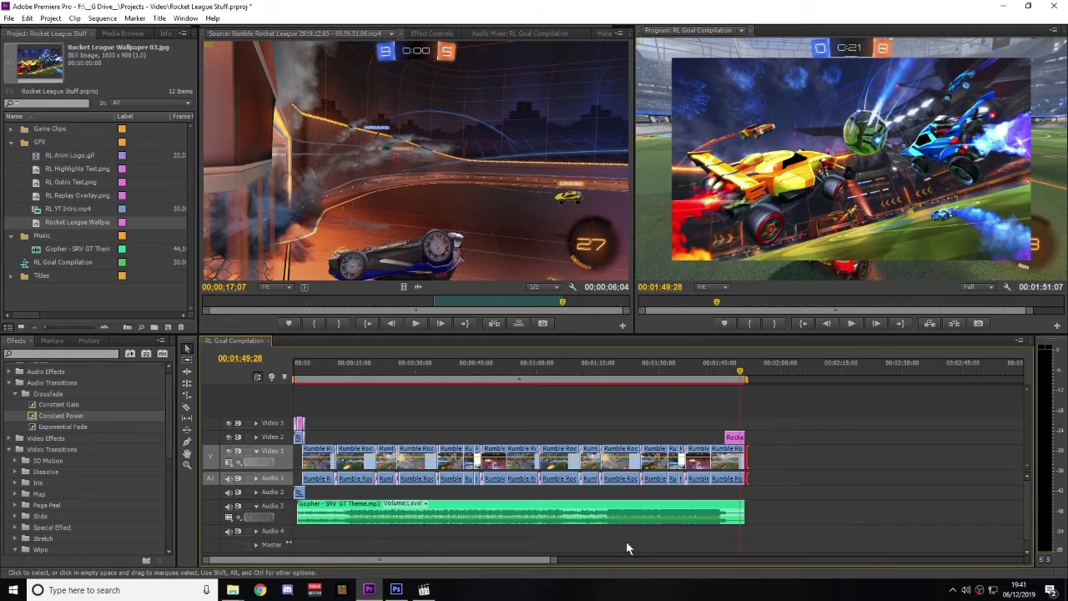
# - Shorten the wallpaper image to about 4 seconds and position it to start at 00:01:47:27, with the playhead at its start
pyautogui.moveTo(559, 557); pyautogui.dragTo(437, 548)
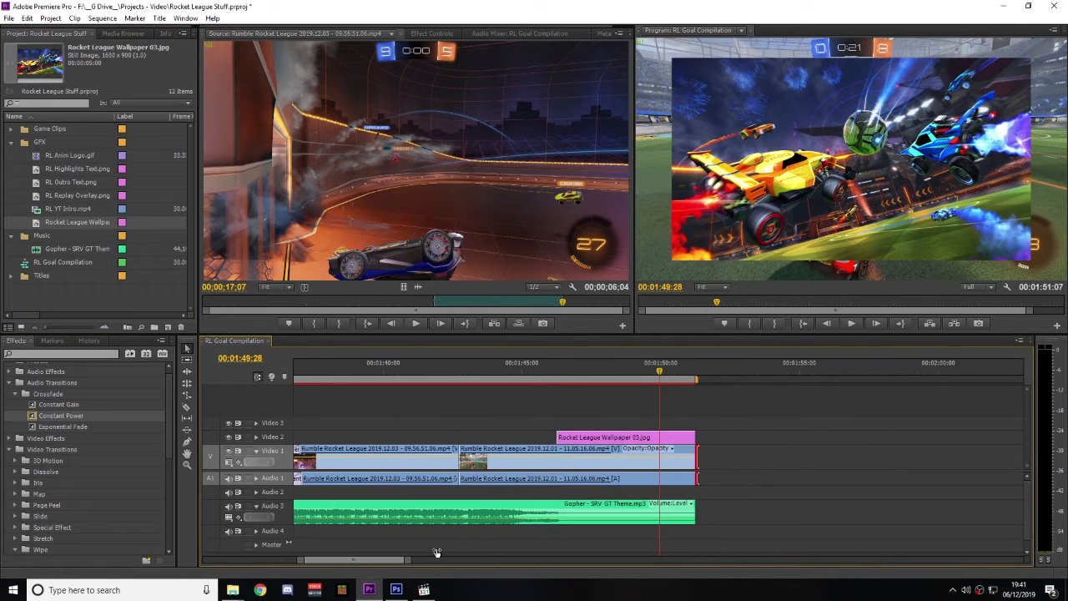
pyautogui.moveTo(586, 443); pyautogui.dragTo(622, 435)
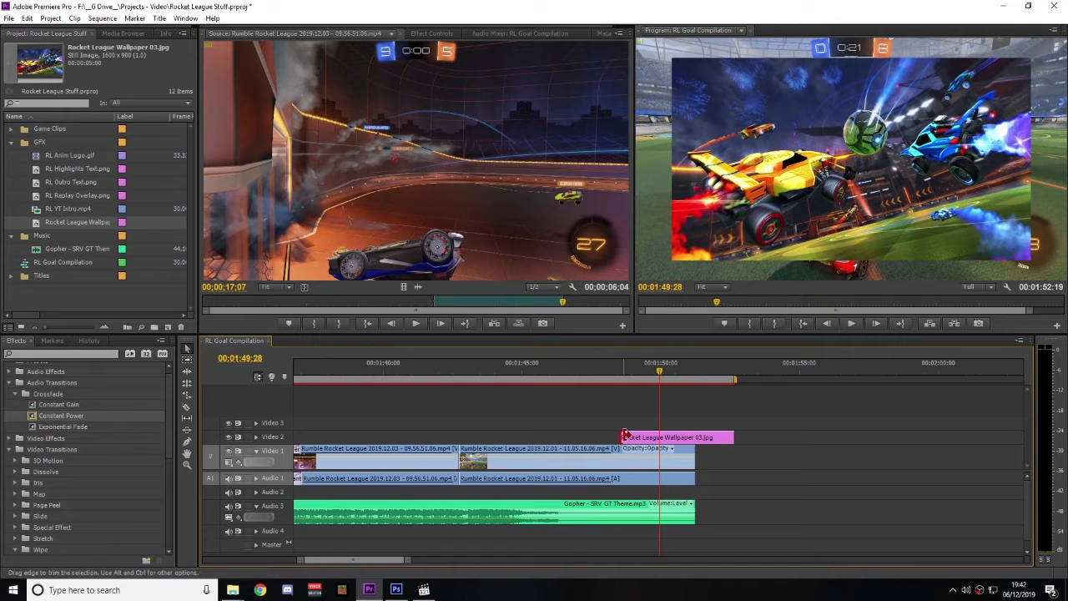
pyautogui.moveTo(625, 436); pyautogui.dragTo(630, 436)
pyautogui.moveTo(693, 442); pyautogui.dragTo(672, 445)
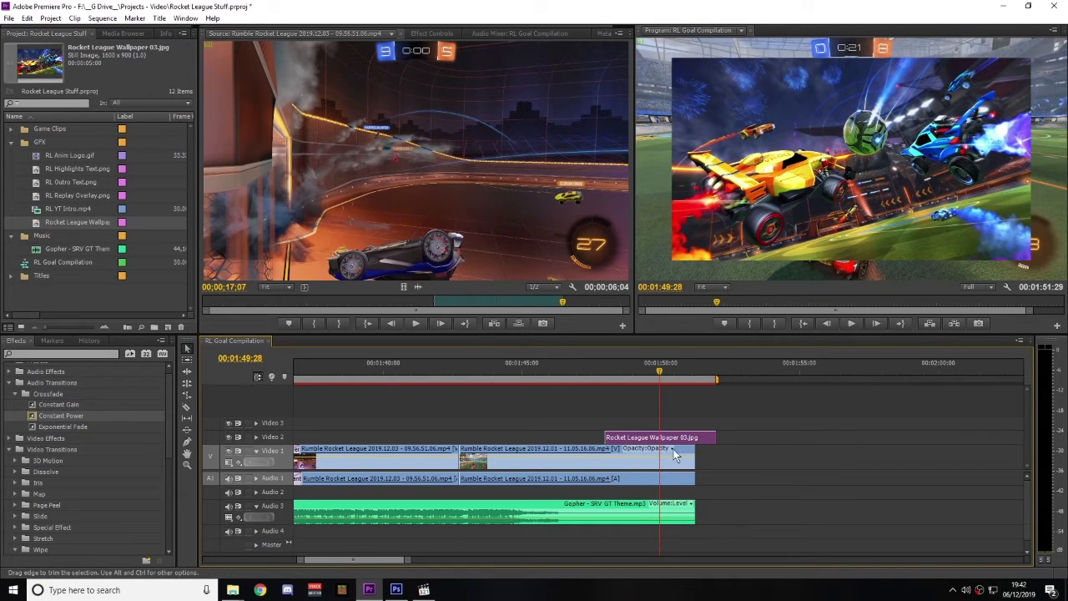
pyautogui.click(582, 371)
pyautogui.moveTo(582, 368); pyautogui.dragTo(603, 373)
# - Add RL Outro Text.png on Video 3 above the wallpaper at 00:01:47:27 and trim it to the wallpaper's length
pyautogui.click(36, 183)
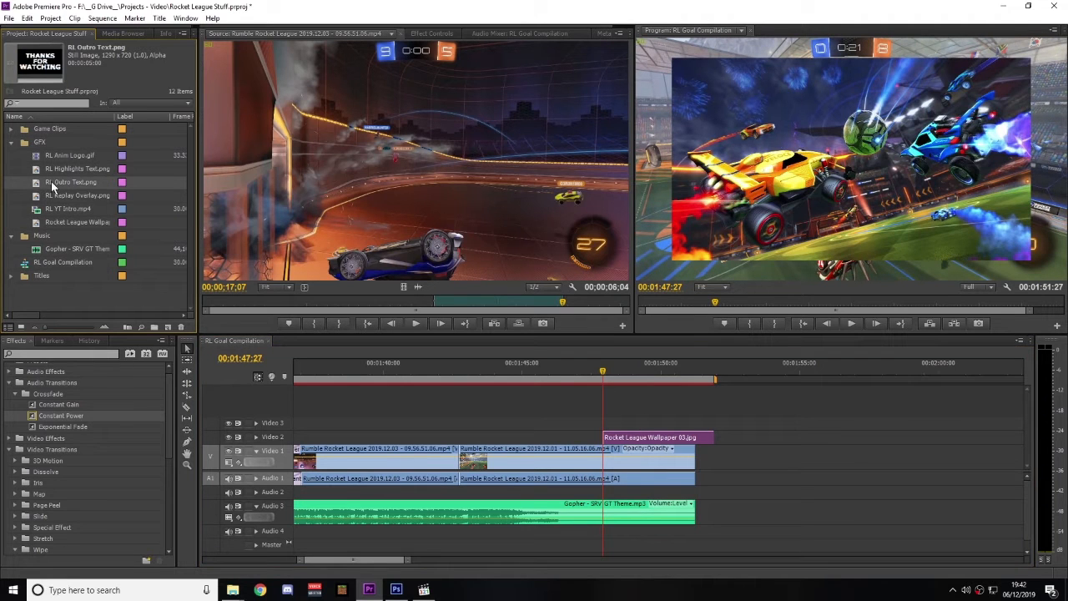
pyautogui.doubleClick(38, 183)
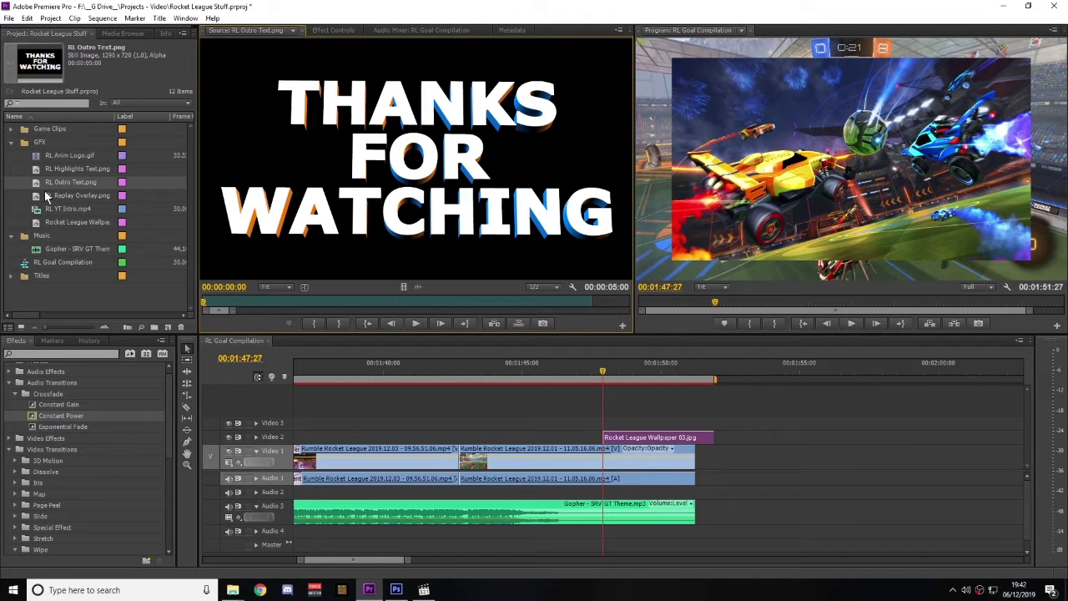
pyautogui.moveTo(35, 191); pyautogui.dragTo(608, 423)
pyautogui.moveTo(739, 423); pyautogui.dragTo(707, 424)
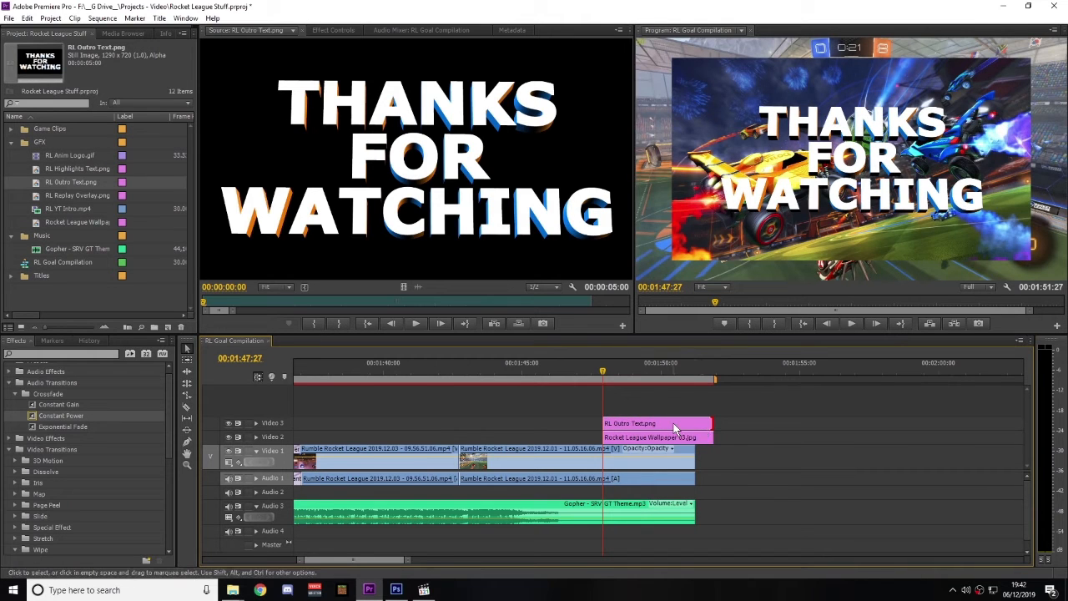
# - Scale the outro wallpaper image to 122 so it fills the frame
pyautogui.click(666, 441)
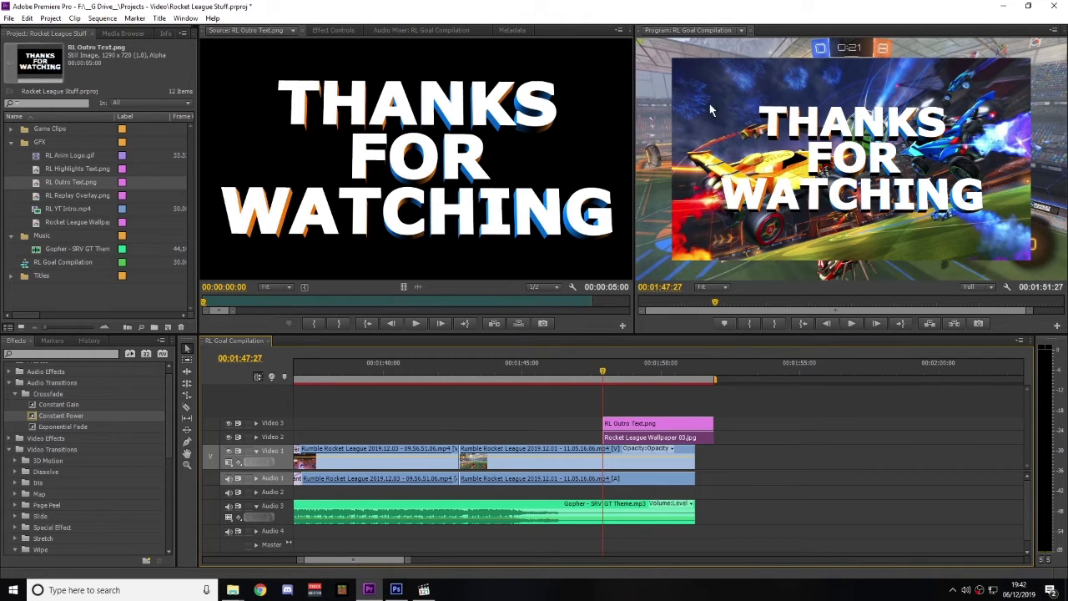
pyautogui.click(324, 30)
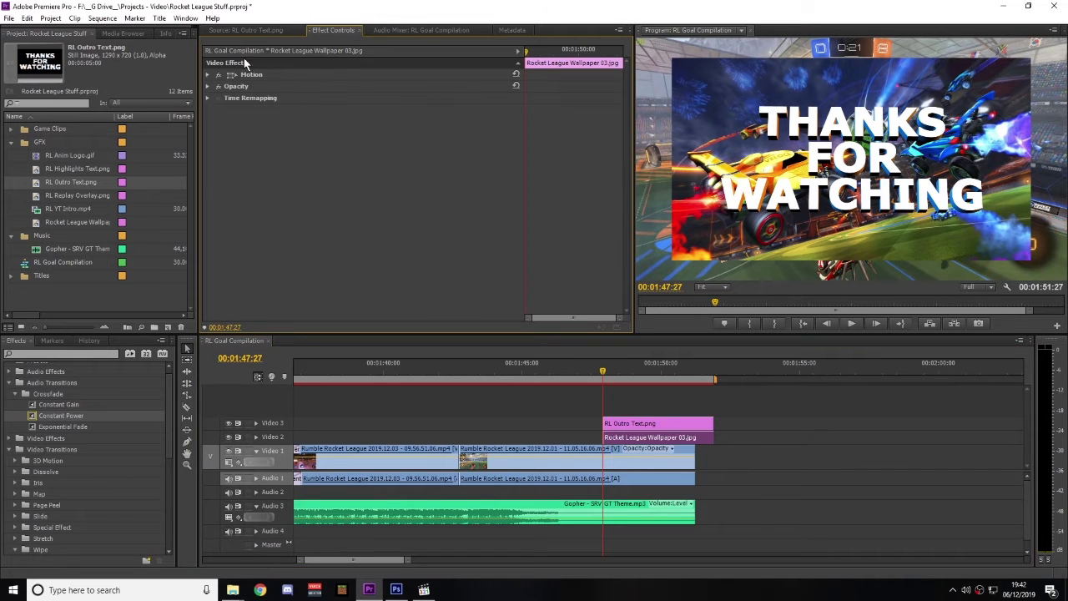
pyautogui.click(209, 75)
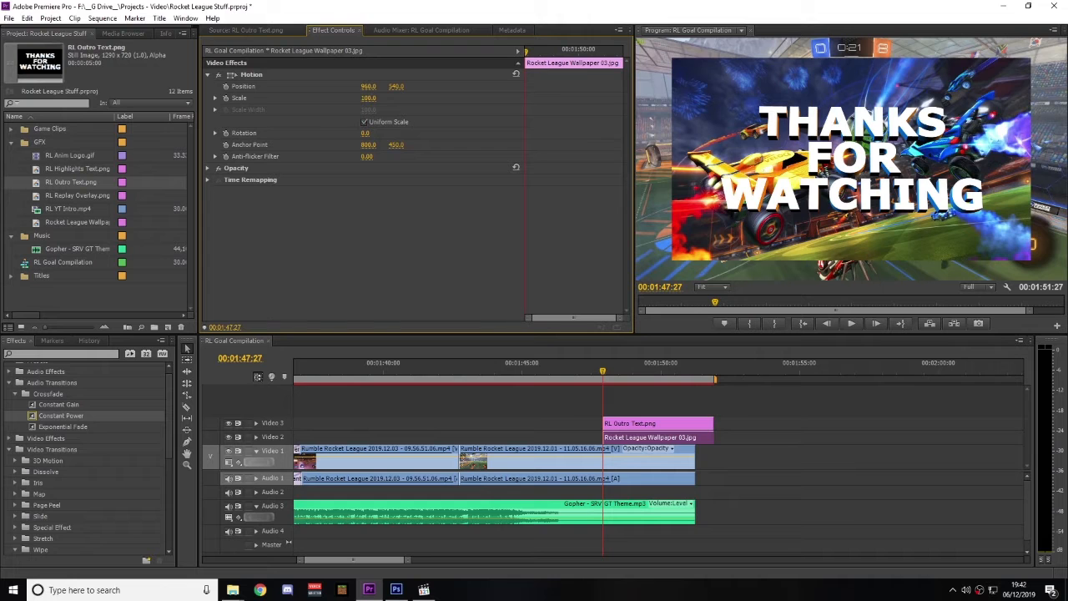
pyautogui.moveTo(368, 98); pyautogui.dragTo(386, 97)
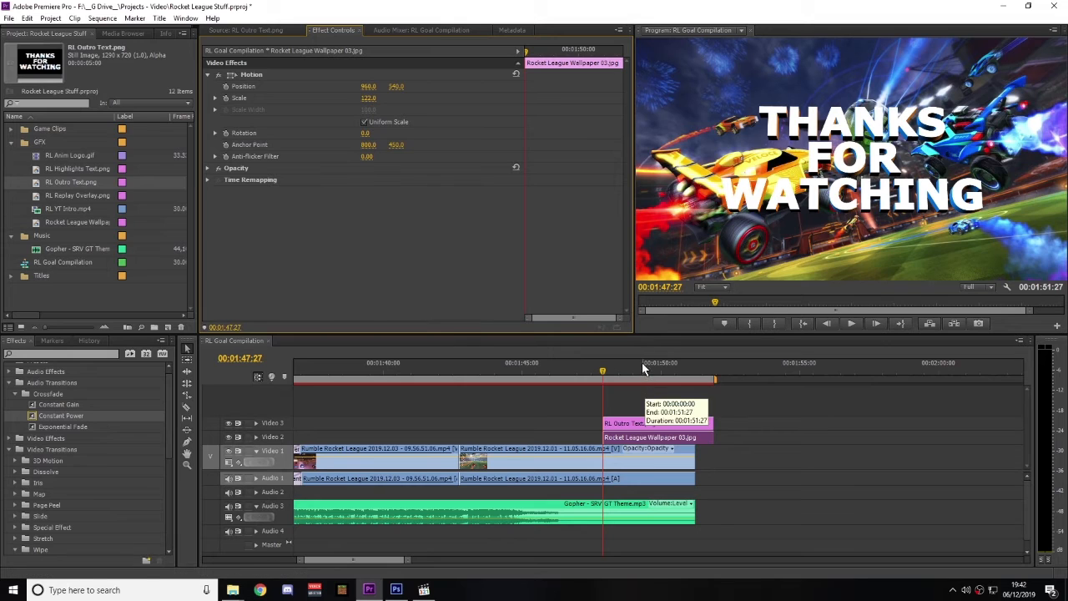
# - Raise the "THANKS FOR WATCHING" outro text by setting its vertical position to 420
pyautogui.click(626, 425)
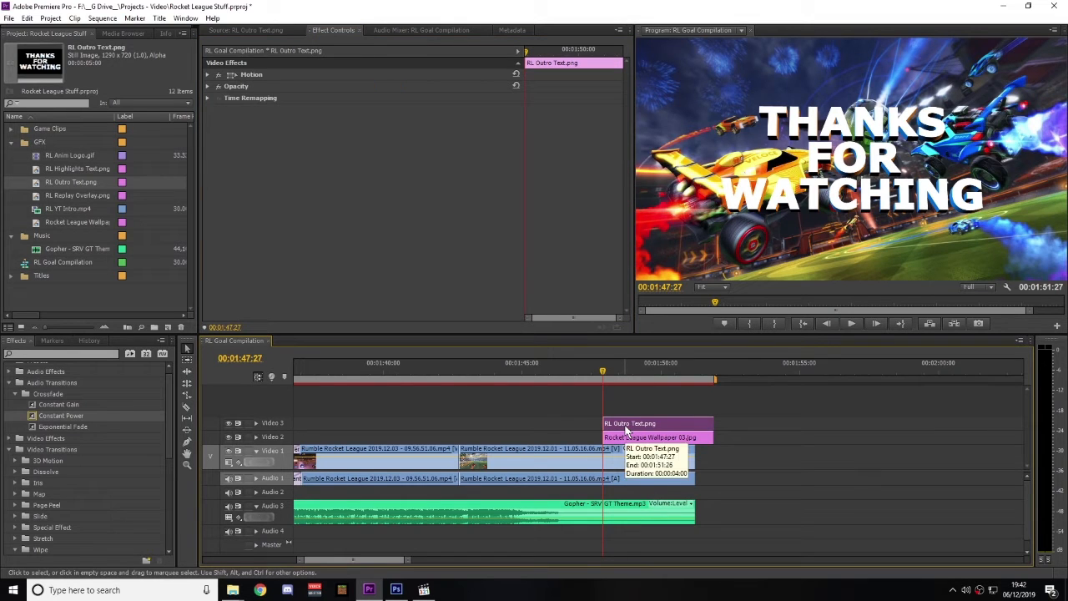
pyautogui.click(207, 74)
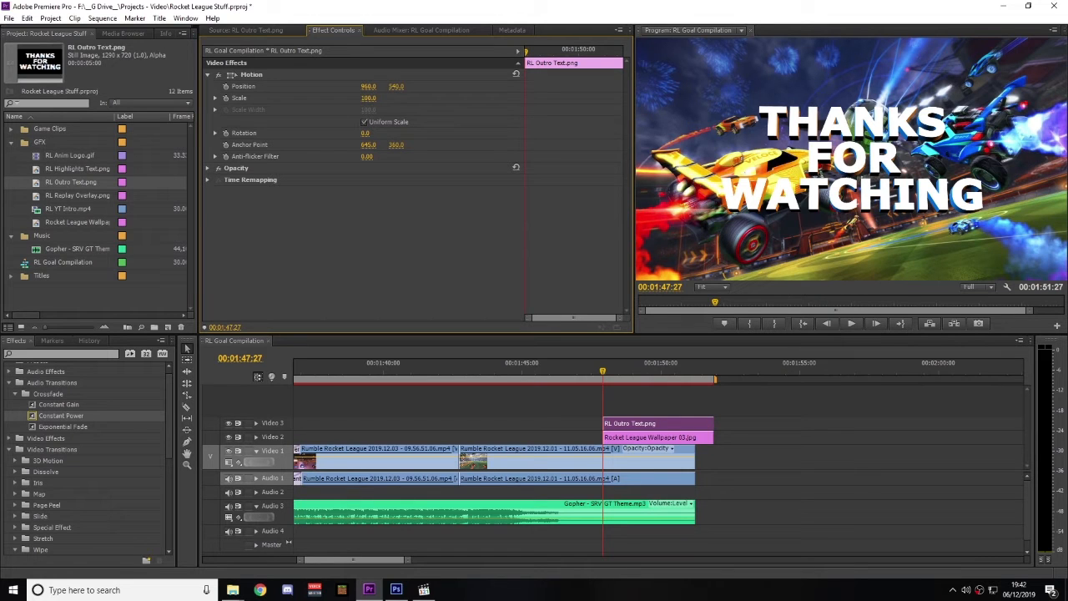
pyautogui.click(396, 87)
pyautogui.moveTo(396, 87); pyautogui.dragTo(329, 87)
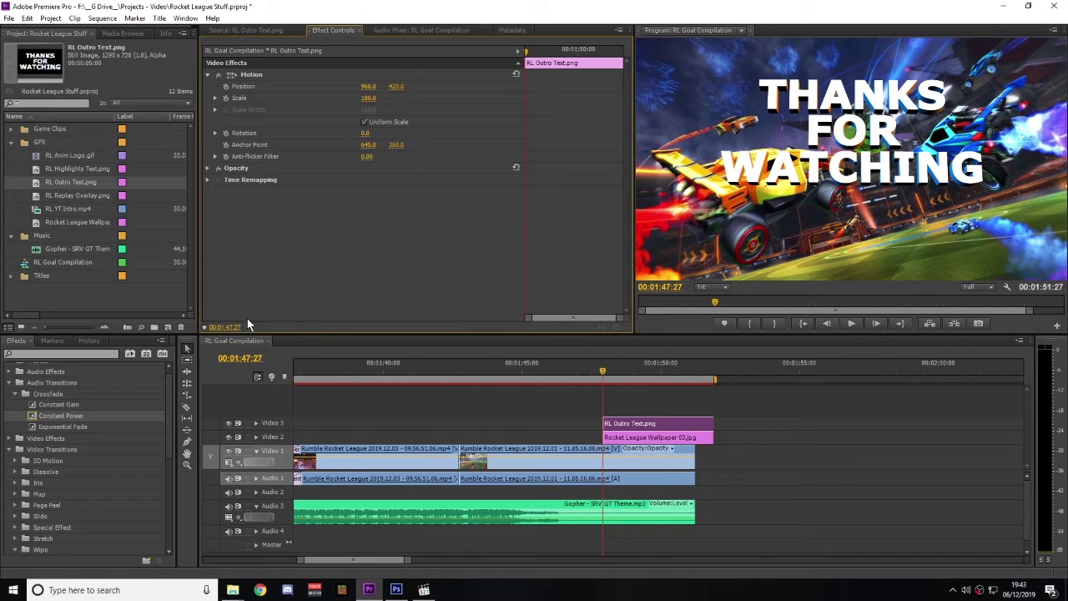
# - Create a new still title at 1920 × 1080 named "TITLE Outro Text"
pyautogui.click(158, 17)
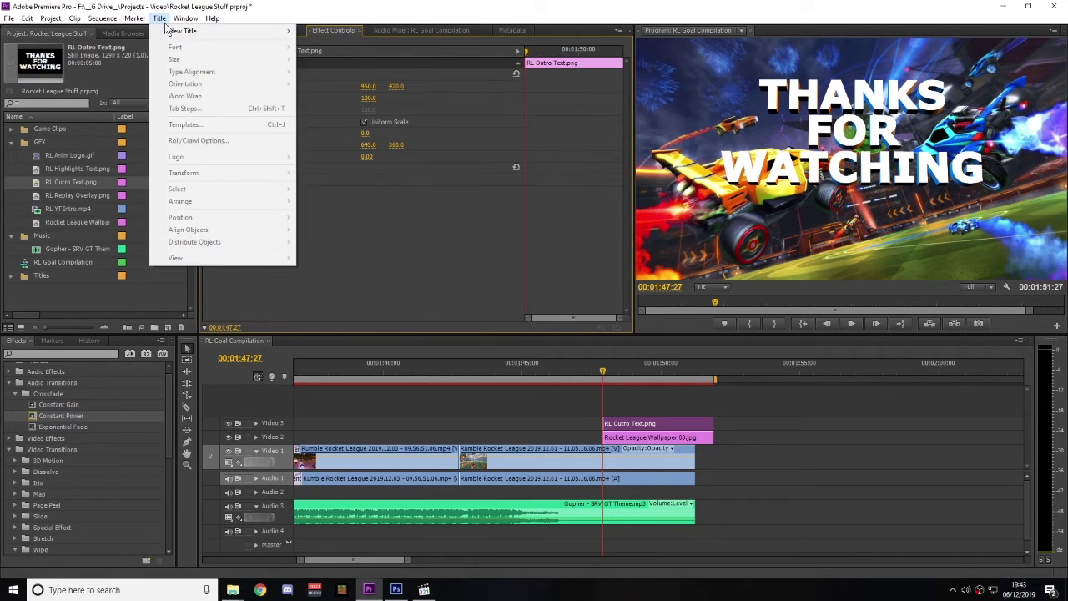
pyautogui.moveTo(275, 31)
pyautogui.click(331, 32)
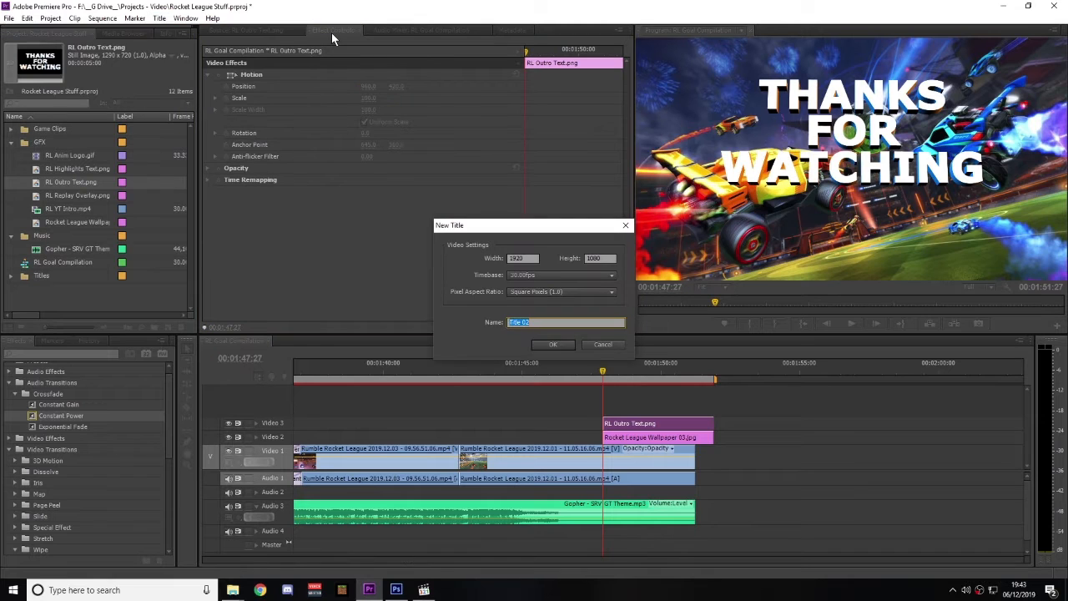
pyautogui.write('O')
pyautogui.press('BackSpace')
pyautogui.press('BackSpace')
pyautogui.write('TITLE Outro Text')
pyautogui.press('Return')
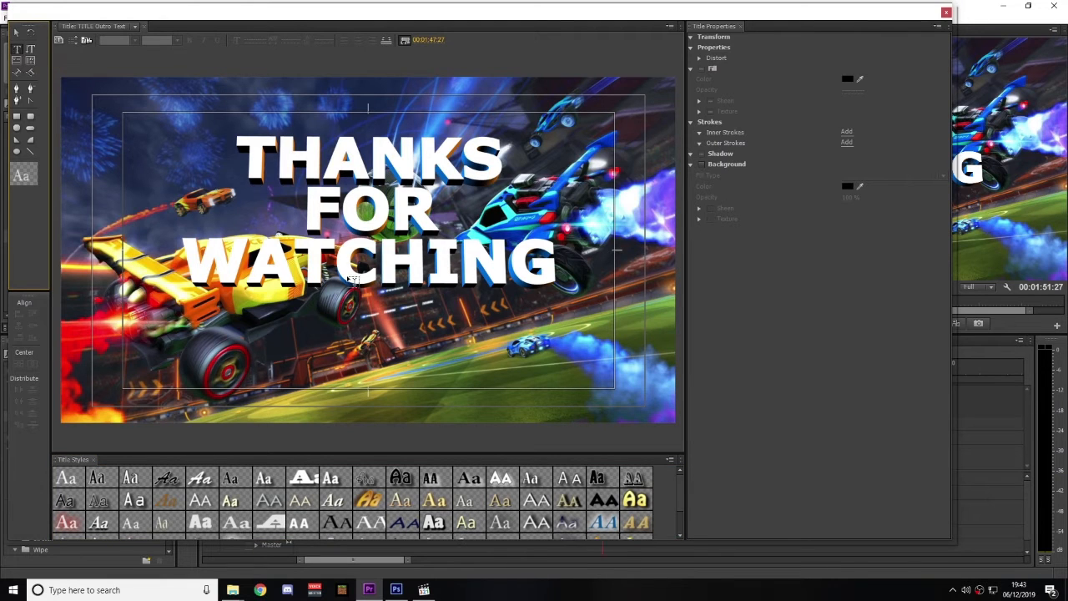
# - Add the text "BUNCH OF NERDS" below the "THANKS FOR WATCHING" graphic in the title
pyautogui.click(372, 339)
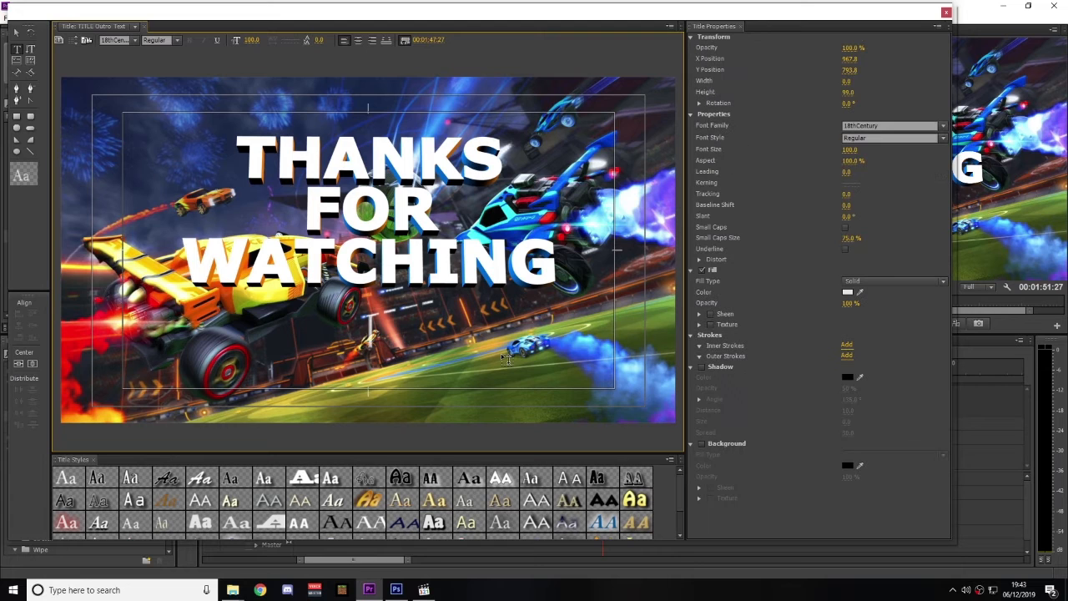
pyautogui.write('BUN CH')
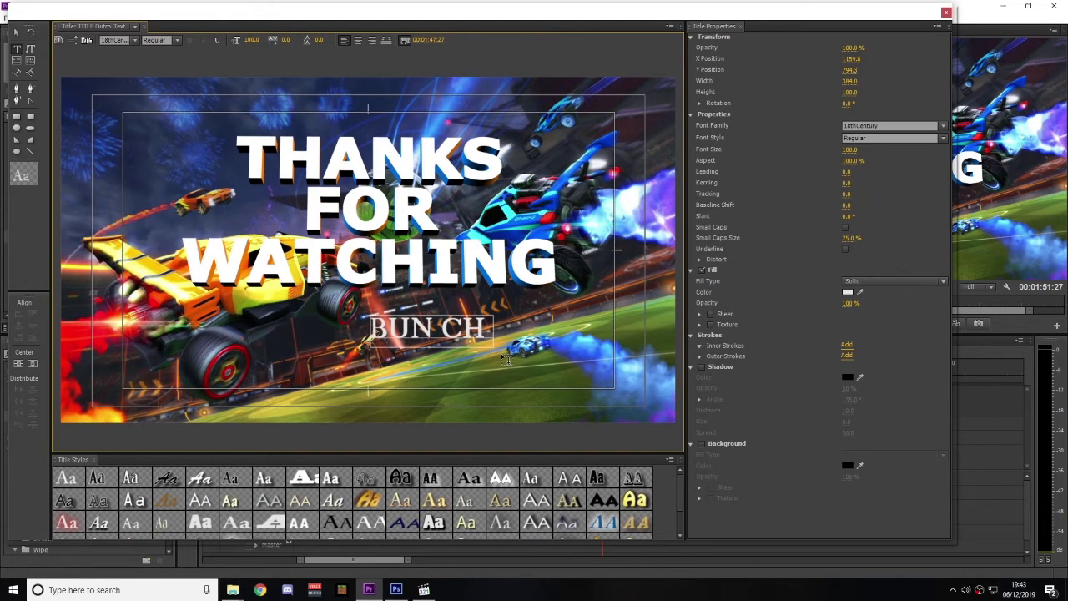
pyautogui.write(' OF NERDS')
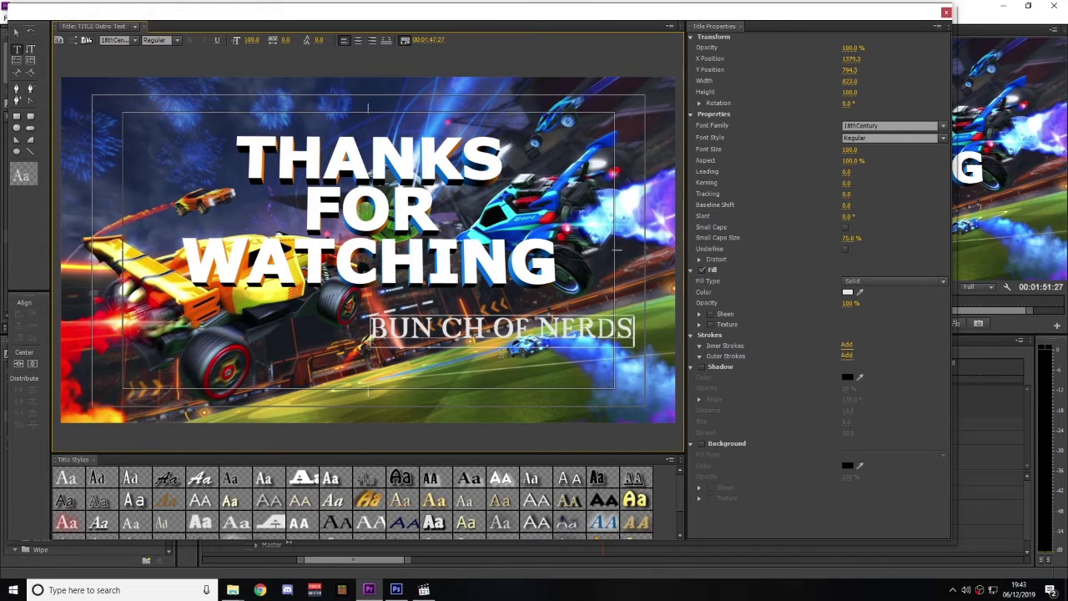
pyautogui.click(439, 334)
pyautogui.press('BackSpace')
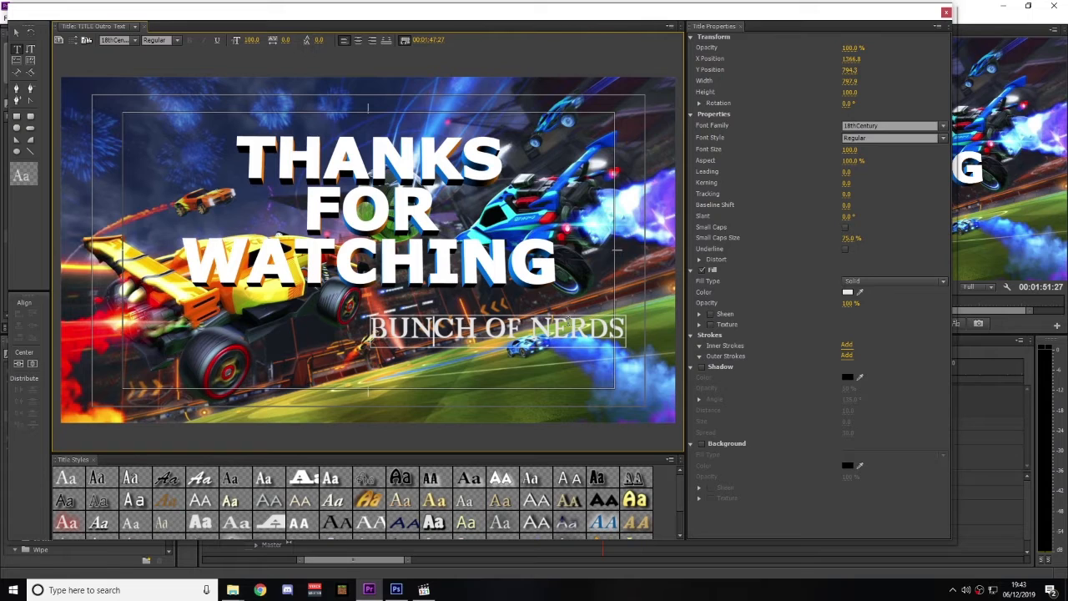
pyautogui.click(626, 330)
# - Add a second line under "BUNCH OF NERDS" listing the three players' names, separated by hyphens
pyautogui.press('Return')
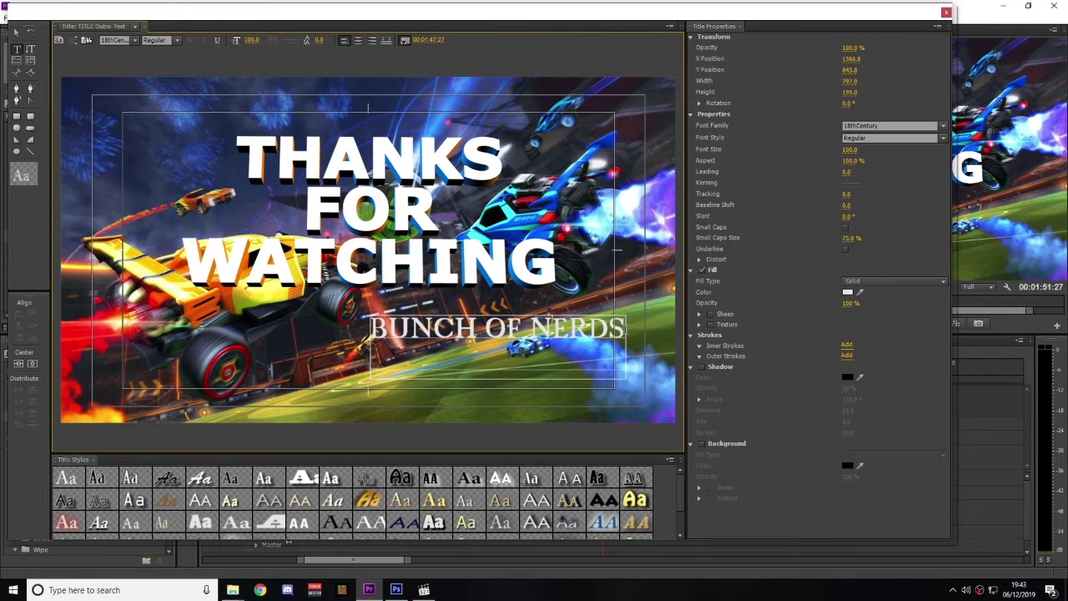
pyautogui.write('Goph')
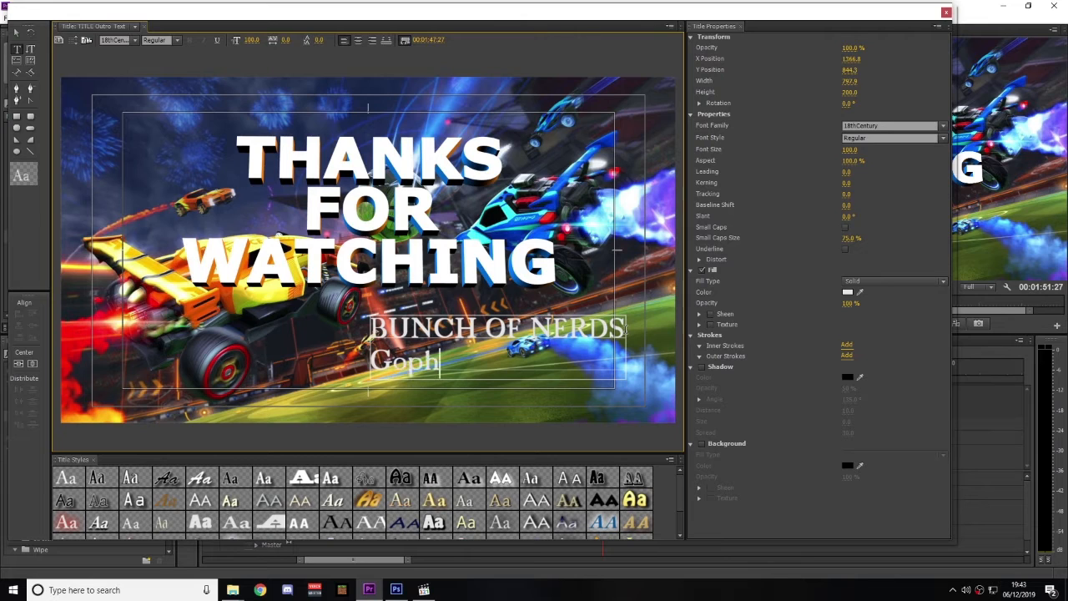
pyautogui.write('er - H')
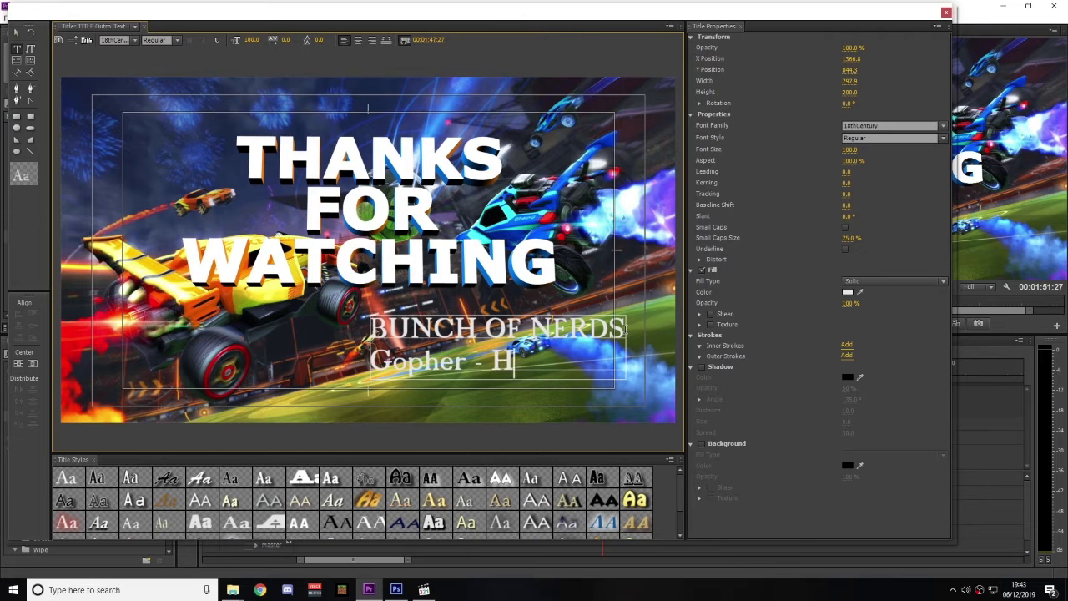
pyautogui.write('adrielH')
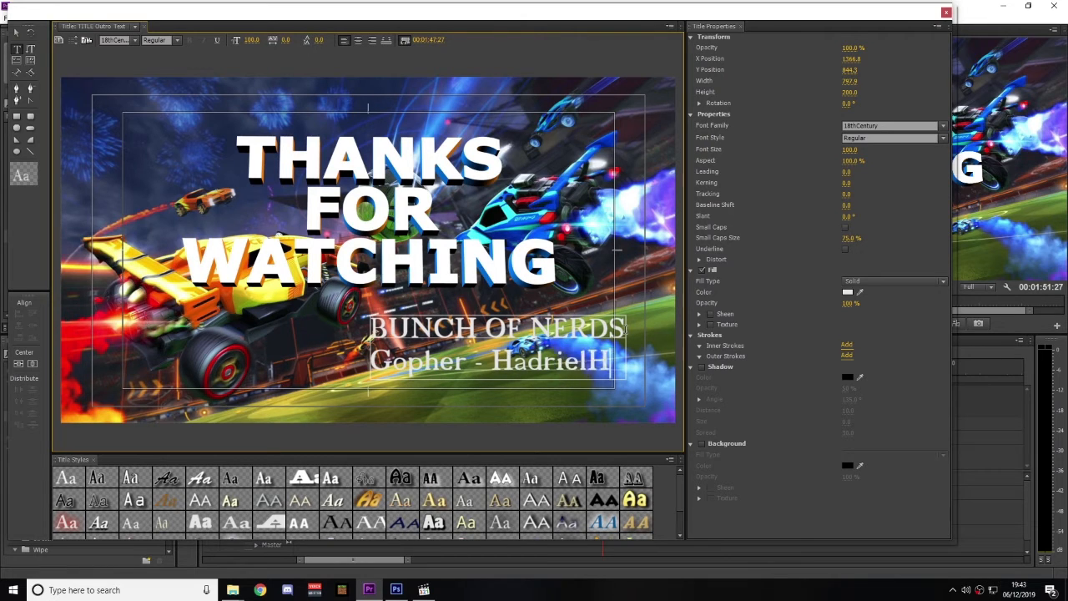
pyautogui.write('unter -')
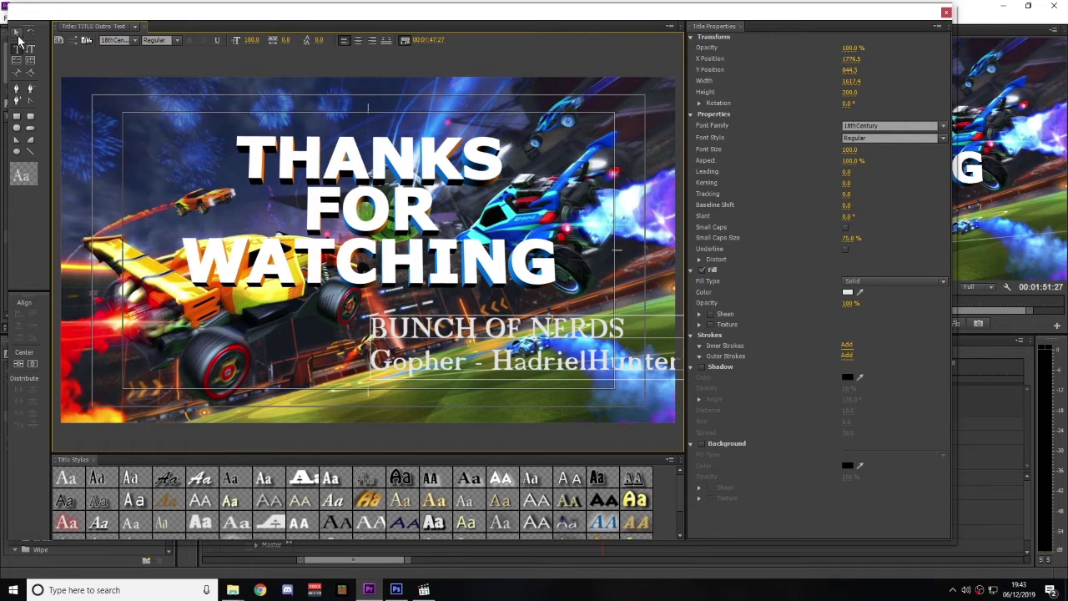
# - Centre the two-line credit text block horizontally in the frame and set its paragraph alignment to centred
pyautogui.click(14, 35)
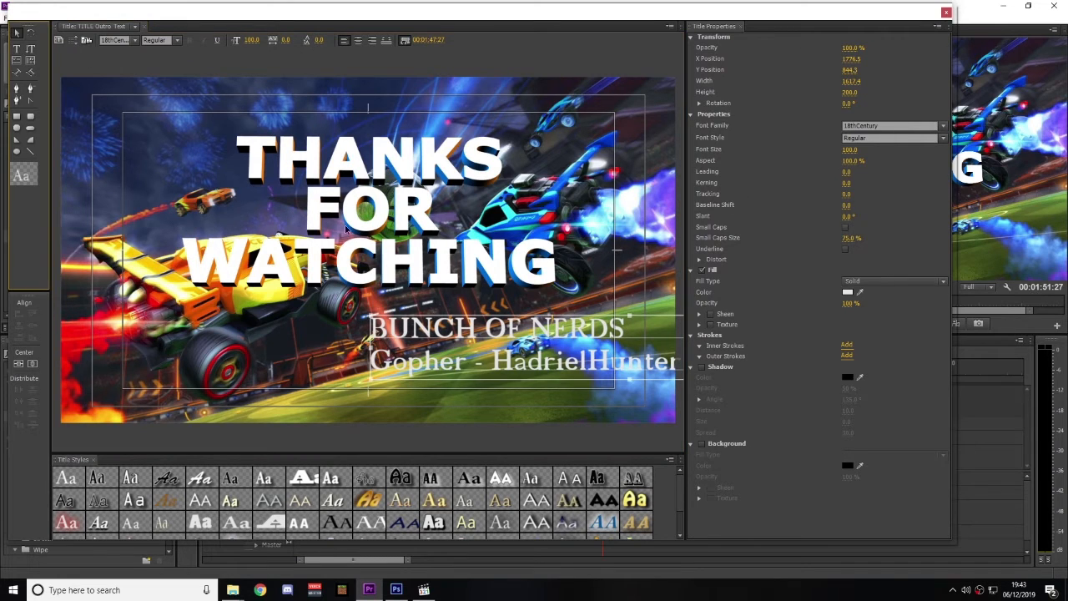
pyautogui.click(34, 364)
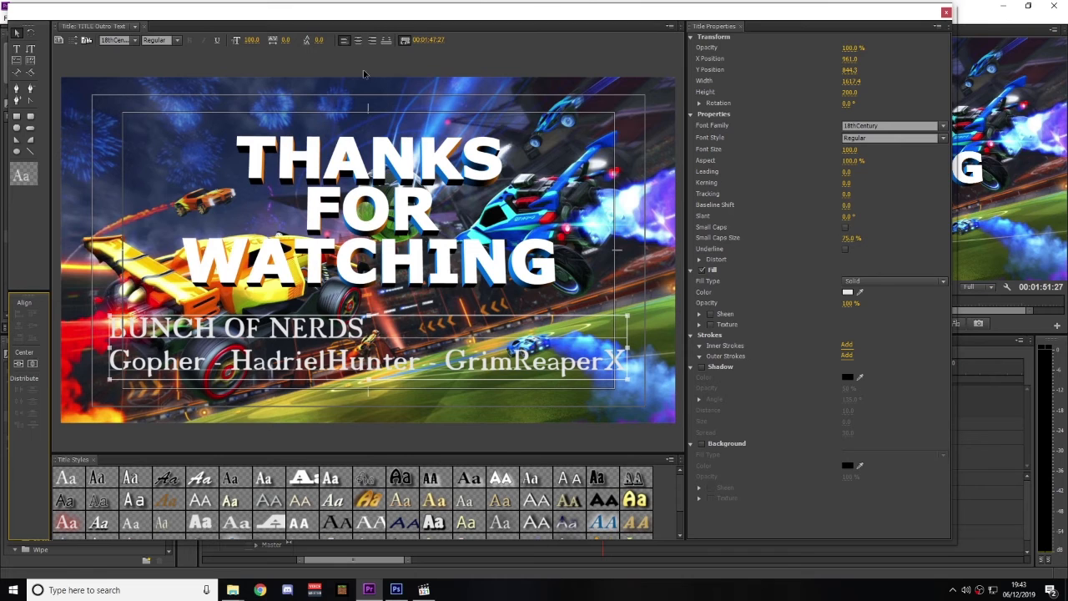
pyautogui.click(358, 41)
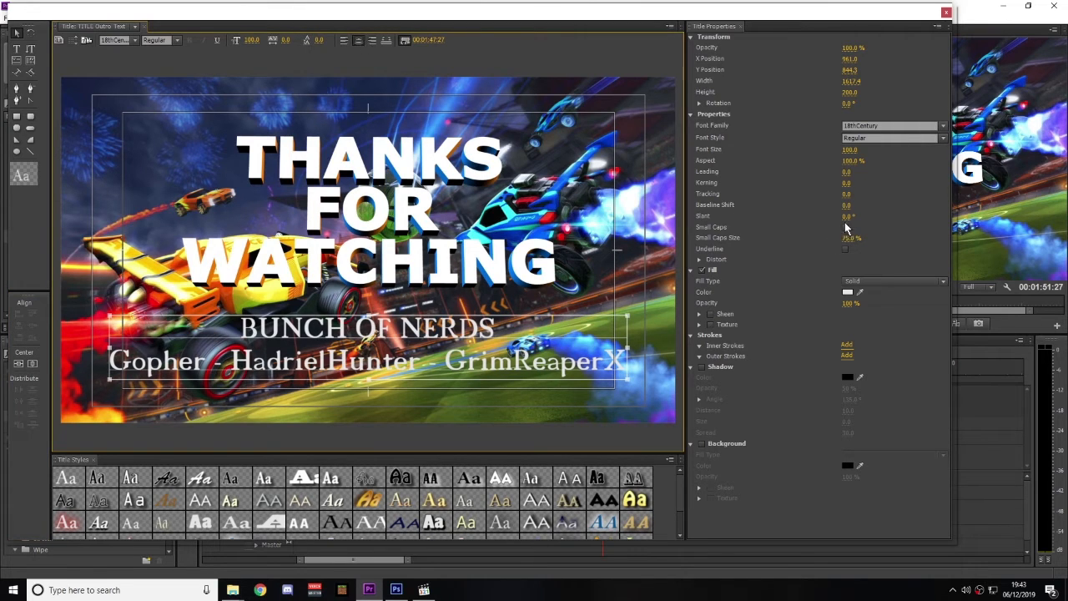
# - Set the credit text to the Rajdhani font in Bold and add an outer stroke to it
pyautogui.click(943, 125)
pyautogui.scroll(-3, 913, 226)
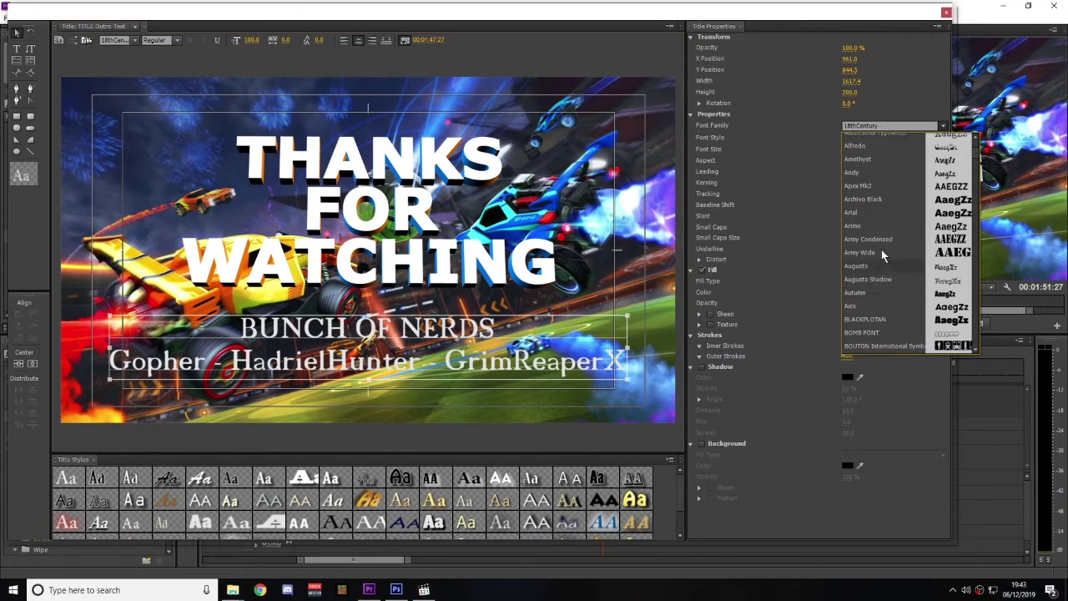
pyautogui.click(883, 126)
pyautogui.write('Rajdhani')
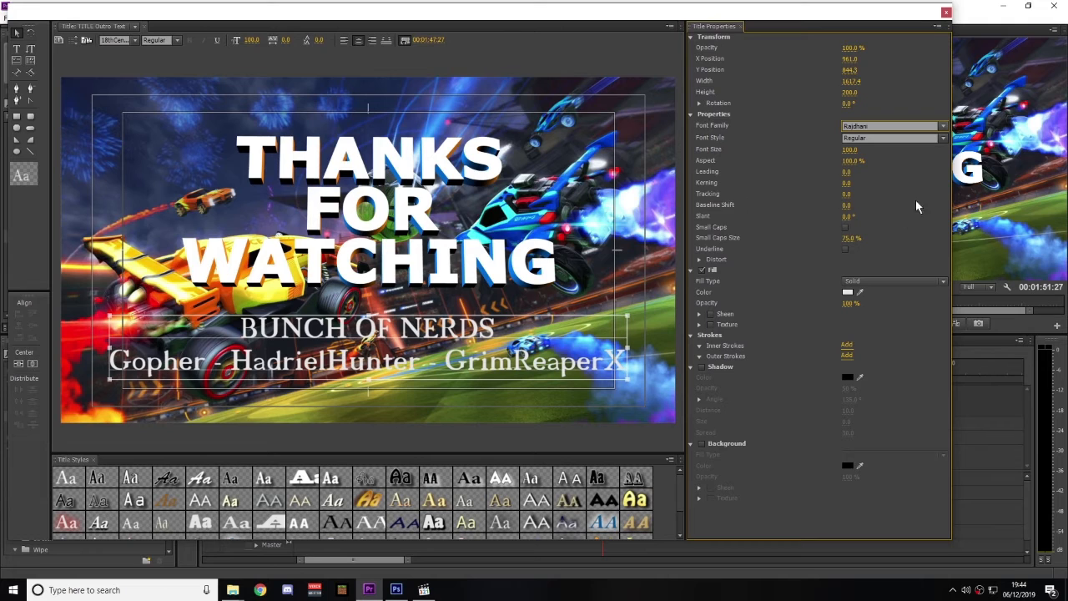
pyautogui.press('Return')
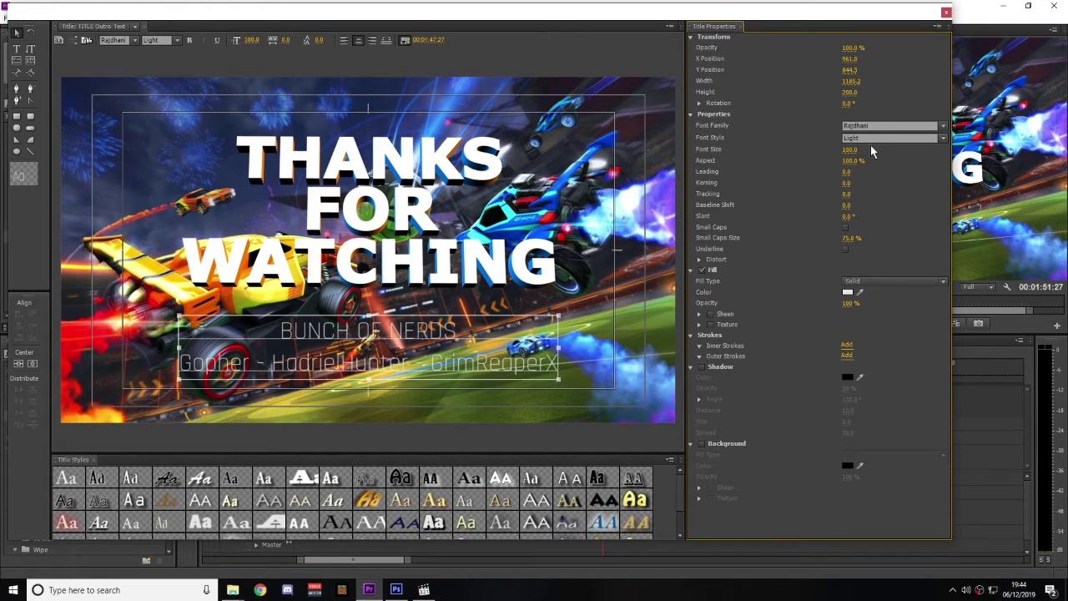
pyautogui.click(942, 138)
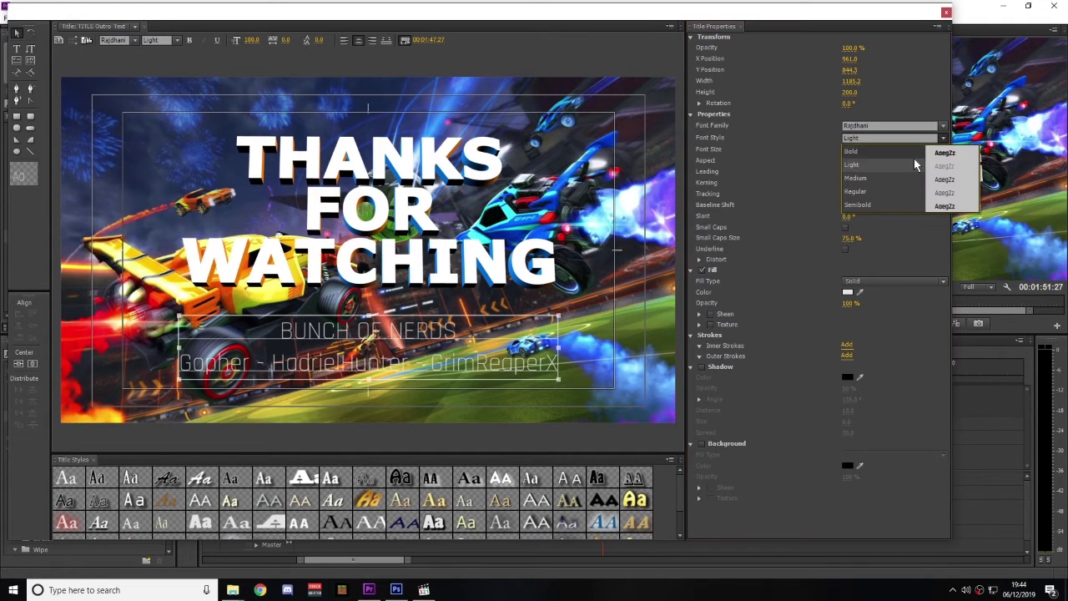
pyautogui.click(865, 151)
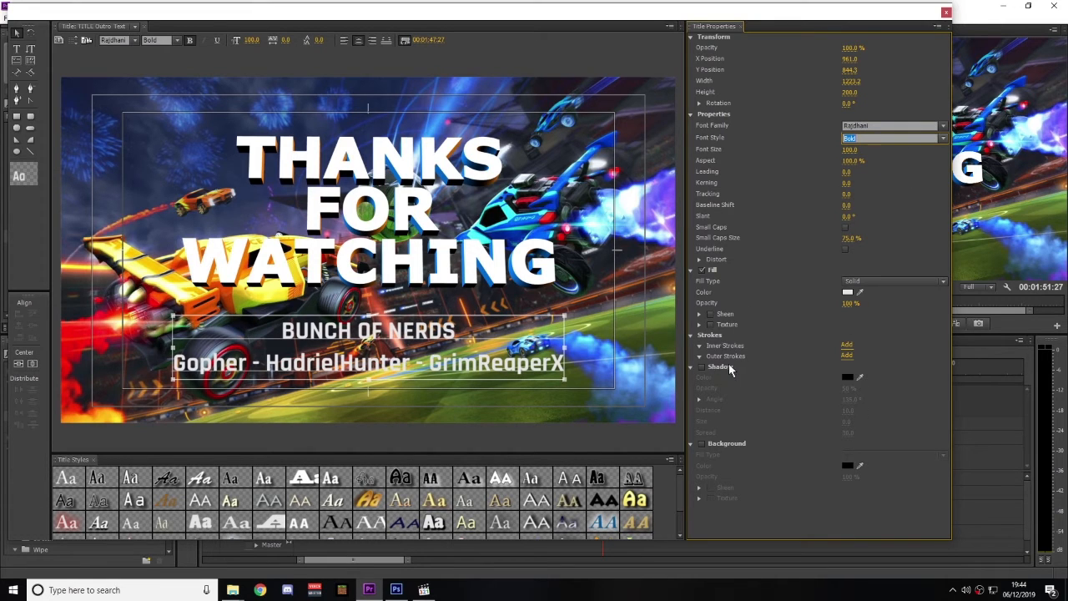
pyautogui.click(699, 356)
pyautogui.click(846, 355)
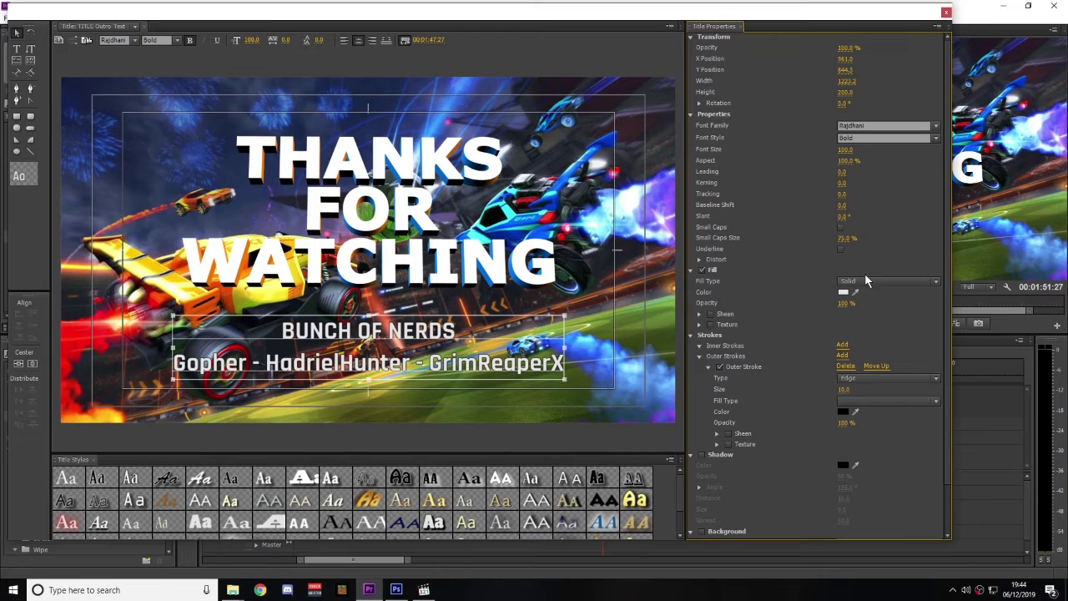
# - Set the font size of the player names line to 75
pyautogui.click(17, 50)
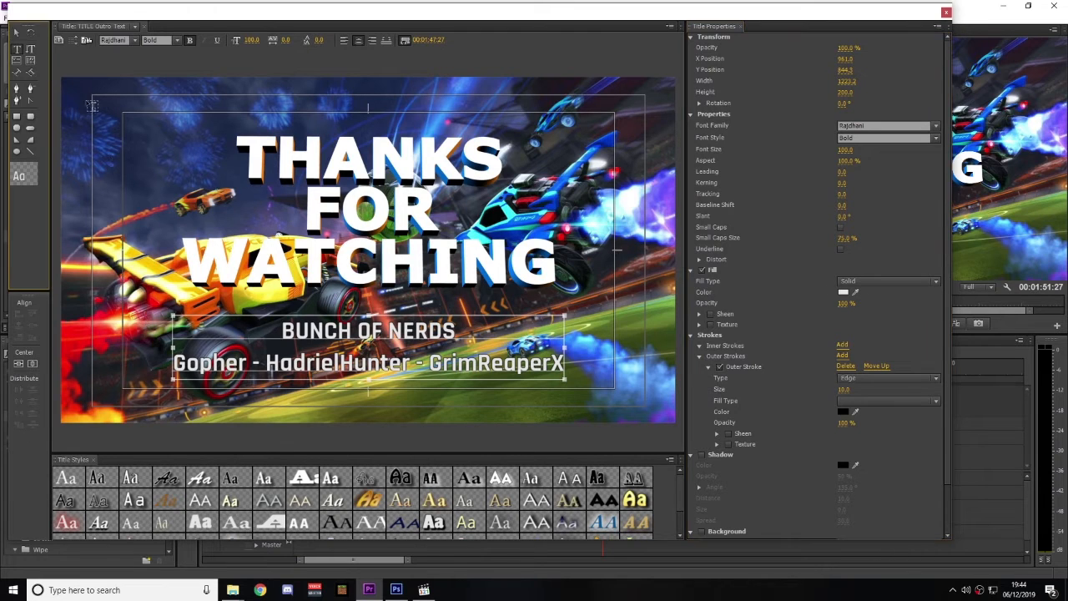
pyautogui.doubleClick(210, 365)
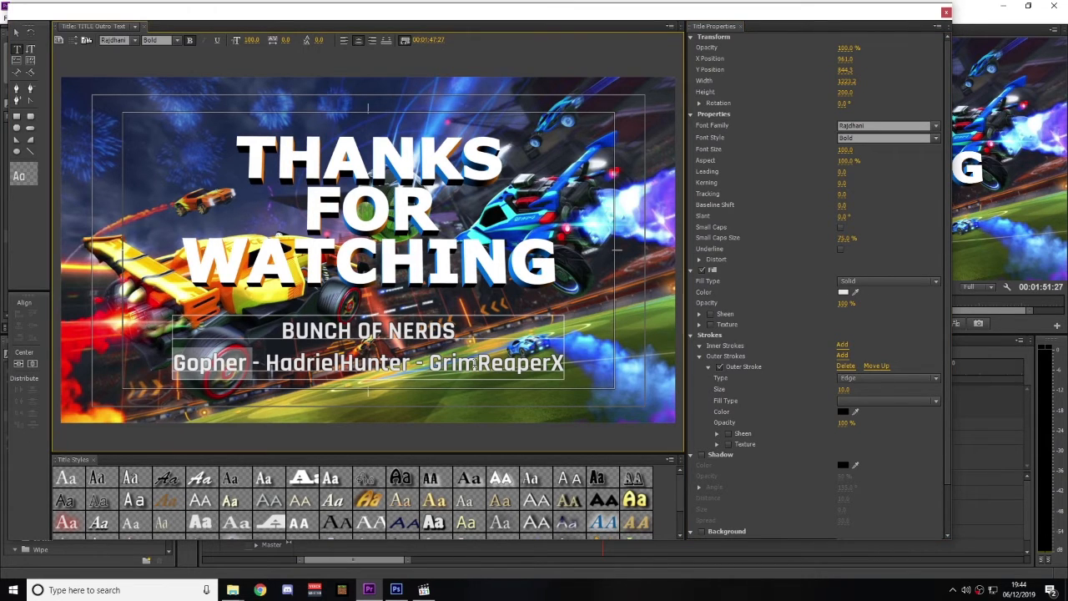
pyautogui.moveTo(174, 364); pyautogui.dragTo(429, 364)
pyautogui.moveTo(191, 364); pyautogui.dragTo(561, 362)
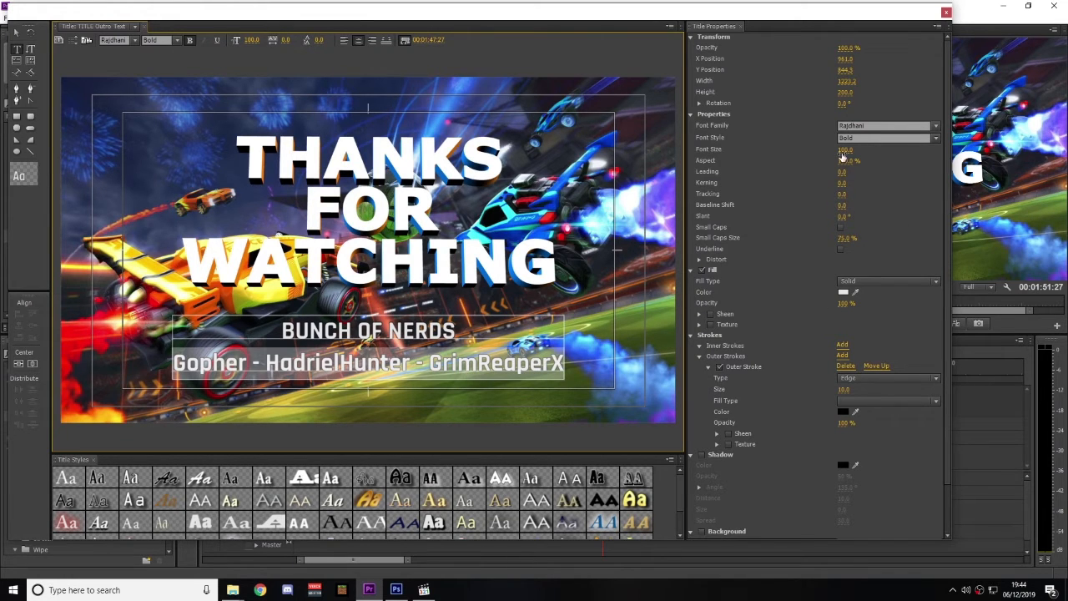
pyautogui.click(844, 151)
pyautogui.write('75')
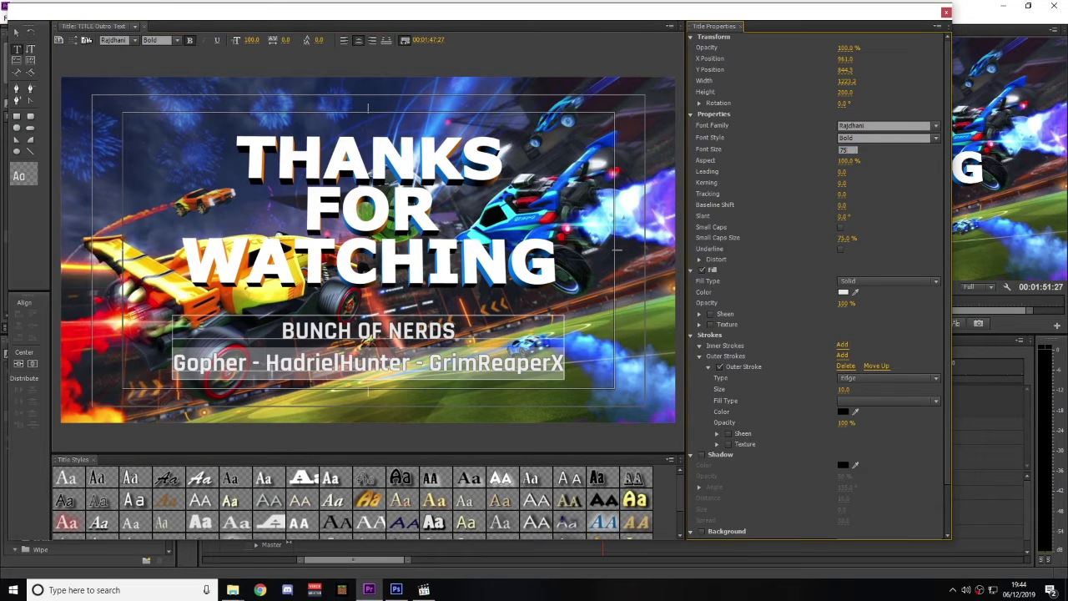
pyautogui.press('Return')
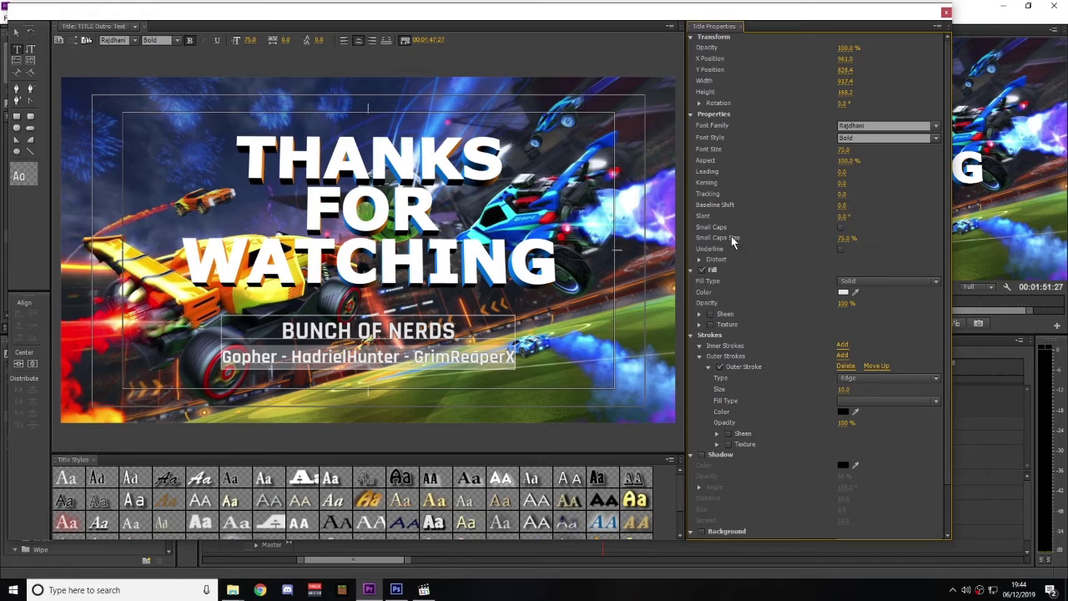
# - Tighten the line spacing of the credit text block by setting its leading to -24
pyautogui.click(19, 37)
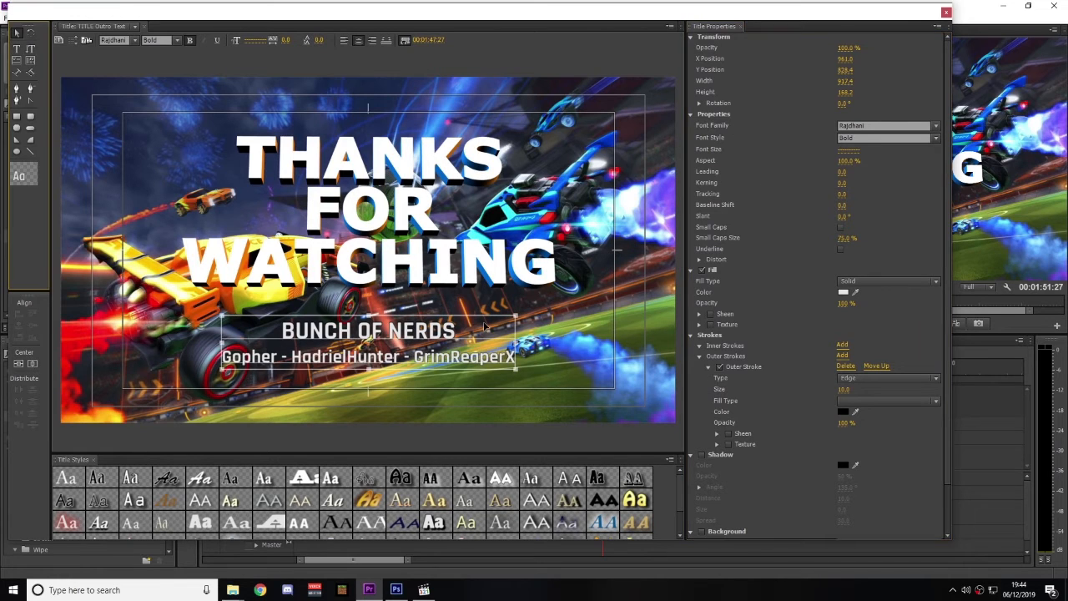
pyautogui.click(485, 326)
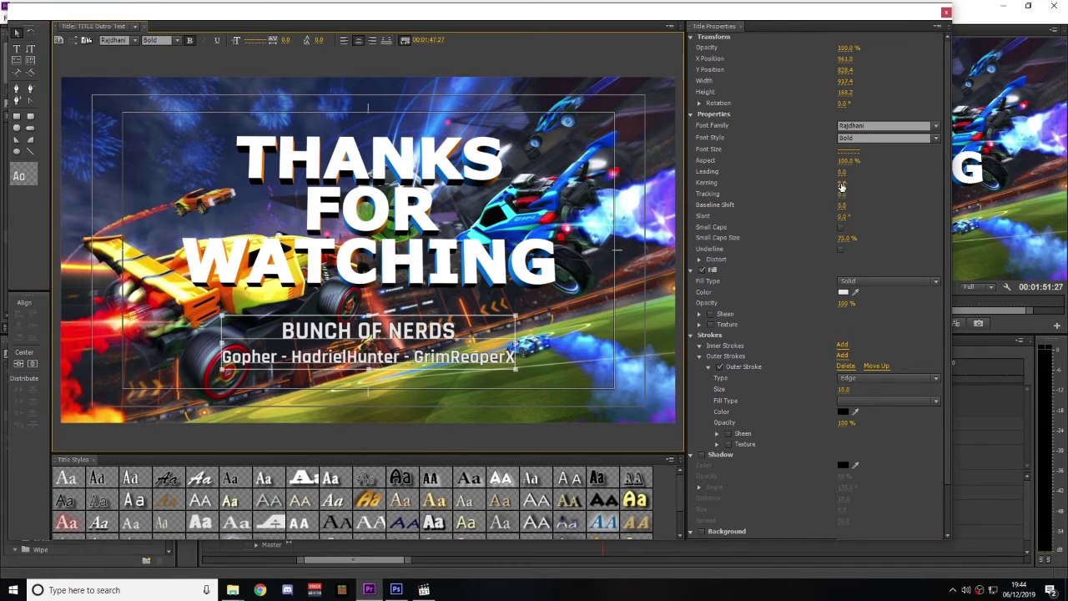
pyautogui.moveTo(843, 171)
pyautogui.mouseDown()
pyautogui.moveTo(803, 172)
pyautogui.moveTo(844, 172)
pyautogui.mouseUp()
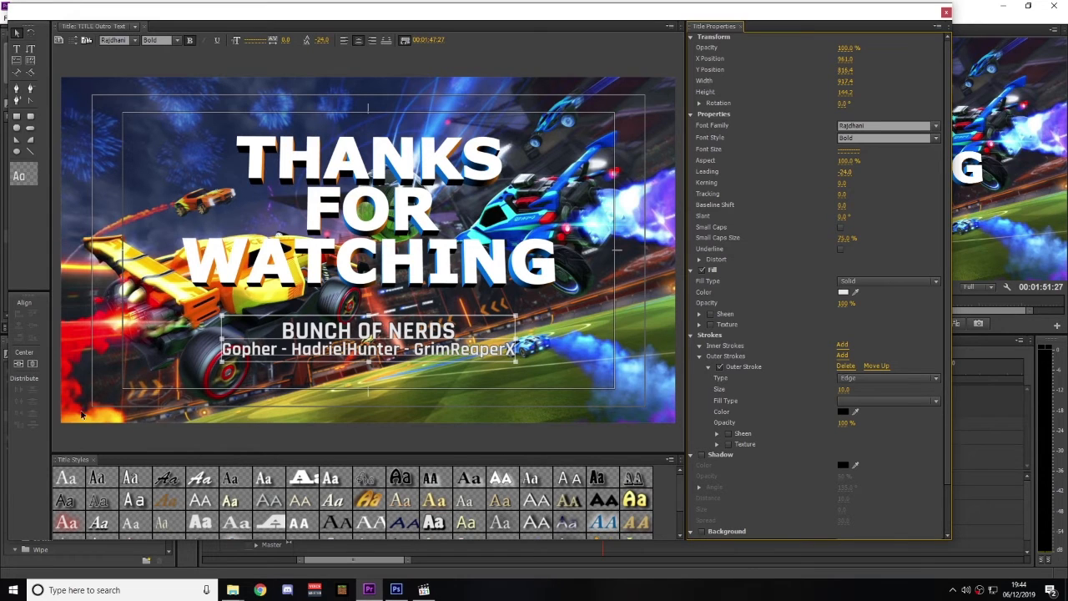
# - Centre the credit text block horizontally again and nudge it up to a Y position of about 776
pyautogui.click(33, 364)
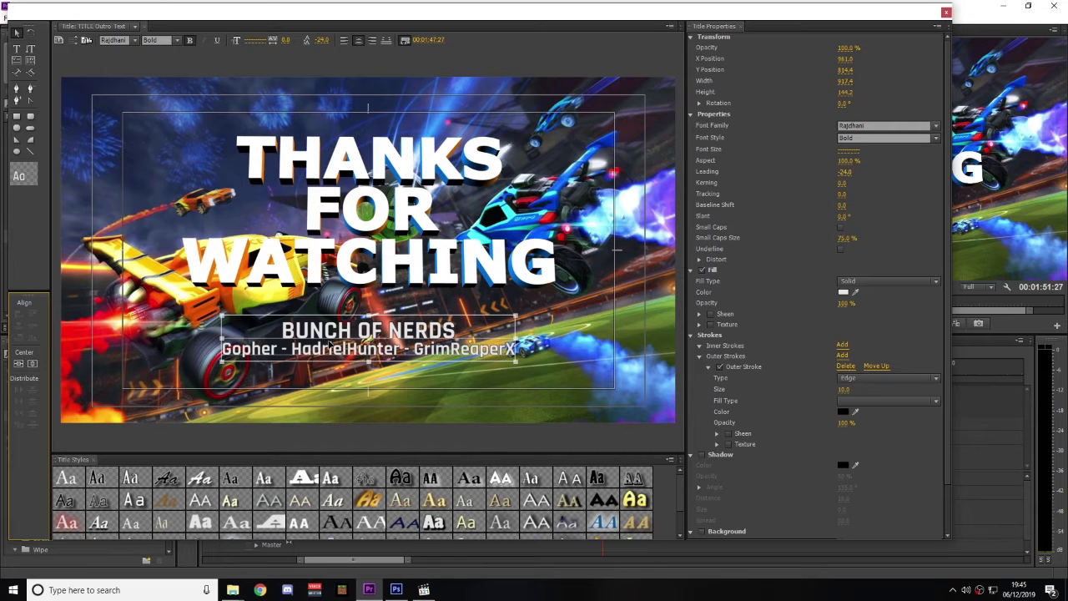
pyautogui.press('Up')
pyautogui.press('Up')
pyautogui.press('Up')
pyautogui.press('Up')
pyautogui.press('Up')
pyautogui.press('Up')
pyautogui.press('Up')
pyautogui.press('Up')
pyautogui.press('Up')
pyautogui.press('Up')
pyautogui.press('Up')
pyautogui.press('Up')
pyautogui.press('Up')
pyautogui.press('Up')
pyautogui.press('Up')
pyautogui.press('Up')
pyautogui.press('Up')
pyautogui.press('Up')
pyautogui.press('Up')
pyautogui.press('Up')
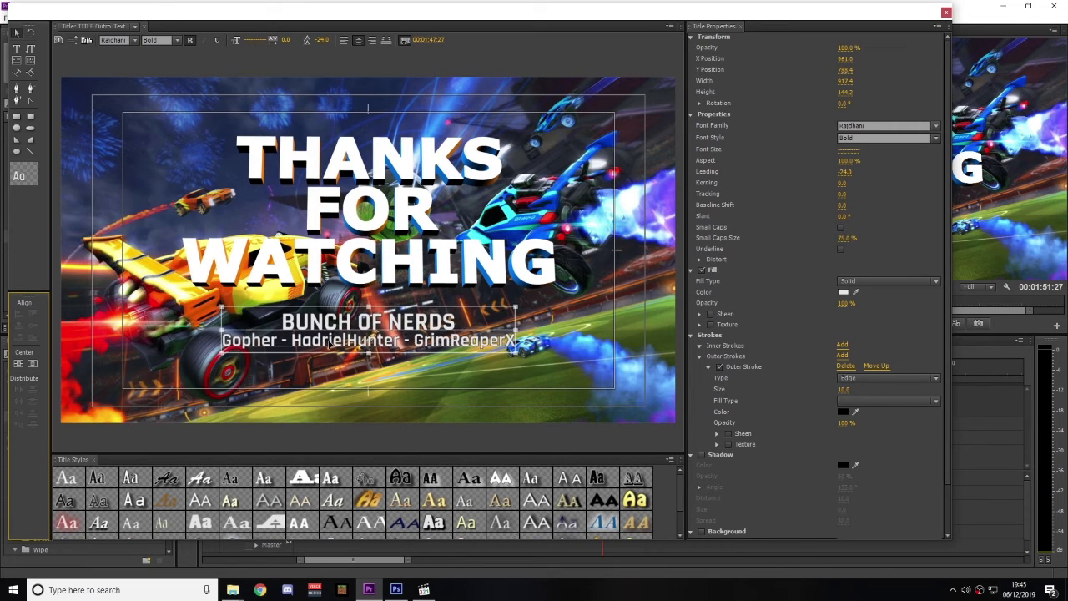
pyautogui.press('Up')
pyautogui.press('Up')
pyautogui.press('Up')
pyautogui.press('Up')
pyautogui.press('Up')
pyautogui.press('Up')
pyautogui.press('Up')
pyautogui.press('Up')
pyautogui.press('Up')
pyautogui.press('Up')
pyautogui.press('Up')
pyautogui.press('Up')
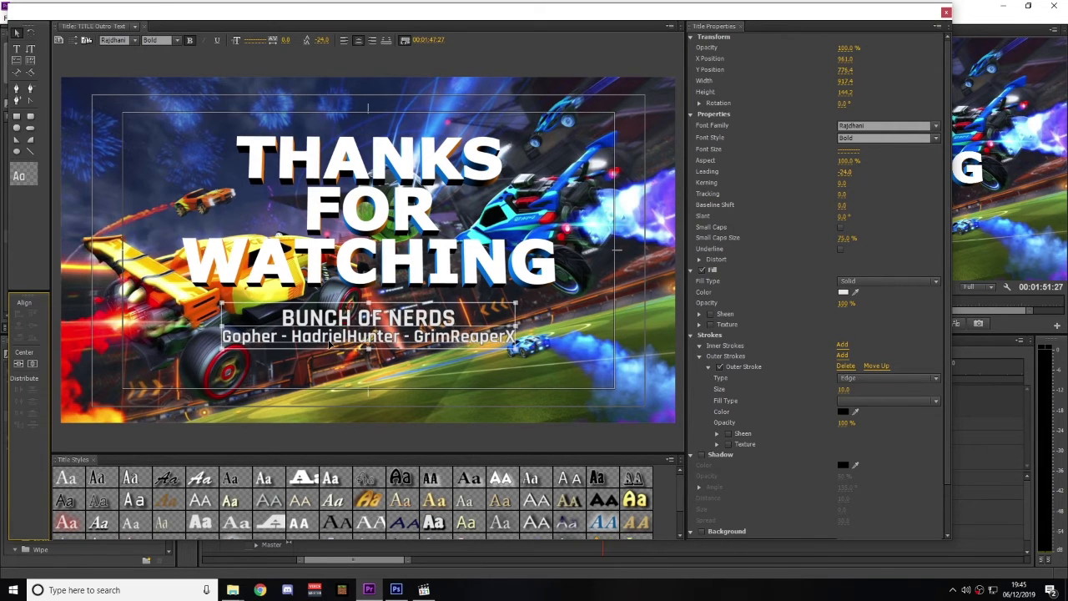
# - Add a separate text line below the player names reading "Watch more at YouTube/" followed by the channel name
pyautogui.click(17, 50)
pyautogui.click(463, 318)
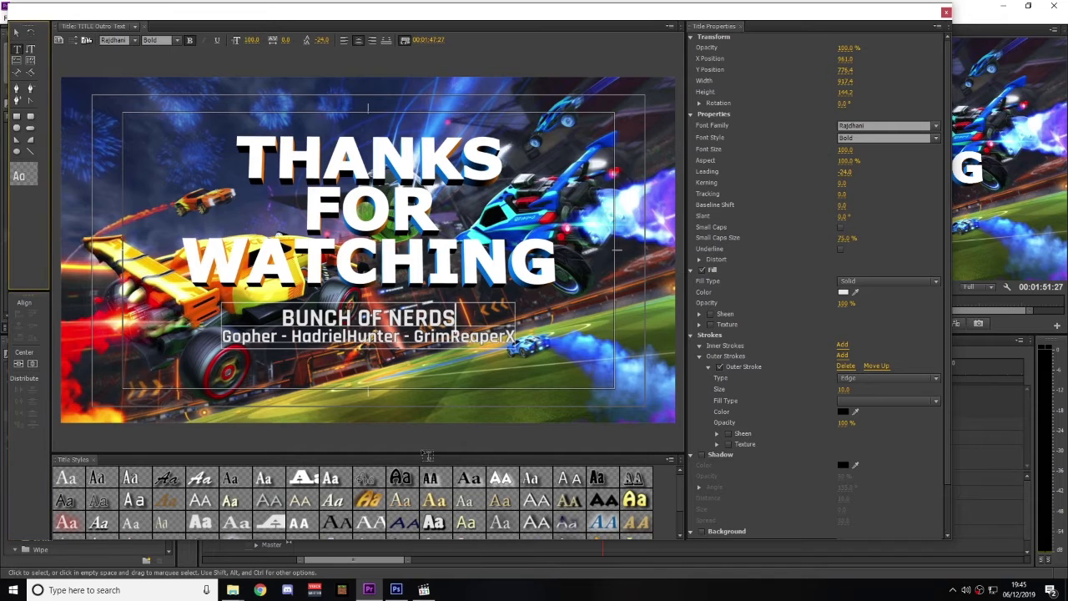
pyautogui.click(369, 380)
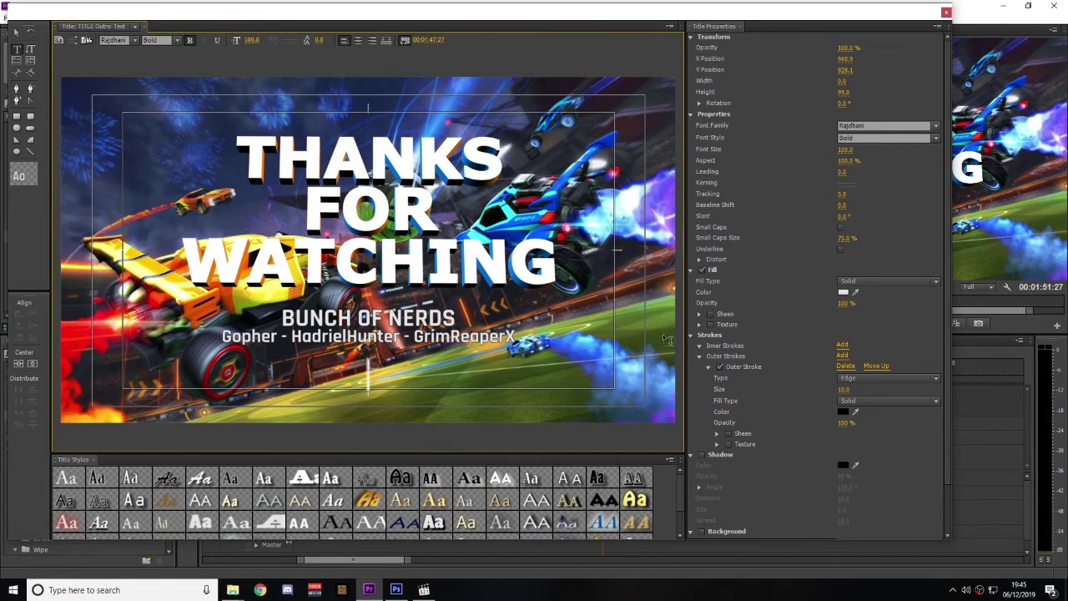
pyautogui.write('Wtach')
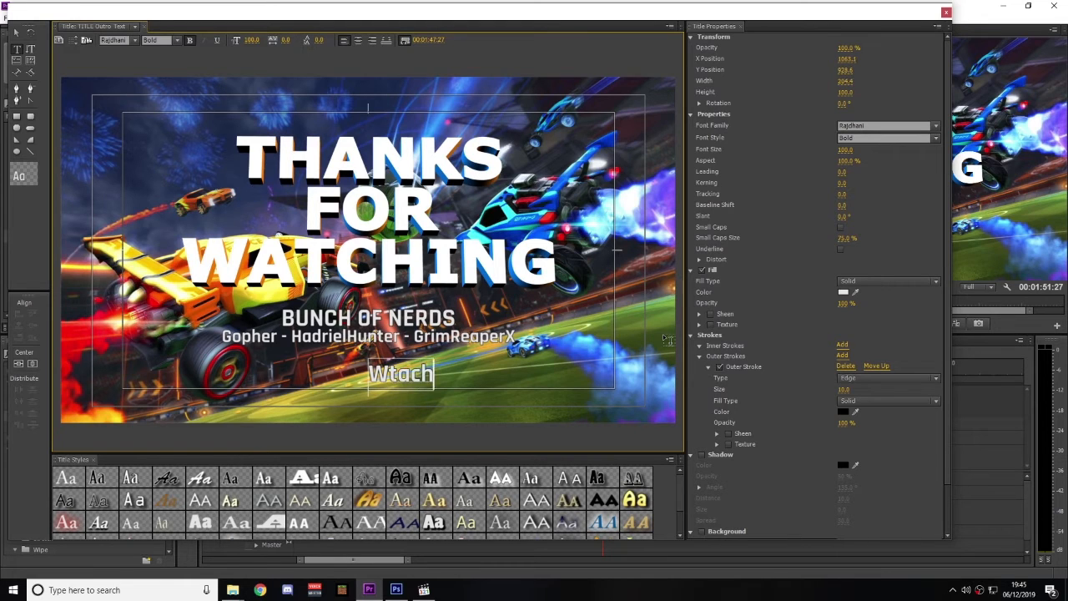
pyautogui.press('BackSpace')
pyautogui.press('BackSpace')
pyautogui.press('BackSpace')
pyautogui.press('BackSpace')
pyautogui.write('atch more at')
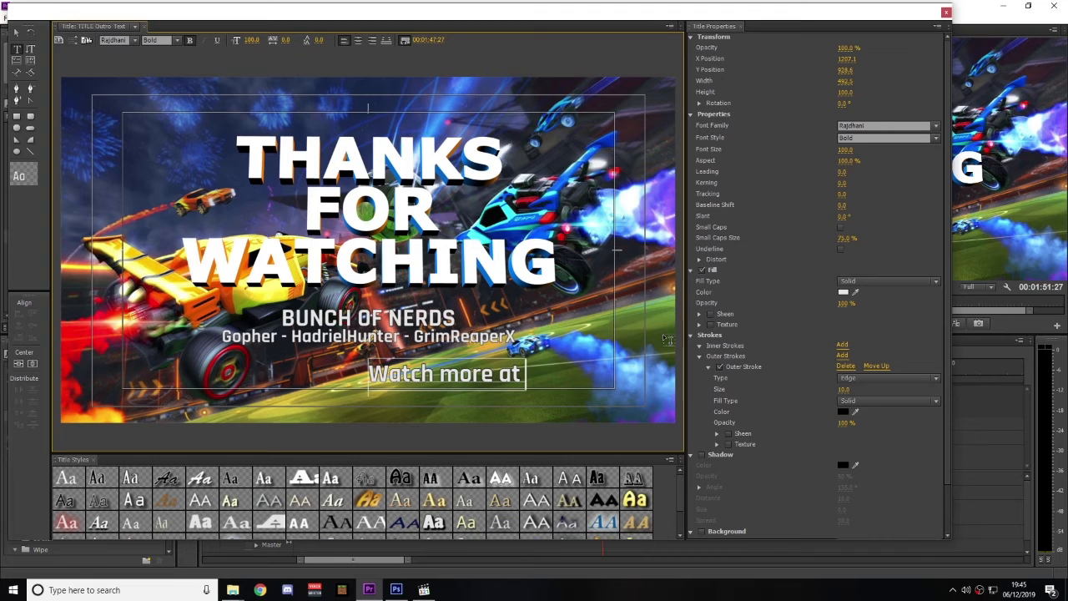
pyautogui.write(' YouTube')
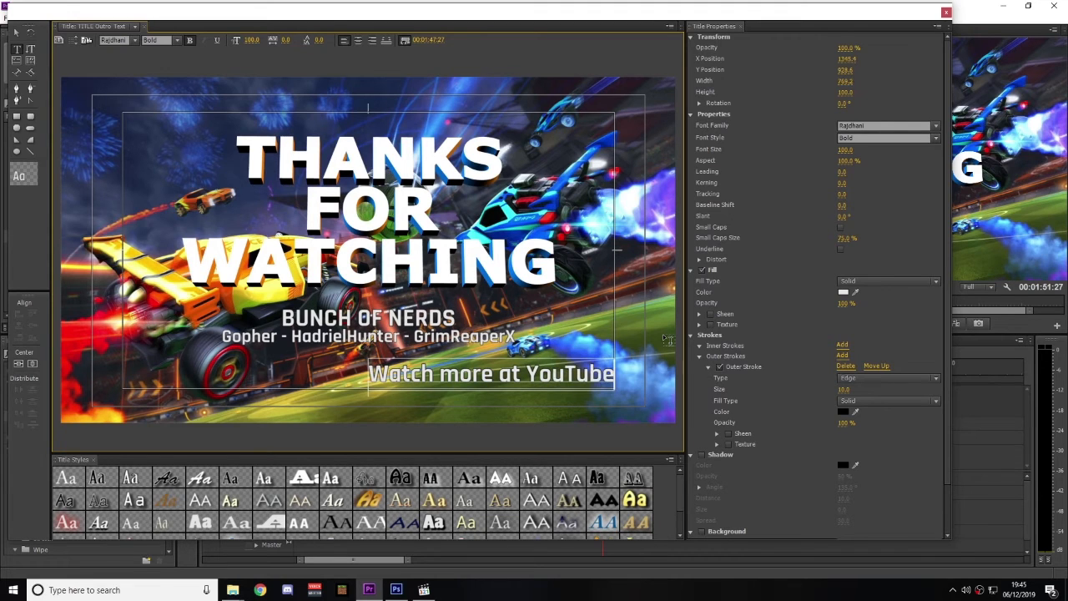
pyautogui.write('/Dead')
pyautogui.write('Be')
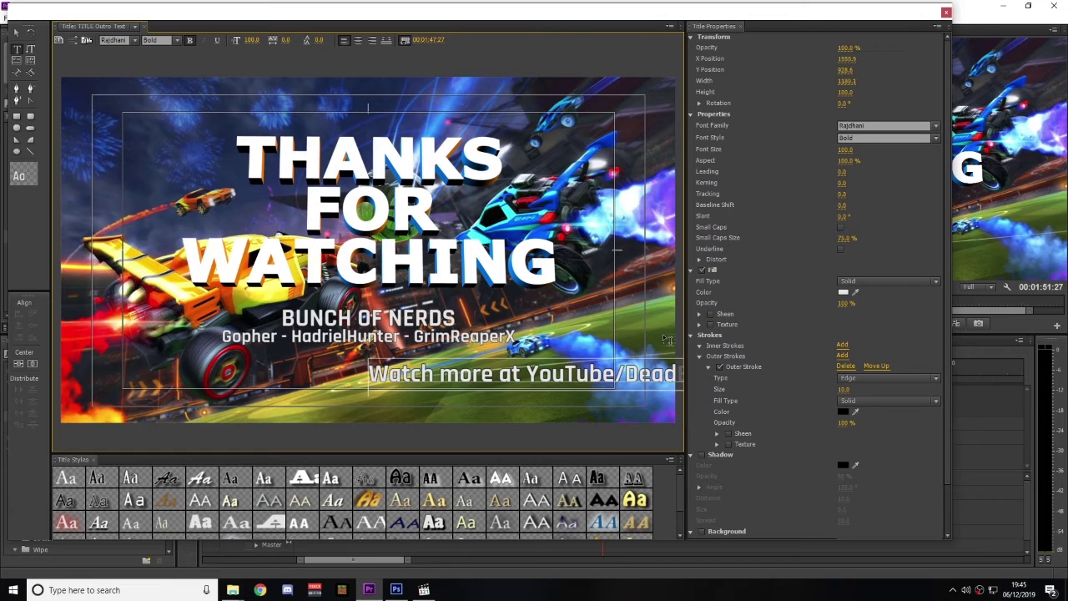